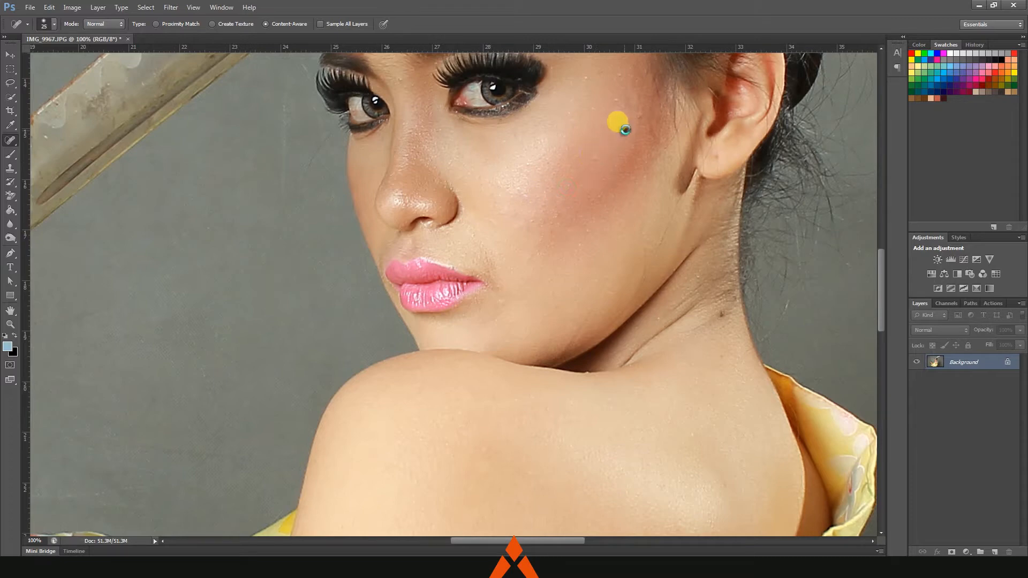
- Remove the blemishes across the forehead and hairline with the content-aware Spot Healing Brush at 25 px
{"action": "left_click_drag", "start_coordinate": [614, 130], "coordinate": [574, 338]}
{"action": "left_click", "coordinate": [604, 150]}
{"action": "left_click", "coordinate": [582, 230]}
{"action": "left_click", "coordinate": [630, 145]}
{"action": "left_click", "coordinate": [637, 211]}
{"action": "left_click", "coordinate": [430, 204]}
{"action": "left_click", "coordinate": [447, 154]}
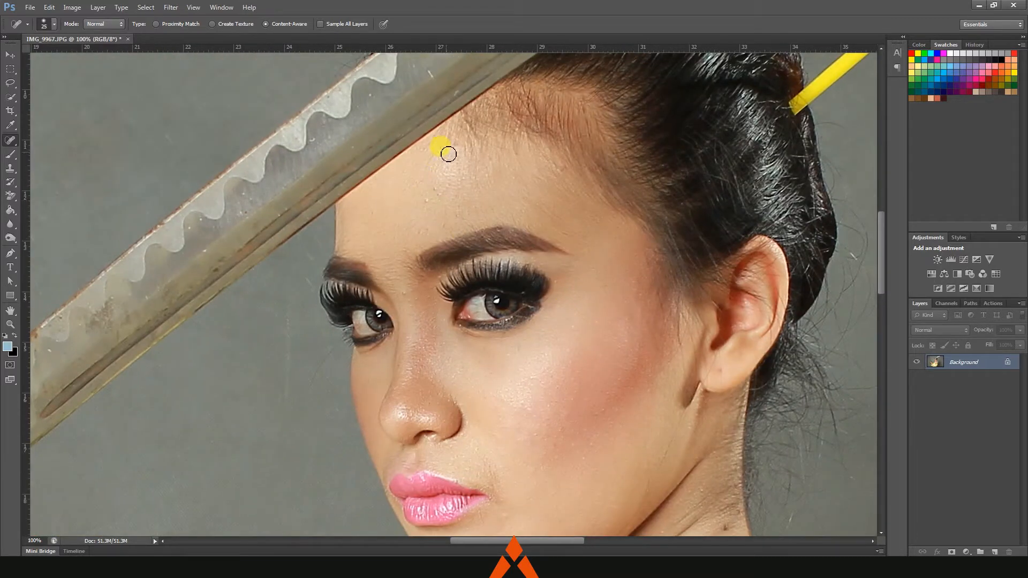
{"action": "left_click", "coordinate": [458, 147]}
{"action": "left_click", "coordinate": [544, 171]}
{"action": "left_click", "coordinate": [438, 190]}
{"action": "left_click", "coordinate": [434, 211]}
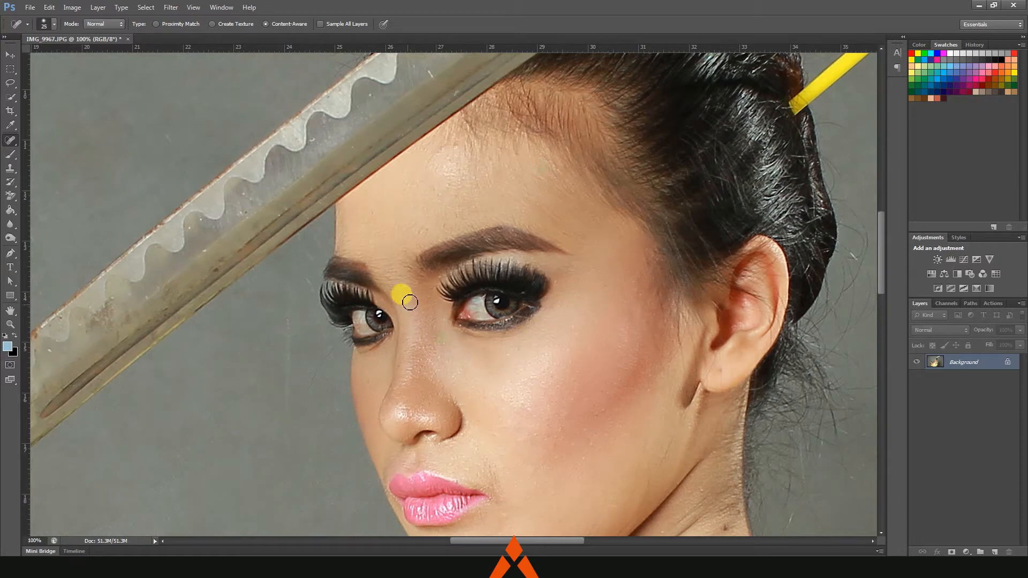
- Clean up the veins in the whites of both eyes with a 10 px healing brush
{"action": "scroll", "coordinate": [431, 296], "scroll_direction": "up", "scroll_amount": 3}
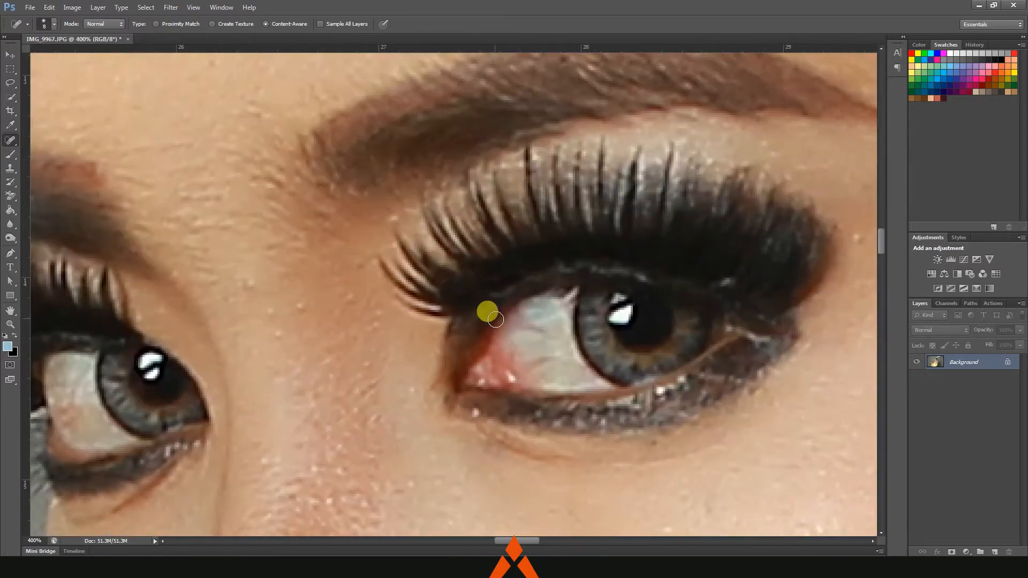
{"action": "key", "text": "bracketright"}
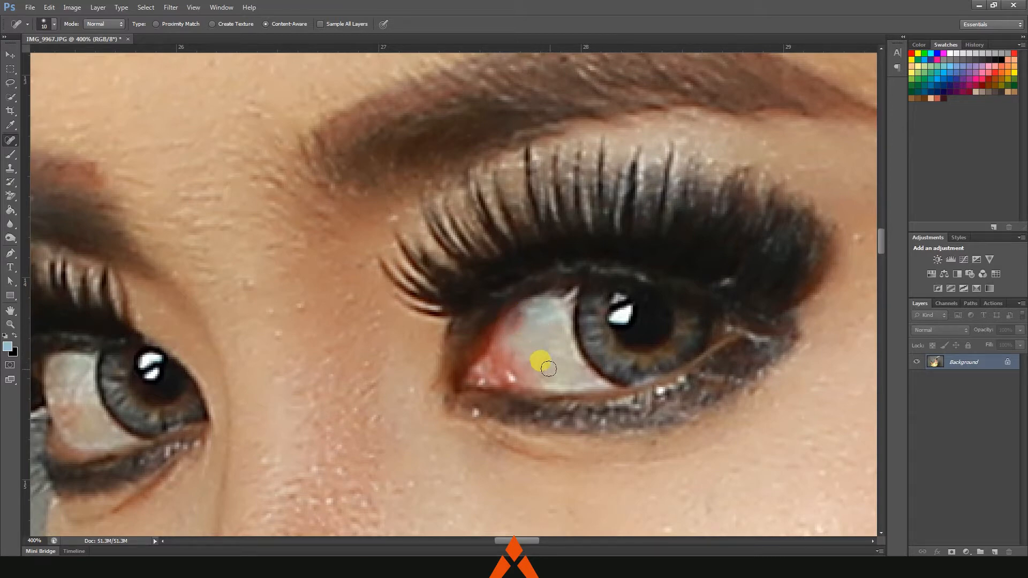
{"action": "left_click_drag", "start_coordinate": [160, 358], "coordinate": [290, 352]}
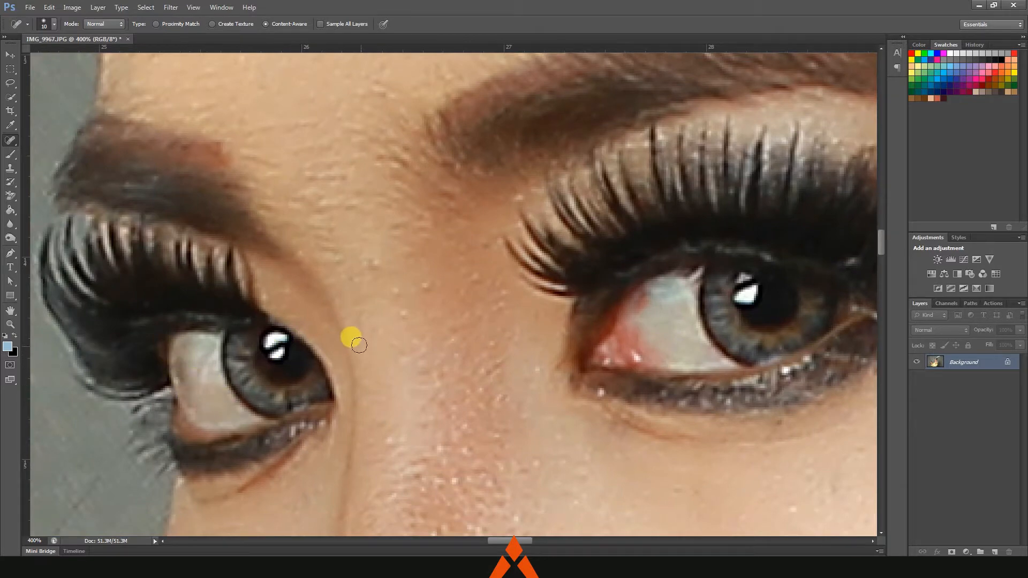
{"action": "key", "text": "ctrl+minus"}
- On a new blank layer, paint the whites of both eyes white with a soft 40 px brush at 36% opacity
{"action": "left_click", "coordinate": [993, 552]}
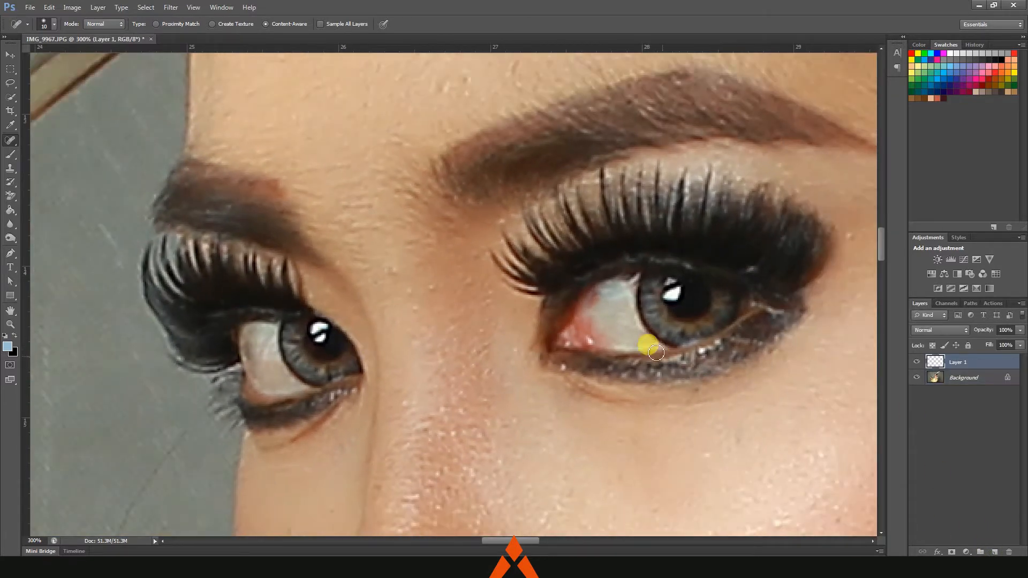
{"action": "left_click", "coordinate": [9, 156]}
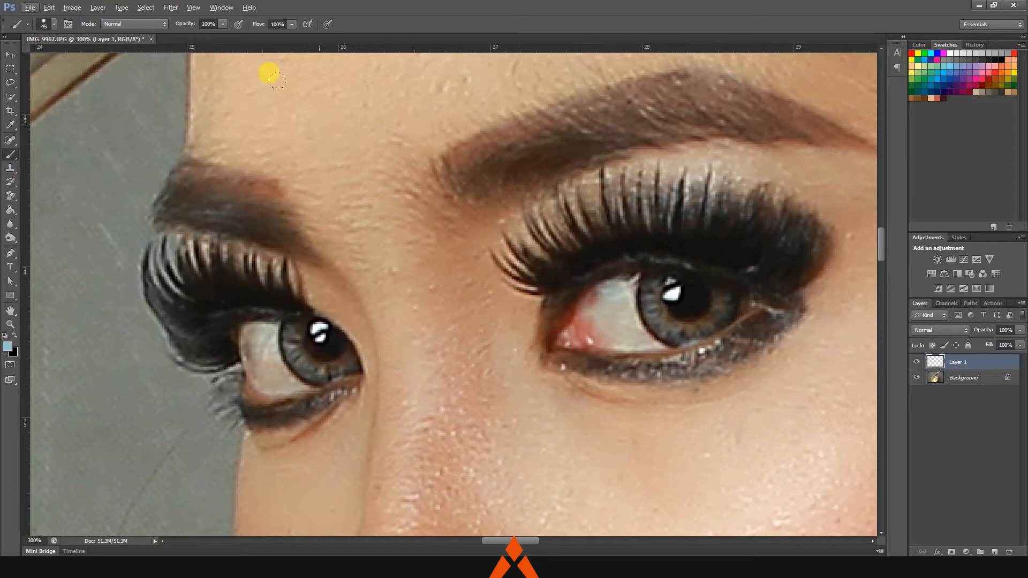
{"action": "left_click", "coordinate": [5, 335]}
{"action": "left_click", "coordinate": [17, 336]}
{"action": "right_click", "coordinate": [618, 307]}
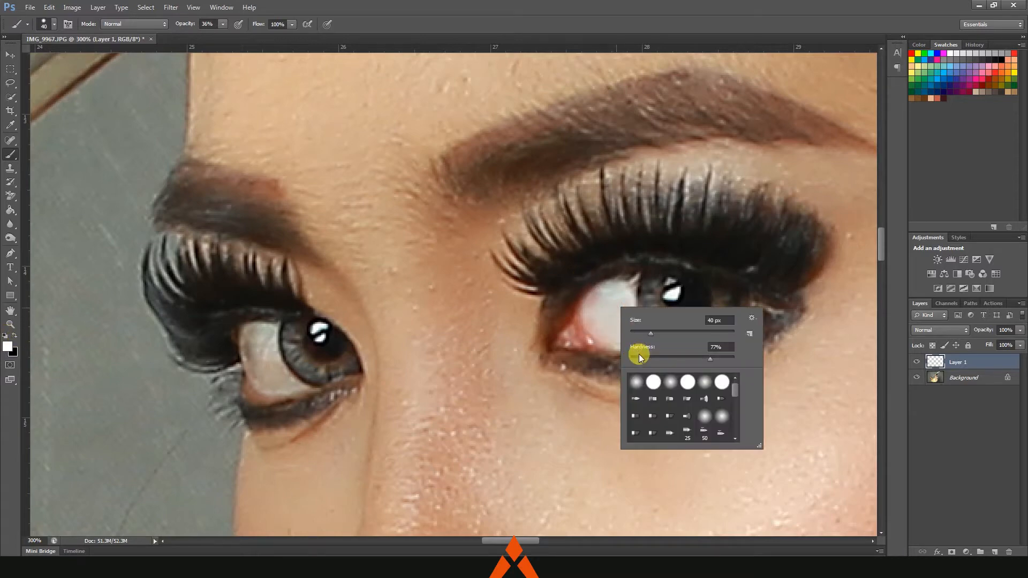
{"action": "key", "text": "Return"}
{"action": "mouse_move", "coordinate": [573, 298]}
{"action": "left_mouse_down"}
{"action": "mouse_move", "coordinate": [614, 275]}
{"action": "mouse_move", "coordinate": [625, 319]}
{"action": "mouse_move", "coordinate": [601, 305]}
{"action": "left_mouse_up"}
{"action": "mouse_move", "coordinate": [279, 324]}
{"action": "left_mouse_down"}
{"action": "mouse_move", "coordinate": [240, 329]}
{"action": "mouse_move", "coordinate": [253, 355]}
{"action": "mouse_move", "coordinate": [272, 360]}
{"action": "mouse_move", "coordinate": [242, 320]}
{"action": "mouse_move", "coordinate": [227, 348]}
{"action": "left_mouse_up"}
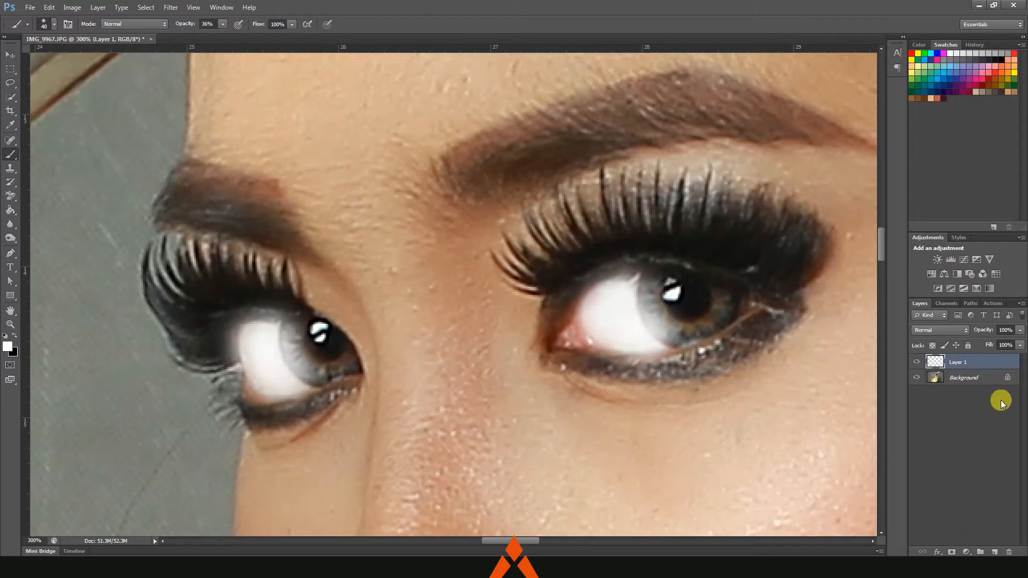
- Lower the opacity of the white paint layer to 71% and add a layer mask to it
{"action": "left_click_drag", "start_coordinate": [1019, 340], "coordinate": [1008, 343]}
{"action": "left_click", "coordinate": [951, 552]}
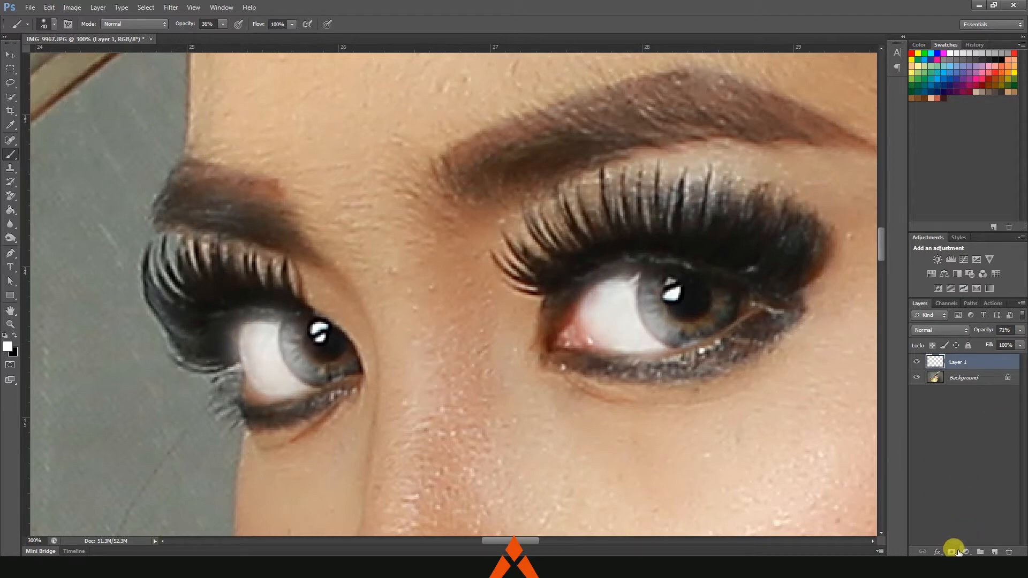
- Mask the white spill off the iris and lids of the picture's right-hand eye with a black brush at 63% opacity, reduced to 15 px
{"action": "key", "text": "x"}
{"action": "right_click", "coordinate": [714, 309]}
{"action": "left_click", "coordinate": [739, 338]}
{"action": "left_click", "coordinate": [680, 311]}
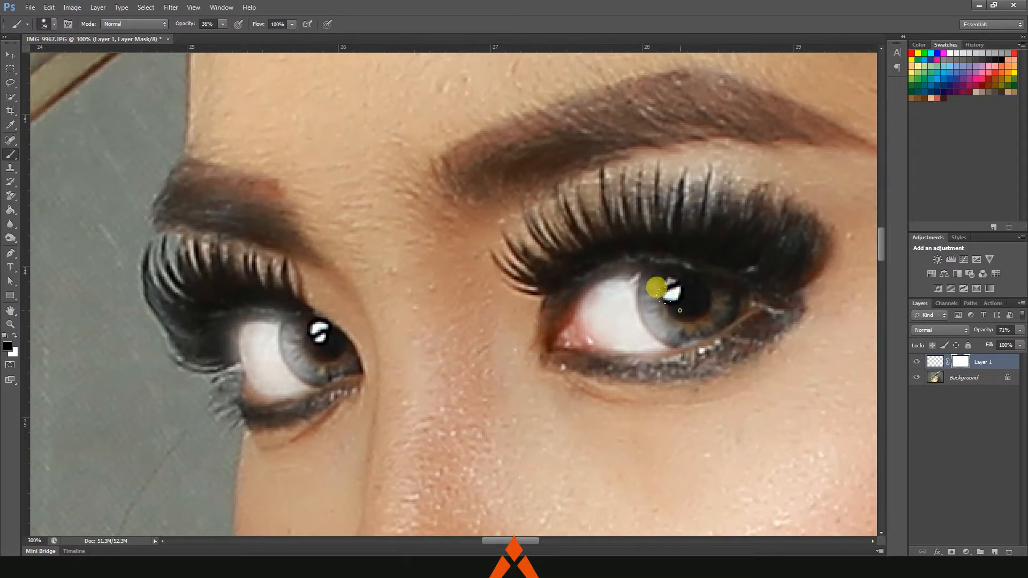
{"action": "right_click", "coordinate": [648, 284]}
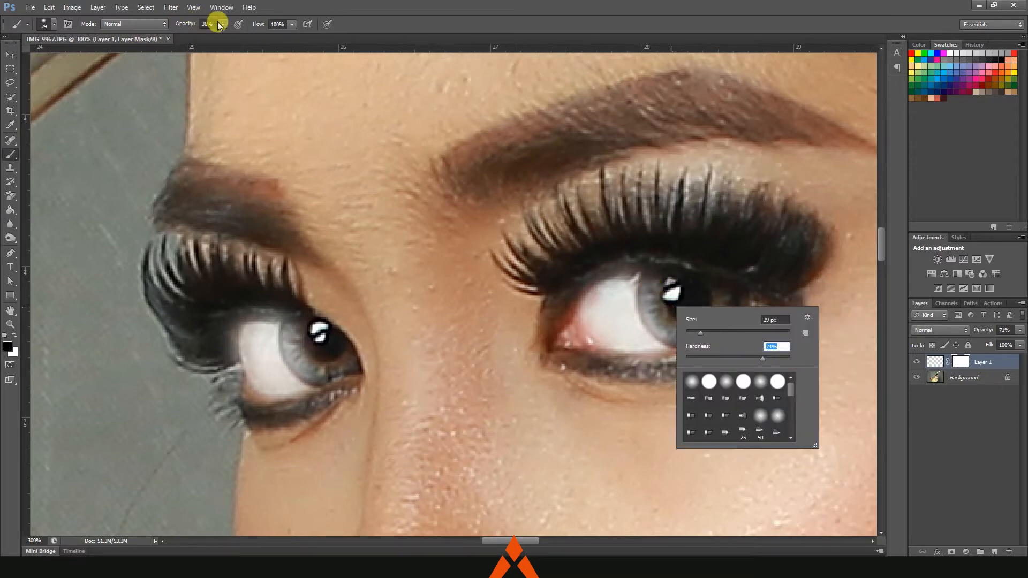
{"action": "left_click_drag", "start_coordinate": [223, 24], "coordinate": [238, 40]}
{"action": "left_click", "coordinate": [651, 268]}
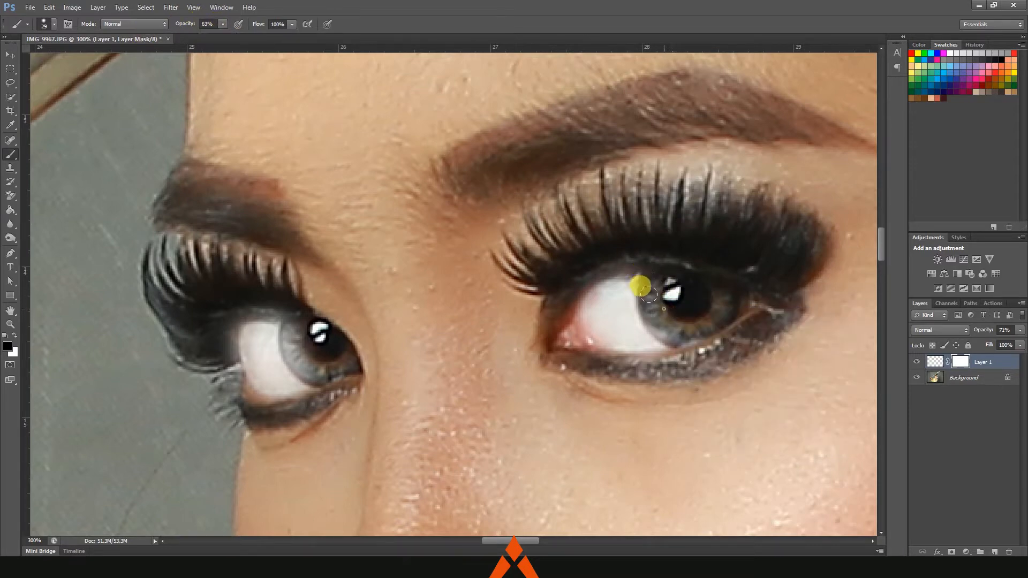
{"action": "mouse_move", "coordinate": [658, 305]}
{"action": "left_mouse_down"}
{"action": "mouse_move", "coordinate": [633, 247]}
{"action": "mouse_move", "coordinate": [604, 238]}
{"action": "mouse_move", "coordinate": [568, 247]}
{"action": "mouse_move", "coordinate": [537, 287]}
{"action": "left_mouse_up"}
{"action": "key", "text": "bracketleft"}
{"action": "key", "text": "bracketleft"}
{"action": "key", "text": "bracketleft"}
{"action": "left_click_drag", "start_coordinate": [559, 354], "coordinate": [669, 360]}
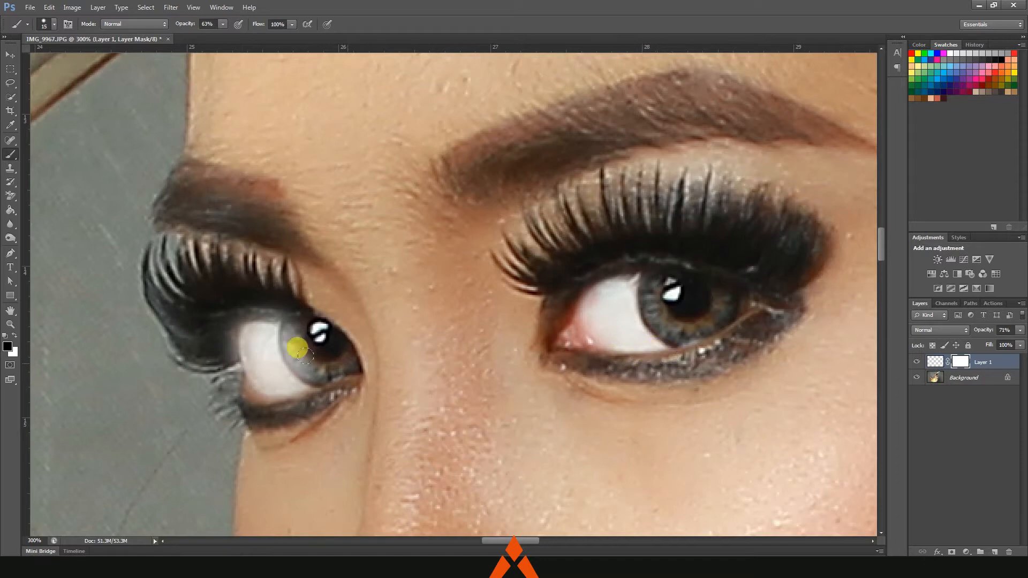
- Mask the white spill off the left-hand eye's iris and lids and touch up the mask edges around the right-hand eye
{"action": "mouse_move", "coordinate": [305, 354]}
{"action": "left_mouse_down"}
{"action": "mouse_move", "coordinate": [288, 326]}
{"action": "mouse_move", "coordinate": [296, 359]}
{"action": "mouse_move", "coordinate": [341, 376]}
{"action": "mouse_move", "coordinate": [315, 397]}
{"action": "mouse_move", "coordinate": [248, 406]}
{"action": "mouse_move", "coordinate": [310, 400]}
{"action": "mouse_move", "coordinate": [264, 403]}
{"action": "mouse_move", "coordinate": [231, 384]}
{"action": "mouse_move", "coordinate": [223, 317]}
{"action": "mouse_move", "coordinate": [224, 363]}
{"action": "mouse_move", "coordinate": [229, 309]}
{"action": "mouse_move", "coordinate": [297, 309]}
{"action": "mouse_move", "coordinate": [197, 304]}
{"action": "mouse_move", "coordinate": [299, 302]}
{"action": "mouse_move", "coordinate": [288, 325]}
{"action": "mouse_move", "coordinate": [224, 323]}
{"action": "mouse_move", "coordinate": [214, 355]}
{"action": "mouse_move", "coordinate": [241, 396]}
{"action": "mouse_move", "coordinate": [220, 334]}
{"action": "left_mouse_up"}
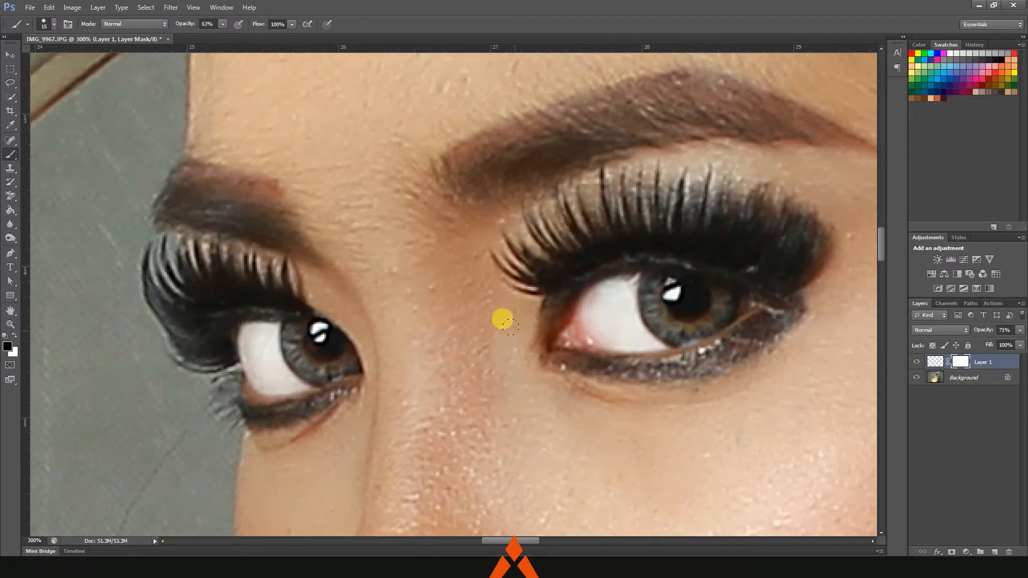
{"action": "mouse_move", "coordinate": [582, 272]}
{"action": "left_mouse_down"}
{"action": "mouse_move", "coordinate": [536, 363]}
{"action": "mouse_move", "coordinate": [554, 336]}
{"action": "mouse_move", "coordinate": [583, 357]}
{"action": "mouse_move", "coordinate": [690, 335]}
{"action": "left_mouse_up"}
{"action": "key", "text": "ctrl+minus"}
{"action": "key", "text": "ctrl+minus"}
{"action": "key", "text": "ctrl+minus"}
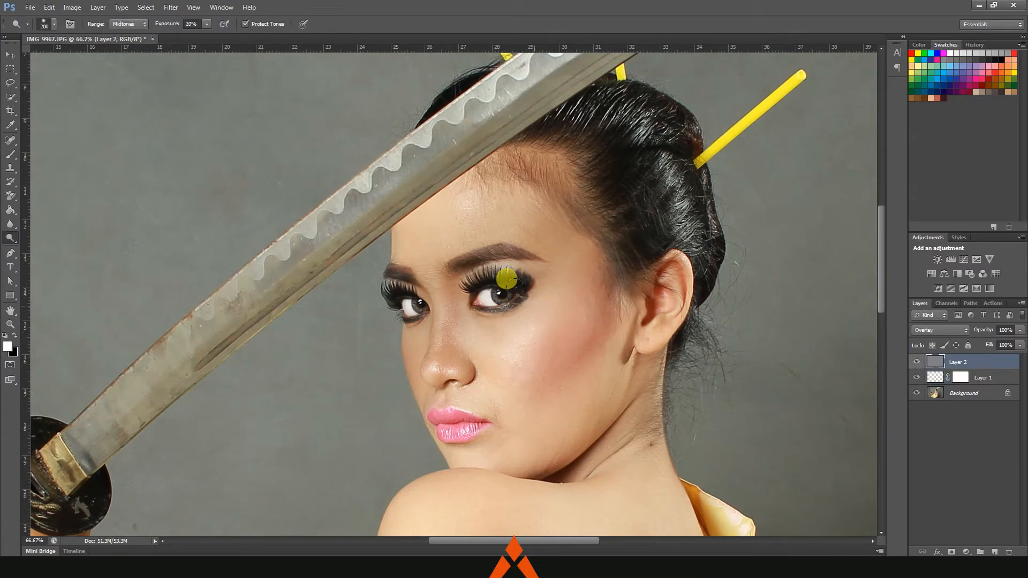
- Brighten both irises on the gray Overlay layer with a 15 px Dodge brush set to midtones and 20% exposure
{"action": "key", "text": "ctrl+plus"}
{"action": "key", "text": "ctrl+plus"}
{"action": "key", "text": "ctrl+plus"}
{"action": "key", "text": "bracketleft"}
{"action": "key", "text": "bracketleft"}
{"action": "key", "text": "bracketleft"}
{"action": "key", "text": "bracketleft"}
{"action": "key", "text": "bracketleft"}
{"action": "key", "text": "bracketleft"}
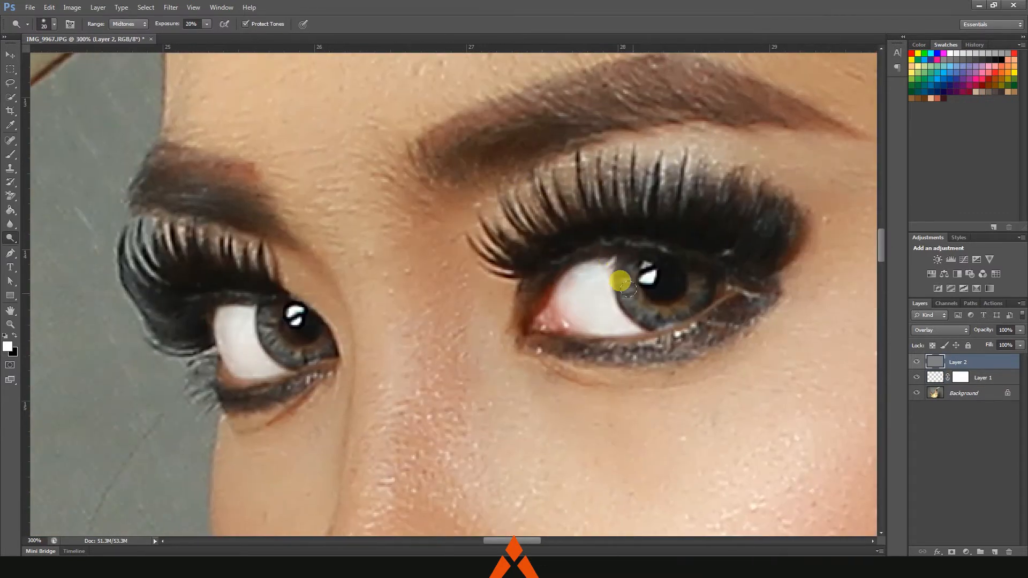
{"action": "key", "text": "bracketleft"}
{"action": "mouse_move", "coordinate": [627, 288]}
{"action": "left_mouse_down"}
{"action": "mouse_move", "coordinate": [625, 267]}
{"action": "mouse_move", "coordinate": [633, 297]}
{"action": "mouse_move", "coordinate": [660, 312]}
{"action": "mouse_move", "coordinate": [699, 281]}
{"action": "mouse_move", "coordinate": [657, 310]}
{"action": "mouse_move", "coordinate": [668, 311]}
{"action": "mouse_move", "coordinate": [632, 279]}
{"action": "left_mouse_up"}
{"action": "mouse_move", "coordinate": [274, 316]}
{"action": "left_mouse_down"}
{"action": "mouse_move", "coordinate": [284, 312]}
{"action": "mouse_move", "coordinate": [271, 324]}
{"action": "mouse_move", "coordinate": [298, 353]}
{"action": "mouse_move", "coordinate": [272, 320]}
{"action": "mouse_move", "coordinate": [290, 345]}
{"action": "left_mouse_up"}
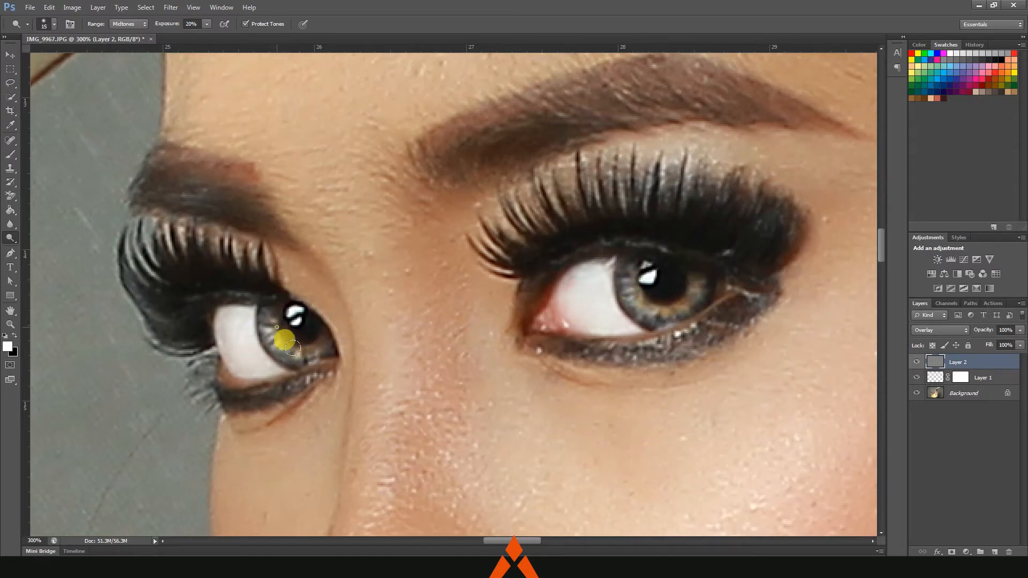
- Darken the pupils of both eyes with the Burn tool at 20 px and 35% exposure
{"action": "right_click", "coordinate": [10, 239]}
{"action": "left_click", "coordinate": [48, 246]}
{"action": "right_click", "coordinate": [271, 286]}
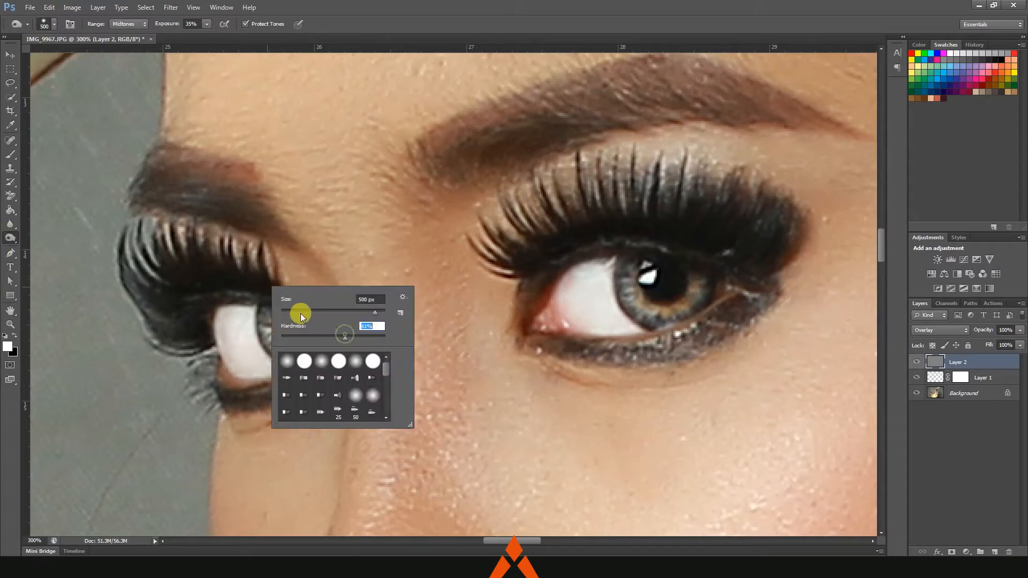
{"action": "type", "text": "20"}
{"action": "key", "text": "Return"}
{"action": "right_click", "coordinate": [673, 289]}
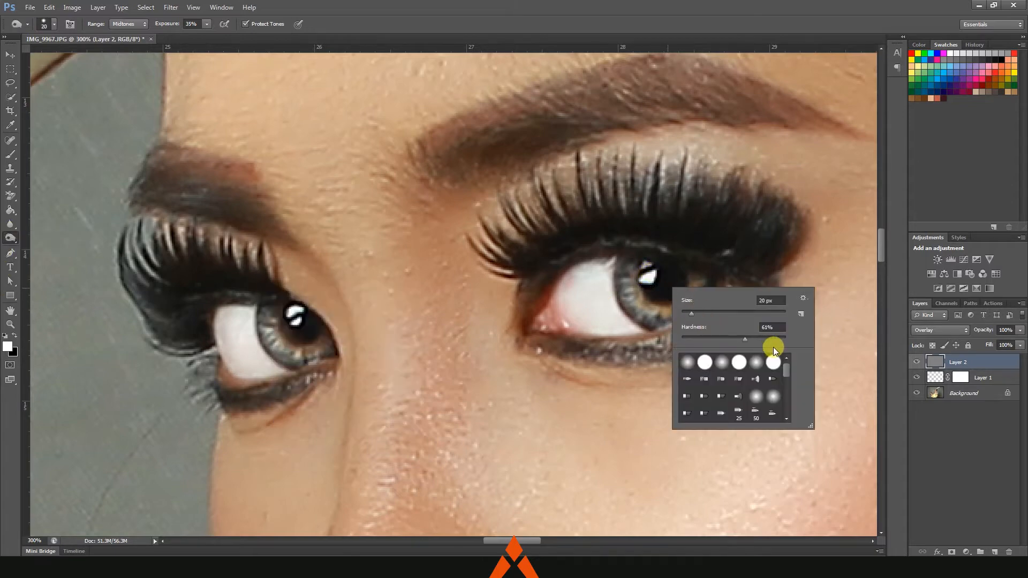
{"action": "left_click", "coordinate": [661, 277]}
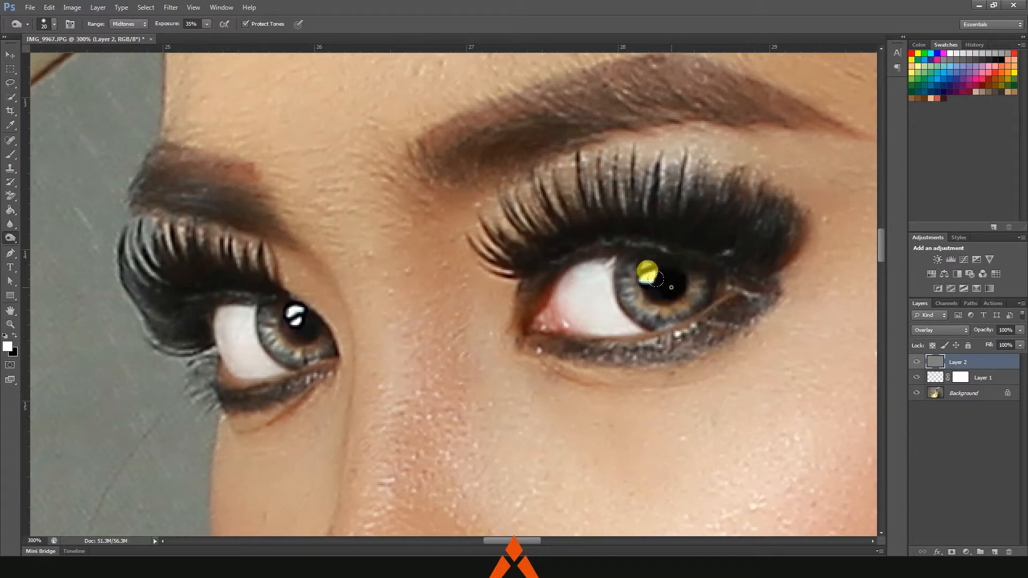
{"action": "left_click", "coordinate": [286, 320]}
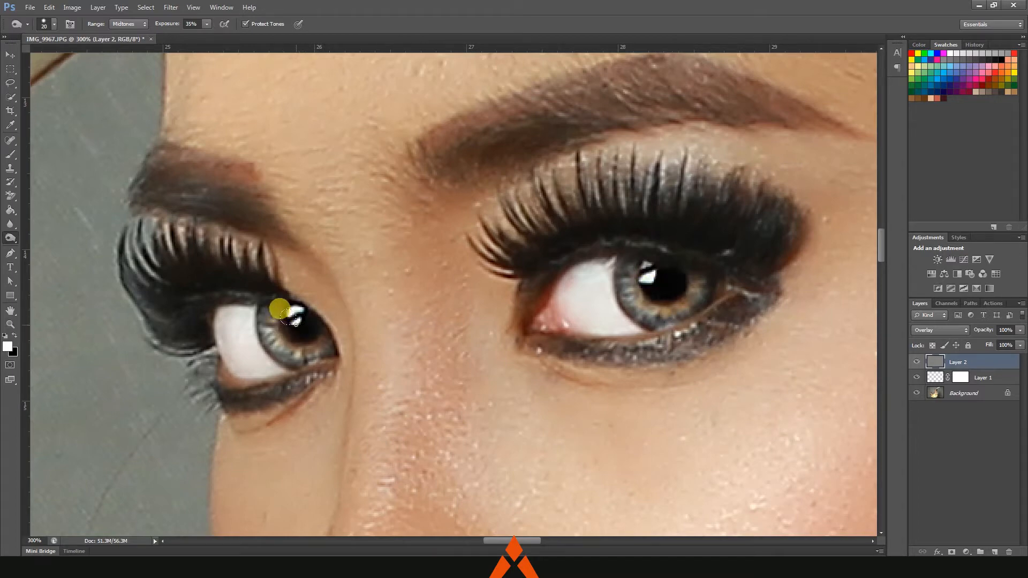
- Burn the outer rim of the left-hand iris with a 6 px brush
{"action": "right_click", "coordinate": [265, 324]}
{"action": "key", "text": "Tab"}
{"action": "left_click", "coordinate": [266, 304]}
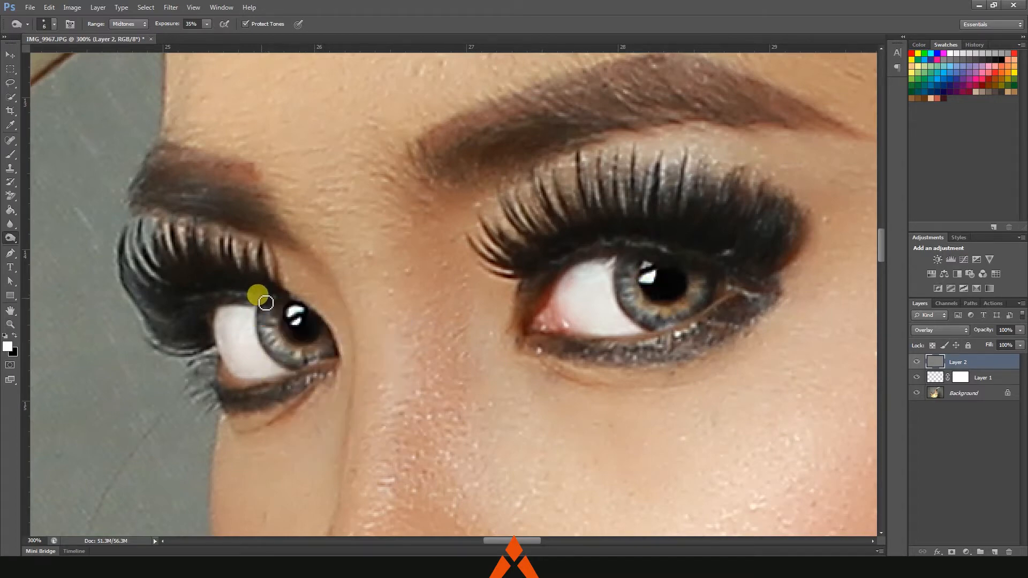
{"action": "key", "text": "ctrl+plus"}
{"action": "mouse_move", "coordinate": [214, 336]}
{"action": "left_mouse_down"}
{"action": "mouse_move", "coordinate": [277, 294]}
{"action": "mouse_move", "coordinate": [262, 276]}
{"action": "mouse_move", "coordinate": [277, 342]}
{"action": "mouse_move", "coordinate": [313, 357]}
{"action": "mouse_move", "coordinate": [348, 346]}
{"action": "mouse_move", "coordinate": [248, 371]}
{"action": "mouse_move", "coordinate": [205, 350]}
{"action": "mouse_move", "coordinate": [217, 364]}
{"action": "mouse_move", "coordinate": [208, 345]}
{"action": "mouse_move", "coordinate": [247, 367]}
{"action": "mouse_move", "coordinate": [293, 364]}
{"action": "mouse_move", "coordinate": [256, 369]}
{"action": "mouse_move", "coordinate": [334, 364]}
{"action": "mouse_move", "coordinate": [274, 380]}
{"action": "mouse_move", "coordinate": [300, 367]}
{"action": "left_mouse_up"}
- Burn the upper eyelashes of the left-hand eye with a 7 px brush to deepen them
{"action": "key", "text": "bracketright"}
{"action": "key", "text": "bracketright"}
{"action": "key", "text": "bracketright"}
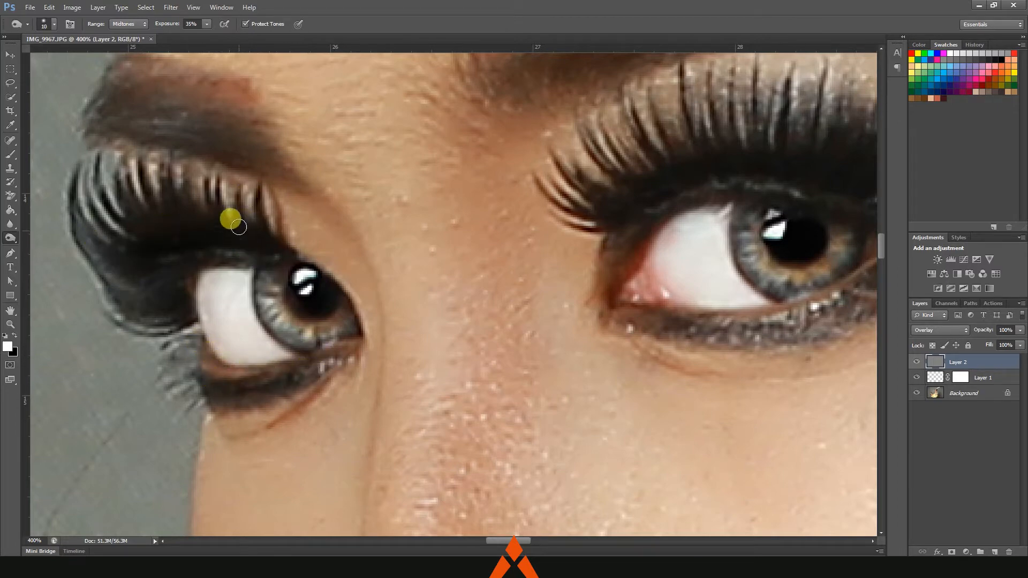
{"action": "key", "text": "bracketleft"}
{"action": "key", "text": "bracketleft"}
{"action": "key", "text": "bracketleft"}
{"action": "mouse_move", "coordinate": [222, 220]}
{"action": "left_mouse_down"}
{"action": "mouse_move", "coordinate": [218, 198]}
{"action": "mouse_move", "coordinate": [197, 211]}
{"action": "mouse_move", "coordinate": [171, 202]}
{"action": "mouse_move", "coordinate": [175, 157]}
{"action": "left_mouse_up"}
{"action": "left_click_drag", "start_coordinate": [193, 209], "coordinate": [176, 132]}
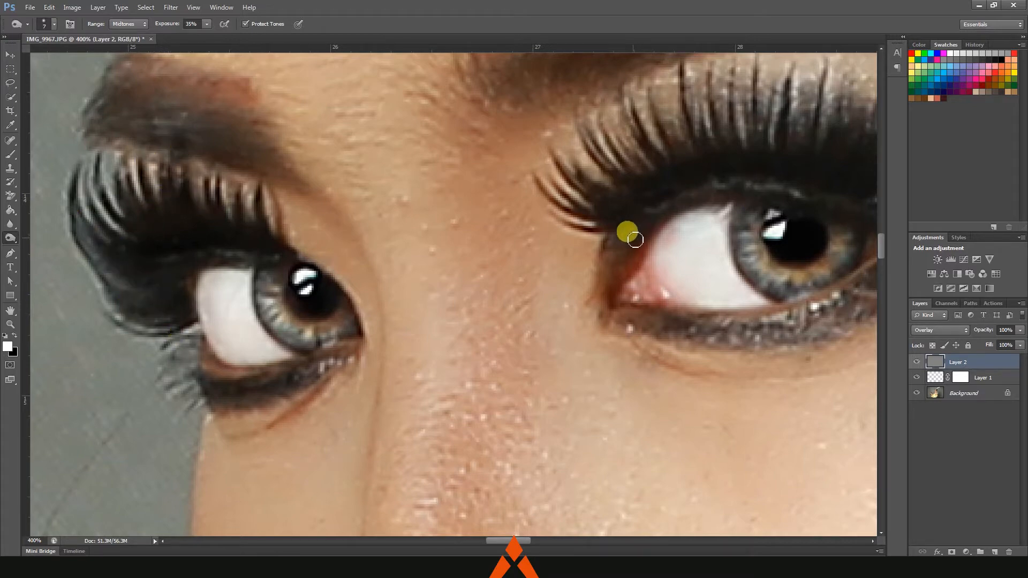
- Burn the outer rim of the right-hand iris with a 10 px brush
{"action": "scroll", "coordinate": [725, 165], "scroll_direction": "right", "scroll_amount": 5}
{"action": "key", "text": "bracketleft"}
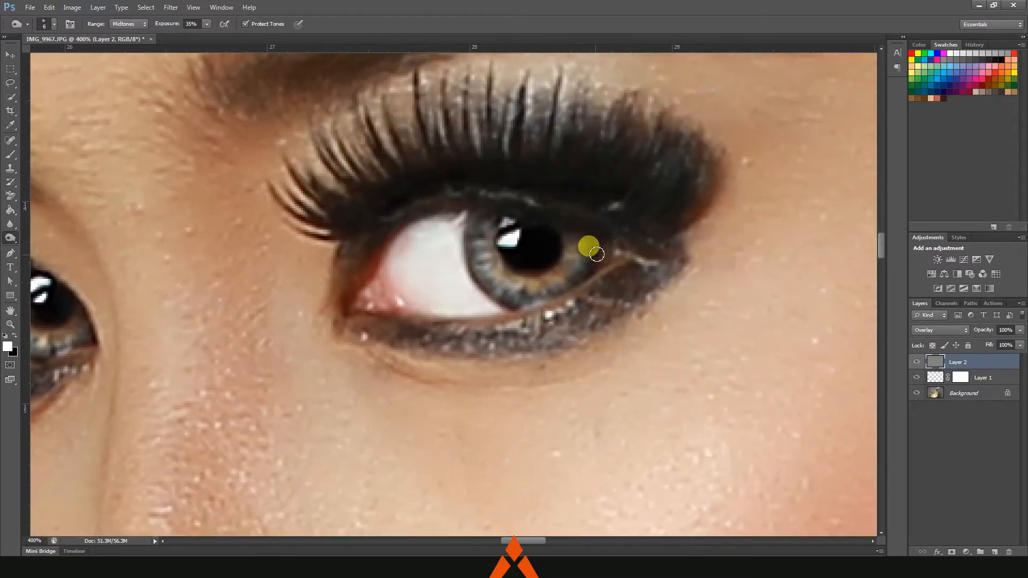
{"action": "key", "text": "bracketleft"}
{"action": "key", "text": "bracketleft"}
{"action": "key", "text": "bracketleft"}
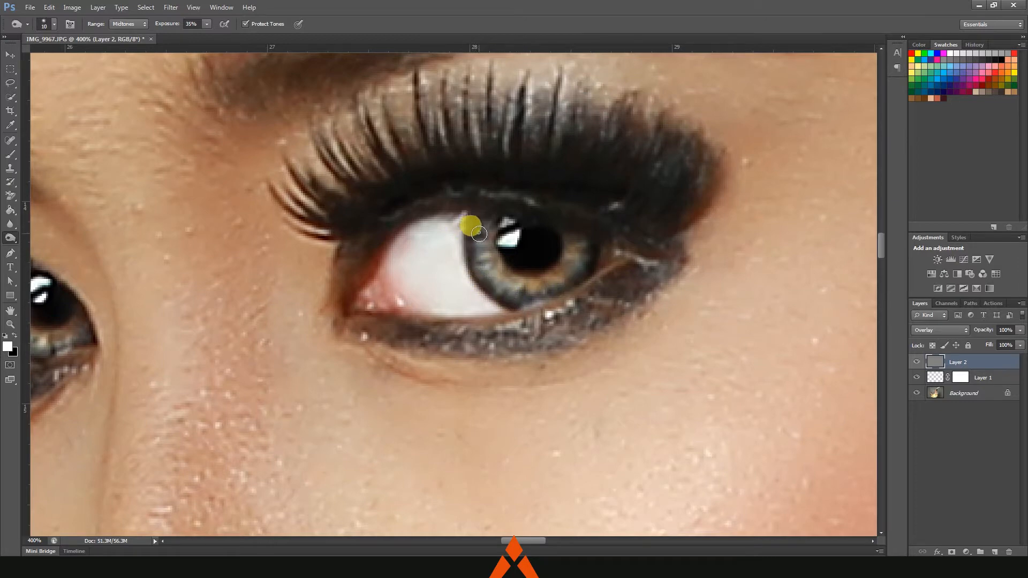
{"action": "left_click_drag", "start_coordinate": [476, 248], "coordinate": [493, 287]}
{"action": "key", "text": "bracketright"}
{"action": "key", "text": "bracketright"}
{"action": "key", "text": "bracketright"}
{"action": "key", "text": "bracketright"}
{"action": "key", "text": "bracketright"}
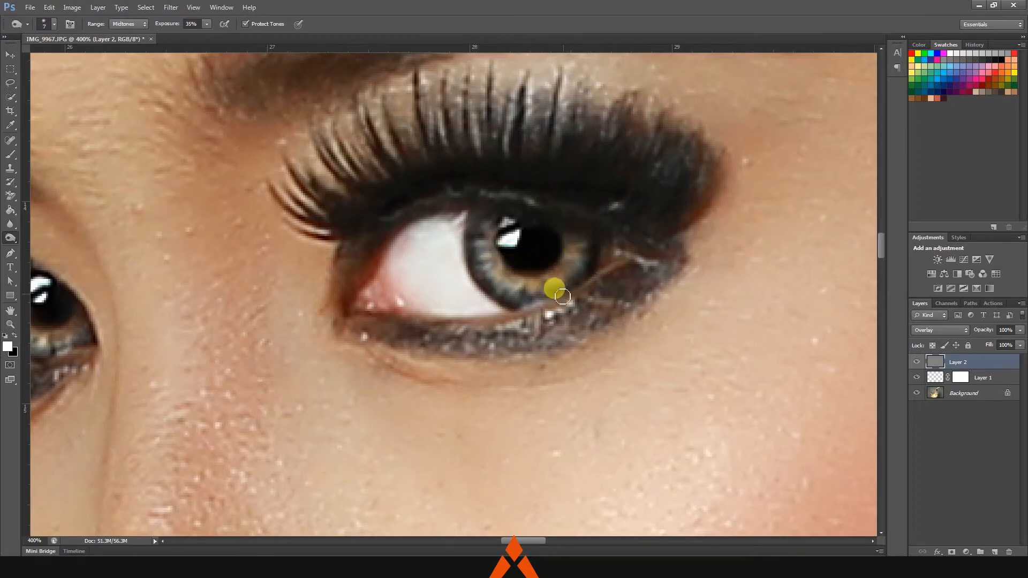
- Darken the lash lines and lashes around the right-hand eye with small Burn strokes
{"action": "key", "text": "bracketleft"}
{"action": "key", "text": "bracketleft"}
{"action": "key", "text": "bracketleft"}
{"action": "key", "text": "bracketleft"}
{"action": "key", "text": "bracketleft"}
{"action": "key", "text": "bracketleft"}
{"action": "key", "text": "bracketright"}
{"action": "key", "text": "bracketright"}
{"action": "key", "text": "bracketright"}
{"action": "key", "text": "bracketright"}
{"action": "key", "text": "bracketright"}
{"action": "mouse_move", "coordinate": [422, 320]}
{"action": "left_mouse_down"}
{"action": "mouse_move", "coordinate": [516, 310]}
{"action": "mouse_move", "coordinate": [566, 291]}
{"action": "mouse_move", "coordinate": [603, 260]}
{"action": "mouse_move", "coordinate": [650, 250]}
{"action": "mouse_move", "coordinate": [525, 315]}
{"action": "mouse_move", "coordinate": [392, 330]}
{"action": "mouse_move", "coordinate": [348, 299]}
{"action": "mouse_move", "coordinate": [366, 297]}
{"action": "mouse_move", "coordinate": [381, 242]}
{"action": "mouse_move", "coordinate": [432, 205]}
{"action": "left_mouse_up"}
{"action": "key", "text": "bracketleft"}
{"action": "key", "text": "bracketleft"}
- Compare the portrait with and without the gray Overlay layer's dodge and burn effect
{"action": "key", "text": "ctrl+minus"}
{"action": "key", "text": "ctrl+minus"}
{"action": "key", "text": "ctrl+minus"}
{"action": "key", "text": "ctrl+minus"}
{"action": "key", "text": "ctrl+minus"}
{"action": "left_click", "coordinate": [916, 363]}
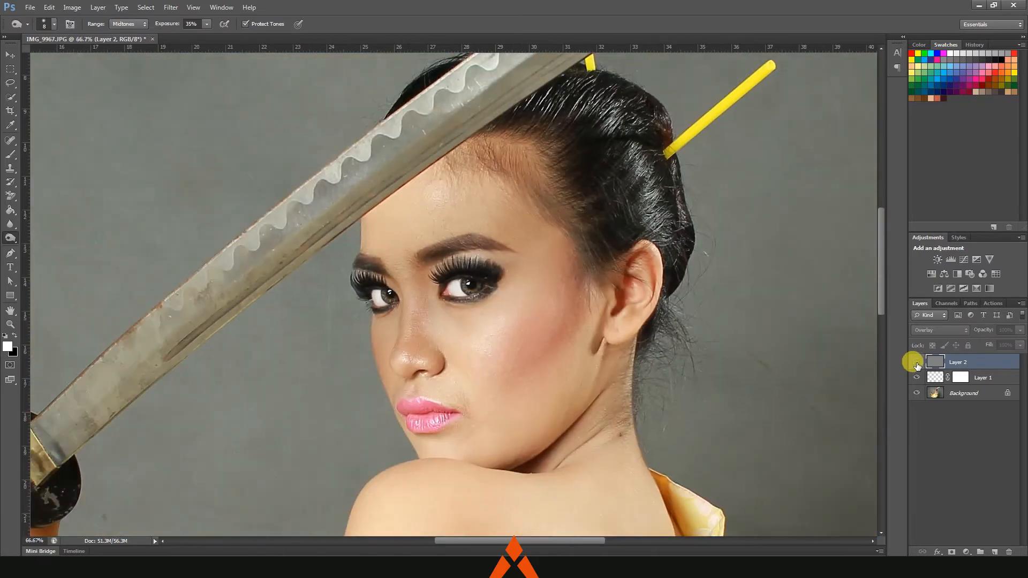
{"action": "left_click", "coordinate": [916, 364]}
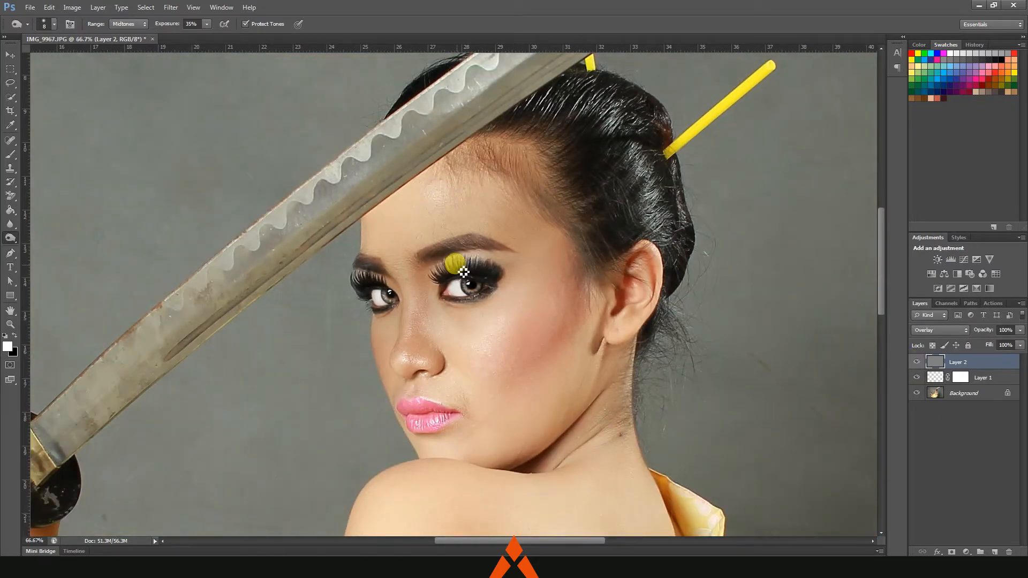
- Set the Overlay layer's opacity to 58% and stamp the visible layers into three identical new layers on top
{"action": "scroll", "coordinate": [459, 271], "scroll_direction": "down", "scroll_amount": 1}
{"action": "left_click", "coordinate": [995, 375]}
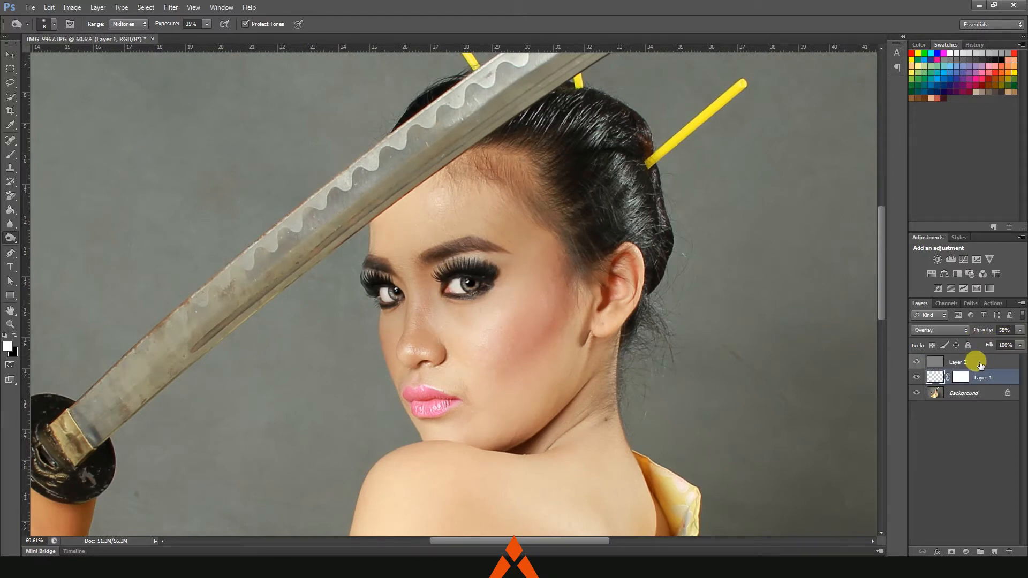
{"action": "key", "text": "ctrl+alt+shift+e"}
{"action": "key", "text": "ctrl+j"}
{"action": "key", "text": "ctrl+j"}
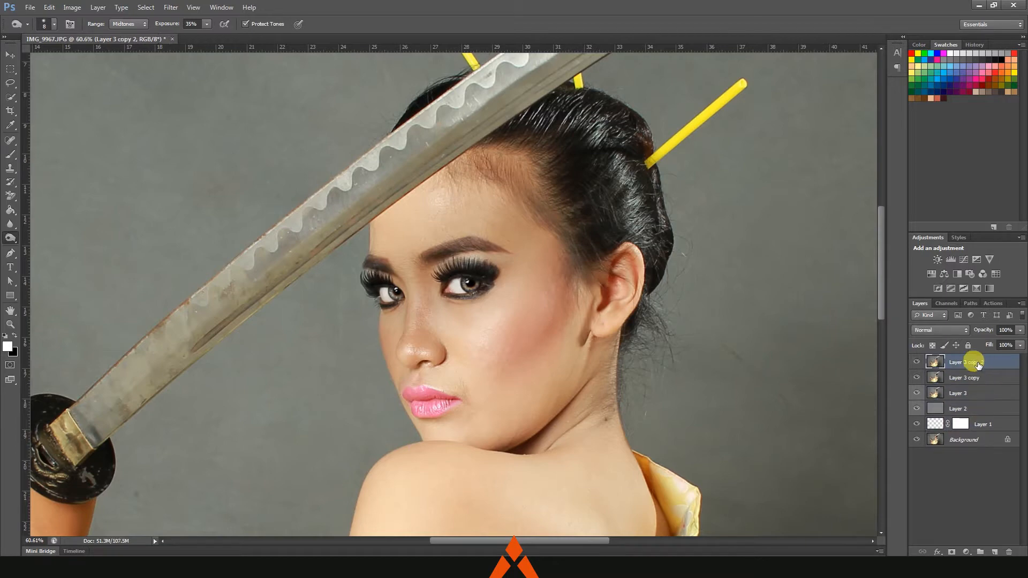
- Rename the top two duplicate layers, the upper one "h" and the lower one "l"
{"action": "double_click", "coordinate": [974, 377]}
{"action": "double_click", "coordinate": [983, 363]}
{"action": "type", "text": "h"}
- Hide layer "h" and blur layer "l" until the fine skin texture is smoothed out
{"action": "left_click", "coordinate": [977, 380]}
{"action": "left_click", "coordinate": [916, 363]}
{"action": "left_click", "coordinate": [167, 9]}
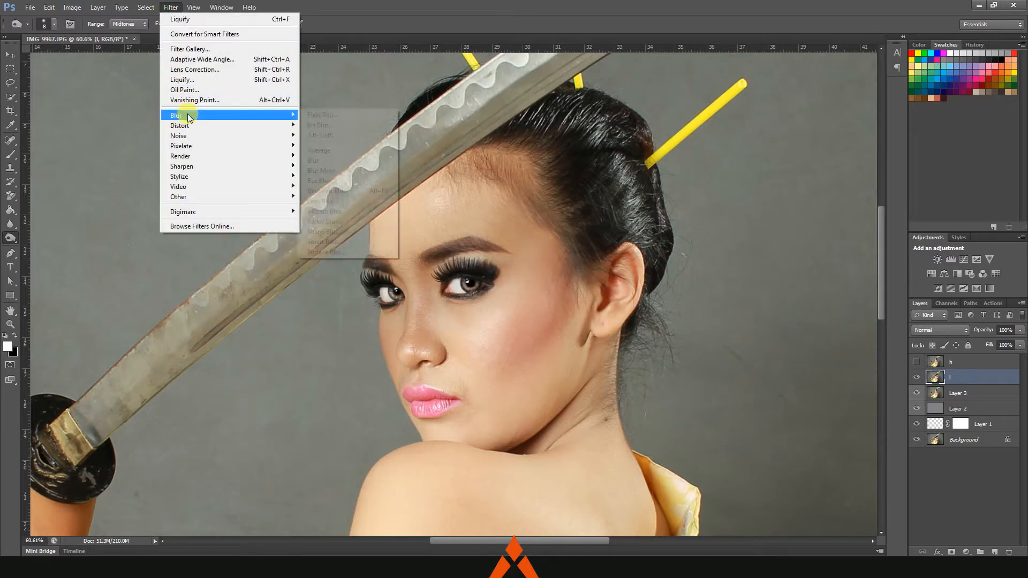
{"action": "mouse_move", "coordinate": [184, 113]}
{"action": "left_click", "coordinate": [343, 179]}
{"action": "left_click_drag", "start_coordinate": [163, 269], "coordinate": [151, 269]}
{"action": "left_click", "coordinate": [220, 179]}
{"action": "left_click", "coordinate": [257, 127]}
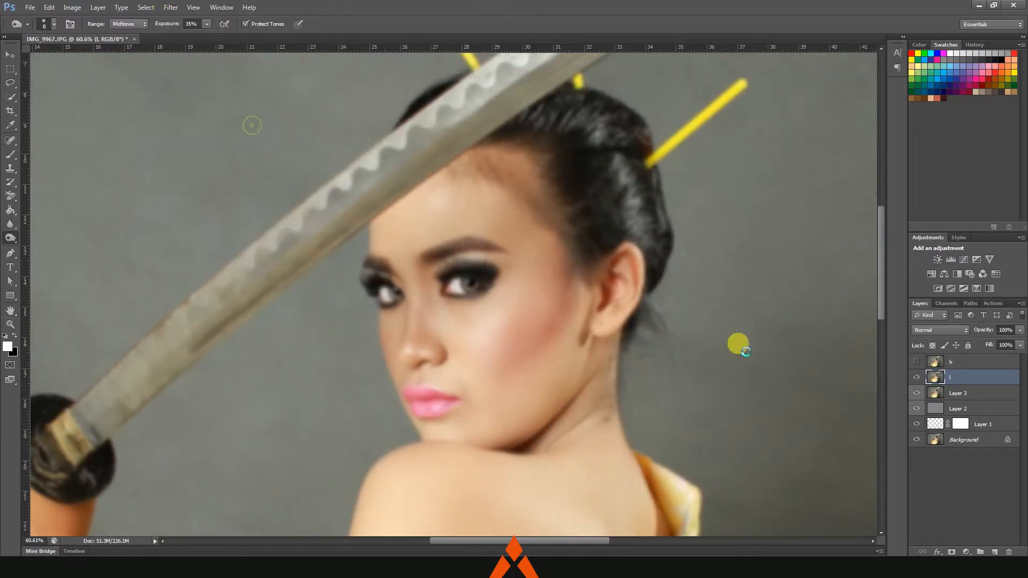
- Show layer "h" and apply layer "l" to it as an image with Subtract blending, scale 2 and offset 128
{"action": "left_click", "coordinate": [915, 361]}
{"action": "left_click", "coordinate": [957, 362]}
{"action": "left_click", "coordinate": [71, 7]}
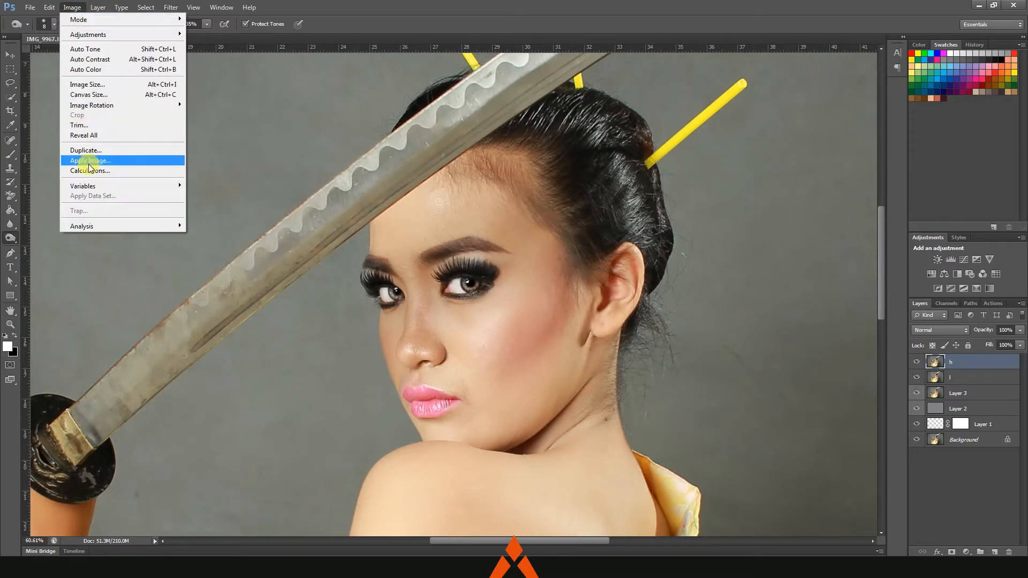
{"action": "left_click", "coordinate": [85, 161]}
{"action": "left_click", "coordinate": [589, 168]}
{"action": "left_click", "coordinate": [600, 194]}
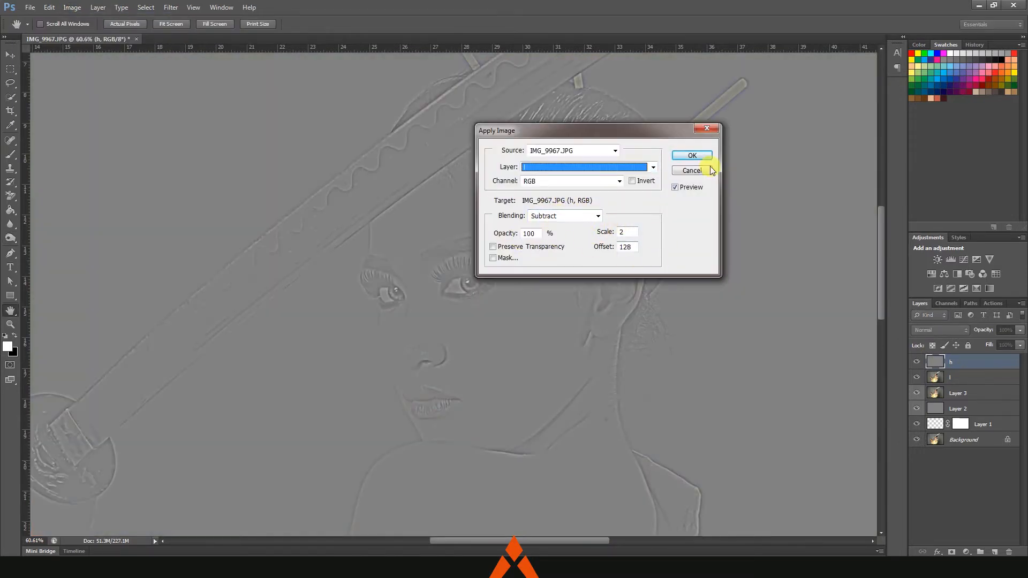
{"action": "left_click", "coordinate": [685, 160]}
{"action": "key", "text": "o"}
- Set the blend mode of layer "h" to Linear Light
{"action": "left_click", "coordinate": [935, 333]}
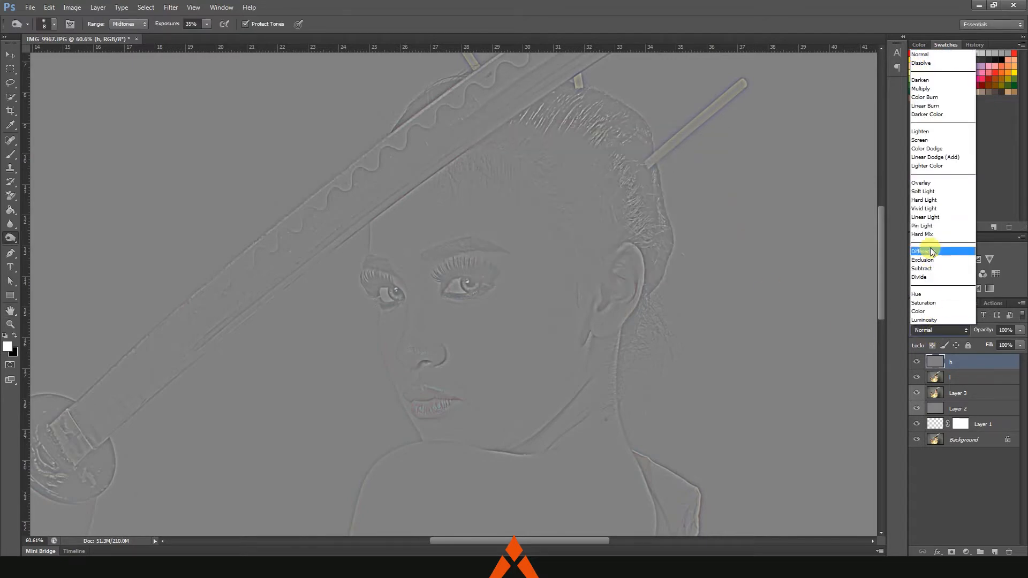
{"action": "left_click", "coordinate": [958, 213]}
{"action": "key", "text": "v"}
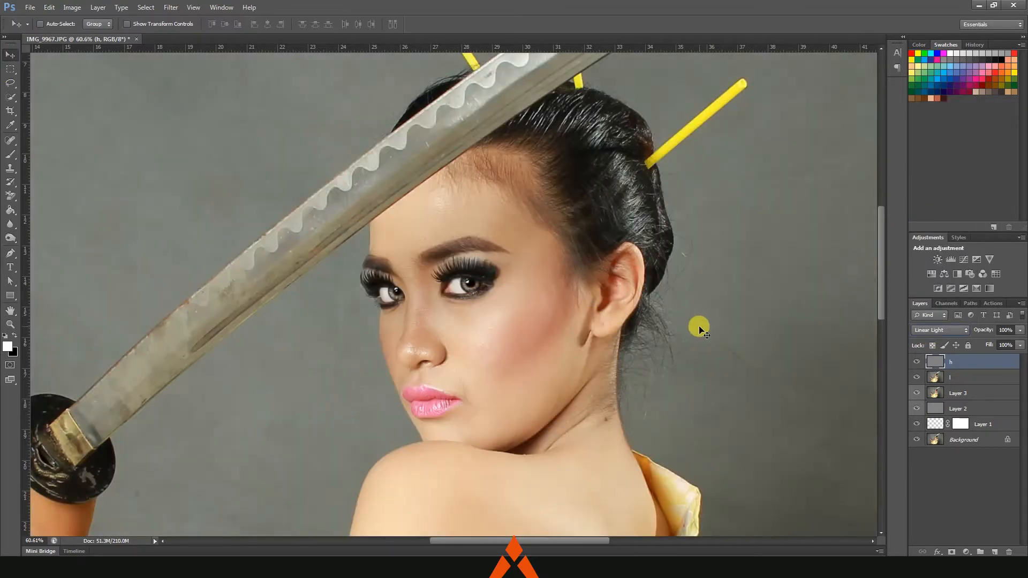
- On layer "l", lasso the cheek and chin skin with a 10 px feather, smooth it with Gaussian Blur, and deselect
{"action": "key", "text": "ctrl+minus"}
{"action": "key", "text": "ctrl+plus"}
{"action": "key", "text": "ctrl+plus"}
{"action": "key", "text": "ctrl+plus"}
{"action": "key", "text": "ctrl+plus"}
{"action": "key", "text": "ctrl+minus"}
{"action": "key", "text": "ctrl+minus"}
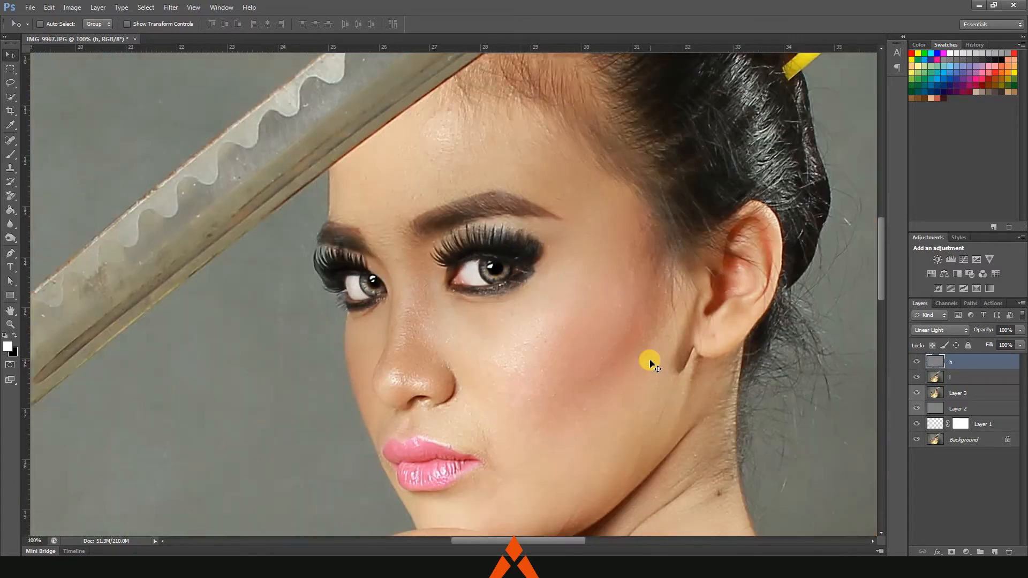
{"action": "left_click_drag", "start_coordinate": [617, 351], "coordinate": [546, 266]}
{"action": "left_click", "coordinate": [929, 375]}
{"action": "left_click", "coordinate": [11, 84]}
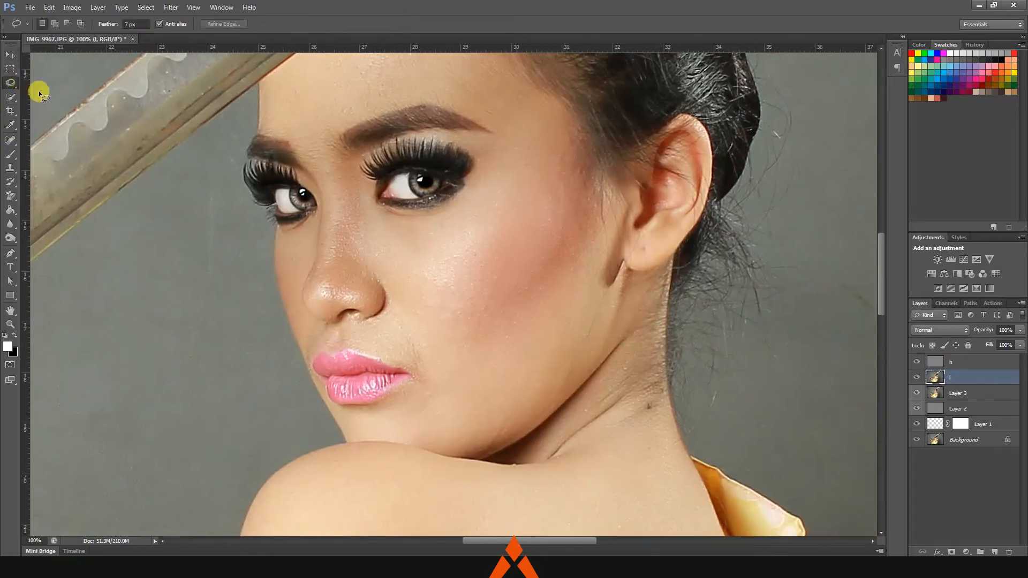
{"action": "double_click", "coordinate": [135, 24]}
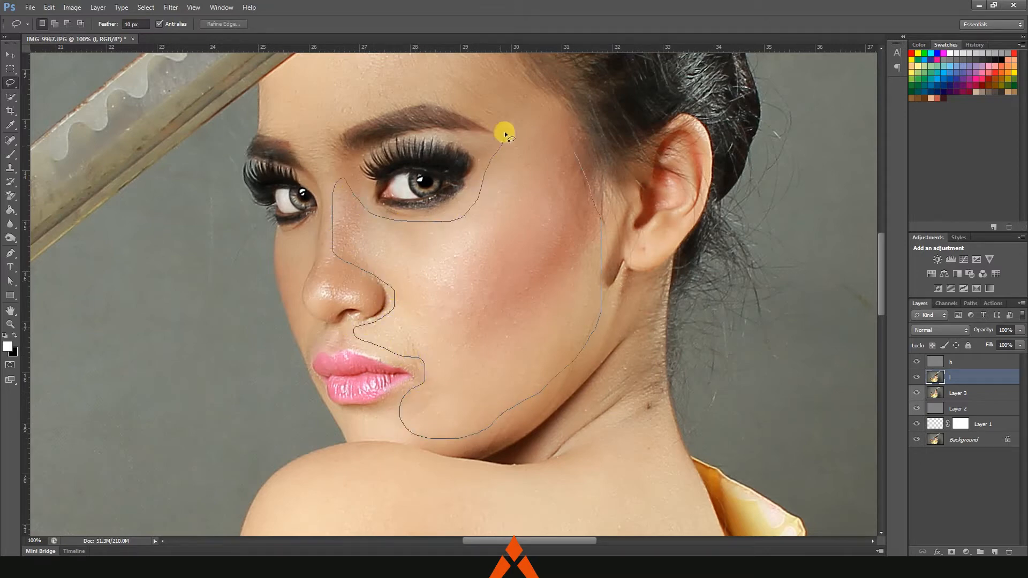
{"action": "left_click_drag", "start_coordinate": [504, 131], "coordinate": [565, 130]}
{"action": "key", "text": "ctrl+alt+f"}
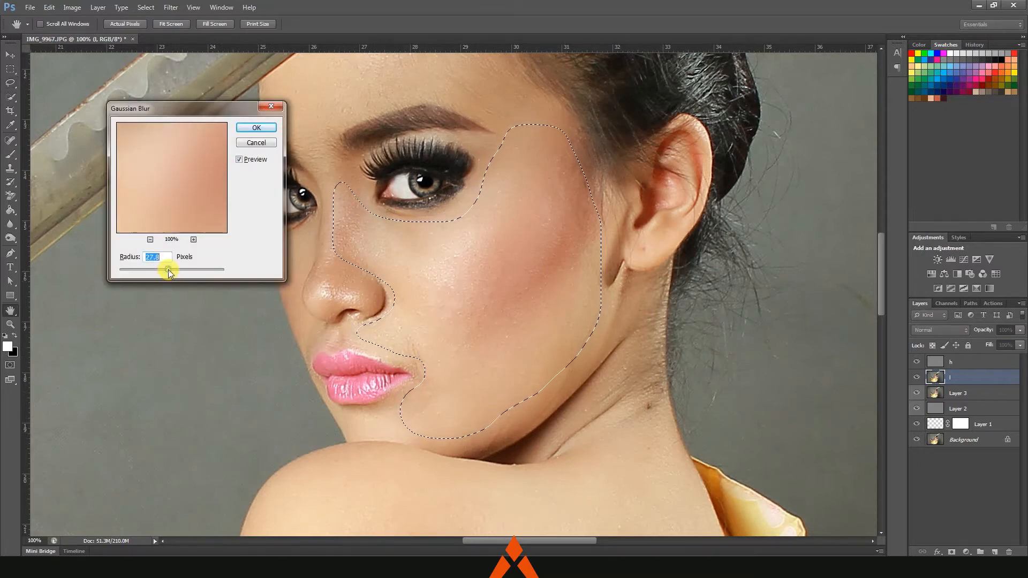
{"action": "left_click", "coordinate": [257, 128]}
{"action": "key", "text": "ctrl+d"}
- Lasso the forehead skin above the eyebrows on layer "l", smooth it with Gaussian Blur, and deselect
{"action": "left_click_drag", "start_coordinate": [471, 181], "coordinate": [535, 321]}
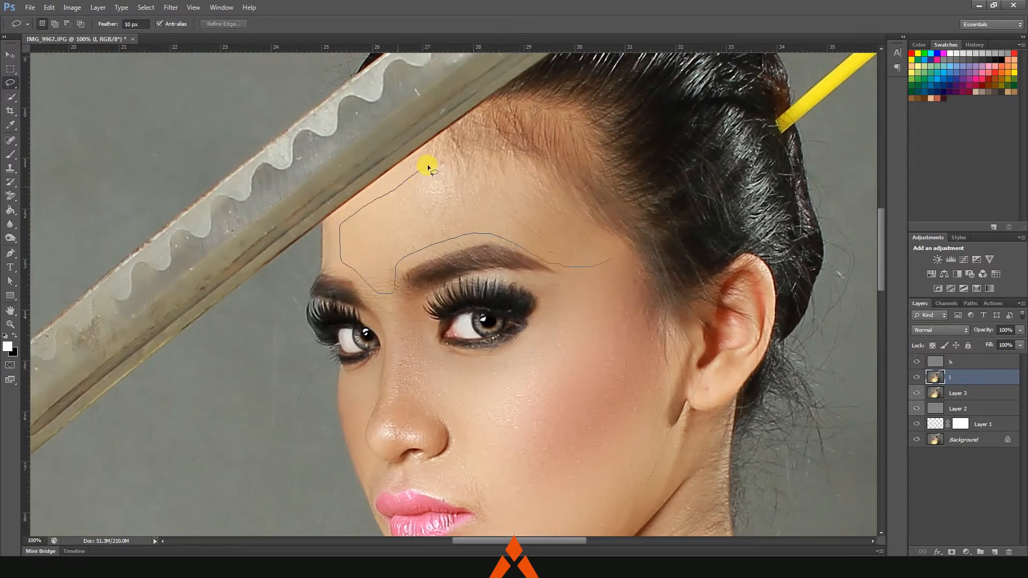
{"action": "mouse_move", "coordinate": [428, 168]}
{"action": "left_mouse_down"}
{"action": "mouse_move", "coordinate": [555, 179]}
{"action": "mouse_move", "coordinate": [604, 255]}
{"action": "left_mouse_up"}
{"action": "key", "text": "ctrl+alt+f"}
{"action": "left_click", "coordinate": [256, 129]}
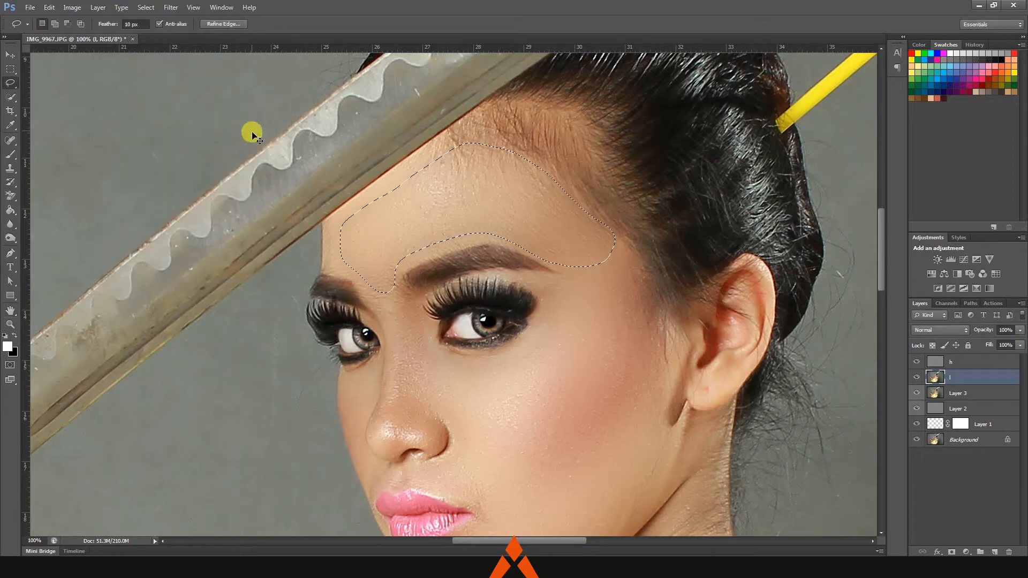
{"action": "key", "text": "ctrl+d"}
- On layer "h", even out the skin texture of the nose bridge and cheek using the Clone Stamp at 40% opacity
{"action": "left_click_drag", "start_coordinate": [402, 287], "coordinate": [384, 203]}
{"action": "left_click", "coordinate": [10, 169]}
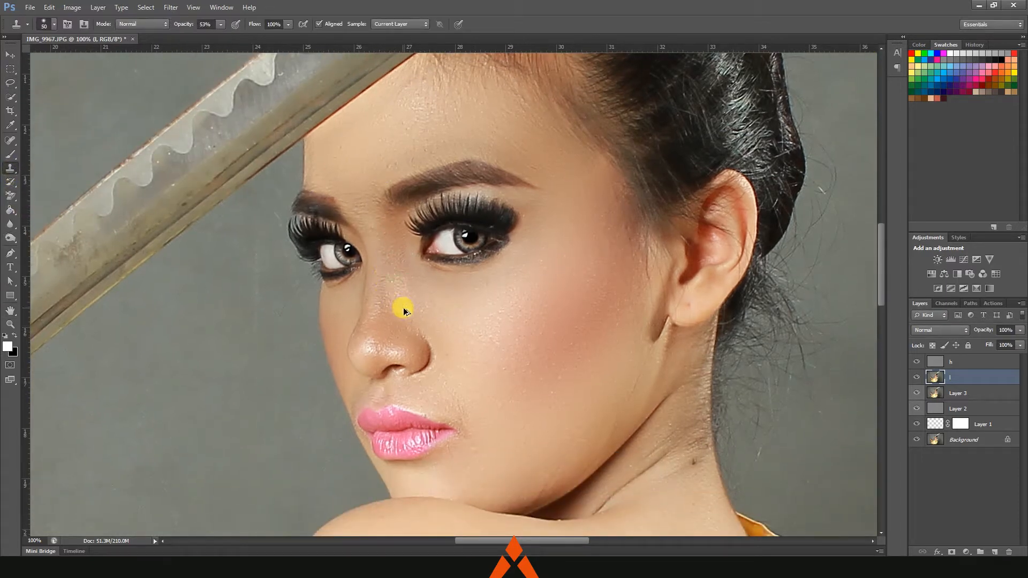
{"action": "key", "text": "alt+bracketright"}
{"action": "left_click", "coordinate": [220, 25]}
{"action": "left_click", "coordinate": [213, 36]}
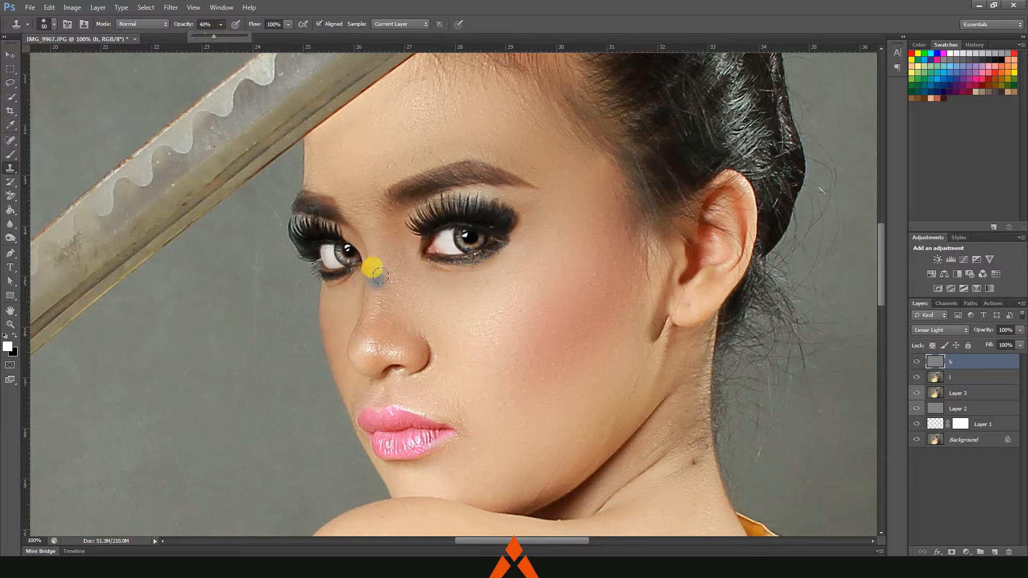
{"action": "mouse_move", "coordinate": [377, 273]}
{"action": "left_mouse_down"}
{"action": "mouse_move", "coordinate": [423, 335]}
{"action": "mouse_move", "coordinate": [378, 329]}
{"action": "mouse_move", "coordinate": [407, 336]}
{"action": "mouse_move", "coordinate": [371, 341]}
{"action": "mouse_move", "coordinate": [378, 255]}
{"action": "mouse_move", "coordinate": [382, 283]}
{"action": "left_mouse_up"}
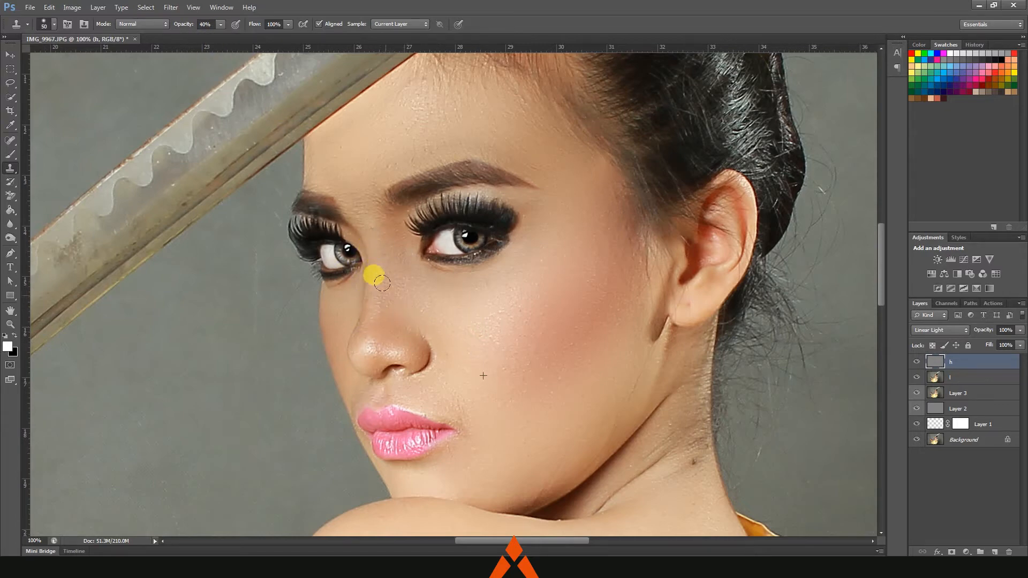
{"action": "mouse_move", "coordinate": [562, 320]}
{"action": "left_mouse_down"}
{"action": "mouse_move", "coordinate": [568, 342]}
{"action": "mouse_move", "coordinate": [549, 383]}
{"action": "left_mouse_up"}
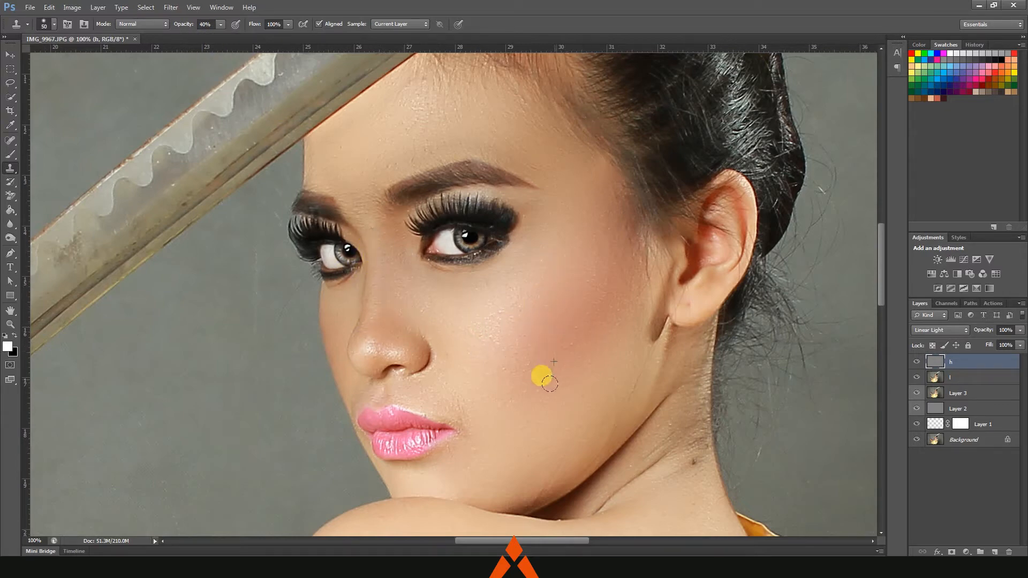
{"action": "mouse_move", "coordinate": [538, 255]}
{"action": "left_mouse_down"}
{"action": "mouse_move", "coordinate": [535, 310]}
{"action": "mouse_move", "coordinate": [540, 342]}
{"action": "left_mouse_up"}
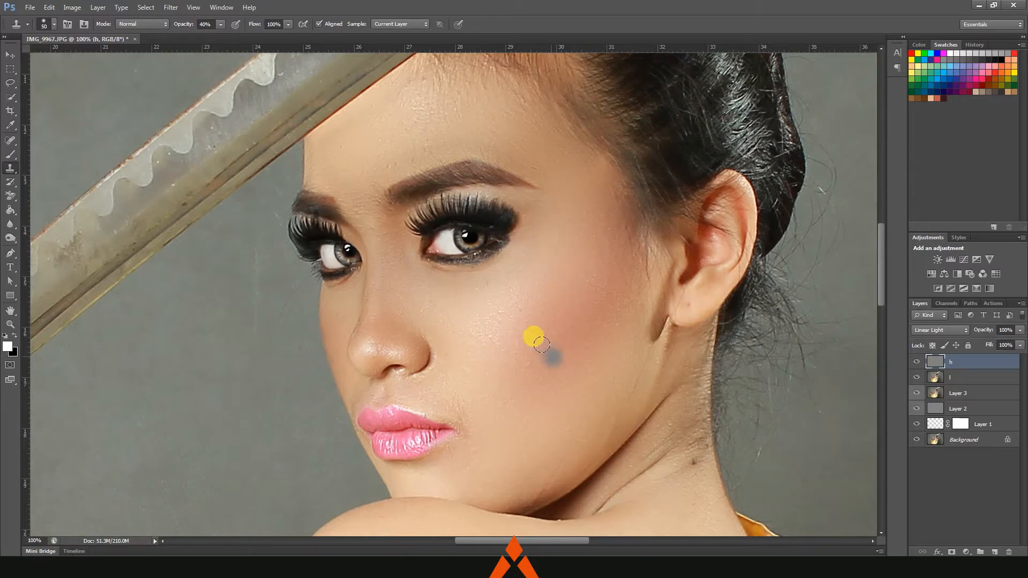
{"action": "left_click", "coordinate": [424, 102]}
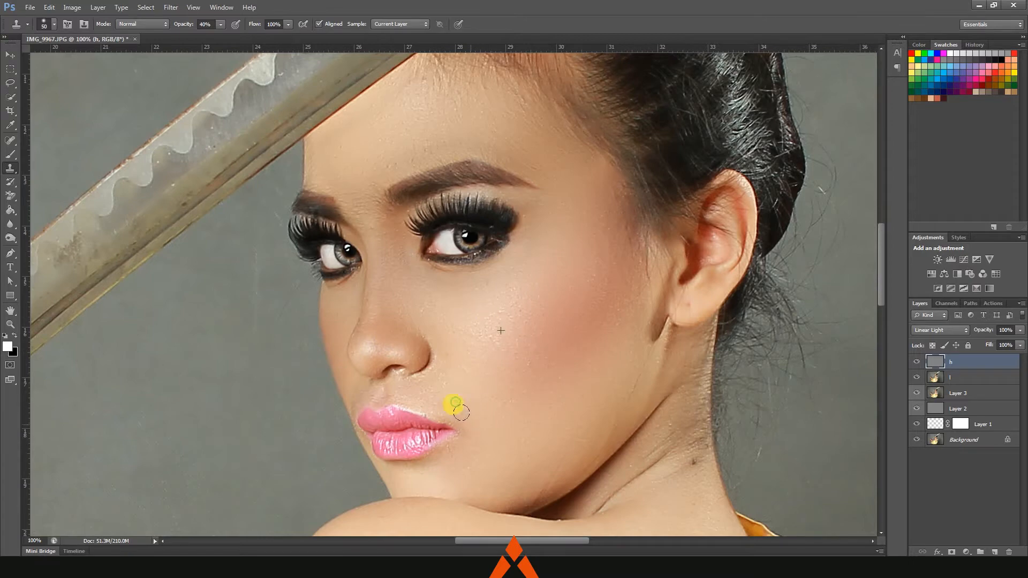
- Reduce the Clone Stamp brush to 30 px and clean the skin texture around the nose and above the upper lip
{"action": "left_click", "coordinate": [476, 390], "text": "ctrl"}
{"action": "key", "text": "bracketleft"}
{"action": "key", "text": "bracketleft"}
{"action": "mouse_move", "coordinate": [466, 353]}
{"action": "left_mouse_down"}
{"action": "mouse_move", "coordinate": [442, 317]}
{"action": "mouse_move", "coordinate": [396, 308]}
{"action": "mouse_move", "coordinate": [369, 358]}
{"action": "left_mouse_up"}
{"action": "left_click_drag", "start_coordinate": [333, 389], "coordinate": [310, 354]}
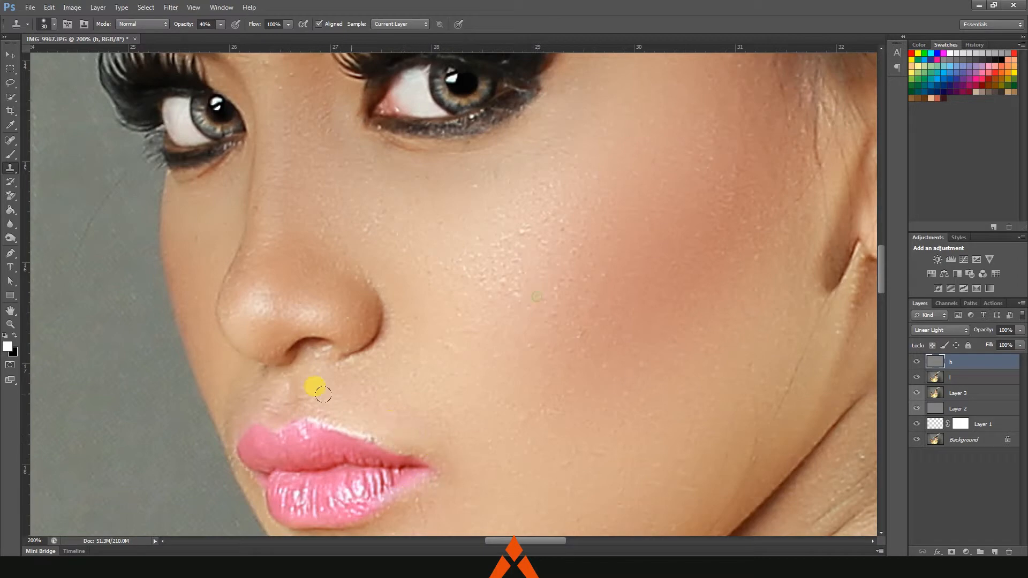
{"action": "left_click_drag", "start_coordinate": [323, 394], "coordinate": [261, 392]}
{"action": "left_click_drag", "start_coordinate": [263, 236], "coordinate": [212, 235]}
- Clone clean skin texture over the forehead along the edge of the sword
{"action": "key", "text": "ctrl+minus"}
{"action": "key", "text": "ctrl+minus"}
{"action": "left_click_drag", "start_coordinate": [457, 364], "coordinate": [426, 213]}
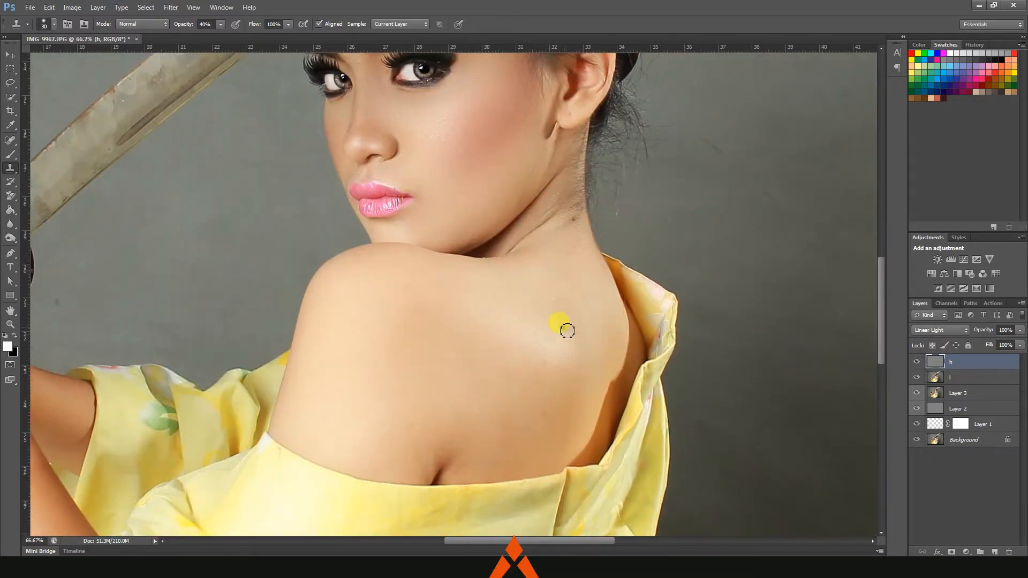
{"action": "key", "text": "ctrl+minus"}
{"action": "left_click_drag", "start_coordinate": [506, 215], "coordinate": [499, 322]}
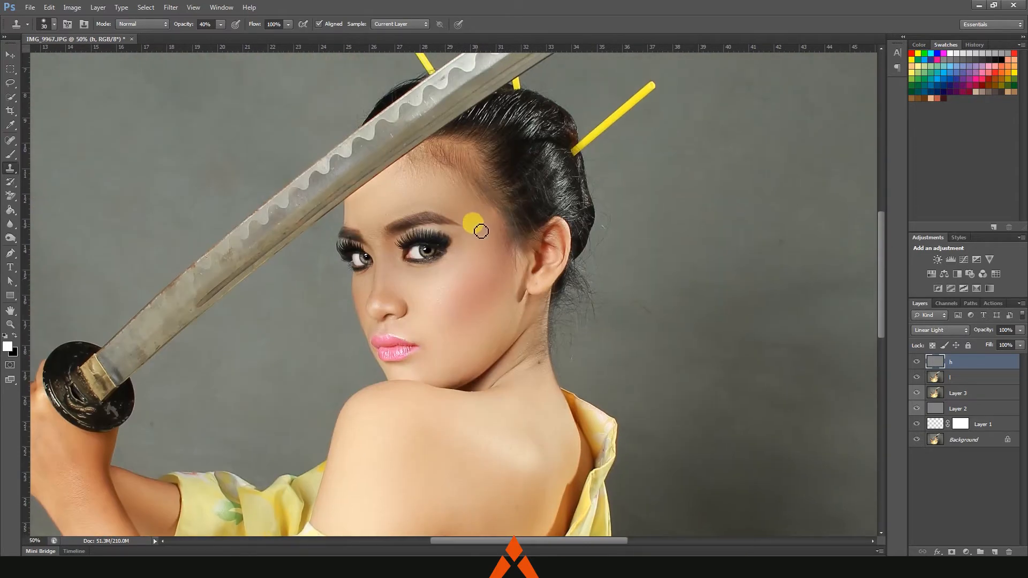
{"action": "key", "text": "ctrl+plus"}
{"action": "key", "text": "ctrl+plus"}
{"action": "left_click_drag", "start_coordinate": [353, 111], "coordinate": [383, 289]}
{"action": "left_click", "coordinate": [383, 248], "text": "alt"}
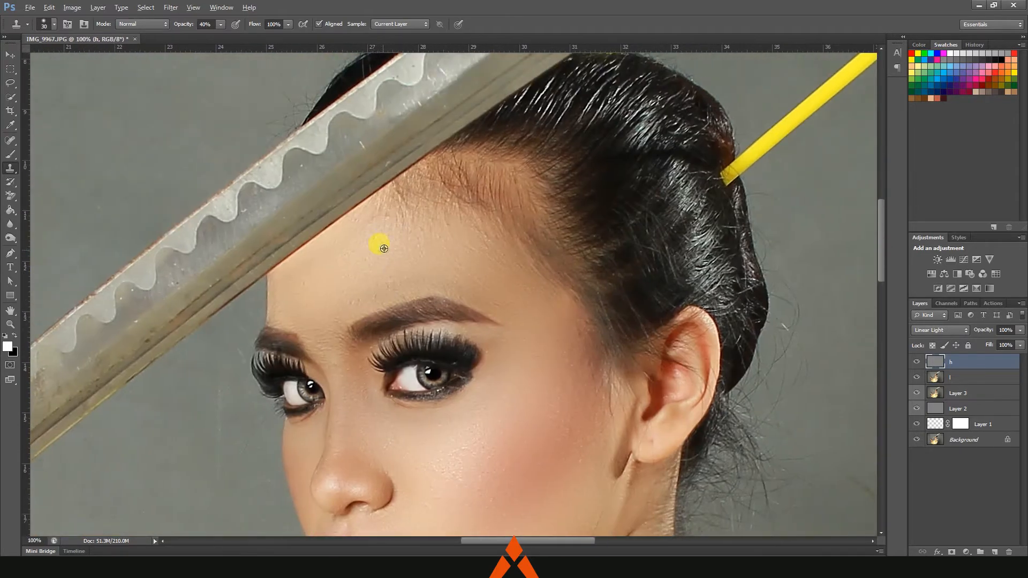
{"action": "left_click", "coordinate": [282, 276]}
{"action": "left_click", "coordinate": [415, 243], "text": "alt"}
{"action": "mouse_move", "coordinate": [370, 204]}
{"action": "left_mouse_down"}
{"action": "mouse_move", "coordinate": [304, 256]}
{"action": "mouse_move", "coordinate": [370, 214]}
{"action": "left_mouse_up"}
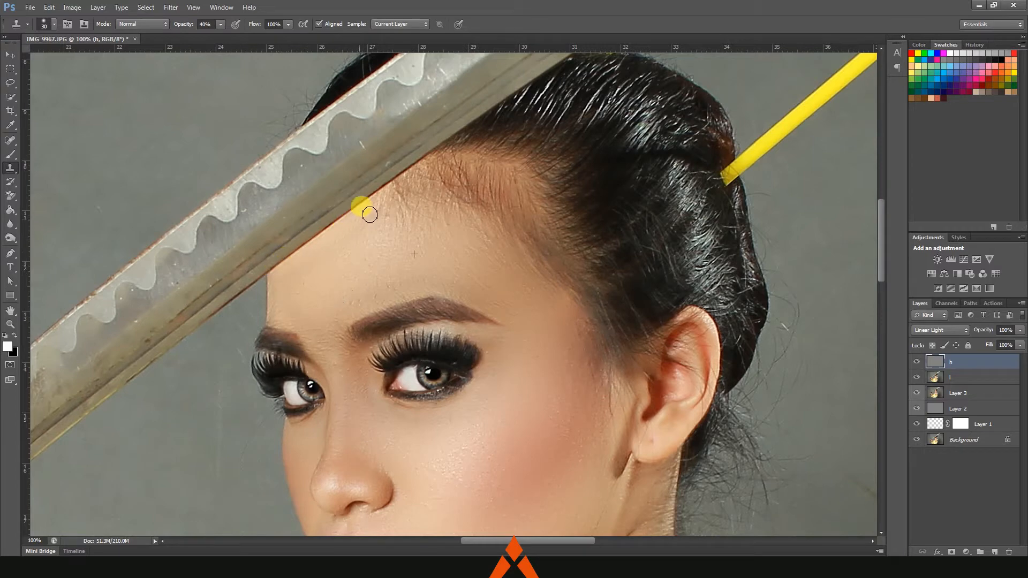
- Clone clean skin texture over the temple and the outer cheek near the ear
{"action": "left_click", "coordinate": [577, 359], "text": "alt"}
{"action": "mouse_move", "coordinate": [588, 354]}
{"action": "left_mouse_down"}
{"action": "mouse_move", "coordinate": [568, 371]}
{"action": "mouse_move", "coordinate": [562, 426]}
{"action": "left_mouse_up"}
{"action": "left_click_drag", "start_coordinate": [549, 388], "coordinate": [555, 307]}
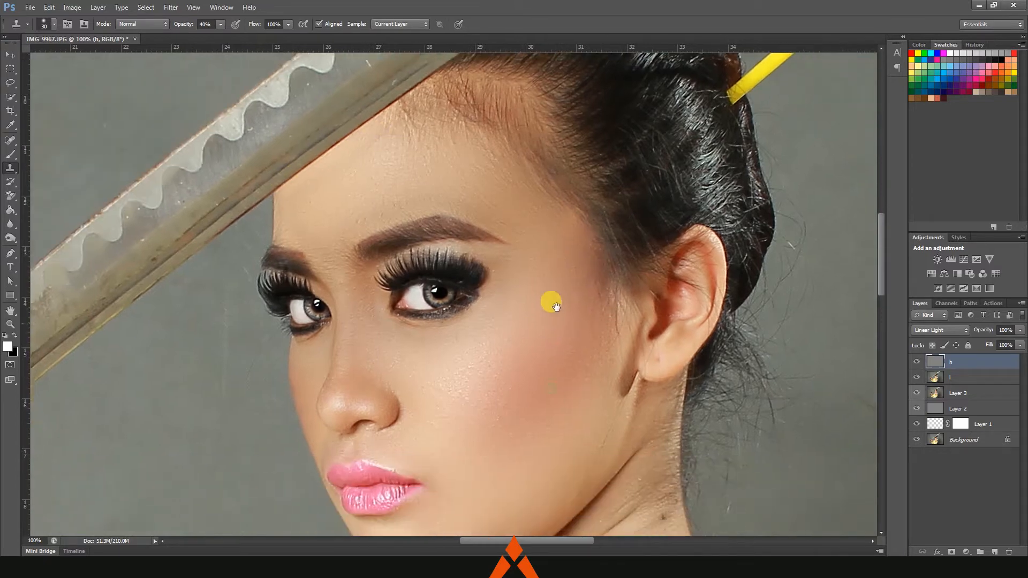
{"action": "left_click_drag", "start_coordinate": [573, 364], "coordinate": [595, 451]}
{"action": "left_click", "coordinate": [592, 418], "text": "alt"}
{"action": "mouse_move", "coordinate": [614, 413]}
{"action": "left_mouse_down"}
{"action": "mouse_move", "coordinate": [611, 423]}
{"action": "mouse_move", "coordinate": [571, 429]}
{"action": "mouse_move", "coordinate": [557, 314]}
{"action": "left_mouse_up"}
- Set the Clone Stamp opacity to 100% and clone out the spots along the jawline
{"action": "left_click_drag", "start_coordinate": [522, 349], "coordinate": [512, 271]}
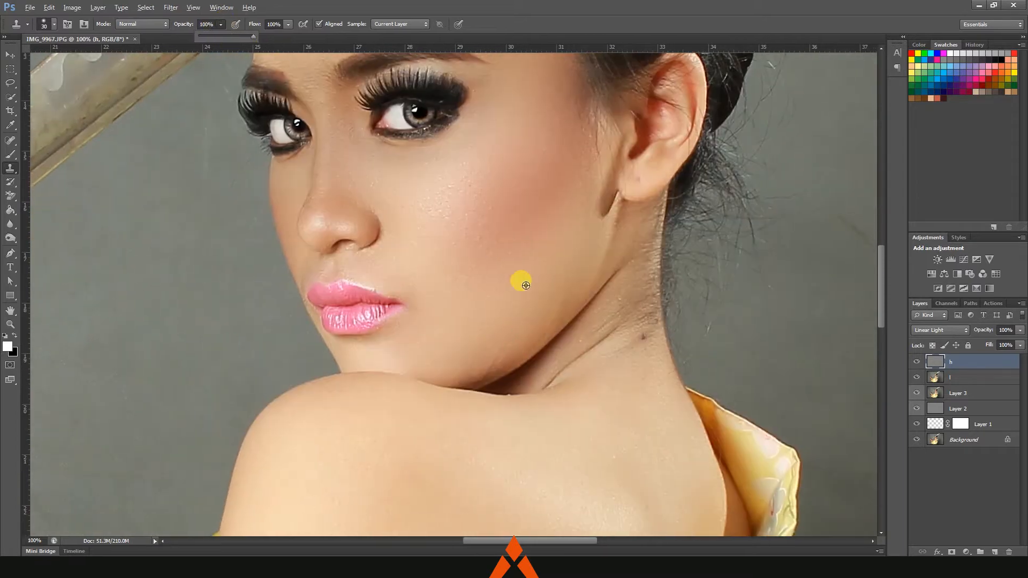
{"action": "left_click", "coordinate": [487, 370], "text": "alt"}
{"action": "left_click", "coordinate": [463, 349], "text": "alt"}
{"action": "mouse_move", "coordinate": [485, 371]}
{"action": "left_mouse_down"}
{"action": "mouse_move", "coordinate": [464, 348]}
{"action": "mouse_move", "coordinate": [496, 357]}
{"action": "left_mouse_up"}
{"action": "mouse_move", "coordinate": [551, 213]}
{"action": "left_mouse_down"}
{"action": "mouse_move", "coordinate": [494, 334]}
{"action": "mouse_move", "coordinate": [523, 347]}
{"action": "mouse_move", "coordinate": [557, 318]}
{"action": "mouse_move", "coordinate": [589, 239]}
{"action": "mouse_move", "coordinate": [528, 349]}
{"action": "mouse_move", "coordinate": [481, 343]}
{"action": "mouse_move", "coordinate": [460, 377]}
{"action": "mouse_move", "coordinate": [527, 338]}
{"action": "left_mouse_up"}
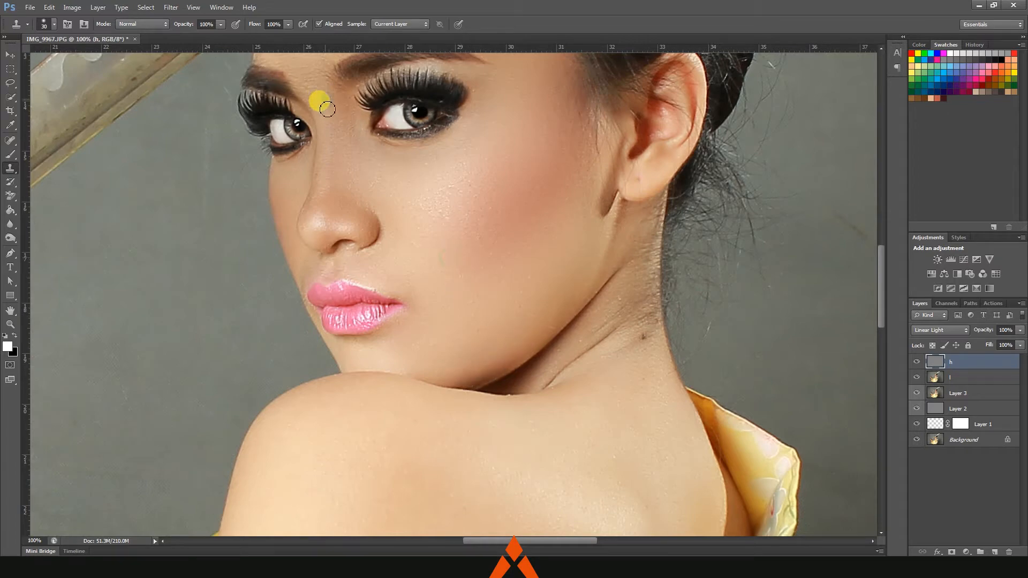
- Set the Clone Stamp opacity to 40% and retouch the skin texture below the eye
{"action": "left_click", "coordinate": [221, 24]}
{"action": "left_click", "coordinate": [194, 37]}
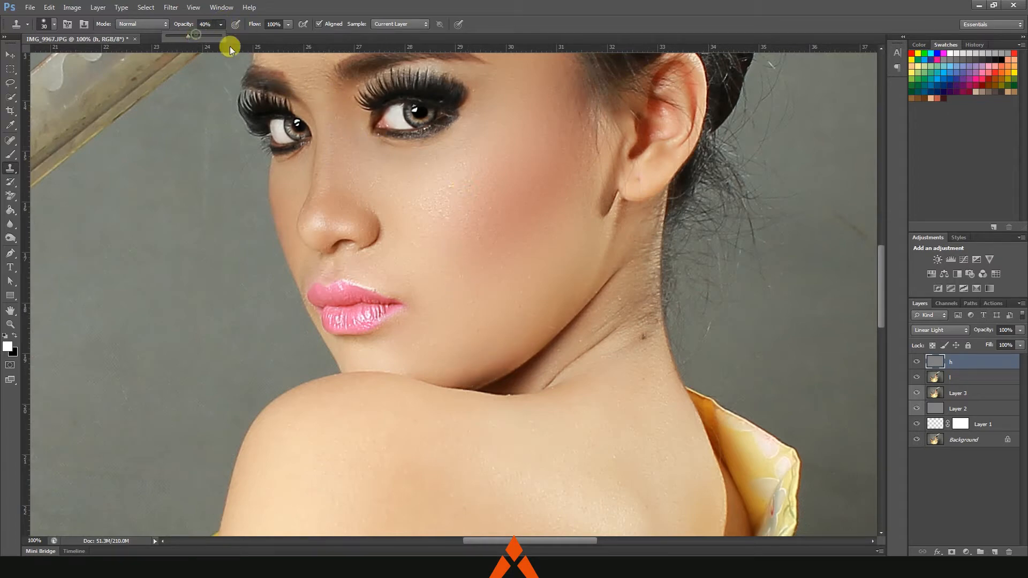
{"action": "left_click", "coordinate": [395, 165]}
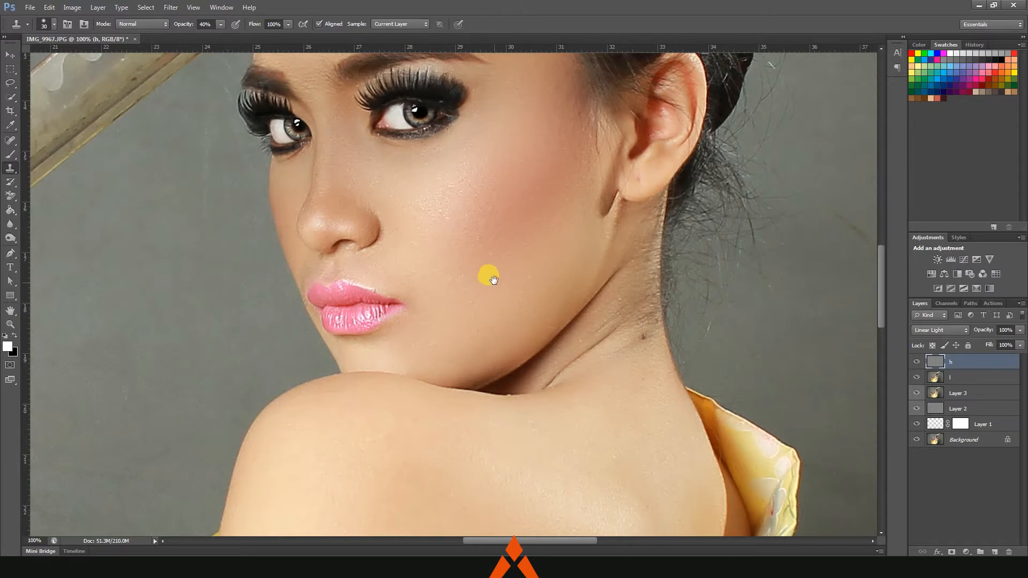
- Create a layer group named "skin" and move layers "h" and "l" into it
{"action": "left_click_drag", "start_coordinate": [488, 274], "coordinate": [481, 127]}
{"action": "key", "text": "ctrl+minus"}
{"action": "key", "text": "ctrl+minus"}
{"action": "key", "text": "ctrl+minus"}
{"action": "key", "text": "ctrl+plus"}
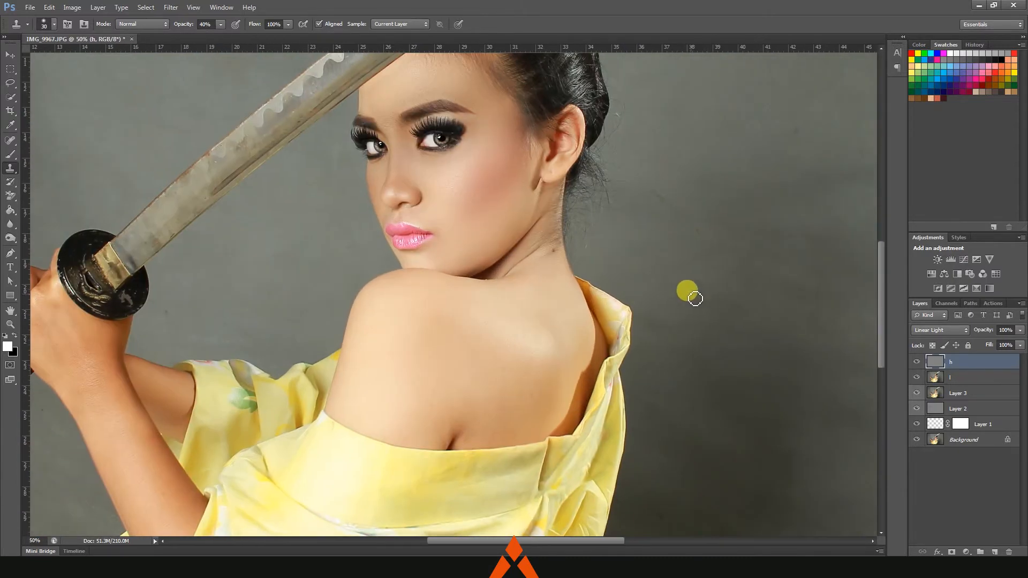
{"action": "left_click", "coordinate": [980, 552]}
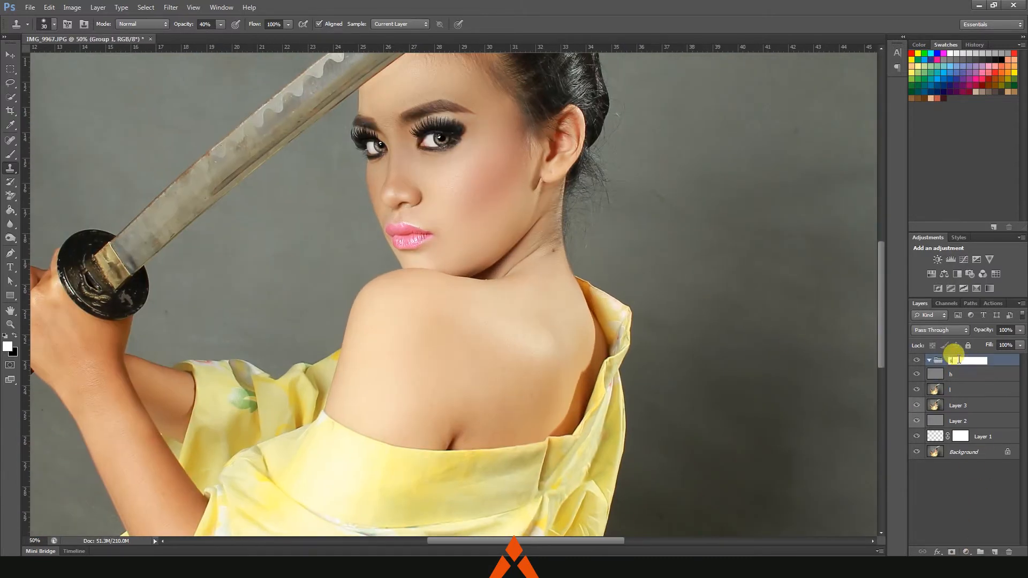
{"action": "left_click", "coordinate": [975, 375]}
{"action": "left_click", "coordinate": [979, 389], "text": "shift"}
{"action": "left_click_drag", "start_coordinate": [979, 389], "coordinate": [943, 361]}
{"action": "left_click", "coordinate": [929, 360]}
{"action": "left_click", "coordinate": [917, 360]}
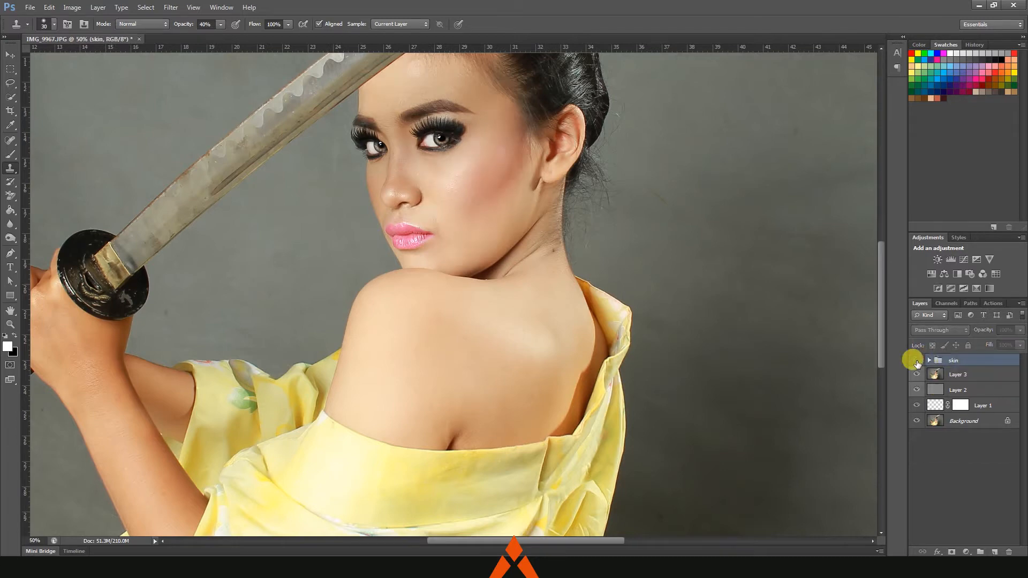
{"action": "left_click", "coordinate": [916, 361]}
- Move Layer 3 to the bottom of the "skin" group and collapse the group
{"action": "key", "text": "ctrl+plus"}
{"action": "scroll", "coordinate": [555, 344], "scroll_direction": "up", "scroll_amount": 5}
{"action": "left_click", "coordinate": [929, 360]}
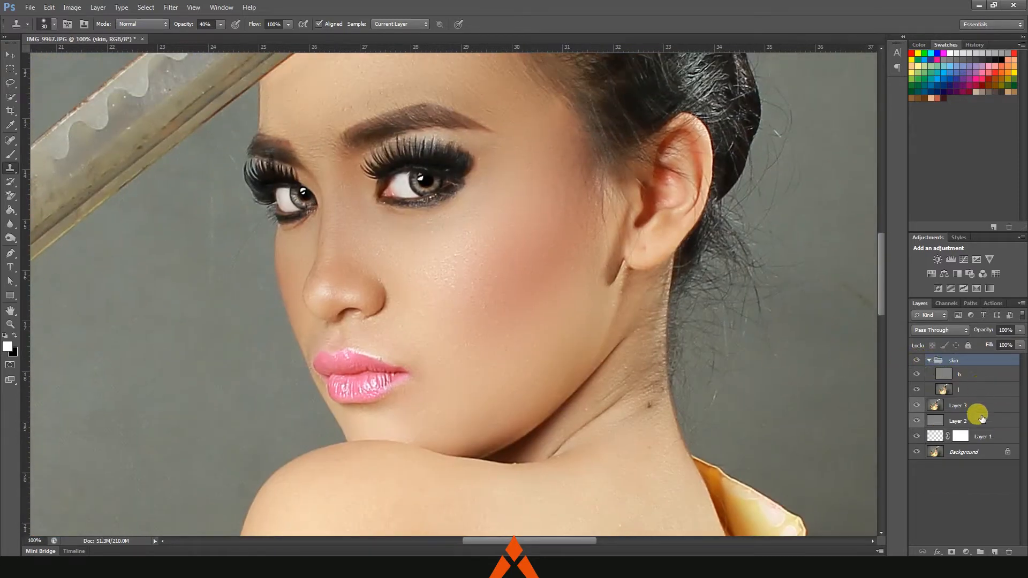
{"action": "left_click", "coordinate": [999, 403]}
{"action": "left_click_drag", "start_coordinate": [1000, 400], "coordinate": [999, 391]}
{"action": "left_click", "coordinate": [929, 360]}
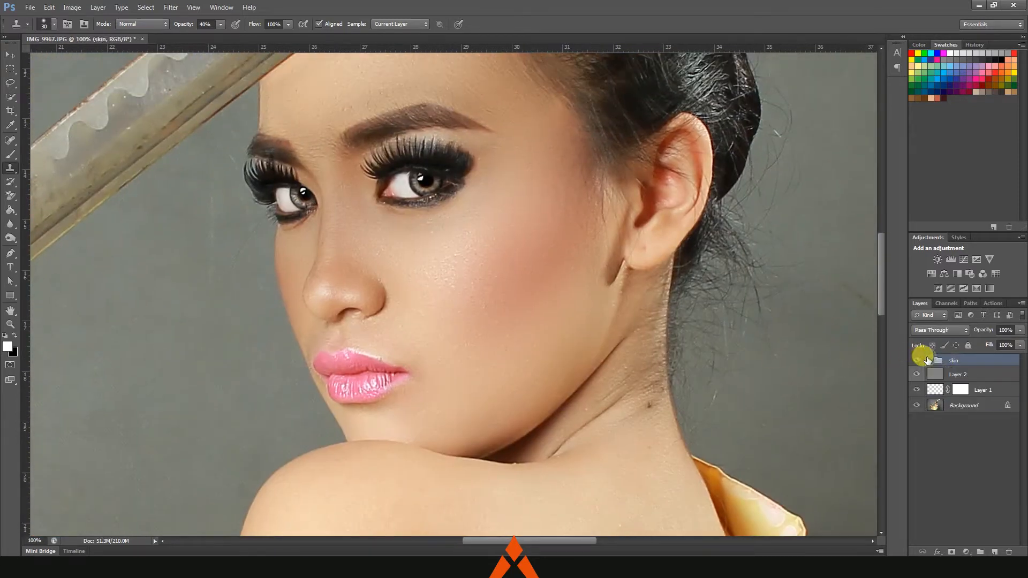
- Compare the portrait with and without the "skin" group's retouching
{"action": "left_click", "coordinate": [916, 360]}
{"action": "left_click", "coordinate": [916, 360]}
{"action": "left_click", "coordinate": [916, 359]}
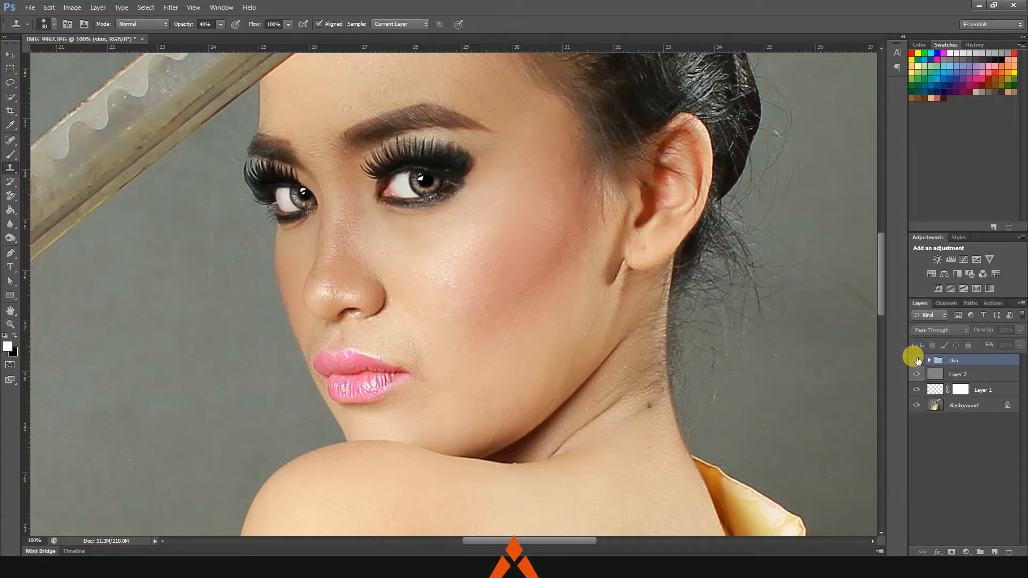
{"action": "left_click", "coordinate": [916, 360]}
- Add a new layer above the "skin" group with a gray colour label, Overlay mode and a neutral gray fill
{"action": "key", "text": "ctrl+minus"}
{"action": "key", "text": "ctrl+minus"}
{"action": "key", "text": "ctrl+minus"}
{"action": "left_click", "coordinate": [98, 8]}
{"action": "mouse_move", "coordinate": [105, 18]}
{"action": "left_click", "coordinate": [236, 18]}
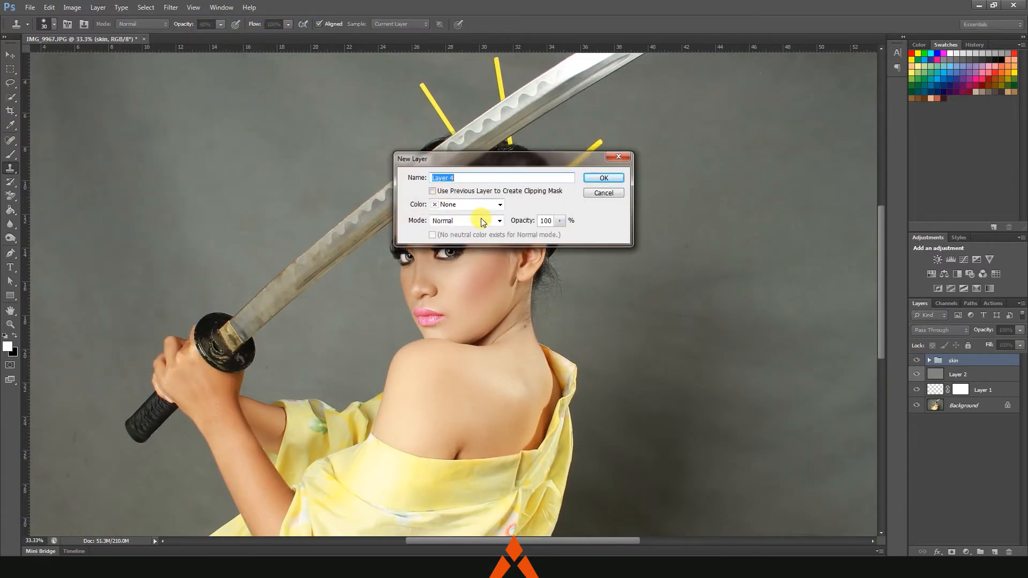
{"action": "left_click", "coordinate": [471, 204]}
{"action": "left_click", "coordinate": [453, 297]}
{"action": "left_click", "coordinate": [466, 220]}
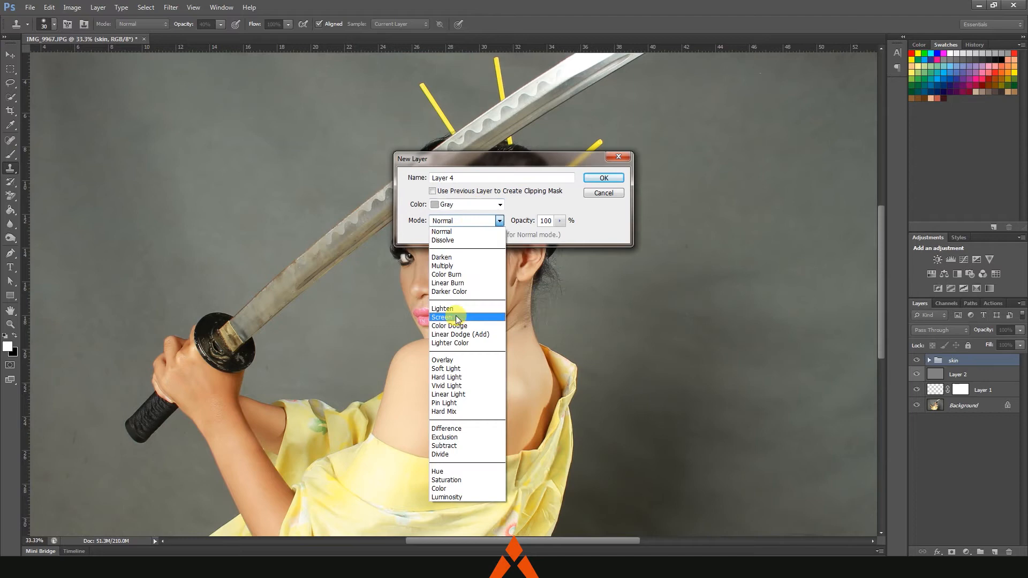
{"action": "left_click", "coordinate": [465, 358]}
{"action": "left_click", "coordinate": [432, 234]}
{"action": "left_click", "coordinate": [604, 179]}
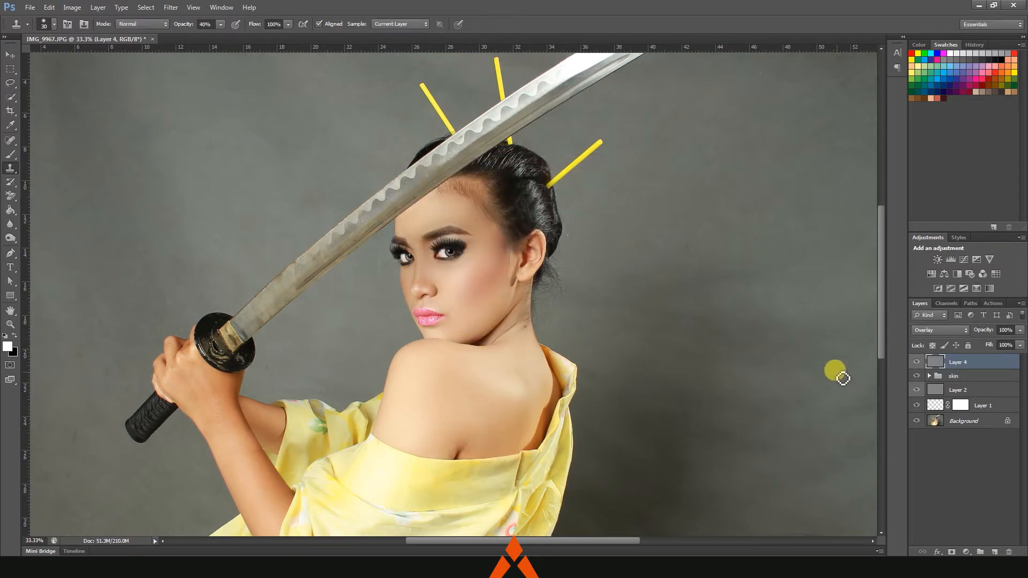
- Rename Layer 4 as "dodge n burn" and set the Burn tool's exposure to 23%
{"action": "double_click", "coordinate": [954, 361]}
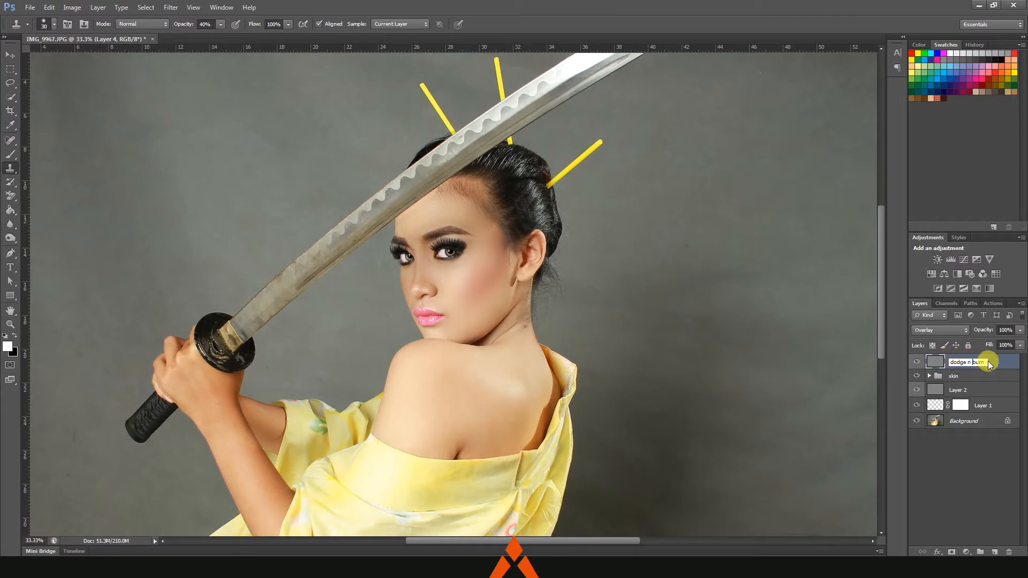
{"action": "left_click", "coordinate": [10, 55]}
{"action": "left_click_drag", "start_coordinate": [11, 237], "coordinate": [45, 247]}
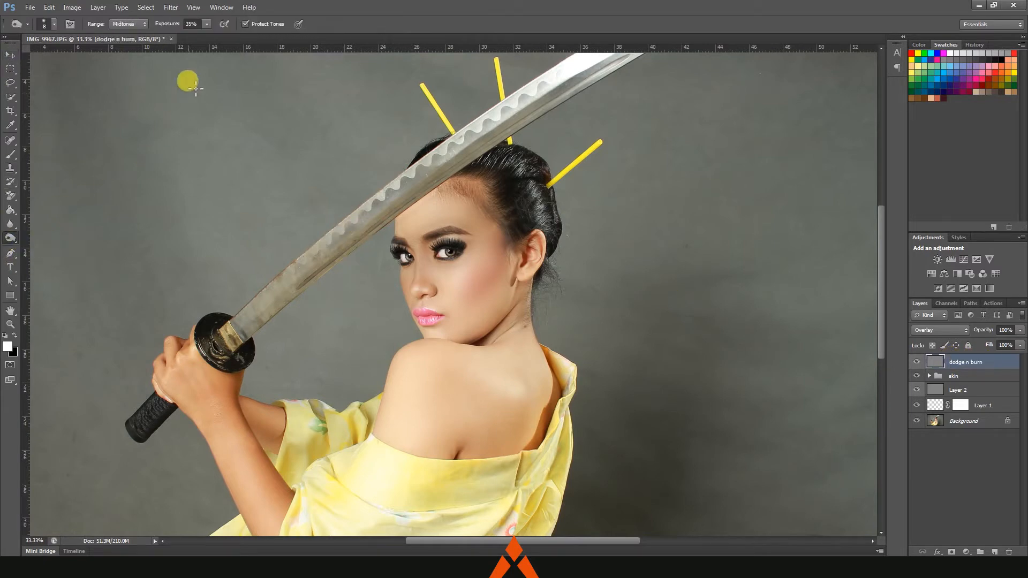
{"action": "left_click", "coordinate": [206, 24]}
{"action": "left_click_drag", "start_coordinate": [204, 36], "coordinate": [199, 36]}
{"action": "key", "text": "ctrl+plus"}
{"action": "key", "text": "ctrl+plus"}
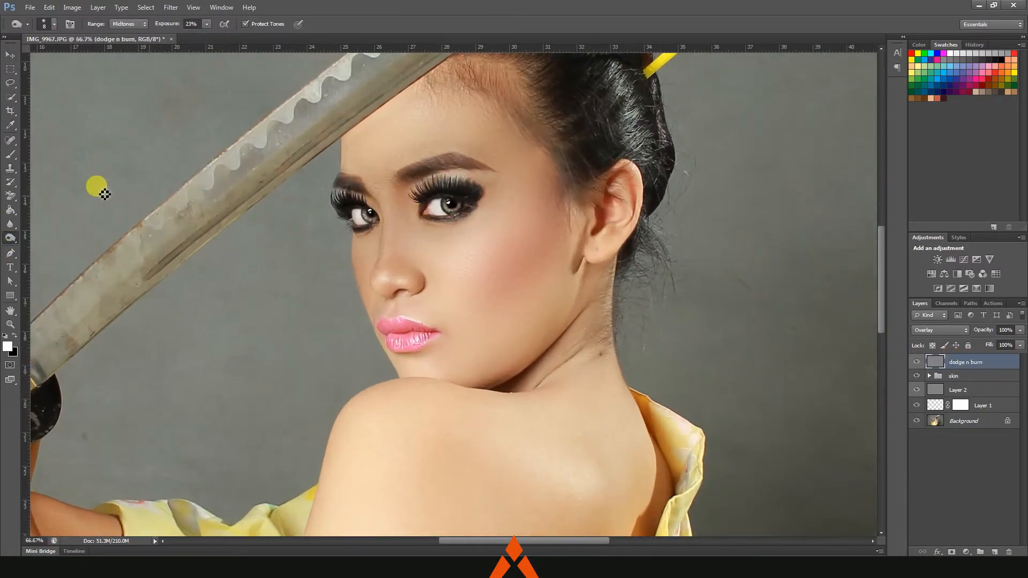
- Dodge the highlights on the cheek below the eye and on the nose, reducing the brush from 250 to 90 px
{"action": "left_click_drag", "start_coordinate": [10, 237], "coordinate": [45, 236]}
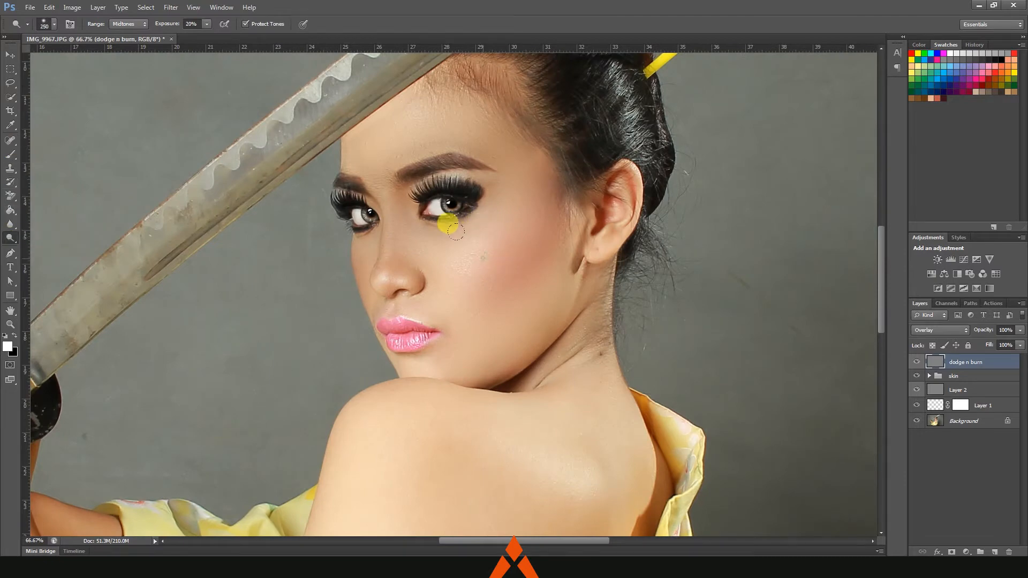
{"action": "key", "text": "bracketleft"}
{"action": "key", "text": "bracketleft"}
{"action": "key", "text": "bracketleft"}
{"action": "key", "text": "bracketleft"}
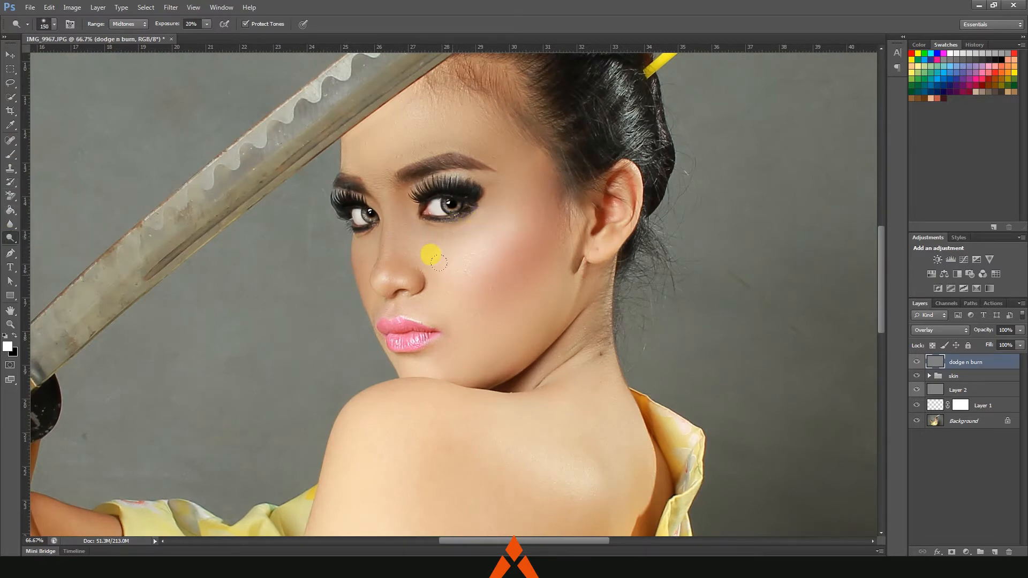
{"action": "key", "text": "bracketleft"}
{"action": "key", "text": "bracketleft"}
{"action": "key", "text": "bracketleft"}
{"action": "key", "text": "bracketleft"}
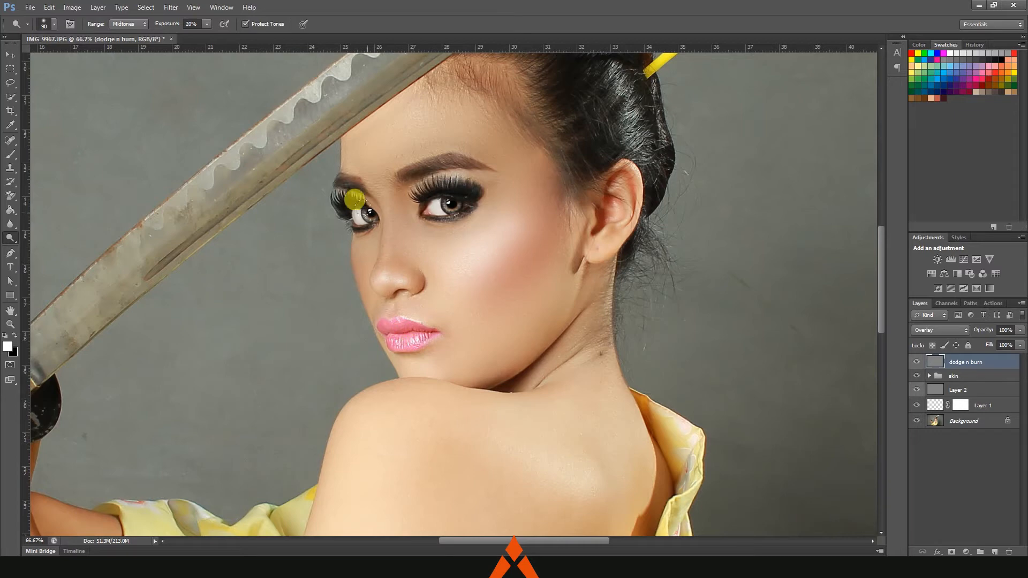
- Dodge the forehead and the upper cheek beside the eye with a 250 px brush
{"action": "key", "text": "bracketright"}
{"action": "key", "text": "bracketright"}
{"action": "key", "text": "bracketright"}
{"action": "key", "text": "bracketright"}
{"action": "key", "text": "bracketright"}
{"action": "key", "text": "bracketright"}
{"action": "key", "text": "bracketright"}
{"action": "key", "text": "bracketright"}
{"action": "key", "text": "bracketleft"}
{"action": "key", "text": "bracketleft"}
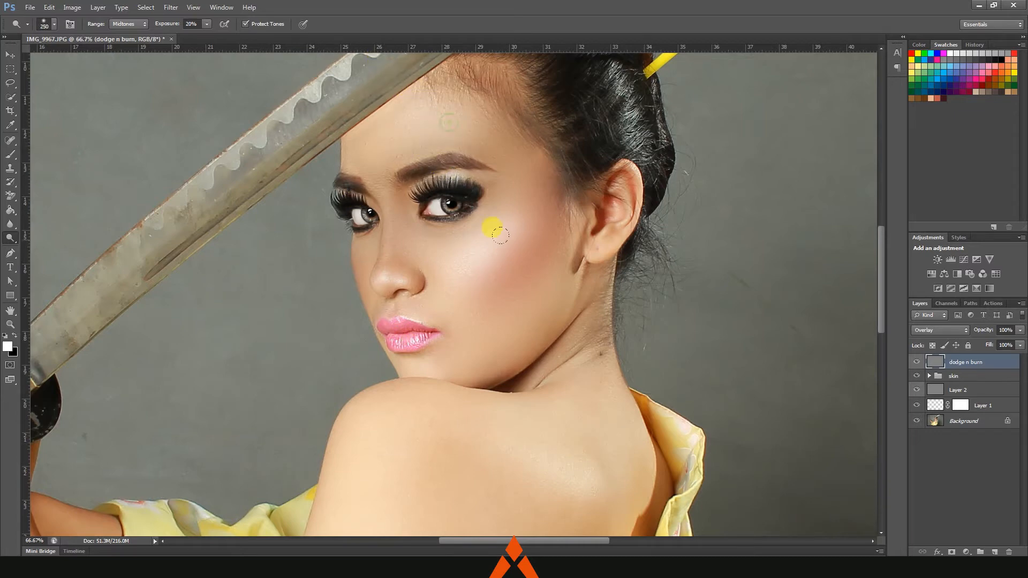
- Dodge the highlights across the upper back and down the shoulder with brushes between 250 and 400 px
{"action": "scroll", "coordinate": [481, 268], "scroll_direction": "down", "scroll_amount": 3}
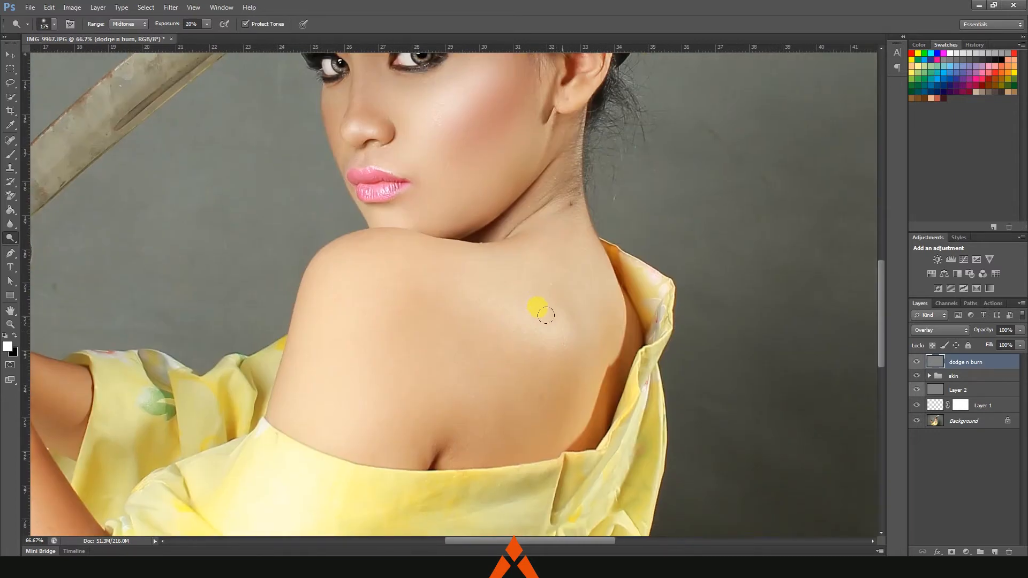
{"action": "left_click_drag", "start_coordinate": [441, 294], "coordinate": [560, 258]}
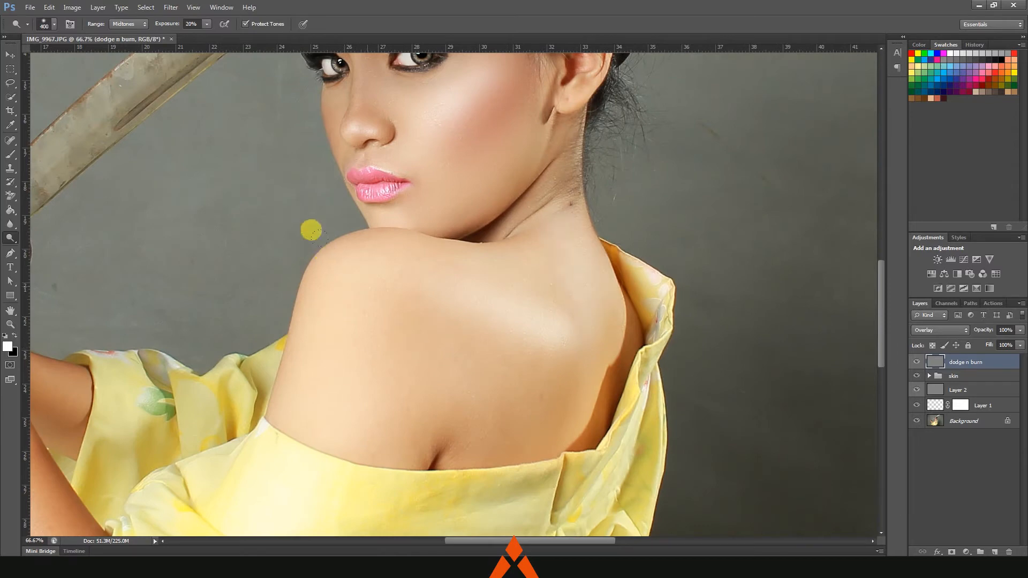
{"action": "left_click_drag", "start_coordinate": [350, 255], "coordinate": [389, 409]}
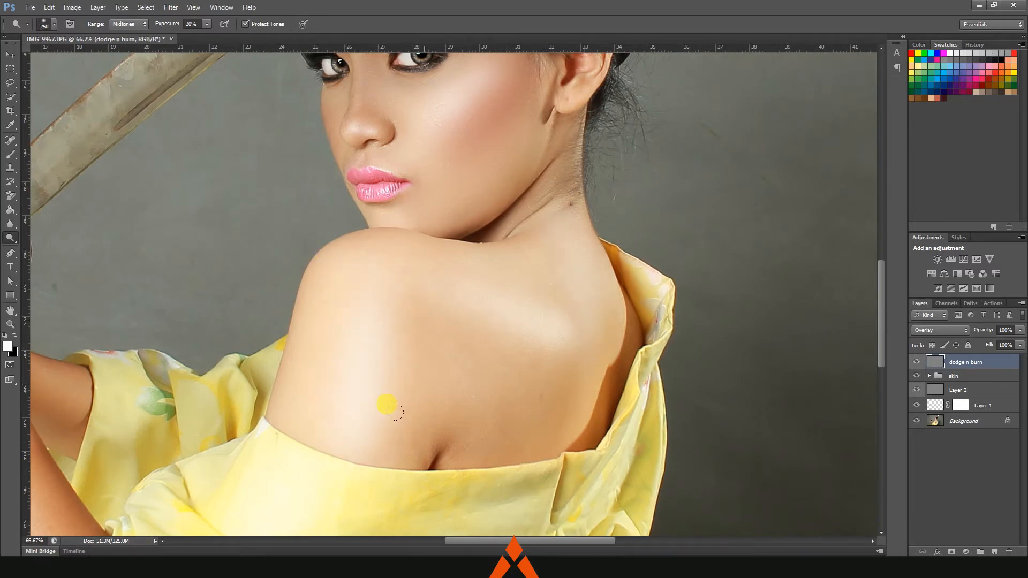
- Burn the shaded area of the cheek around its highlight with a 400 px brush at 23% exposure
{"action": "key", "text": "ctrl+minus"}
{"action": "key", "text": "ctrl+minus"}
{"action": "key", "text": "ctrl+plus"}
{"action": "left_click", "coordinate": [10, 238], "text": "alt"}
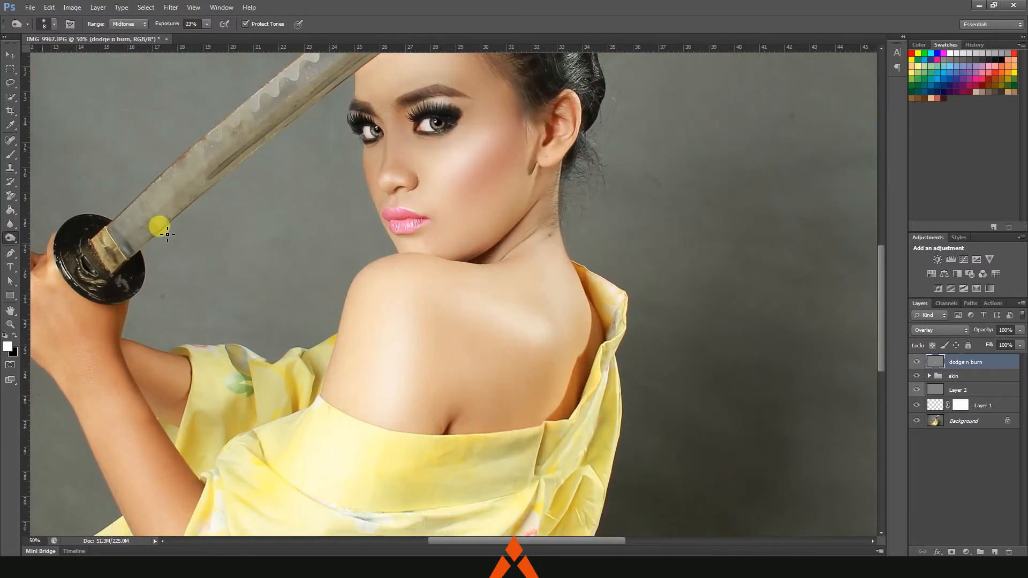
{"action": "key", "text": "bracketright"}
{"action": "key", "text": "bracketright"}
{"action": "key", "text": "bracketright"}
{"action": "key", "text": "bracketright"}
{"action": "key", "text": "bracketright"}
{"action": "key", "text": "bracketright"}
{"action": "key", "text": "bracketright"}
{"action": "key", "text": "bracketright"}
{"action": "key", "text": "bracketright"}
{"action": "key", "text": "bracketright"}
{"action": "key", "text": "bracketright"}
{"action": "key", "text": "bracketright"}
{"action": "left_click_drag", "start_coordinate": [505, 152], "coordinate": [443, 174]}
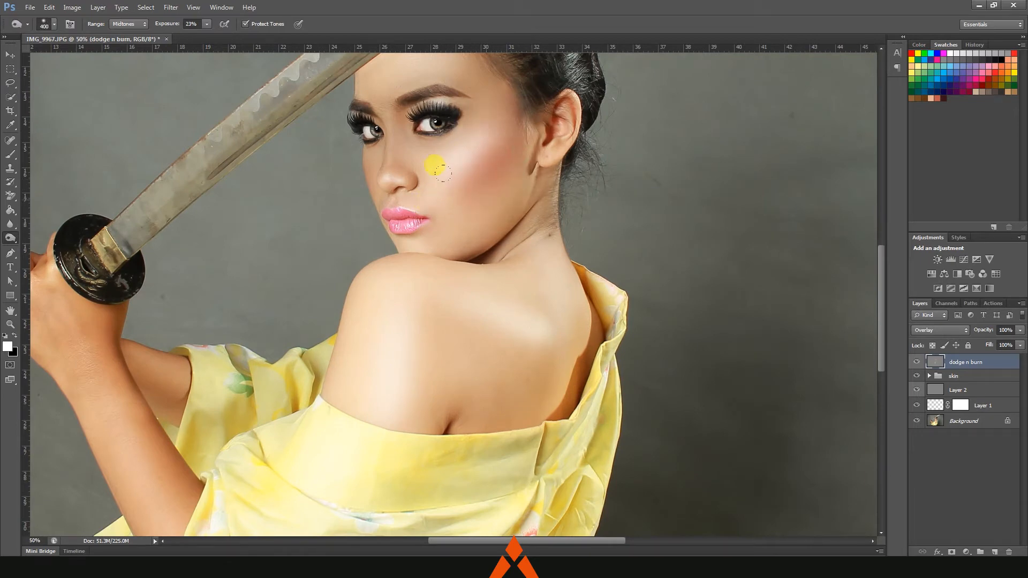
- Burn the contours along the nose, the brow and the edge of the forehead with a 150 to 200 px brush
{"action": "key", "text": "bracketleft"}
{"action": "key", "text": "bracketleft"}
{"action": "key", "text": "bracketleft"}
{"action": "key", "text": "bracketleft"}
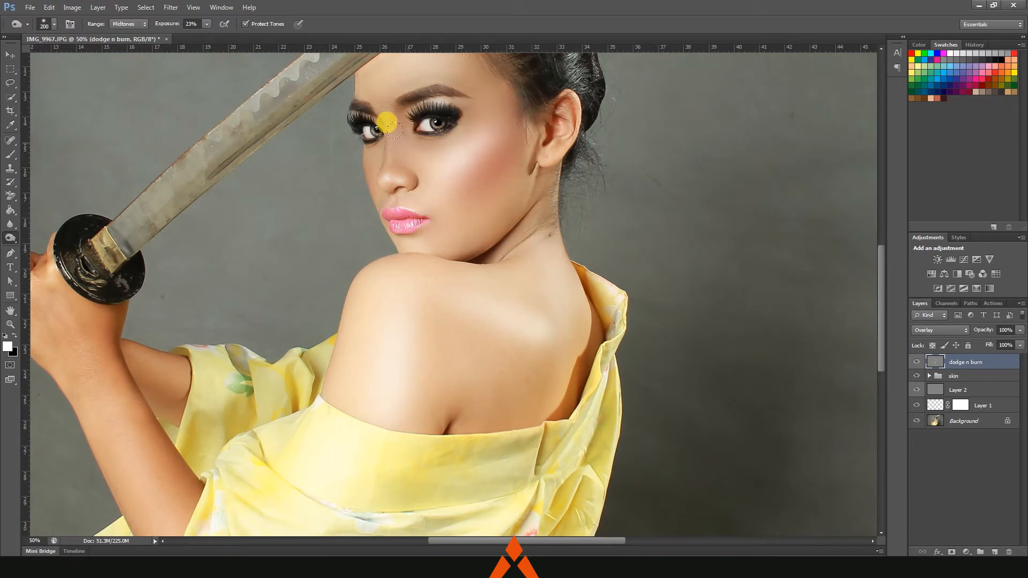
{"action": "scroll", "coordinate": [397, 127], "scroll_direction": "up", "scroll_amount": 3}
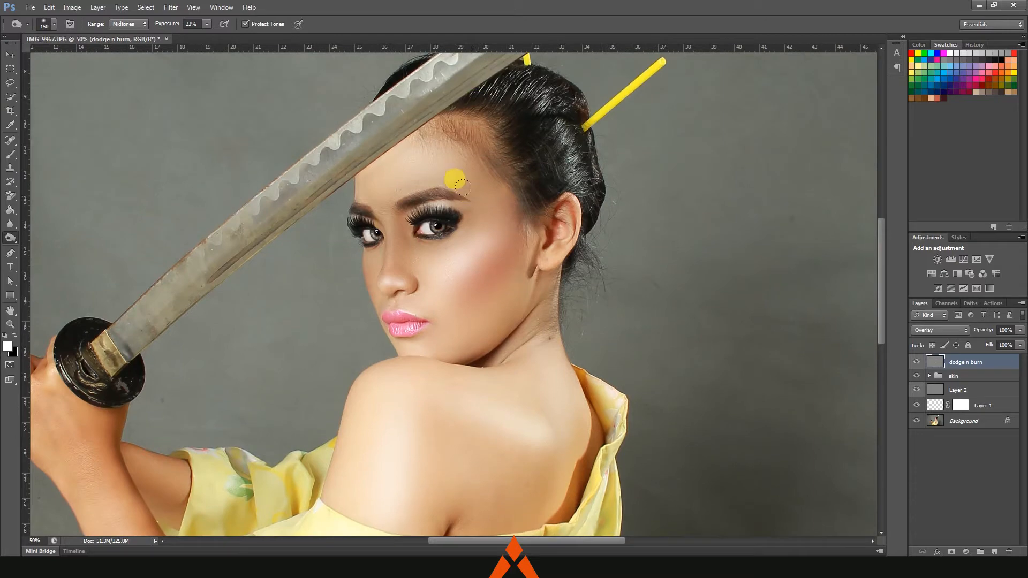
{"action": "key", "text": "bracketright"}
{"action": "key", "text": "bracketright"}
{"action": "mouse_move", "coordinate": [357, 167]}
{"action": "left_mouse_down"}
{"action": "mouse_move", "coordinate": [383, 247]}
{"action": "mouse_move", "coordinate": [370, 269]}
{"action": "mouse_move", "coordinate": [390, 313]}
{"action": "mouse_move", "coordinate": [431, 282]}
{"action": "mouse_move", "coordinate": [391, 273]}
{"action": "mouse_move", "coordinate": [402, 219]}
{"action": "left_mouse_up"}
- Burn the hairline along the forehead and temple and the lower cheek, using brushes of 250 to 300 px
{"action": "key", "text": "bracketleft"}
{"action": "key", "text": "bracketleft"}
{"action": "key", "text": "bracketleft"}
{"action": "key", "text": "bracketright"}
{"action": "key", "text": "bracketright"}
{"action": "key", "text": "bracketright"}
{"action": "key", "text": "bracketright"}
{"action": "key", "text": "bracketright"}
{"action": "key", "text": "bracketright"}
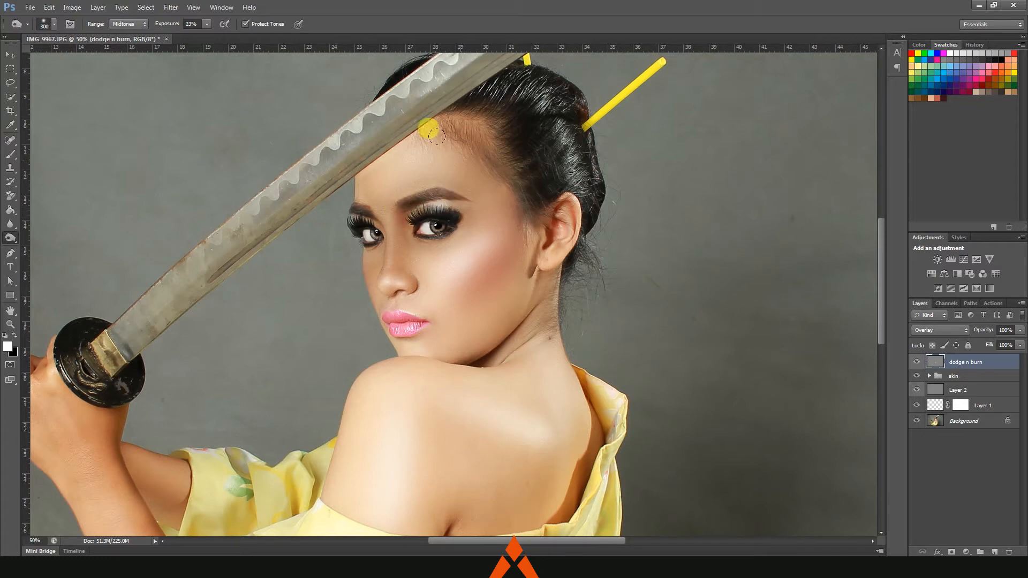
{"action": "mouse_move", "coordinate": [435, 137]}
{"action": "left_mouse_down"}
{"action": "mouse_move", "coordinate": [515, 123]}
{"action": "mouse_move", "coordinate": [547, 172]}
{"action": "left_mouse_up"}
{"action": "mouse_move", "coordinate": [508, 258]}
{"action": "left_mouse_down"}
{"action": "mouse_move", "coordinate": [523, 311]}
{"action": "mouse_move", "coordinate": [476, 349]}
{"action": "mouse_move", "coordinate": [482, 288]}
{"action": "mouse_move", "coordinate": [518, 250]}
{"action": "mouse_move", "coordinate": [473, 223]}
{"action": "mouse_move", "coordinate": [460, 242]}
{"action": "mouse_move", "coordinate": [470, 300]}
{"action": "left_mouse_up"}
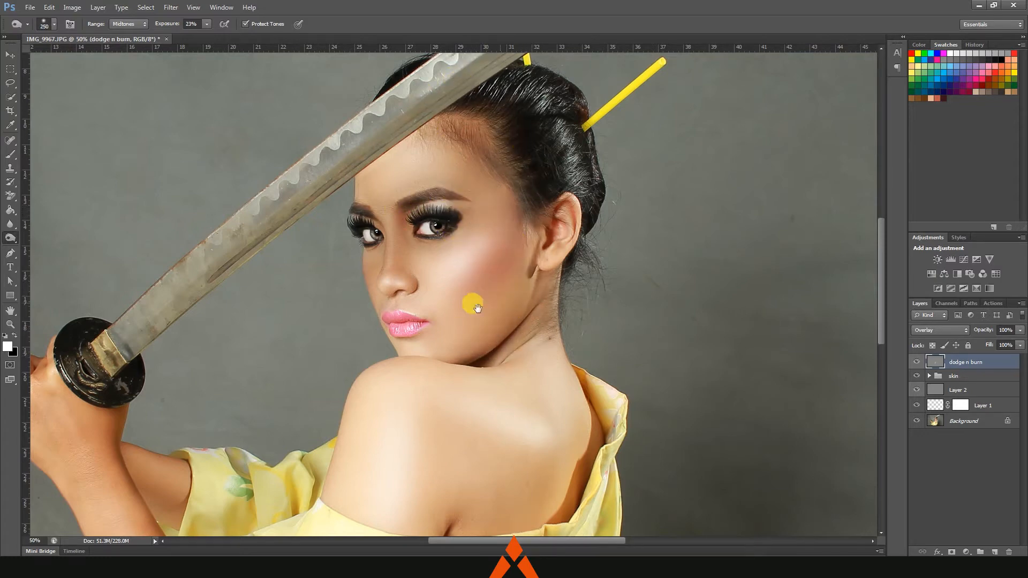
- Burn the shoulder's outer edge and the shaded skin on both sides of its highlight
{"action": "scroll", "coordinate": [470, 300], "scroll_direction": "down", "scroll_amount": 4}
{"action": "left_click", "coordinate": [415, 275]}
{"action": "key", "text": "bracketleft"}
{"action": "key", "text": "bracketleft"}
{"action": "left_click_drag", "start_coordinate": [361, 389], "coordinate": [359, 406]}
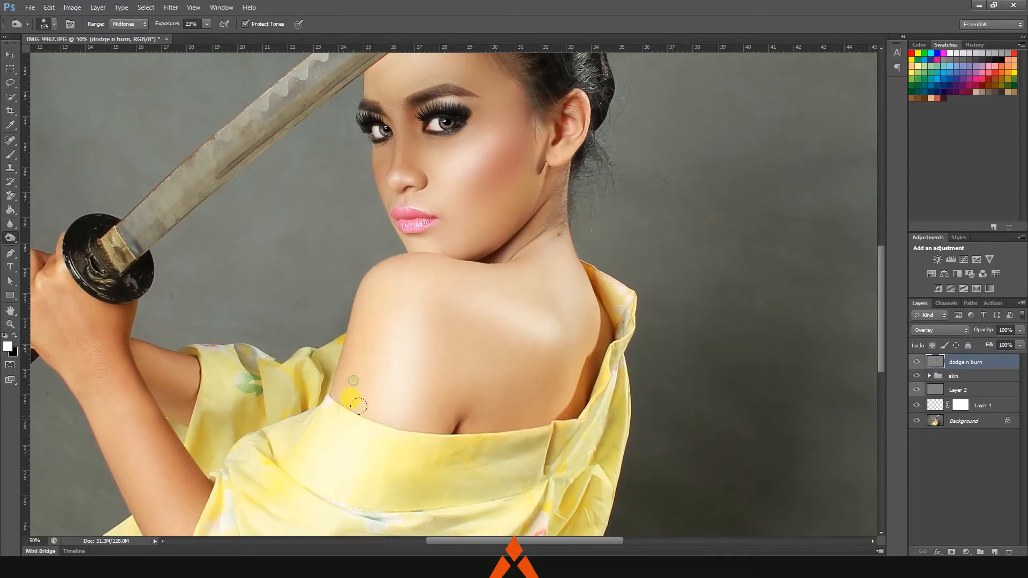
{"action": "key", "text": "bracketleft"}
{"action": "key", "text": "bracketleft"}
{"action": "key", "text": "bracketleft"}
{"action": "mouse_move", "coordinate": [389, 368]}
{"action": "left_mouse_down"}
{"action": "mouse_move", "coordinate": [470, 316]}
{"action": "mouse_move", "coordinate": [486, 259]}
{"action": "mouse_move", "coordinate": [536, 387]}
{"action": "mouse_move", "coordinate": [458, 404]}
{"action": "left_mouse_up"}
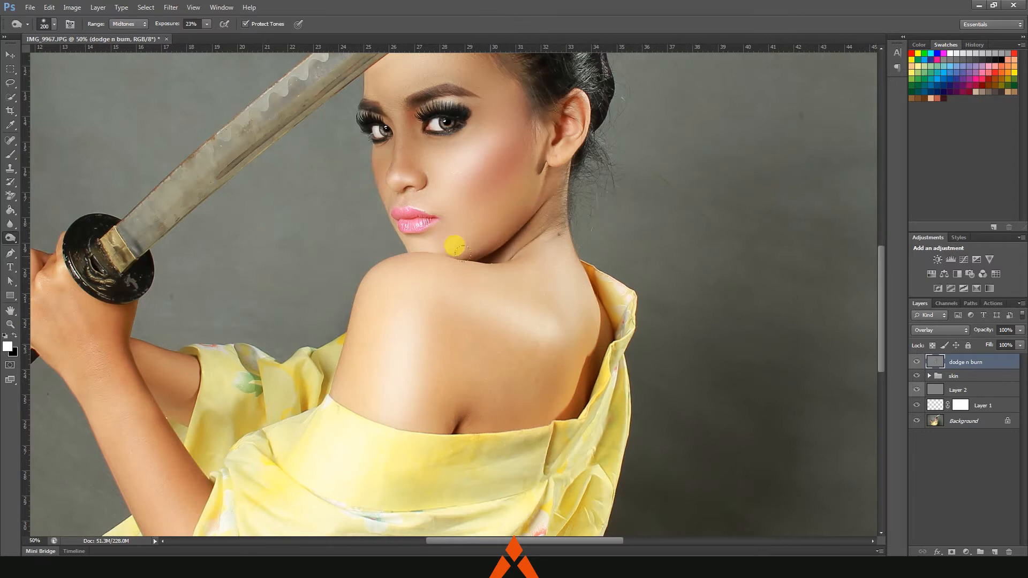
- Dodge the bridge of the nose up towards the brows
{"action": "scroll", "coordinate": [517, 144], "scroll_direction": "down", "scroll_amount": 5}
{"action": "key", "text": "bracketleft"}
{"action": "scroll", "coordinate": [439, 149], "scroll_direction": "up", "scroll_amount": 7}
{"action": "right_click", "coordinate": [10, 238]}
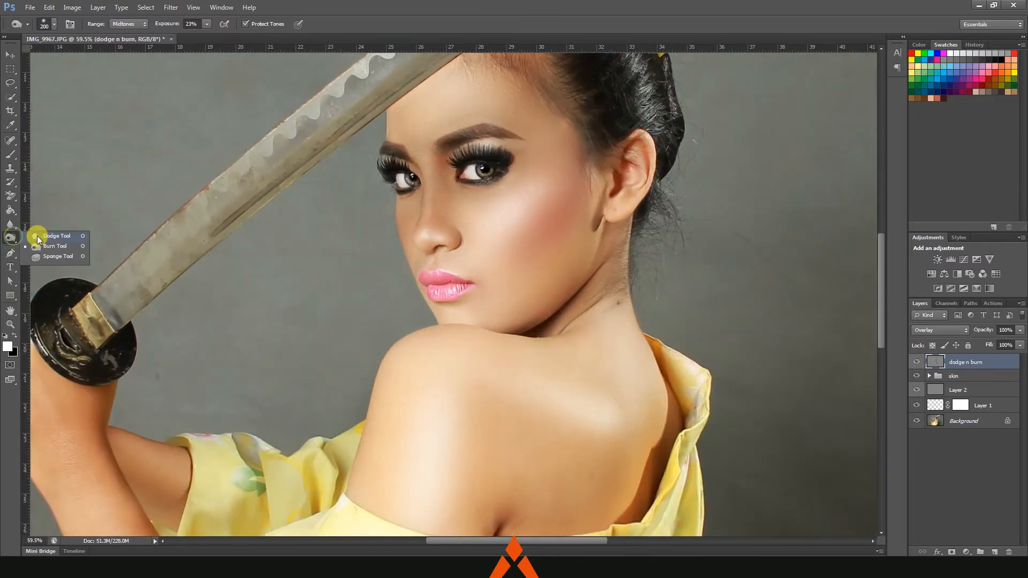
{"action": "left_click", "coordinate": [42, 237]}
{"action": "mouse_move", "coordinate": [427, 222]}
{"action": "left_mouse_down"}
{"action": "mouse_move", "coordinate": [430, 154]}
{"action": "mouse_move", "coordinate": [424, 175]}
{"action": "mouse_move", "coordinate": [416, 155]}
{"action": "left_mouse_up"}
- Dodge the cheek and the upper back with the brush enlarged to 400 px
{"action": "key", "text": "bracketright"}
{"action": "key", "text": "bracketright"}
{"action": "key", "text": "bracketright"}
{"action": "key", "text": "bracketright"}
{"action": "key", "text": "bracketright"}
{"action": "mouse_move", "coordinate": [516, 195]}
{"action": "left_mouse_down"}
{"action": "mouse_move", "coordinate": [528, 154]}
{"action": "mouse_move", "coordinate": [538, 216]}
{"action": "left_mouse_up"}
{"action": "left_click_drag", "start_coordinate": [554, 440], "coordinate": [541, 338]}
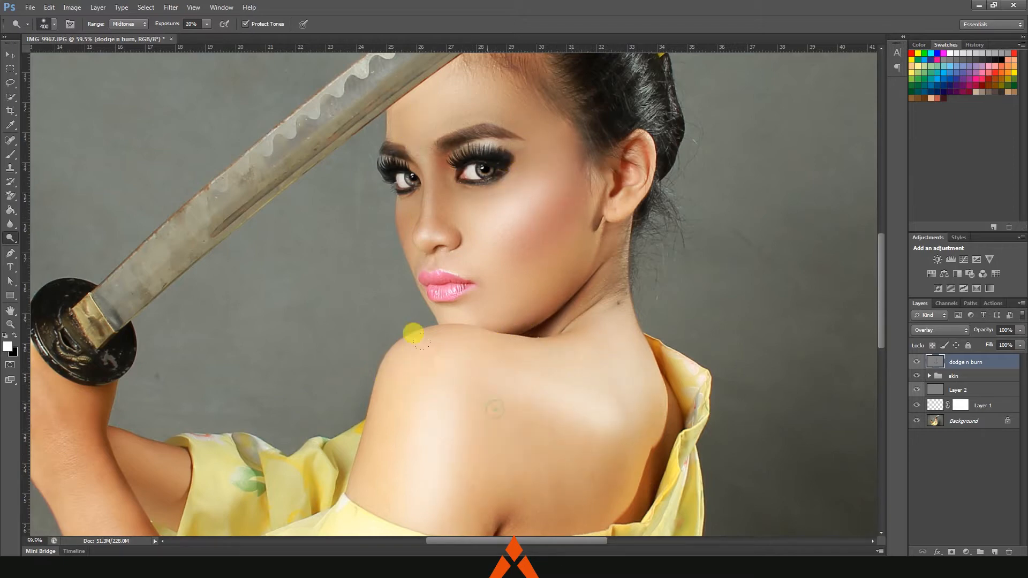
- Burn the upper and lower lips with a 25 px brush at 23% exposure
{"action": "scroll", "coordinate": [281, 224], "scroll_direction": "down", "scroll_amount": 2}
{"action": "right_click", "coordinate": [9, 240]}
{"action": "left_click", "coordinate": [43, 250]}
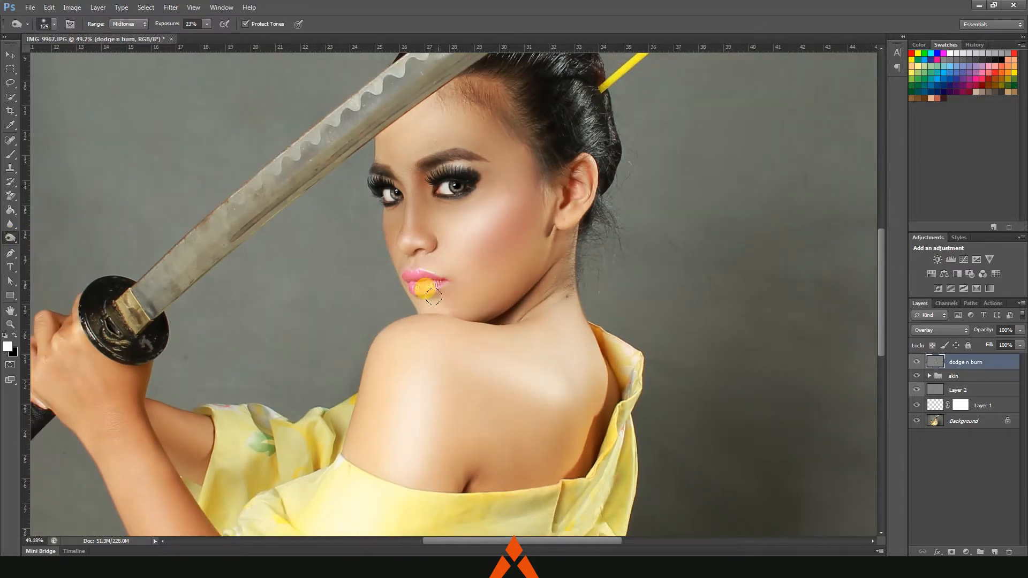
{"action": "scroll", "coordinate": [448, 292], "scroll_direction": "up", "scroll_amount": 19}
{"action": "key", "text": "bracketleft"}
{"action": "key", "text": "bracketleft"}
{"action": "key", "text": "bracketleft"}
{"action": "key", "text": "bracketleft"}
{"action": "key", "text": "bracketleft"}
{"action": "key", "text": "bracketleft"}
{"action": "key", "text": "bracketleft"}
{"action": "key", "text": "bracketleft"}
{"action": "key", "text": "bracketleft"}
{"action": "key", "text": "bracketleft"}
{"action": "key", "text": "bracketleft"}
{"action": "key", "text": "bracketleft"}
{"action": "key", "text": "bracketleft"}
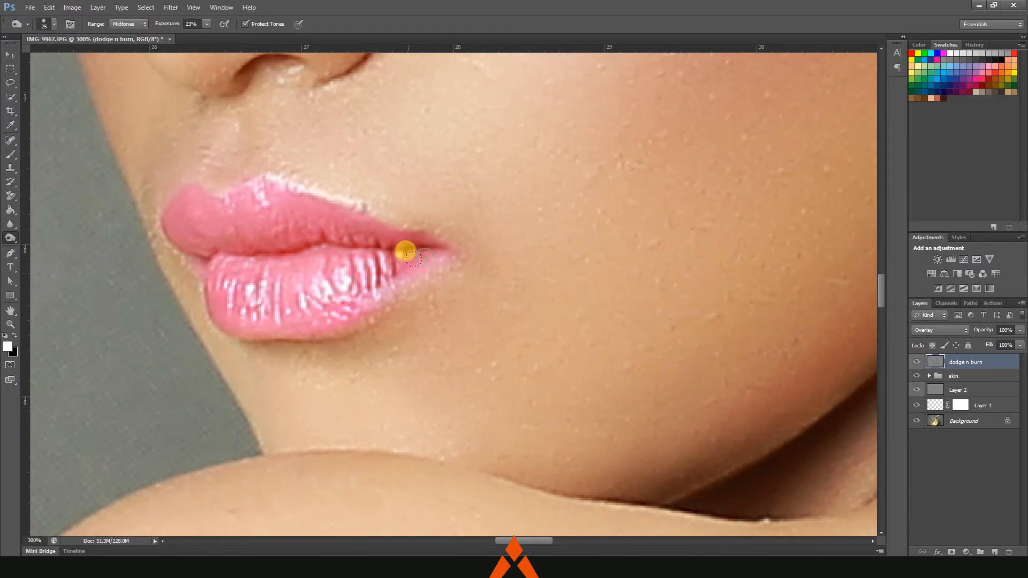
{"action": "mouse_move", "coordinate": [350, 293]}
{"action": "left_mouse_down"}
{"action": "mouse_move", "coordinate": [211, 271]}
{"action": "mouse_move", "coordinate": [271, 333]}
{"action": "mouse_move", "coordinate": [270, 322]}
{"action": "mouse_move", "coordinate": [395, 290]}
{"action": "mouse_move", "coordinate": [410, 248]}
{"action": "mouse_move", "coordinate": [377, 270]}
{"action": "mouse_move", "coordinate": [355, 234]}
{"action": "mouse_move", "coordinate": [179, 222]}
{"action": "mouse_move", "coordinate": [260, 245]}
{"action": "mouse_move", "coordinate": [213, 245]}
{"action": "mouse_move", "coordinate": [364, 239]}
{"action": "mouse_move", "coordinate": [273, 246]}
{"action": "mouse_move", "coordinate": [221, 264]}
{"action": "mouse_move", "coordinate": [259, 209]}
{"action": "mouse_move", "coordinate": [177, 218]}
{"action": "mouse_move", "coordinate": [284, 201]}
{"action": "mouse_move", "coordinate": [351, 209]}
{"action": "left_mouse_up"}
- Burn the line between the lips and the lip contours with a 20 px brush
{"action": "key", "text": "bracketleft"}
{"action": "key", "text": "bracketleft"}
{"action": "key", "text": "bracketleft"}
{"action": "key", "text": "bracketleft"}
{"action": "key", "text": "bracketleft"}
{"action": "key", "text": "bracketright"}
{"action": "key", "text": "bracketleft"}
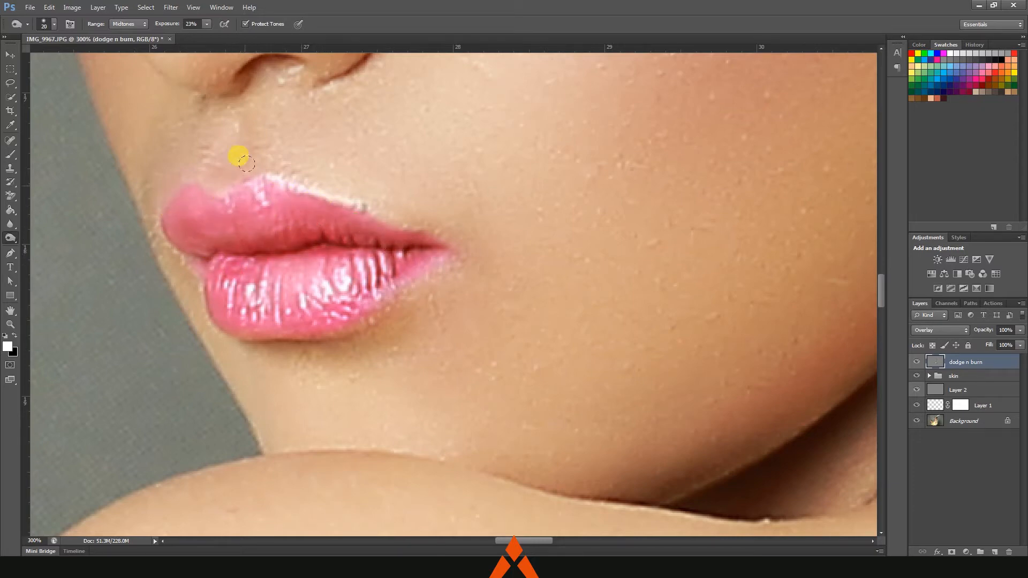
- Burn both eyebrows with the brush reduced to 35 px
{"action": "left_click_drag", "start_coordinate": [296, 62], "coordinate": [286, 237]}
{"action": "key", "text": "ctrl+minus"}
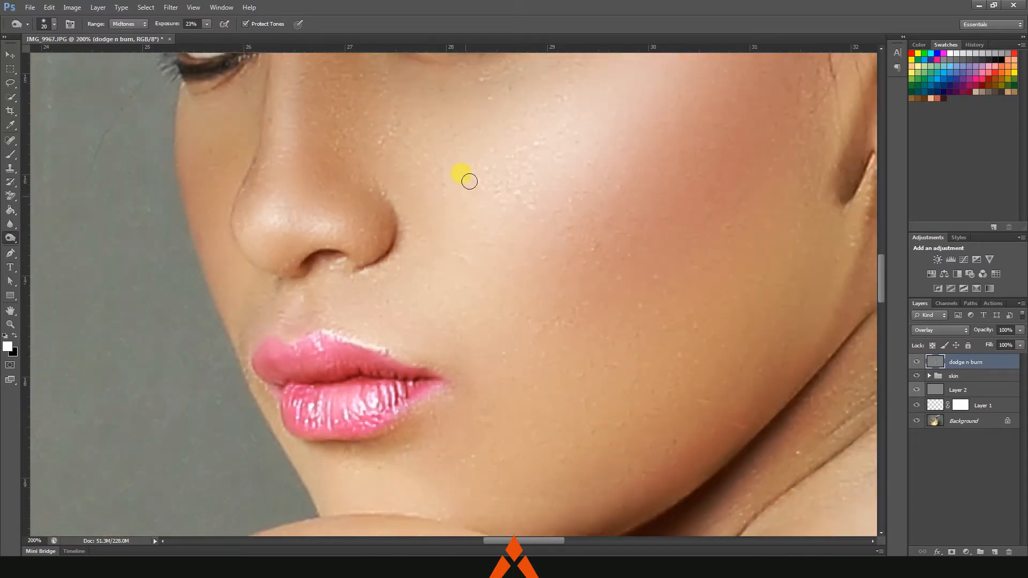
{"action": "left_click_drag", "start_coordinate": [461, 173], "coordinate": [397, 402]}
{"action": "key", "text": "bracketright"}
{"action": "key", "text": "bracketright"}
{"action": "key", "text": "bracketright"}
{"action": "key", "text": "bracketright"}
{"action": "key", "text": "bracketright"}
{"action": "key", "text": "bracketright"}
{"action": "key", "text": "bracketright"}
{"action": "key", "text": "bracketright"}
{"action": "key", "text": "bracketright"}
{"action": "key", "text": "bracketright"}
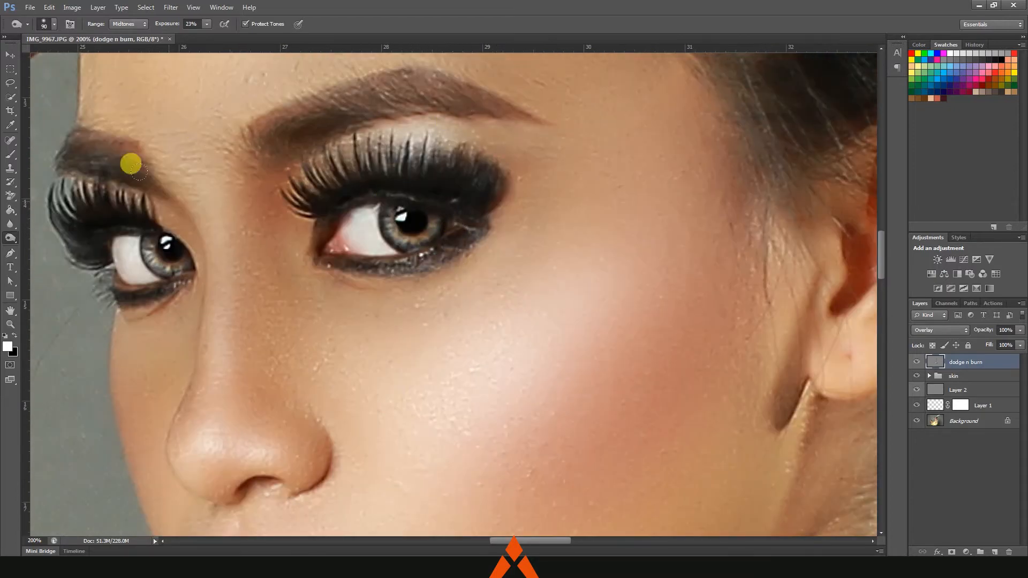
{"action": "key", "text": "bracketleft"}
{"action": "key", "text": "bracketleft"}
{"action": "key", "text": "bracketleft"}
{"action": "key", "text": "bracketleft"}
{"action": "key", "text": "bracketleft"}
{"action": "key", "text": "bracketleft"}
{"action": "key", "text": "bracketleft"}
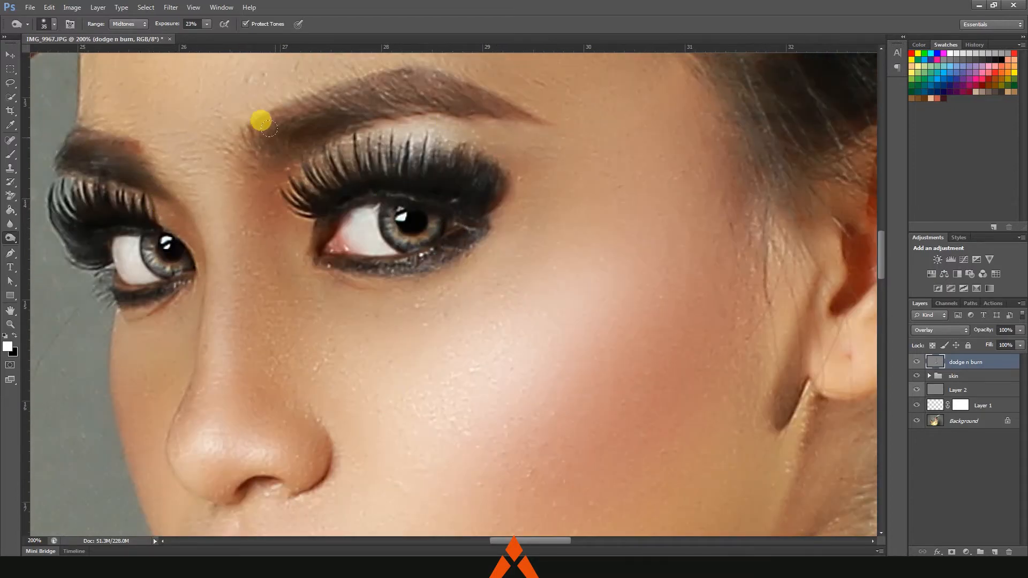
{"action": "mouse_move", "coordinate": [268, 127]}
{"action": "left_mouse_down"}
{"action": "mouse_move", "coordinate": [443, 88]}
{"action": "mouse_move", "coordinate": [560, 124]}
{"action": "mouse_move", "coordinate": [567, 140]}
{"action": "left_mouse_up"}
- Burn the shading around the ear, jawline and neck, enlarging the brush to 175 px
{"action": "key", "text": "ctrl+minus"}
{"action": "key", "text": "bracketleft"}
{"action": "key", "text": "bracketleft"}
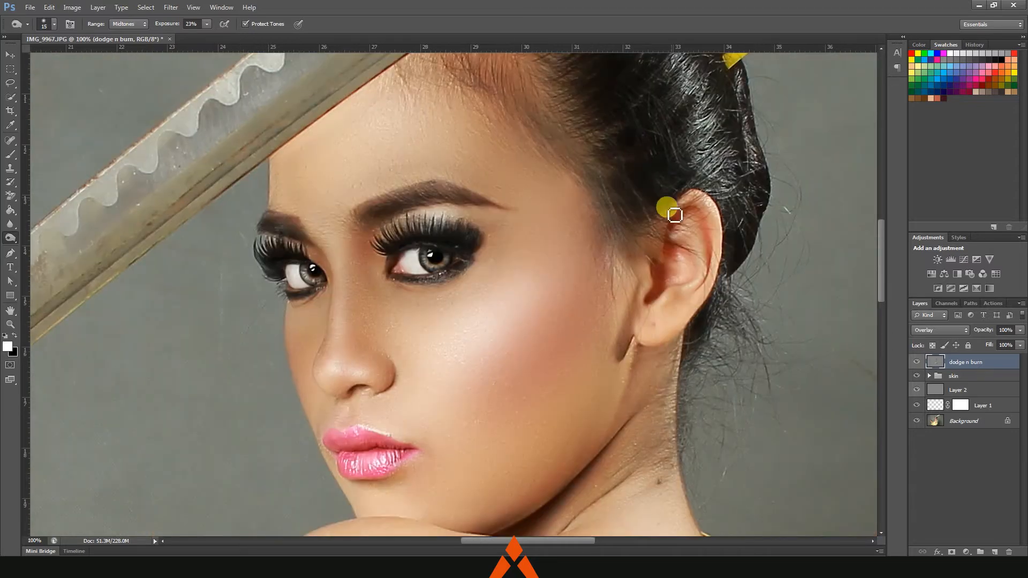
{"action": "key", "text": "bracketright"}
{"action": "key", "text": "bracketright"}
{"action": "key", "text": "bracketright"}
{"action": "key", "text": "bracketright"}
{"action": "key", "text": "bracketright"}
{"action": "key", "text": "bracketright"}
{"action": "key", "text": "bracketright"}
{"action": "key", "text": "bracketright"}
{"action": "key", "text": "bracketright"}
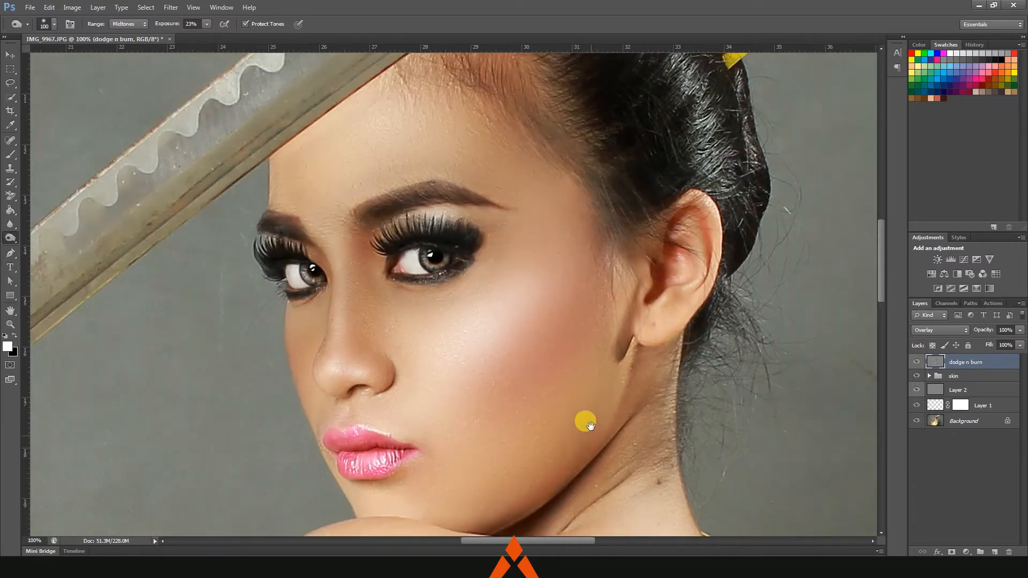
{"action": "left_click_drag", "start_coordinate": [588, 424], "coordinate": [535, 321]}
{"action": "key", "text": "bracketright"}
{"action": "key", "text": "bracketright"}
{"action": "key", "text": "bracketright"}
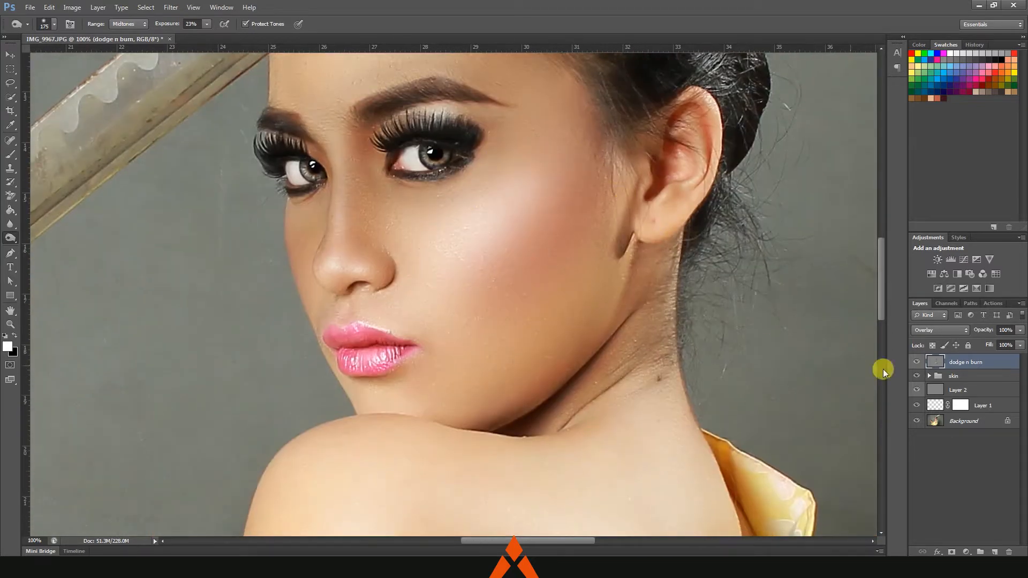
- Burn the contours of the shoulder, neck and upper arm with a 250 px brush at 23% exposure
{"action": "left_click_drag", "start_coordinate": [1020, 330], "coordinate": [1011, 344]}
{"action": "key", "text": "ctrl+minus"}
{"action": "key", "text": "ctrl+minus"}
{"action": "key", "text": "ctrl+minus"}
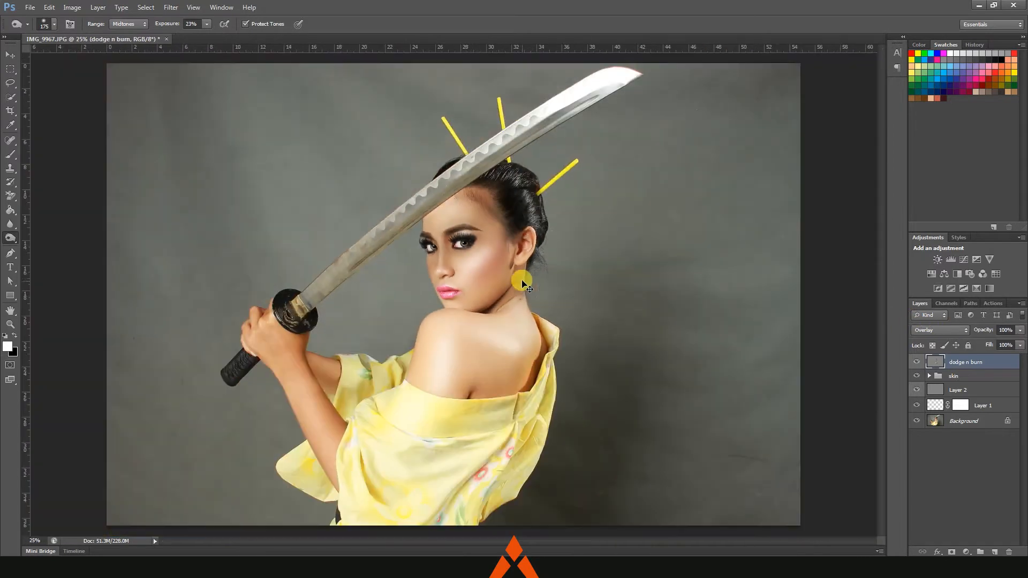
{"action": "left_click", "coordinate": [440, 380]}
{"action": "key", "text": "bracketleft"}
{"action": "key", "text": "bracketleft"}
{"action": "key", "text": "bracketleft"}
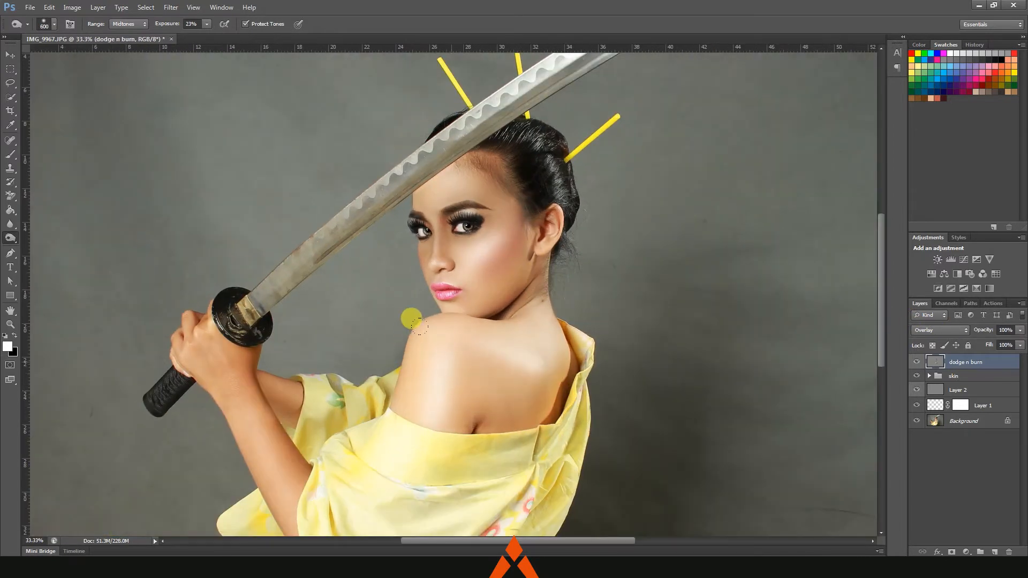
{"action": "key", "text": "bracketleft"}
{"action": "key", "text": "bracketleft"}
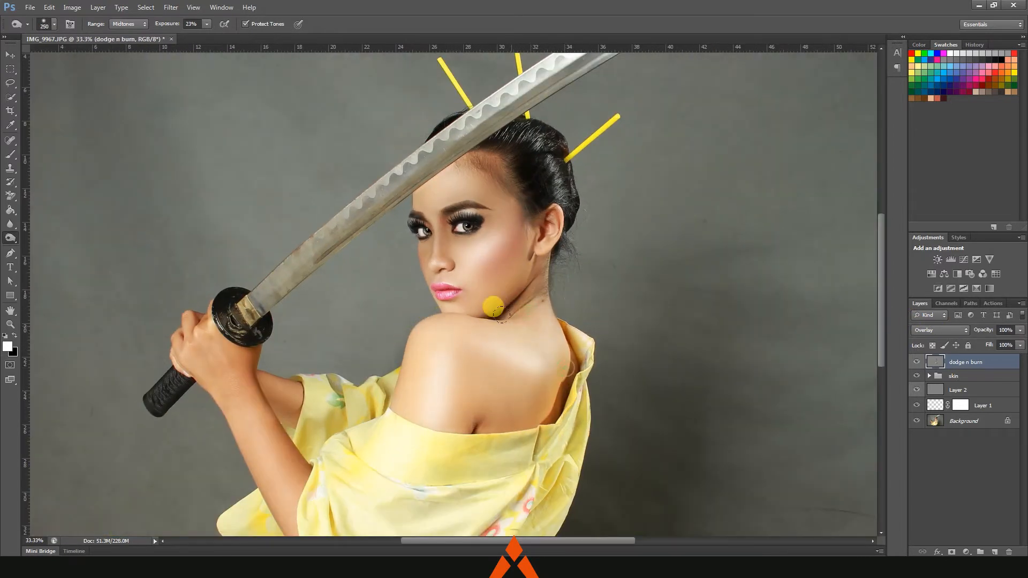
{"action": "key", "text": "bracketleft"}
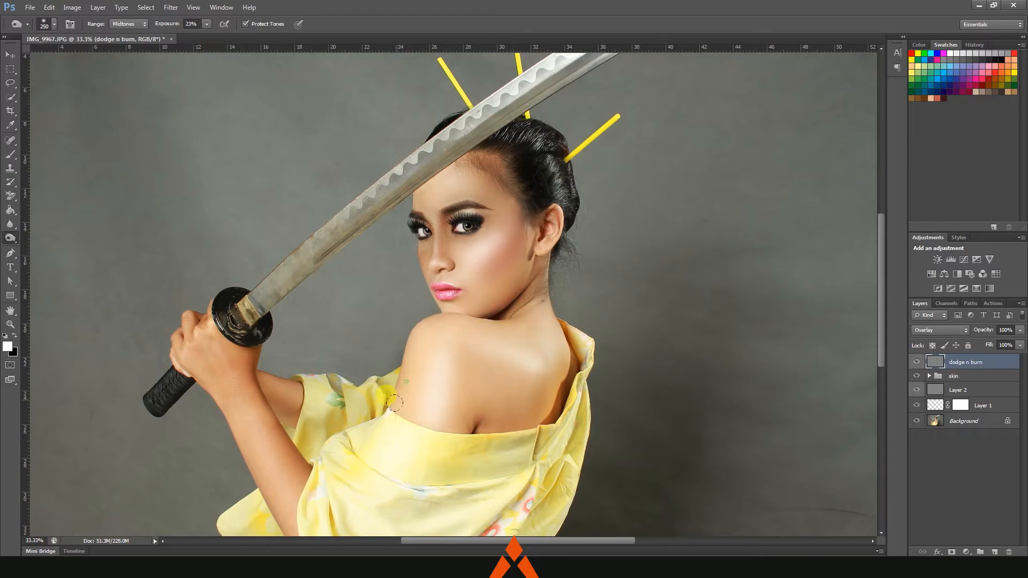
- Dodge the forearm and hand with a 400 px brush at 20% exposure
{"action": "scroll", "coordinate": [352, 325], "scroll_direction": "down", "scroll_amount": 1}
{"action": "right_click", "coordinate": [10, 237]}
{"action": "left_click", "coordinate": [53, 234]}
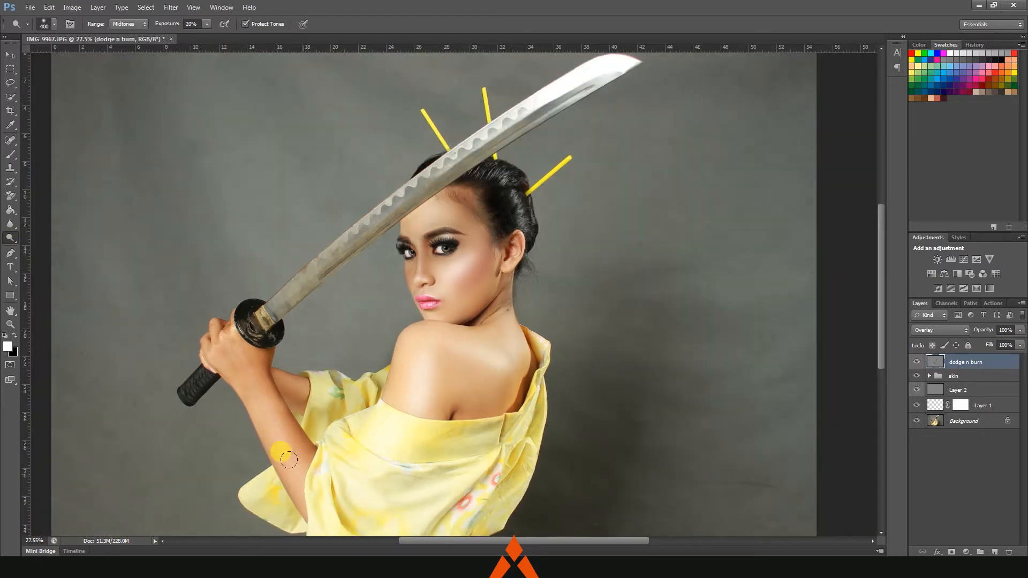
{"action": "mouse_move", "coordinate": [289, 460]}
{"action": "left_mouse_down"}
{"action": "mouse_move", "coordinate": [221, 352]}
{"action": "mouse_move", "coordinate": [243, 367]}
{"action": "mouse_move", "coordinate": [295, 460]}
{"action": "mouse_move", "coordinate": [210, 357]}
{"action": "left_mouse_up"}
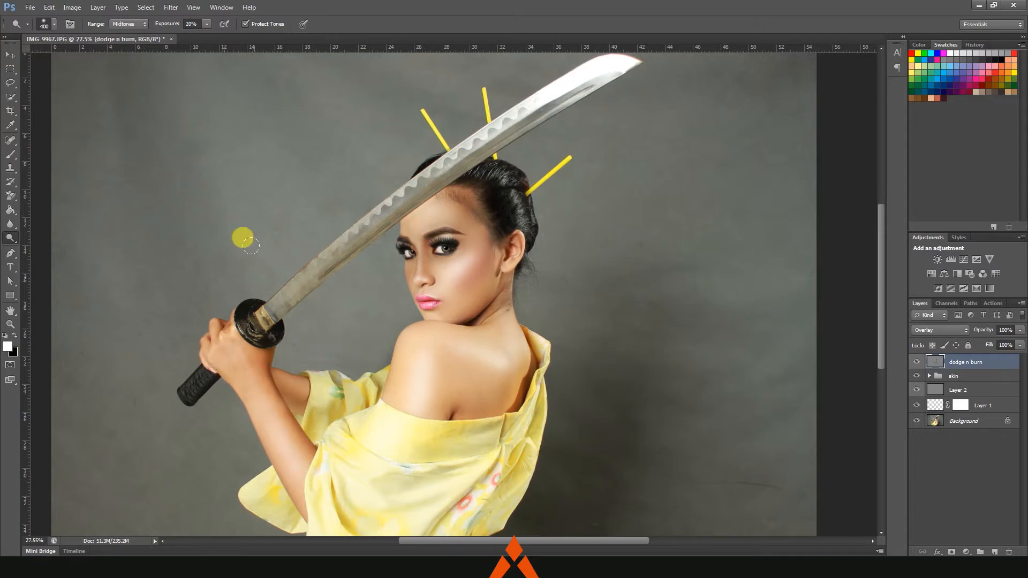
- Burn the kimono's back and lower folds at 44% exposure, starting with a 250 px brush
{"action": "scroll", "coordinate": [250, 244], "scroll_direction": "down", "scroll_amount": 1}
{"action": "right_click", "coordinate": [9, 238]}
{"action": "left_click", "coordinate": [54, 243]}
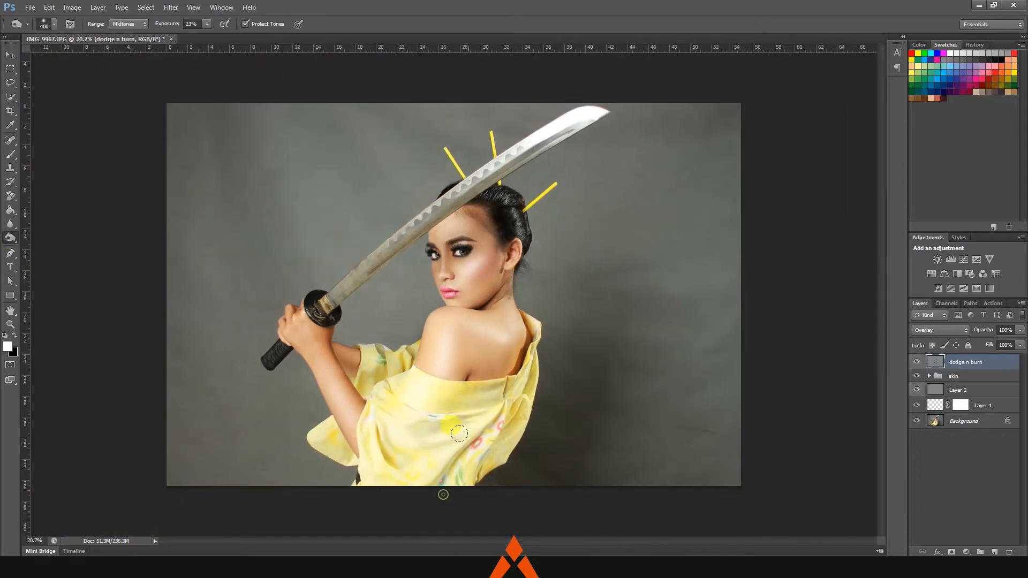
{"action": "left_click", "coordinate": [207, 24]}
{"action": "left_click_drag", "start_coordinate": [207, 36], "coordinate": [219, 35]}
{"action": "mouse_move", "coordinate": [486, 389]}
{"action": "left_mouse_down"}
{"action": "mouse_move", "coordinate": [485, 447]}
{"action": "mouse_move", "coordinate": [452, 491]}
{"action": "left_mouse_up"}
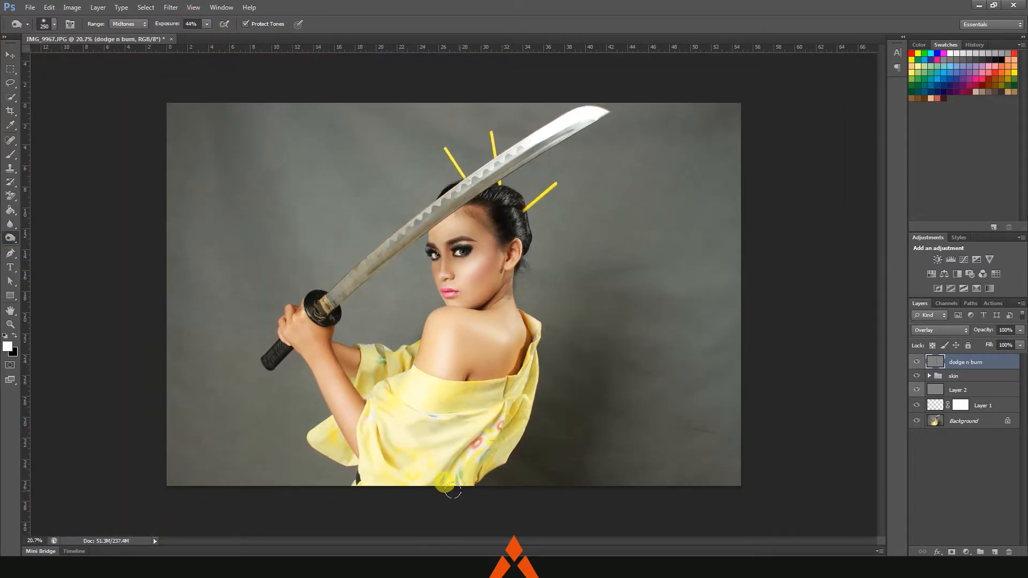
{"action": "key", "text": "bracketleft"}
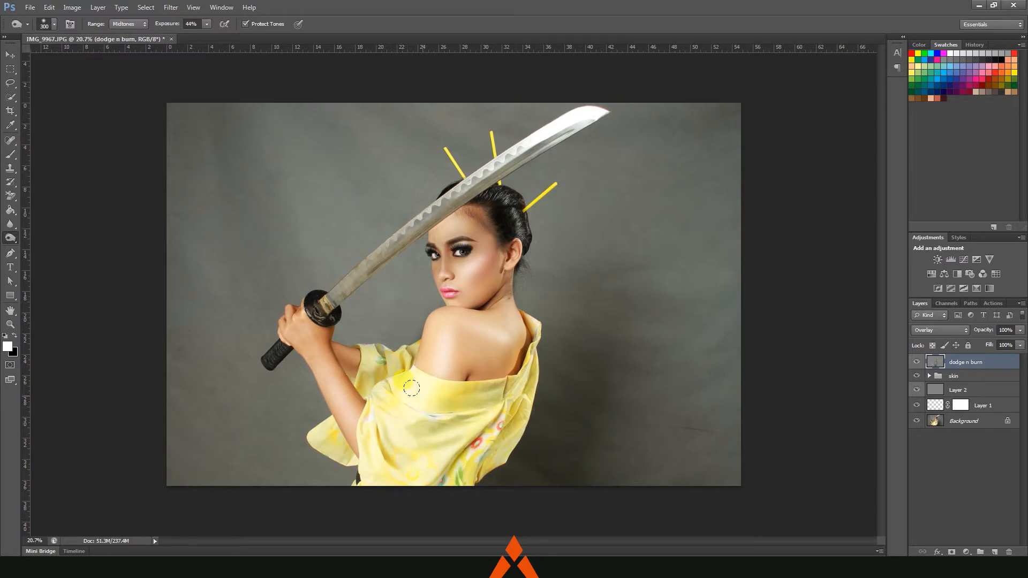
- Burn the kimono's outer side, hanging hem and far sleeve, enlarging the brush to 600 px before reducing it to 300 px
{"action": "left_click_drag", "start_coordinate": [491, 399], "coordinate": [479, 471]}
{"action": "left_click_drag", "start_coordinate": [318, 426], "coordinate": [363, 463]}
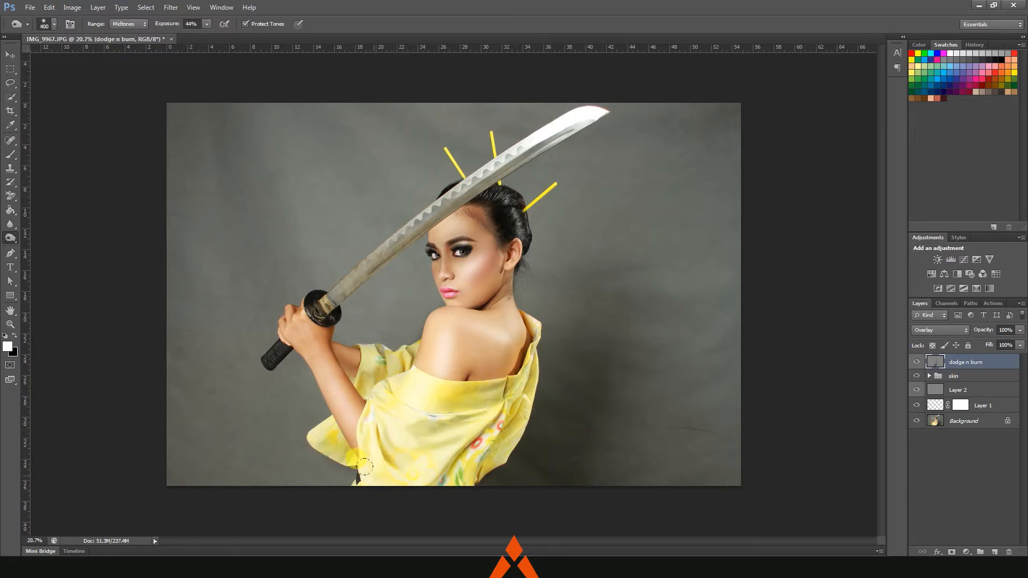
{"action": "key", "text": "bracketright"}
{"action": "mouse_move", "coordinate": [359, 364]}
{"action": "left_mouse_down"}
{"action": "mouse_move", "coordinate": [394, 350]}
{"action": "mouse_move", "coordinate": [362, 388]}
{"action": "mouse_move", "coordinate": [376, 369]}
{"action": "left_mouse_up"}
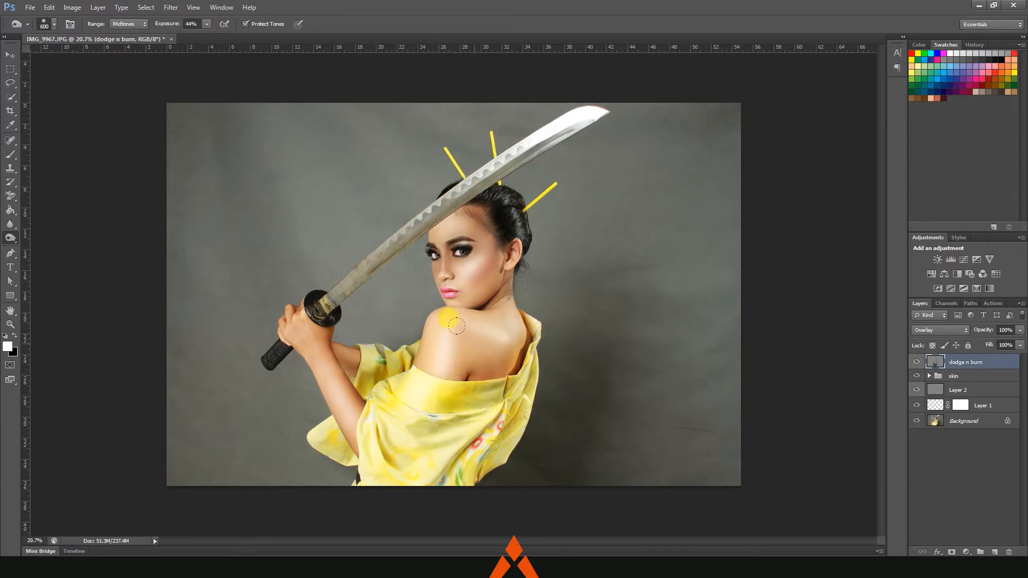
{"action": "scroll", "coordinate": [442, 190], "scroll_direction": "up", "scroll_amount": 1}
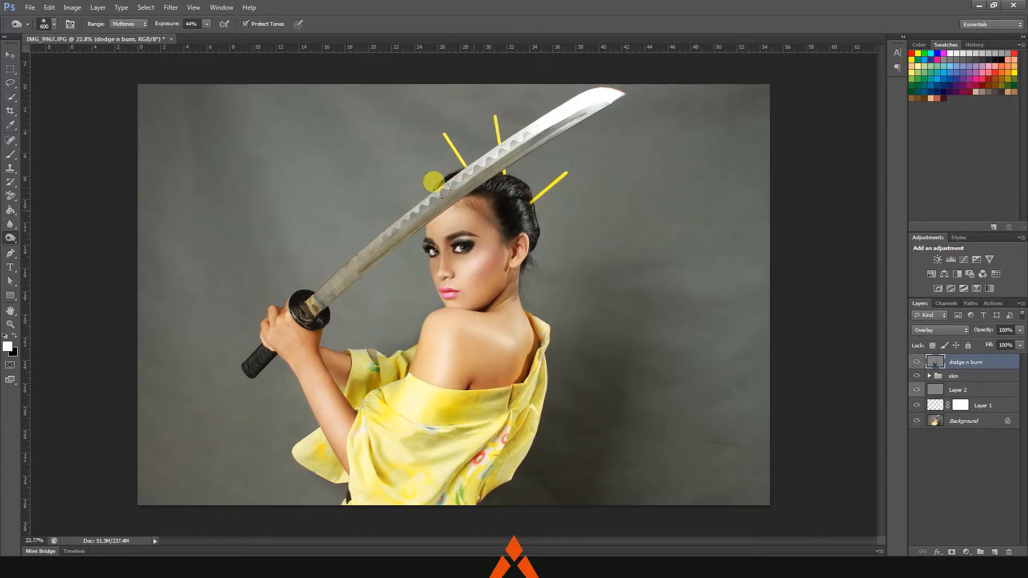
{"action": "key", "text": "bracketleft"}
{"action": "key", "text": "bracketleft"}
{"action": "key", "text": "bracketleft"}
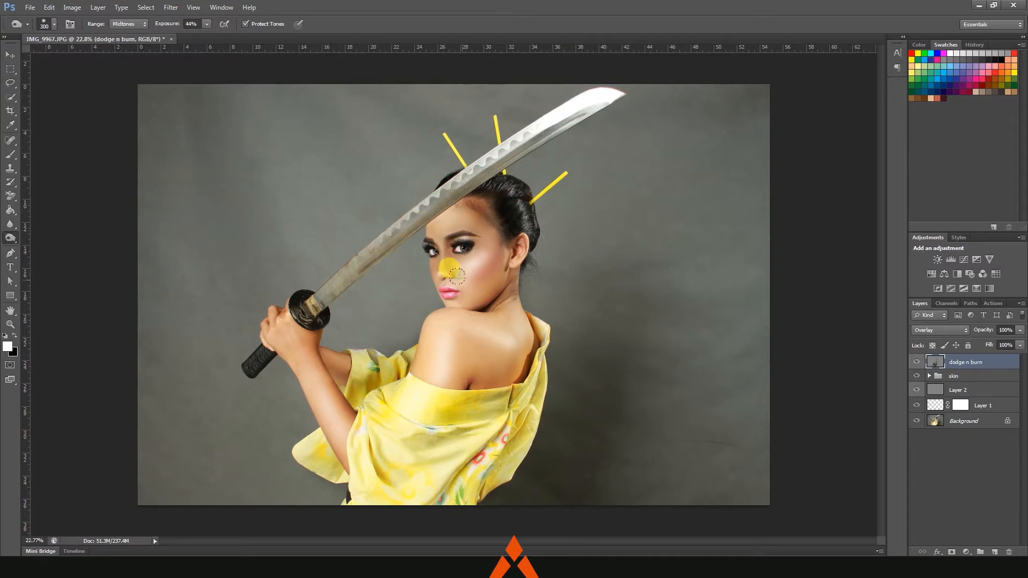
- Compare the image with the dodge n burn layer hidden and shown, and check its opacity setting
{"action": "left_click", "coordinate": [917, 362]}
{"action": "left_click", "coordinate": [916, 363]}
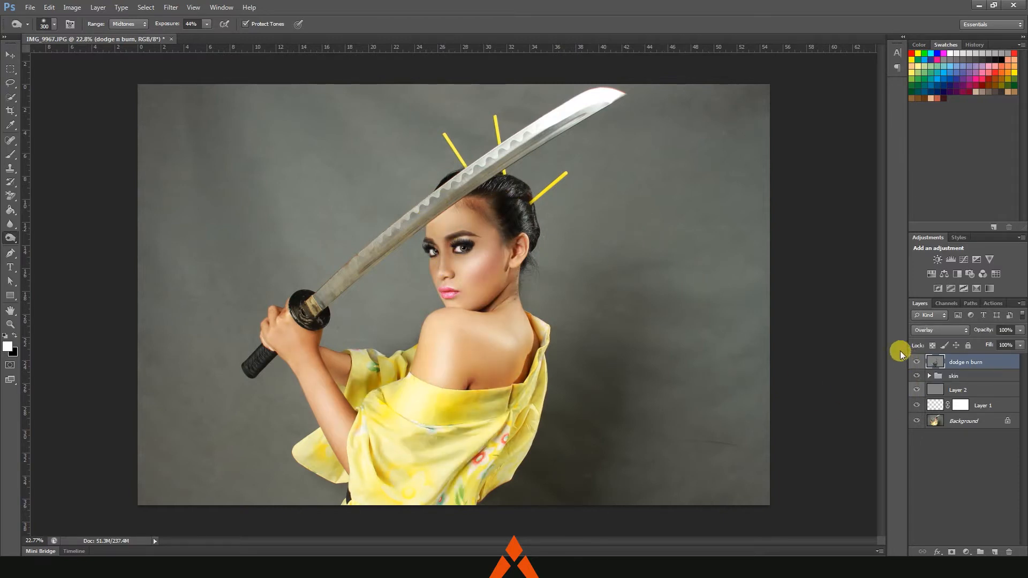
{"action": "mouse_move", "coordinate": [1020, 330]}
{"action": "left_mouse_down"}
{"action": "mouse_move", "coordinate": [979, 343]}
{"action": "mouse_move", "coordinate": [993, 348]}
{"action": "mouse_move", "coordinate": [959, 348]}
{"action": "mouse_move", "coordinate": [1023, 348]}
{"action": "left_mouse_up"}
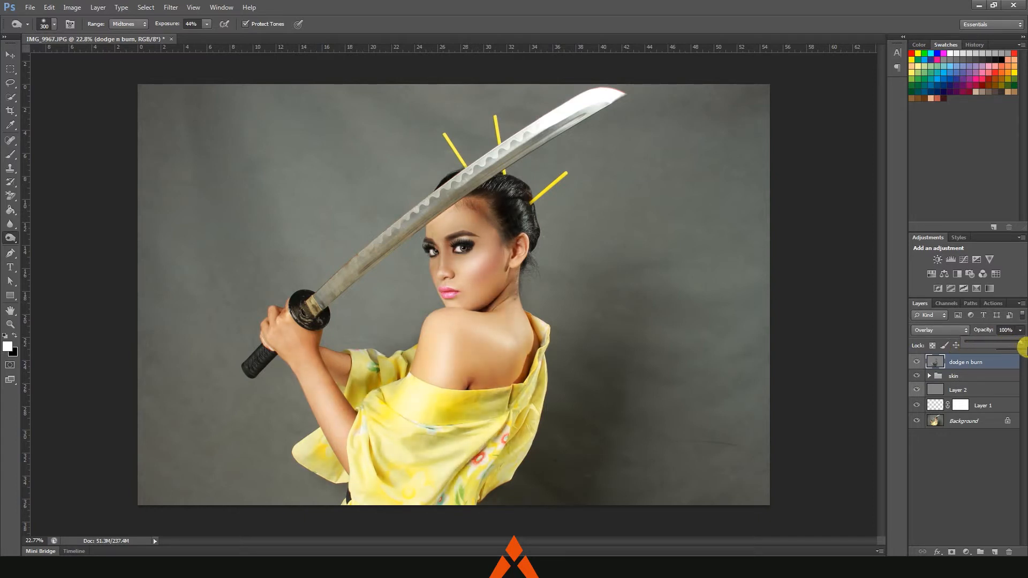
- Add a white layer mask to the dodge n burn layer and ready the Brush tool with black as foreground
{"action": "left_click", "coordinate": [951, 552]}
{"action": "left_click", "coordinate": [11, 154]}
{"action": "key", "text": "x"}
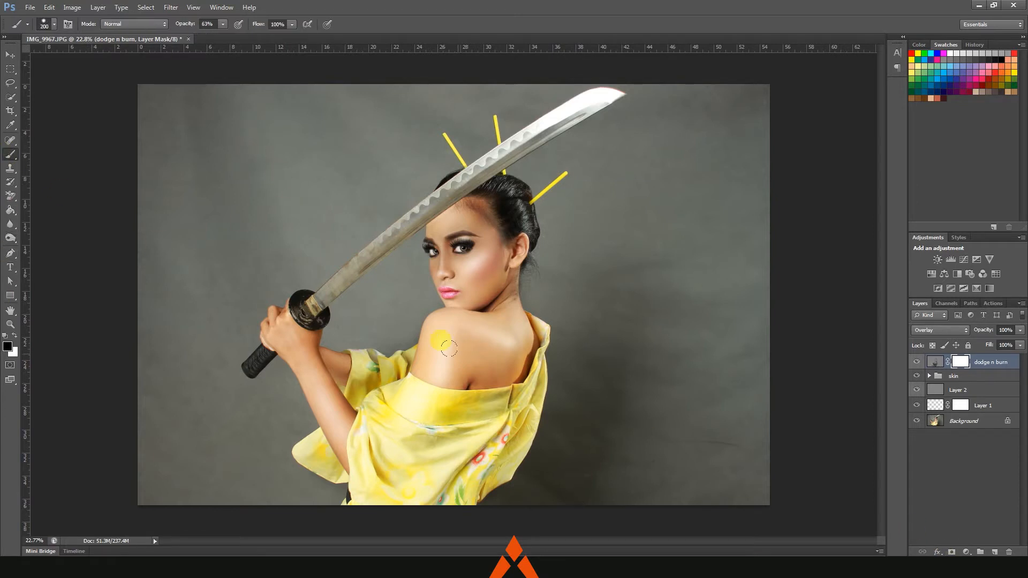
{"action": "right_click", "coordinate": [452, 359]}
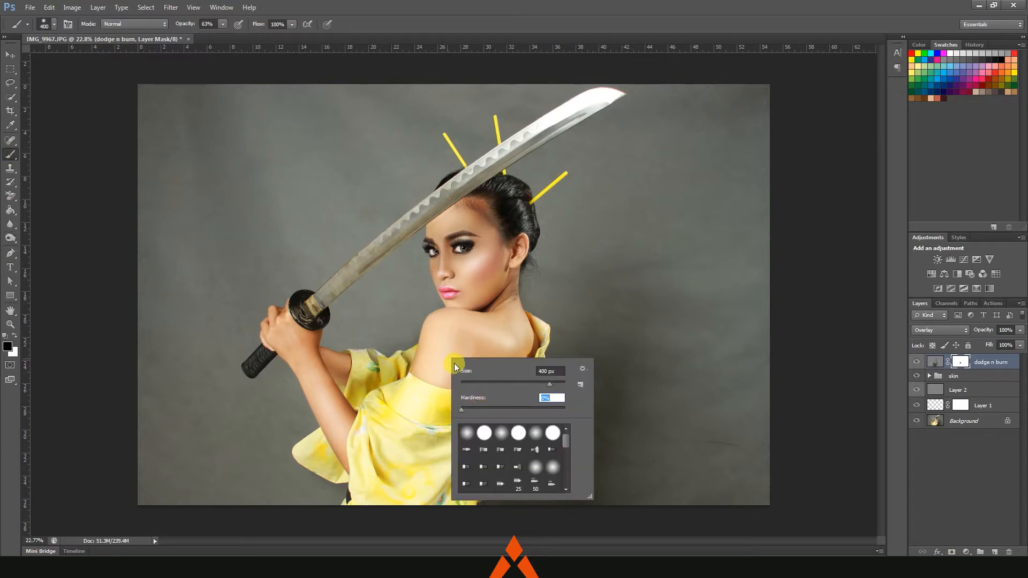
{"action": "key", "text": "Return"}
{"action": "key", "text": "ctrl+z"}
- Soften the dodge and burn effect on the shoulder and face by painting black on the mask at 35% brush opacity
{"action": "key", "text": "bracketright"}
{"action": "right_click", "coordinate": [460, 346]}
{"action": "left_click_drag", "start_coordinate": [221, 25], "coordinate": [208, 32]}
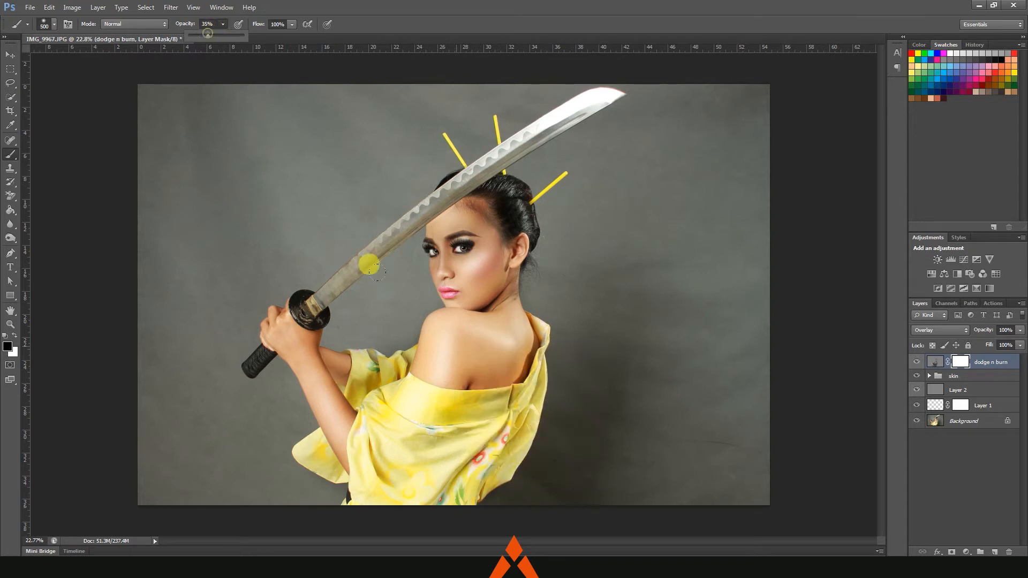
{"action": "left_click", "coordinate": [427, 354]}
{"action": "mouse_move", "coordinate": [441, 323]}
{"action": "left_mouse_down"}
{"action": "mouse_move", "coordinate": [477, 318]}
{"action": "mouse_move", "coordinate": [383, 338]}
{"action": "mouse_move", "coordinate": [477, 369]}
{"action": "left_mouse_up"}
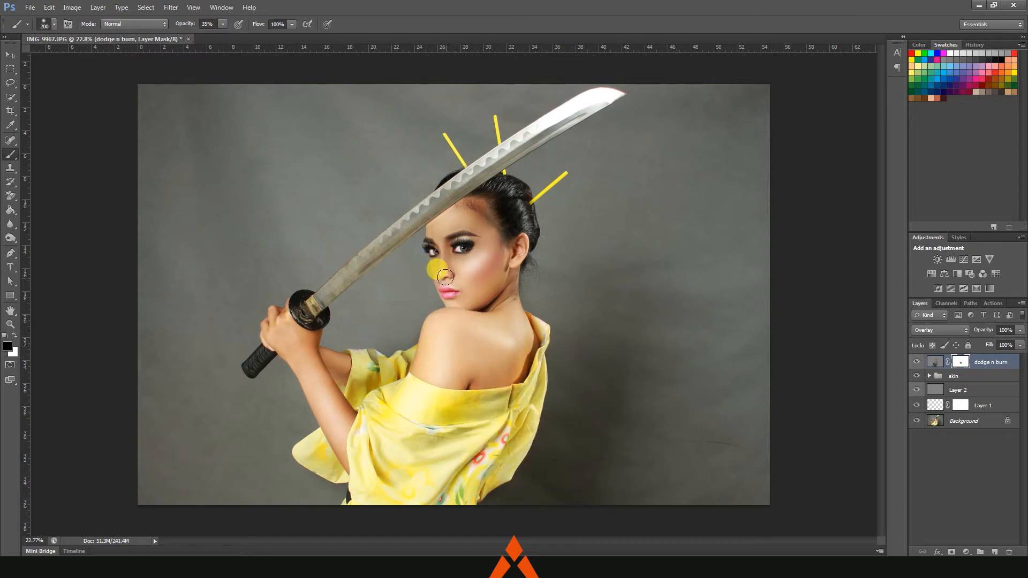
{"action": "key", "text": "bracketright"}
{"action": "key", "text": "ctrl+plus"}
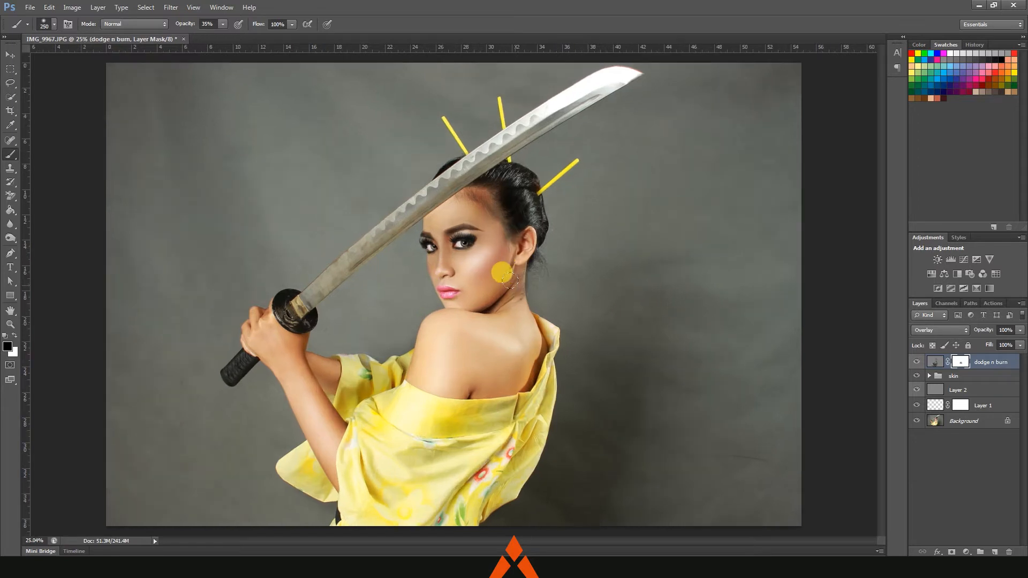
- Stamp all visible layers into a new top layer and select the woman, kimono and sword with the Quick Selection tool
{"action": "key", "text": "ctrl+shift+alt+e"}
{"action": "key", "text": "x"}
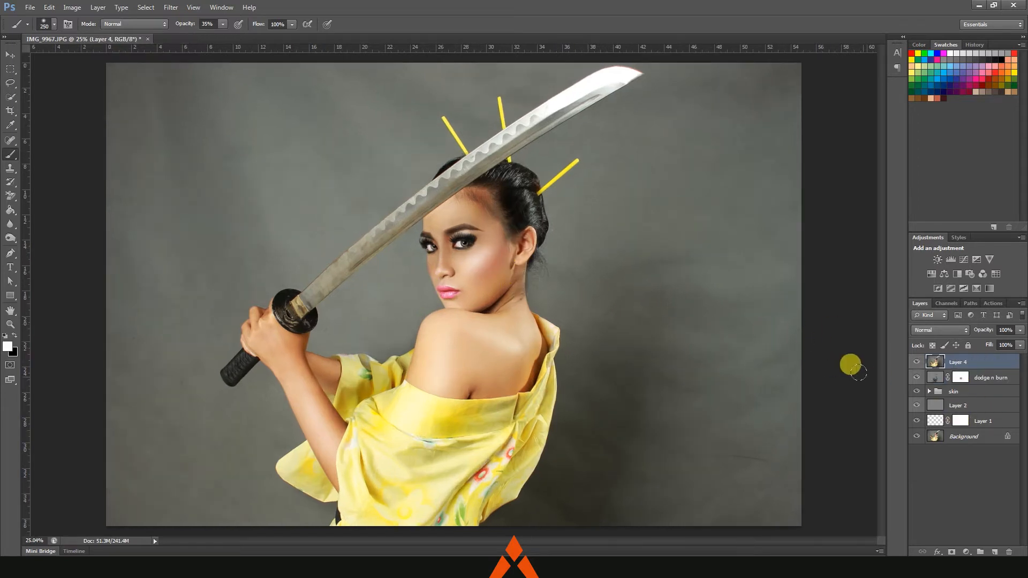
{"action": "left_click", "coordinate": [10, 97]}
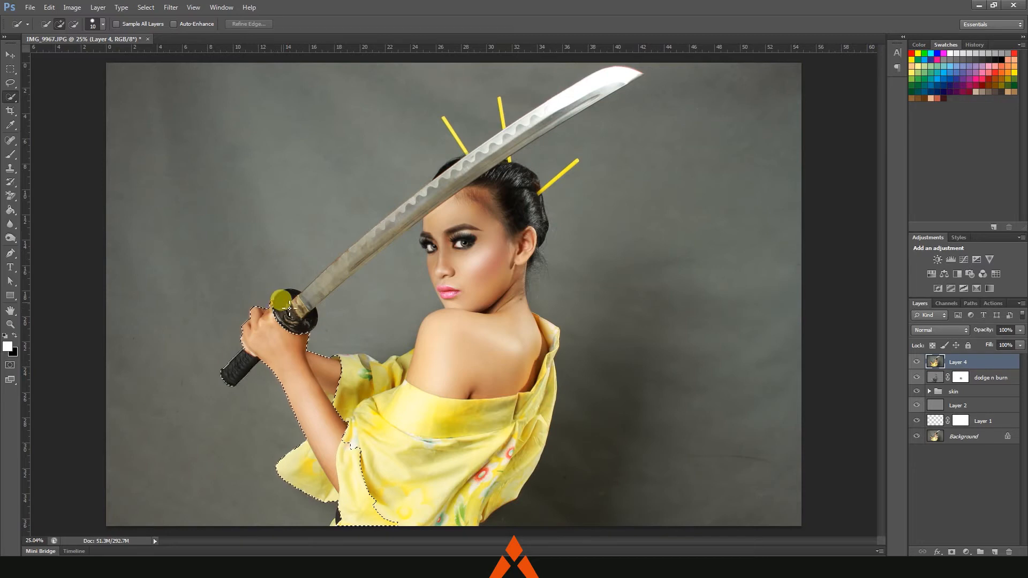
{"action": "mouse_move", "coordinate": [352, 270]}
{"action": "left_mouse_down"}
{"action": "mouse_move", "coordinate": [369, 247]}
{"action": "mouse_move", "coordinate": [424, 215]}
{"action": "left_mouse_up"}
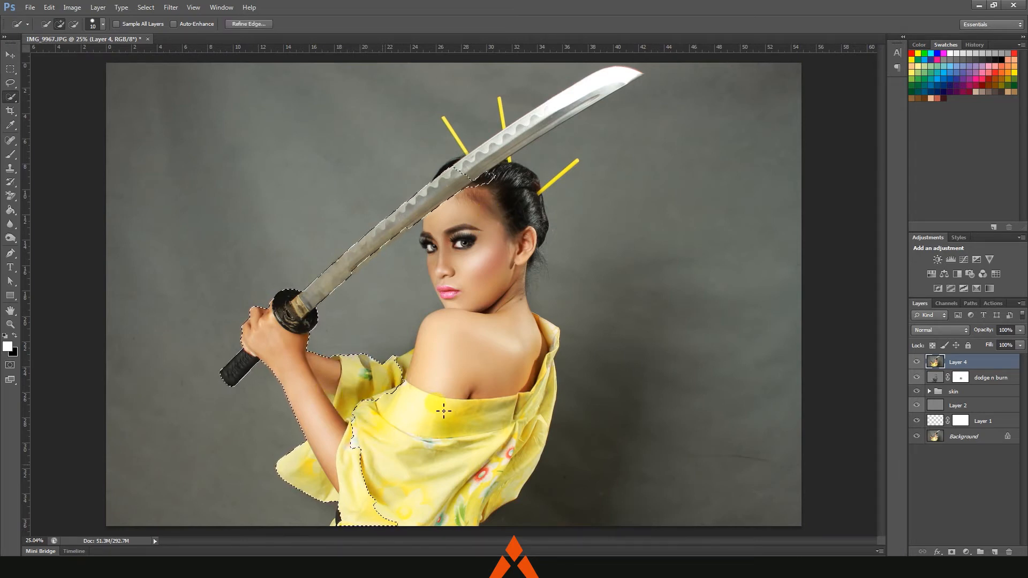
{"action": "mouse_move", "coordinate": [462, 362]}
{"action": "left_mouse_down"}
{"action": "mouse_move", "coordinate": [470, 333]}
{"action": "mouse_move", "coordinate": [450, 351]}
{"action": "mouse_move", "coordinate": [465, 418]}
{"action": "mouse_move", "coordinate": [485, 446]}
{"action": "mouse_move", "coordinate": [489, 436]}
{"action": "left_mouse_up"}
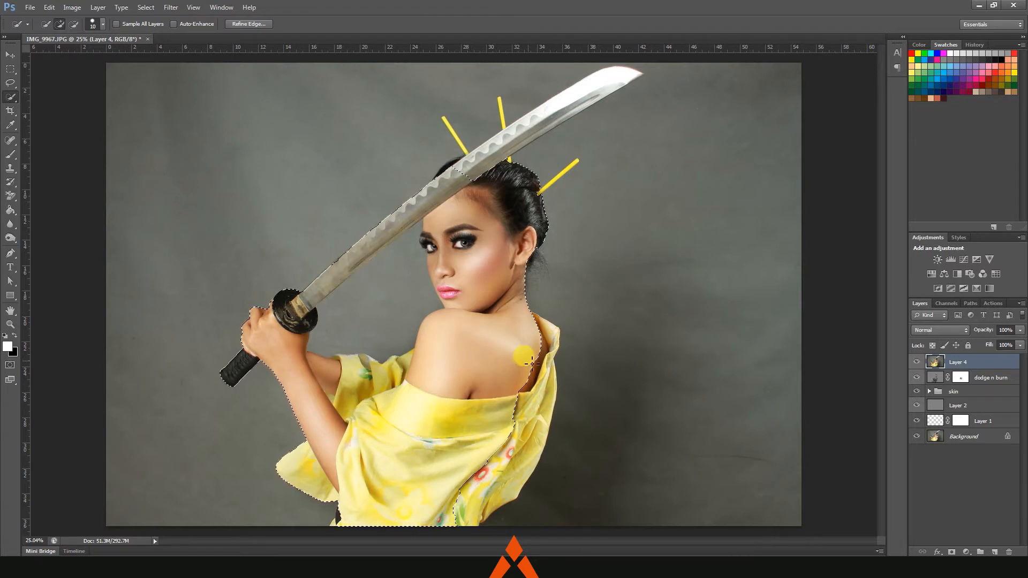
{"action": "mouse_move", "coordinate": [531, 364]}
{"action": "left_mouse_down"}
{"action": "mouse_move", "coordinate": [554, 380]}
{"action": "mouse_move", "coordinate": [538, 466]}
{"action": "left_mouse_up"}
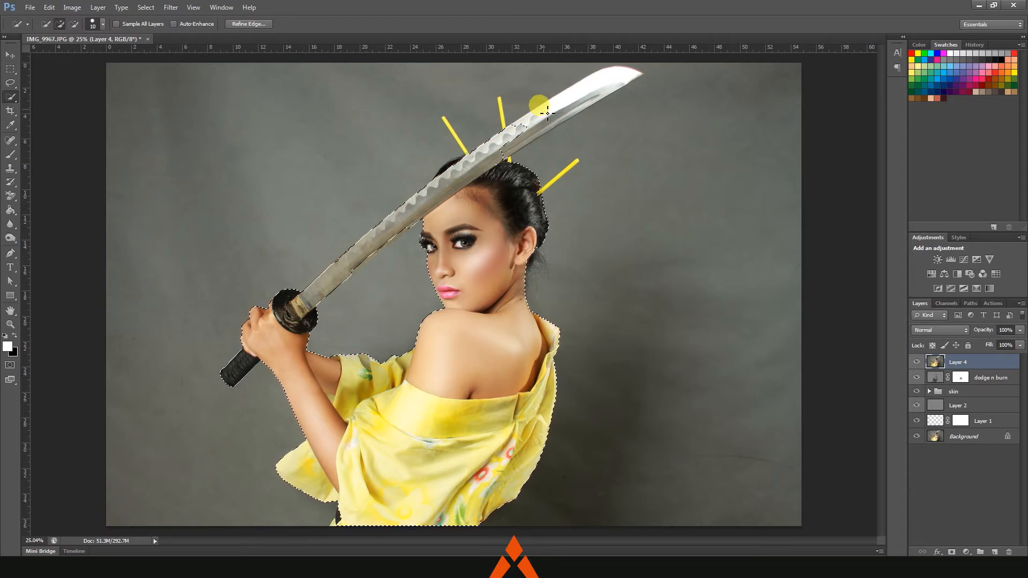
{"action": "mouse_move", "coordinate": [547, 112]}
{"action": "left_mouse_down"}
{"action": "mouse_move", "coordinate": [551, 94]}
{"action": "mouse_move", "coordinate": [539, 138]}
{"action": "left_mouse_up"}
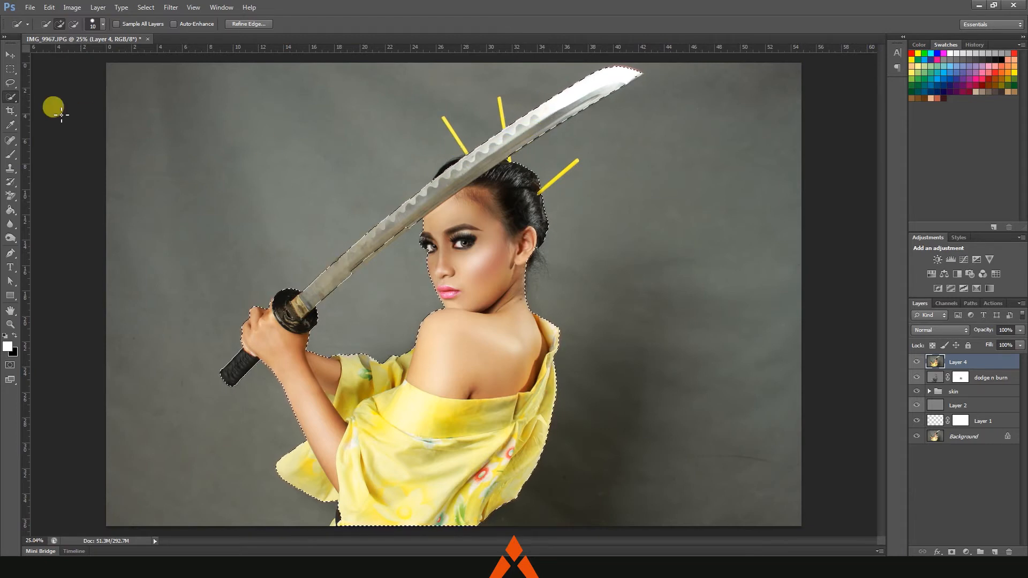
- Add the three yellow hair sticks to the selection with the Magic Wand at tolerance 32
{"action": "right_click", "coordinate": [10, 97]}
{"action": "left_click", "coordinate": [48, 107]}
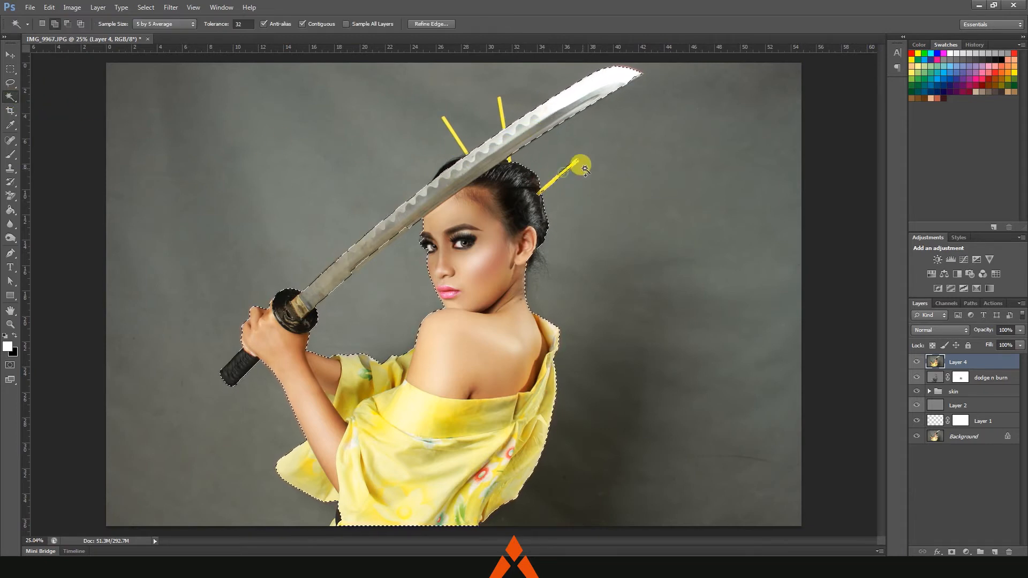
{"action": "key", "text": "ctrl+plus"}
{"action": "left_click_drag", "start_coordinate": [564, 124], "coordinate": [557, 232]}
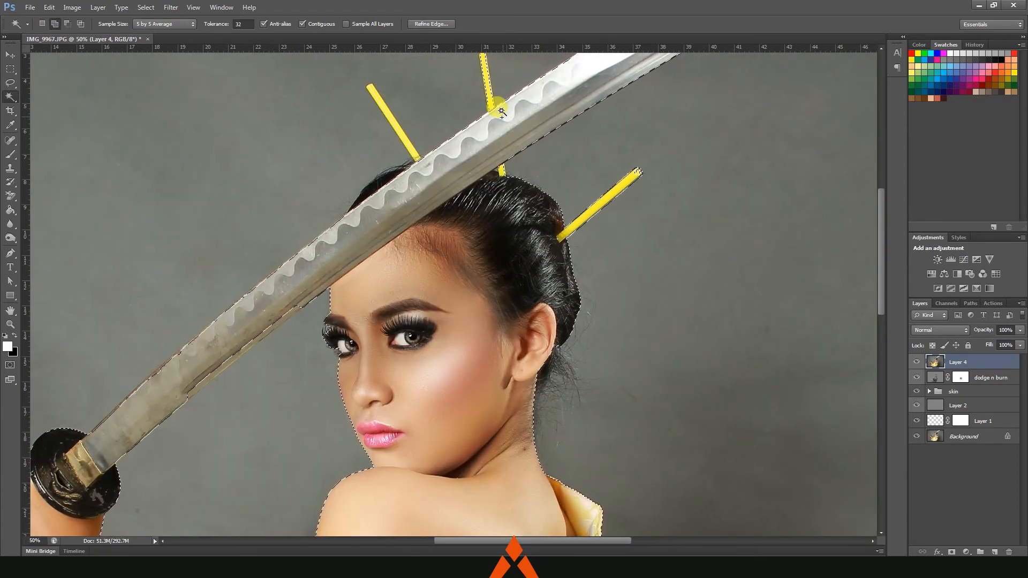
{"action": "left_click", "coordinate": [385, 103]}
{"action": "scroll", "coordinate": [364, 193], "scroll_direction": "down", "scroll_amount": 1}
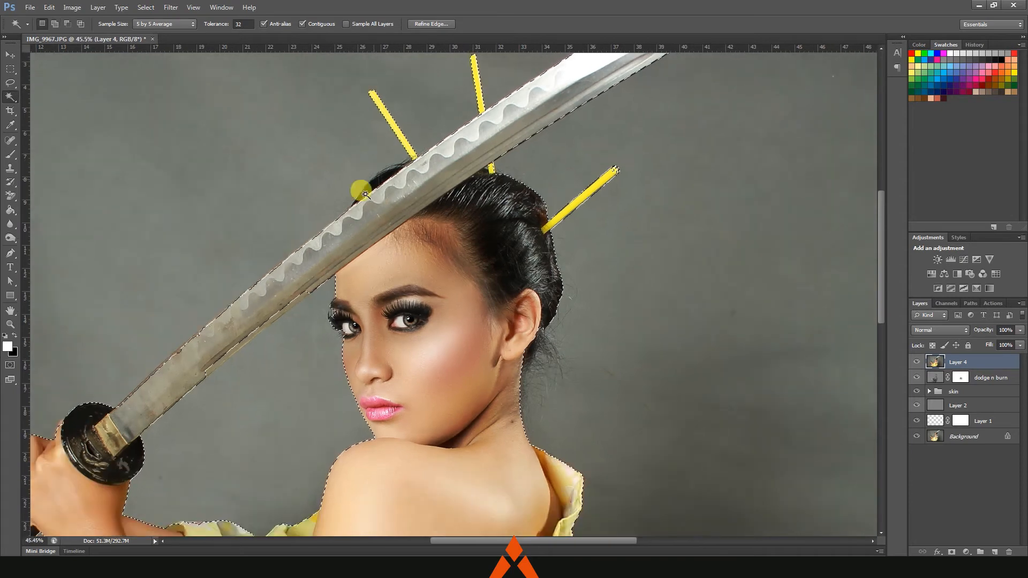
{"action": "key", "text": "ctrl+z"}
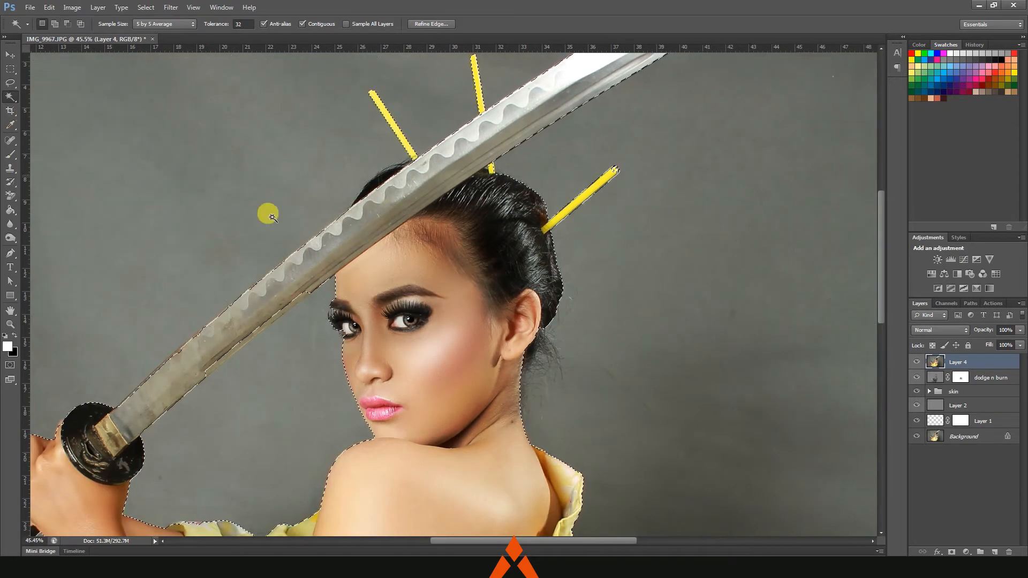
- Hide every layer beneath the stamped layer and try a layer mask from the selection, undoing it
{"action": "left_click_drag", "start_coordinate": [919, 402], "coordinate": [927, 445]}
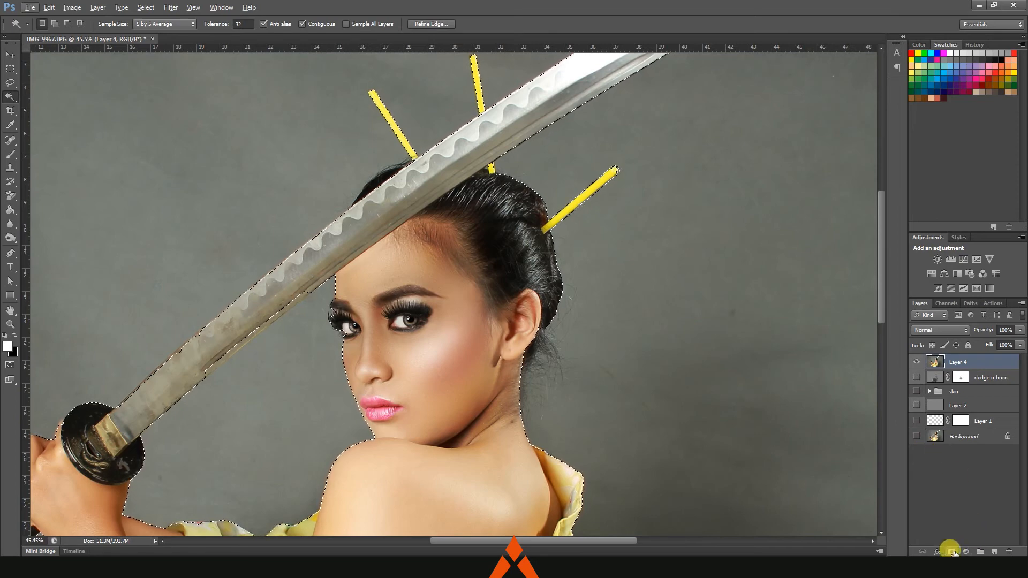
{"action": "left_click", "coordinate": [952, 551]}
{"action": "key", "text": "ctrl+z"}
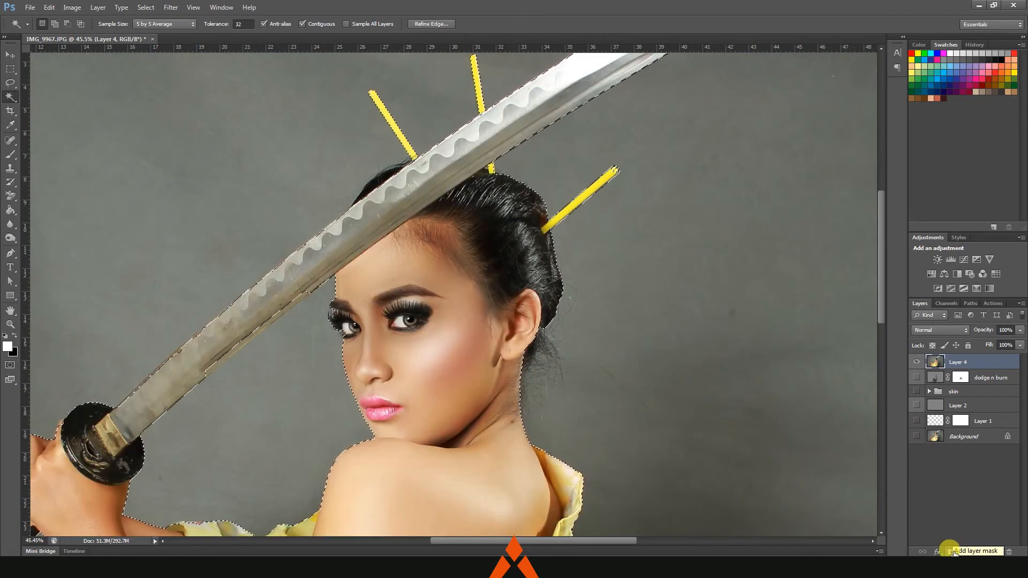
- Quick-select the missing hair behind the blade and mask out the stamped layer's background from the selection
{"action": "right_click", "coordinate": [10, 99]}
{"action": "left_click", "coordinate": [43, 97]}
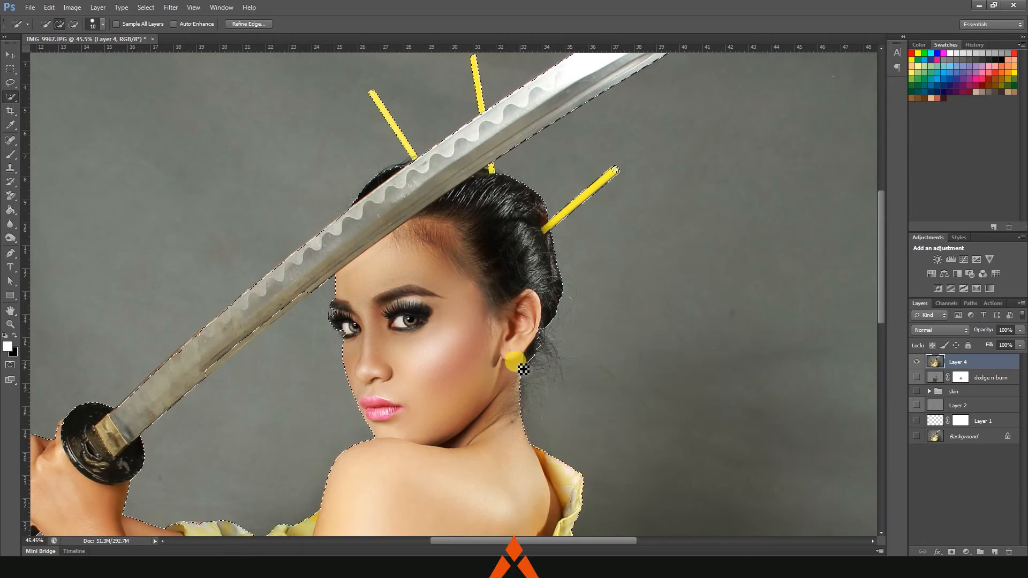
{"action": "left_click", "coordinate": [951, 551]}
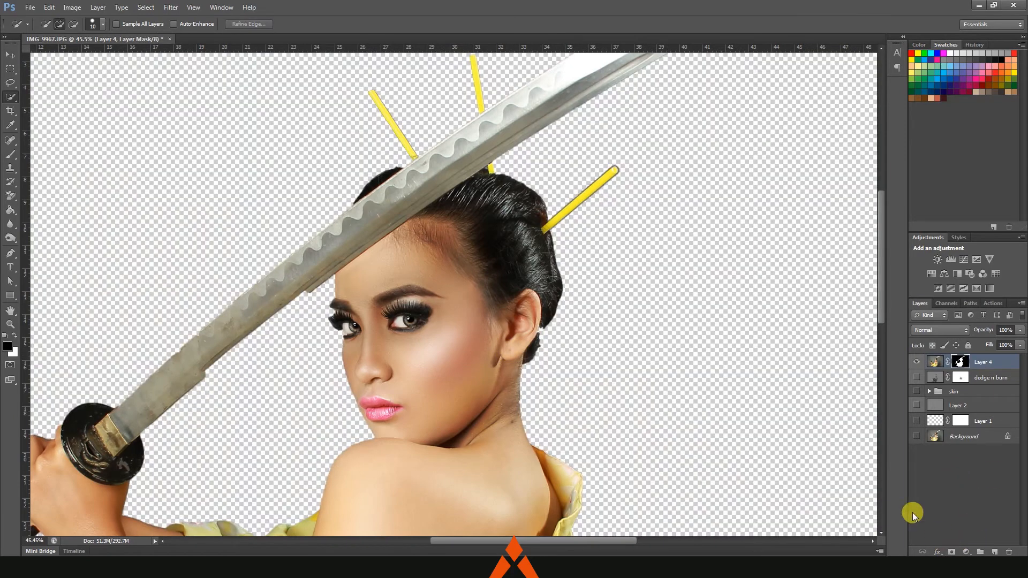
- Refine Layer 4's mask edge around the bun, nape and hair behind the blade with a size 35 Refine Radius brush
{"action": "right_click", "coordinate": [960, 362]}
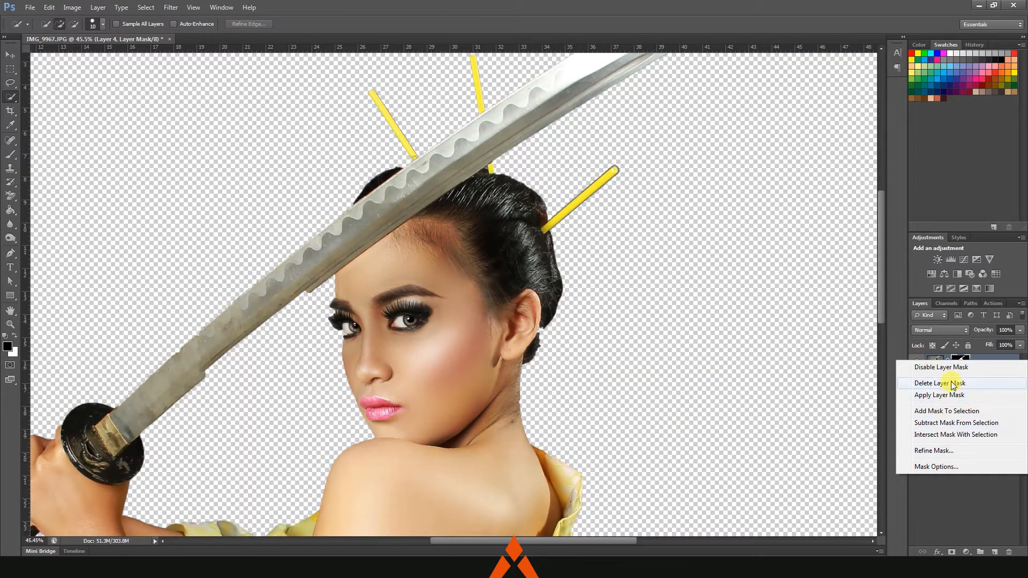
{"action": "double_click", "coordinate": [962, 359]}
{"action": "left_click", "coordinate": [851, 243]}
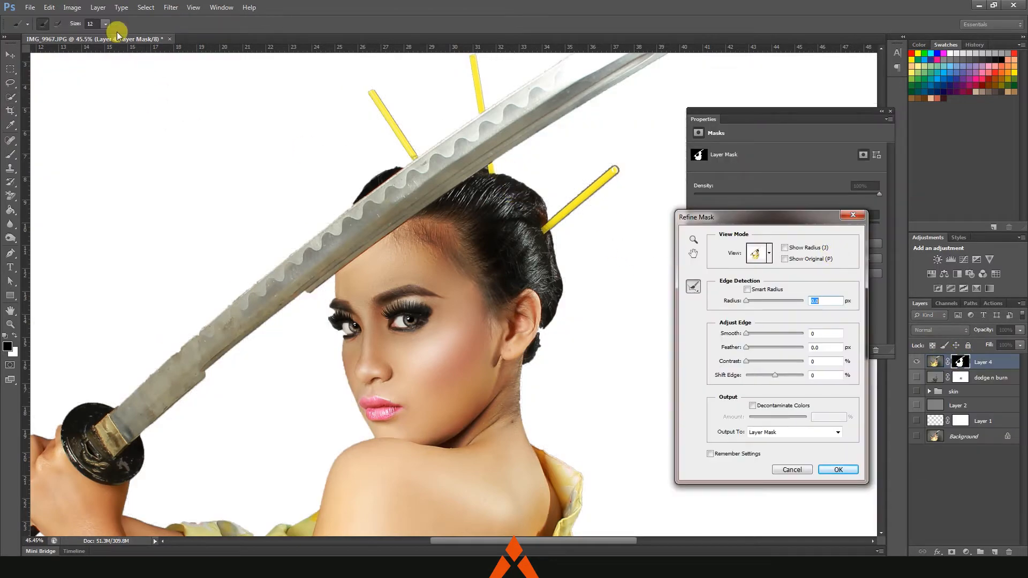
{"action": "left_click", "coordinate": [105, 24]}
{"action": "left_click_drag", "start_coordinate": [118, 40], "coordinate": [118, 40]}
{"action": "left_click", "coordinate": [489, 168]}
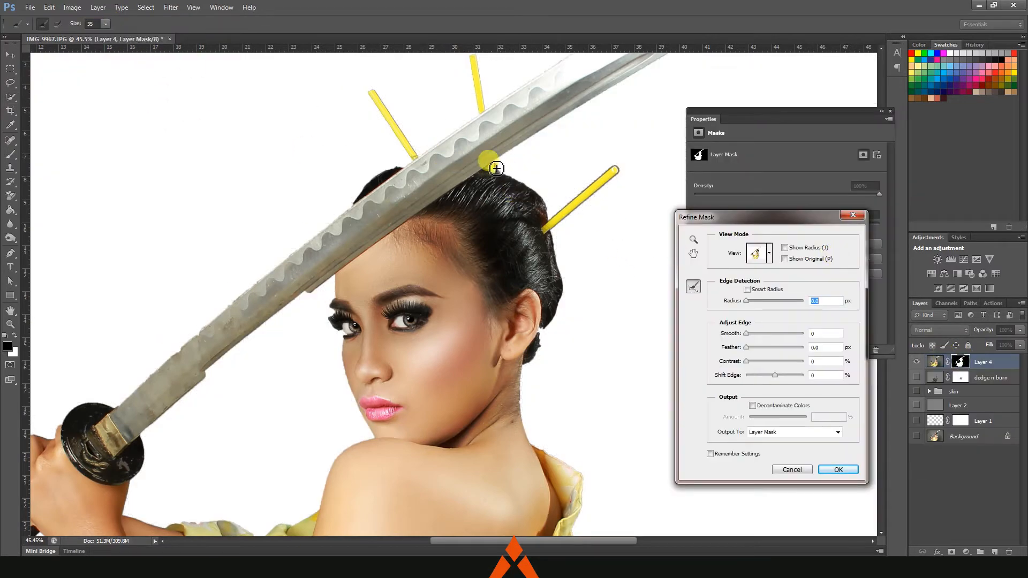
{"action": "mouse_move", "coordinate": [493, 164]}
{"action": "left_mouse_down"}
{"action": "mouse_move", "coordinate": [549, 210]}
{"action": "mouse_move", "coordinate": [562, 270]}
{"action": "mouse_move", "coordinate": [560, 311]}
{"action": "mouse_move", "coordinate": [542, 346]}
{"action": "mouse_move", "coordinate": [554, 343]}
{"action": "mouse_move", "coordinate": [562, 308]}
{"action": "mouse_move", "coordinate": [561, 338]}
{"action": "mouse_move", "coordinate": [524, 380]}
{"action": "mouse_move", "coordinate": [526, 424]}
{"action": "mouse_move", "coordinate": [540, 360]}
{"action": "mouse_move", "coordinate": [534, 417]}
{"action": "mouse_move", "coordinate": [559, 355]}
{"action": "mouse_move", "coordinate": [541, 381]}
{"action": "mouse_move", "coordinate": [559, 359]}
{"action": "mouse_move", "coordinate": [550, 385]}
{"action": "mouse_move", "coordinate": [561, 389]}
{"action": "mouse_move", "coordinate": [561, 363]}
{"action": "mouse_move", "coordinate": [568, 368]}
{"action": "mouse_move", "coordinate": [553, 335]}
{"action": "mouse_move", "coordinate": [566, 376]}
{"action": "mouse_move", "coordinate": [535, 378]}
{"action": "mouse_move", "coordinate": [557, 349]}
{"action": "left_mouse_up"}
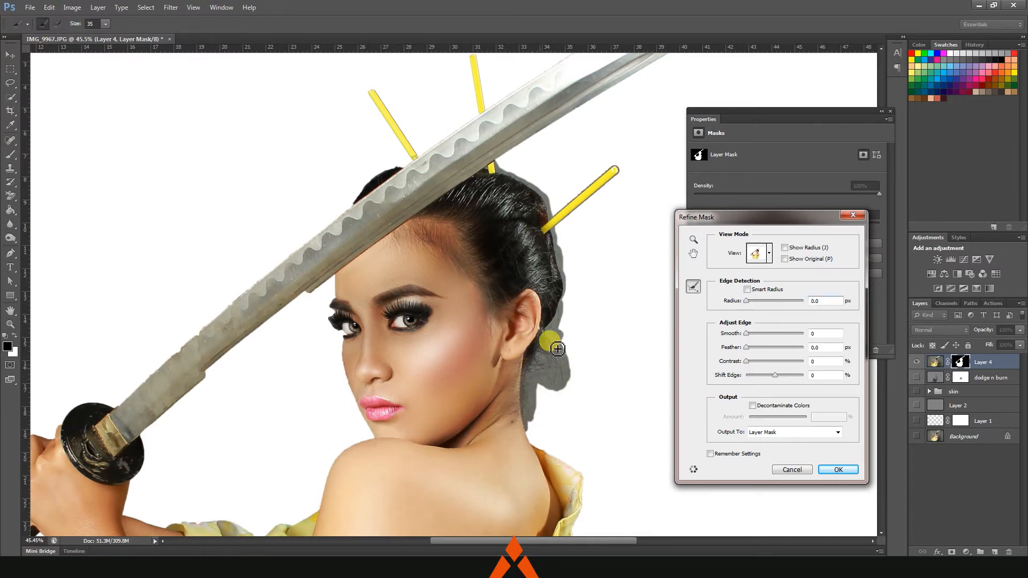
{"action": "mouse_move", "coordinate": [411, 169]}
{"action": "left_mouse_down"}
{"action": "mouse_move", "coordinate": [355, 215]}
{"action": "mouse_move", "coordinate": [417, 172]}
{"action": "mouse_move", "coordinate": [357, 199]}
{"action": "mouse_move", "coordinate": [415, 165]}
{"action": "left_mouse_up"}
{"action": "mouse_move", "coordinate": [492, 211]}
{"action": "left_mouse_down"}
{"action": "mouse_move", "coordinate": [474, 221]}
{"action": "mouse_move", "coordinate": [487, 145]}
{"action": "mouse_move", "coordinate": [401, 157]}
{"action": "mouse_move", "coordinate": [348, 201]}
{"action": "mouse_move", "coordinate": [281, 218]}
{"action": "left_mouse_up"}
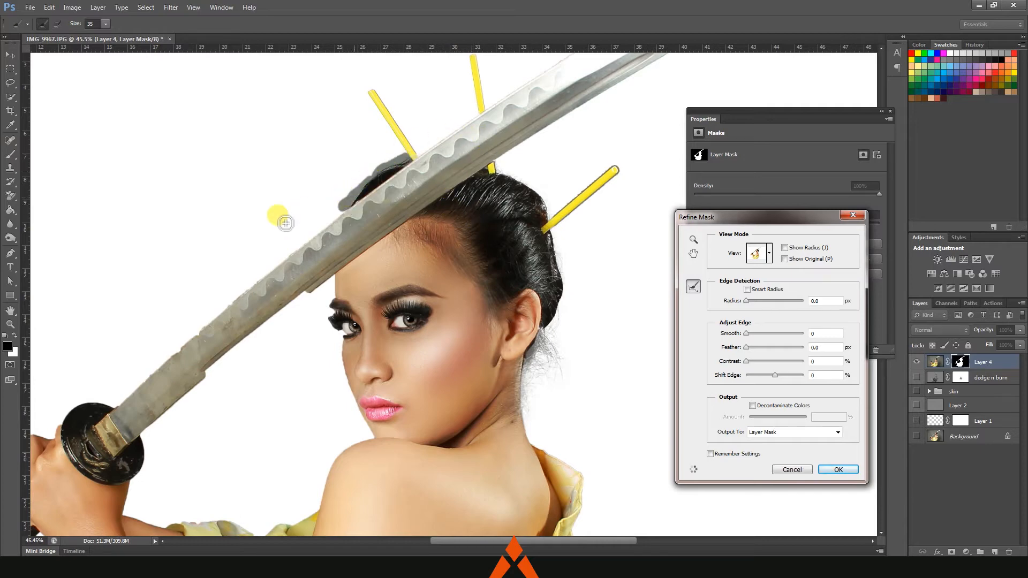
- Set the mask's edge detection radius to 2.6 px with Smart Radius off and rebrush the hair behind the blade
{"action": "left_click_drag", "start_coordinate": [745, 300], "coordinate": [754, 300]}
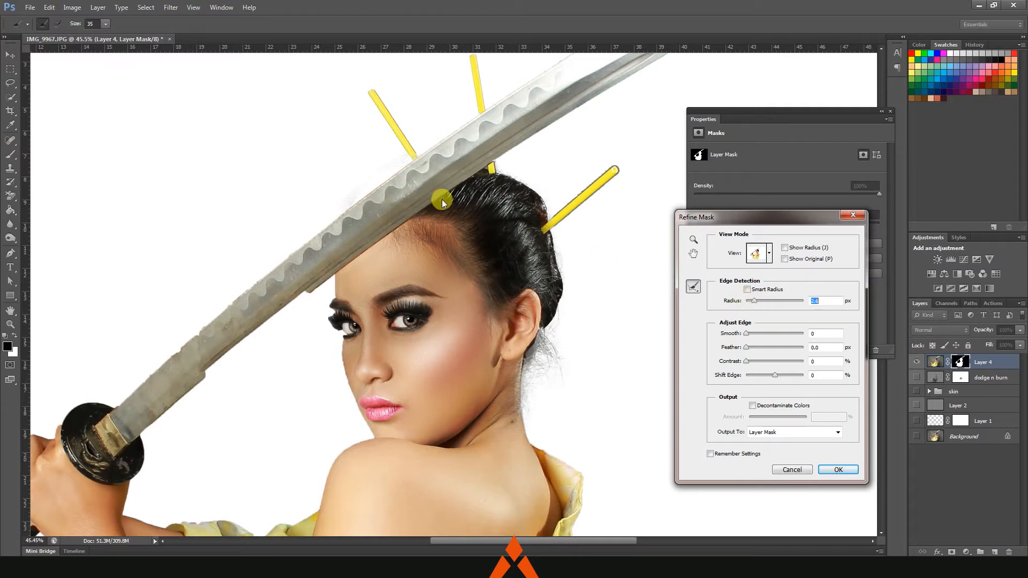
{"action": "mouse_move", "coordinate": [399, 160]}
{"action": "left_mouse_down"}
{"action": "mouse_move", "coordinate": [379, 182]}
{"action": "mouse_move", "coordinate": [416, 165]}
{"action": "mouse_move", "coordinate": [363, 207]}
{"action": "mouse_move", "coordinate": [388, 181]}
{"action": "left_mouse_up"}
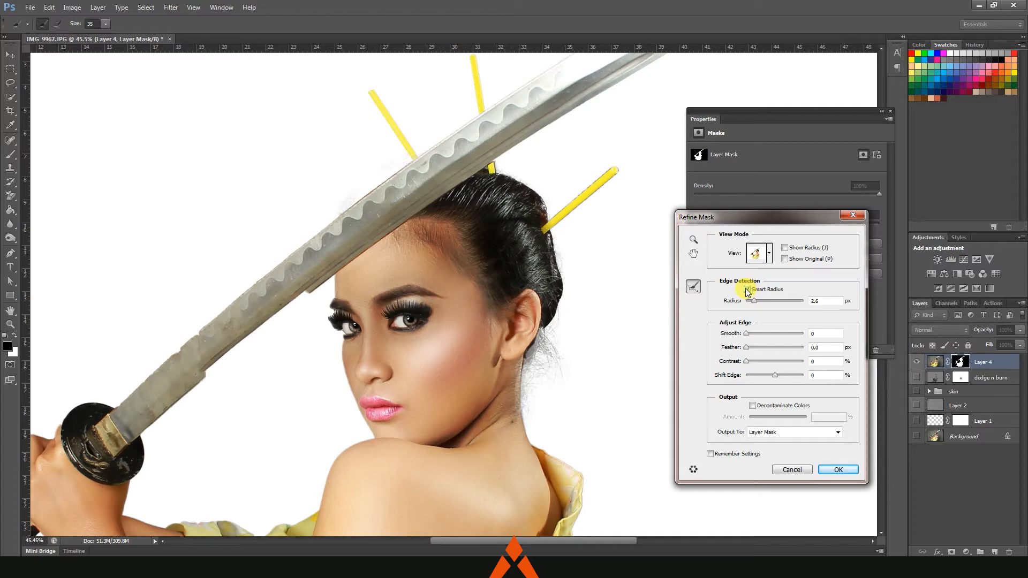
{"action": "left_click", "coordinate": [747, 290]}
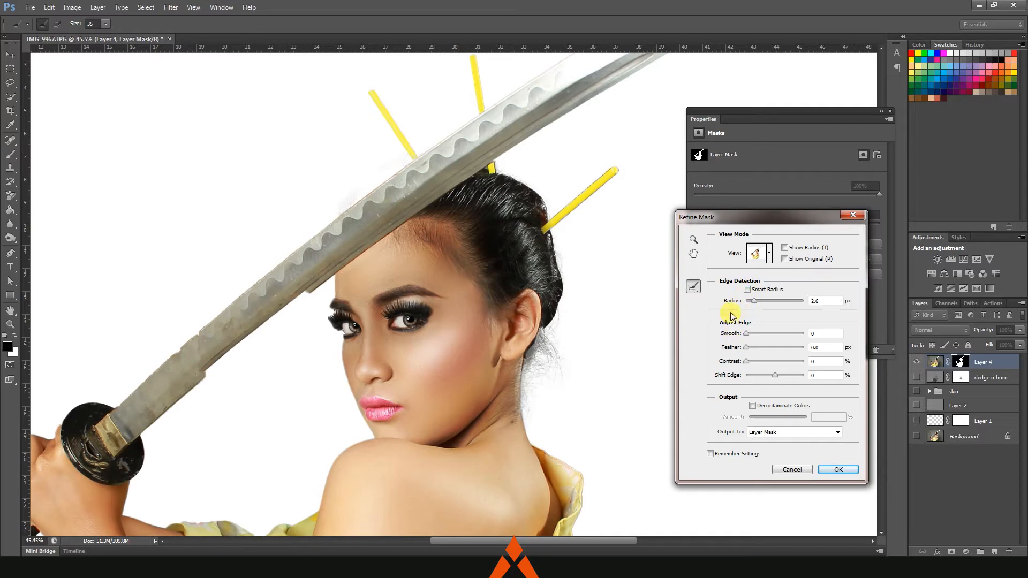
- Try Shift Edge values of -27% and +59% while rebrushing the hair edges behind the blade and by the ear
{"action": "left_click_drag", "start_coordinate": [775, 374], "coordinate": [767, 375]}
{"action": "mouse_move", "coordinate": [382, 180]}
{"action": "left_mouse_down"}
{"action": "mouse_move", "coordinate": [410, 172]}
{"action": "mouse_move", "coordinate": [371, 185]}
{"action": "mouse_move", "coordinate": [415, 166]}
{"action": "mouse_move", "coordinate": [381, 191]}
{"action": "left_mouse_up"}
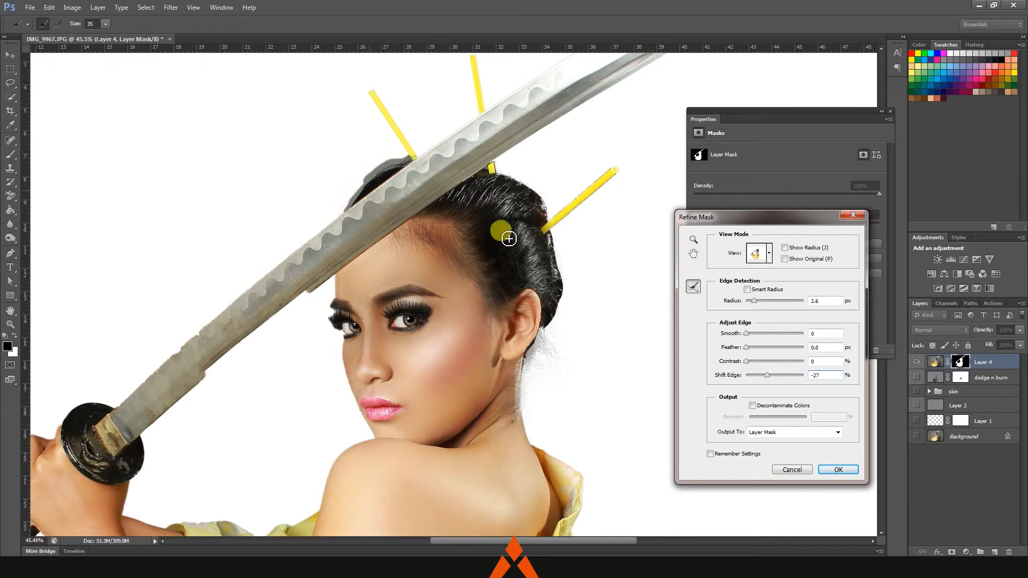
{"action": "left_click_drag", "start_coordinate": [767, 375], "coordinate": [791, 375]}
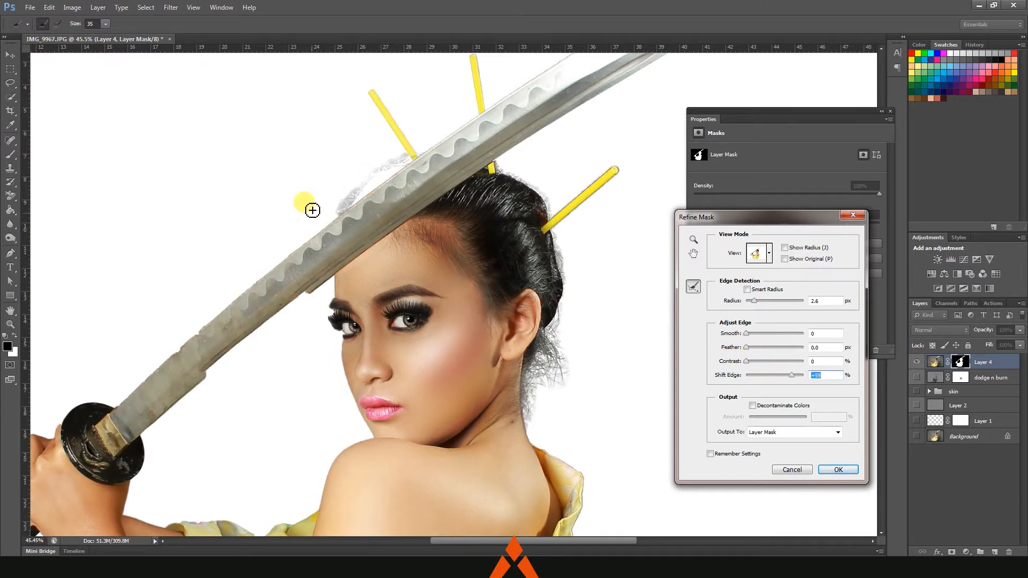
{"action": "mouse_move", "coordinate": [393, 169]}
{"action": "left_mouse_down"}
{"action": "mouse_move", "coordinate": [351, 206]}
{"action": "mouse_move", "coordinate": [413, 168]}
{"action": "left_mouse_up"}
{"action": "left_click_drag", "start_coordinate": [355, 211], "coordinate": [413, 157]}
{"action": "left_click_drag", "start_coordinate": [523, 304], "coordinate": [536, 316]}
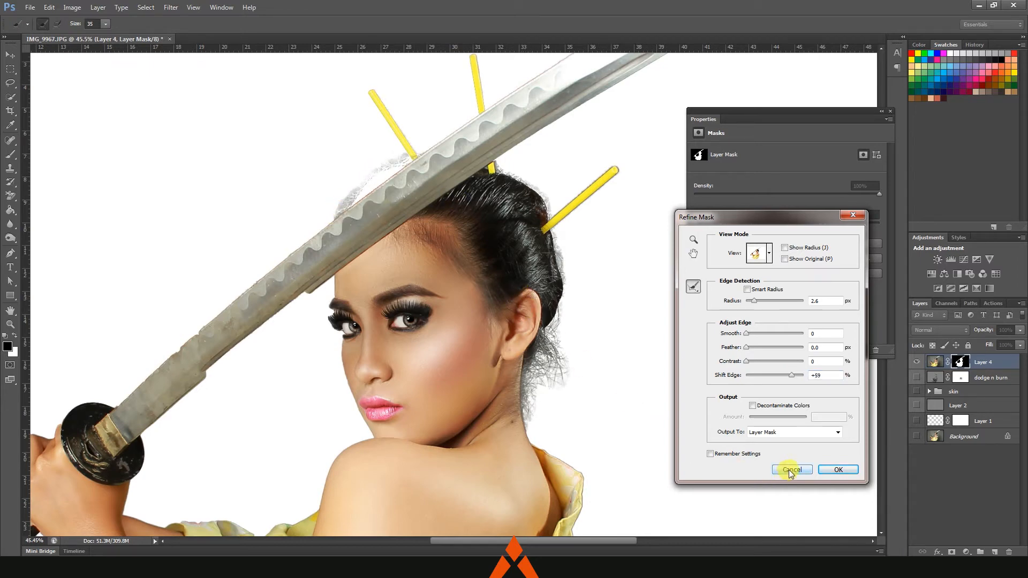
- Set Shift Edge to 0%, rebrush the hair behind the blade and at the nape, and apply the mask refinement
{"action": "left_click", "coordinate": [821, 375]}
{"action": "type", "text": "0"}
{"action": "mouse_move", "coordinate": [345, 206]}
{"action": "left_mouse_down"}
{"action": "mouse_move", "coordinate": [378, 193]}
{"action": "mouse_move", "coordinate": [353, 209]}
{"action": "mouse_move", "coordinate": [428, 154]}
{"action": "left_mouse_up"}
{"action": "mouse_move", "coordinate": [540, 348]}
{"action": "left_mouse_down"}
{"action": "mouse_move", "coordinate": [532, 360]}
{"action": "mouse_move", "coordinate": [500, 344]}
{"action": "left_mouse_up"}
{"action": "left_click", "coordinate": [838, 470]}
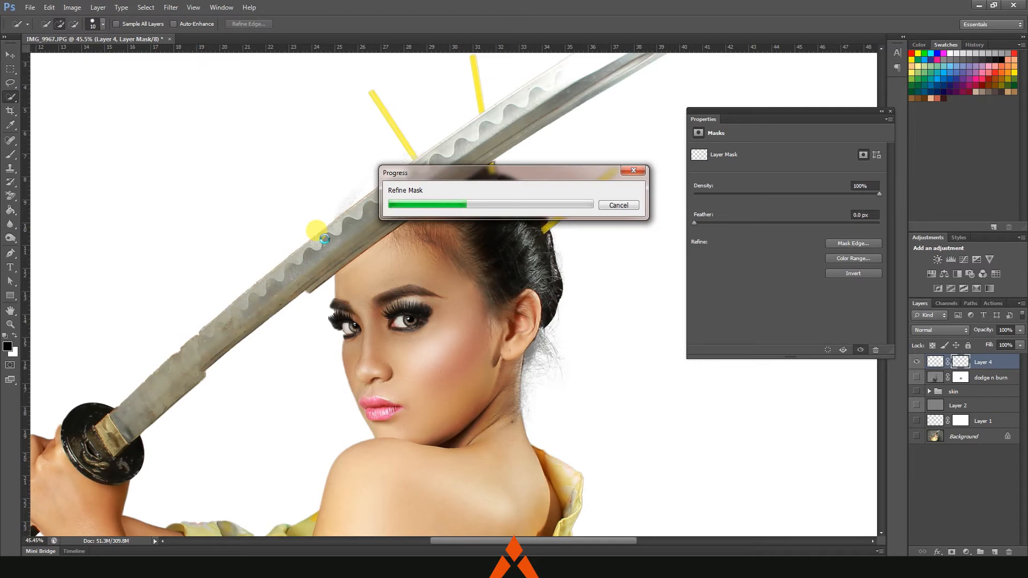
- Duplicate the masked Layer 4 seven times to strengthen the faint hair strands
{"action": "key", "text": "x"}
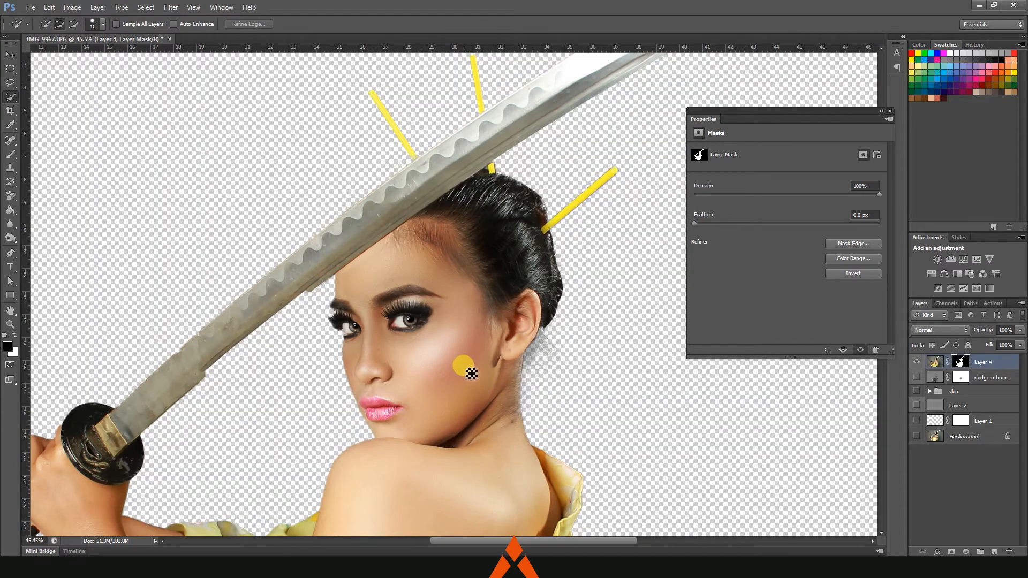
{"action": "key", "text": "ctrl+j"}
{"action": "key", "text": "ctrl+j"}
{"action": "key", "text": "ctrl+j"}
{"action": "key", "text": "ctrl+j"}
{"action": "key", "text": "ctrl+j"}
{"action": "key", "text": "ctrl+j"}
{"action": "key", "text": "ctrl+j"}
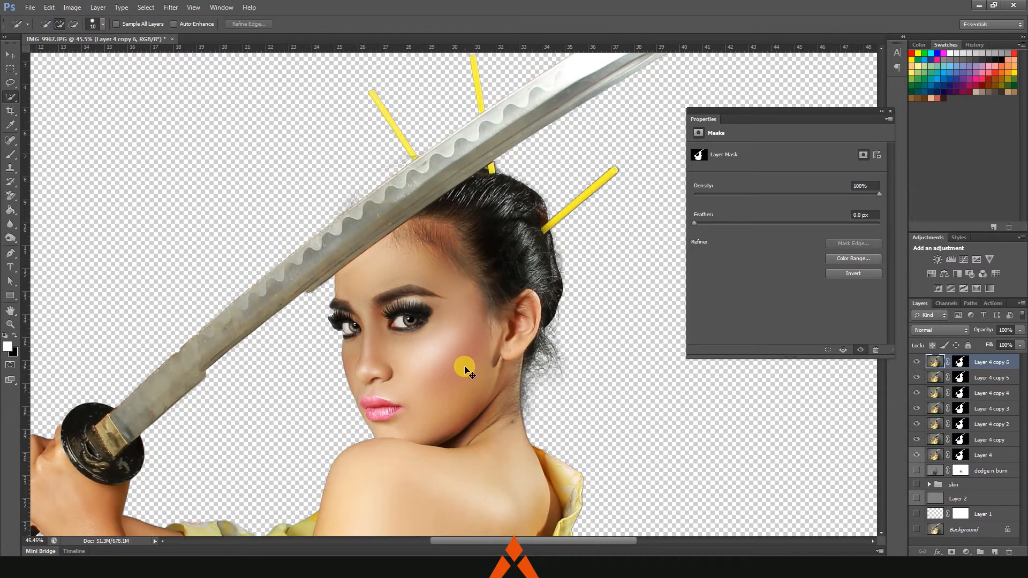
- Try painting over the blade area of Layer 4 copy 7 with a 35% opacity brush, and delete that copy
{"action": "left_click", "coordinate": [10, 154]}
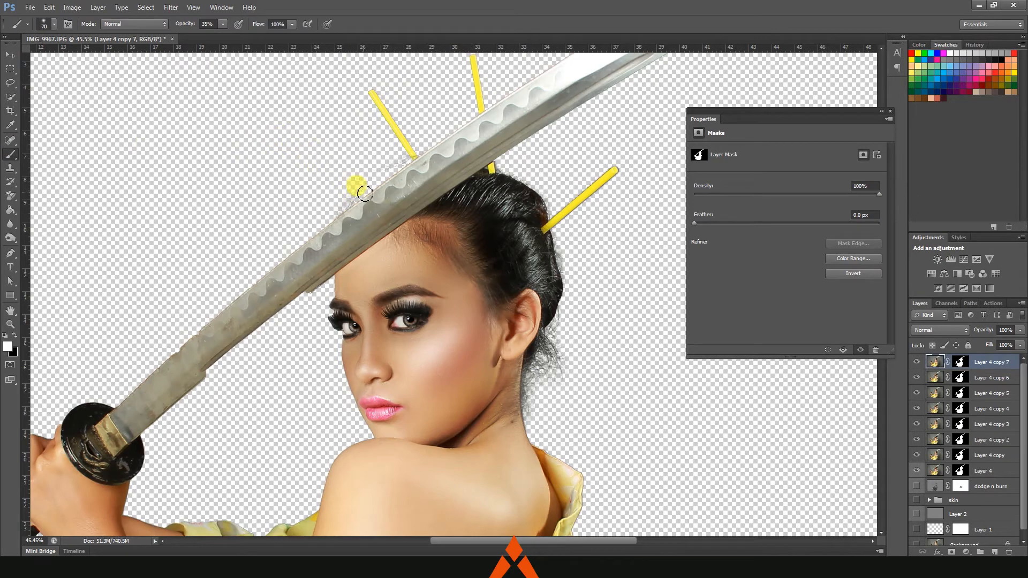
{"action": "mouse_move", "coordinate": [365, 193]}
{"action": "left_mouse_down"}
{"action": "mouse_move", "coordinate": [437, 222]}
{"action": "mouse_move", "coordinate": [358, 202]}
{"action": "mouse_move", "coordinate": [407, 162]}
{"action": "mouse_move", "coordinate": [311, 253]}
{"action": "mouse_move", "coordinate": [395, 184]}
{"action": "mouse_move", "coordinate": [411, 187]}
{"action": "mouse_move", "coordinate": [390, 248]}
{"action": "left_mouse_up"}
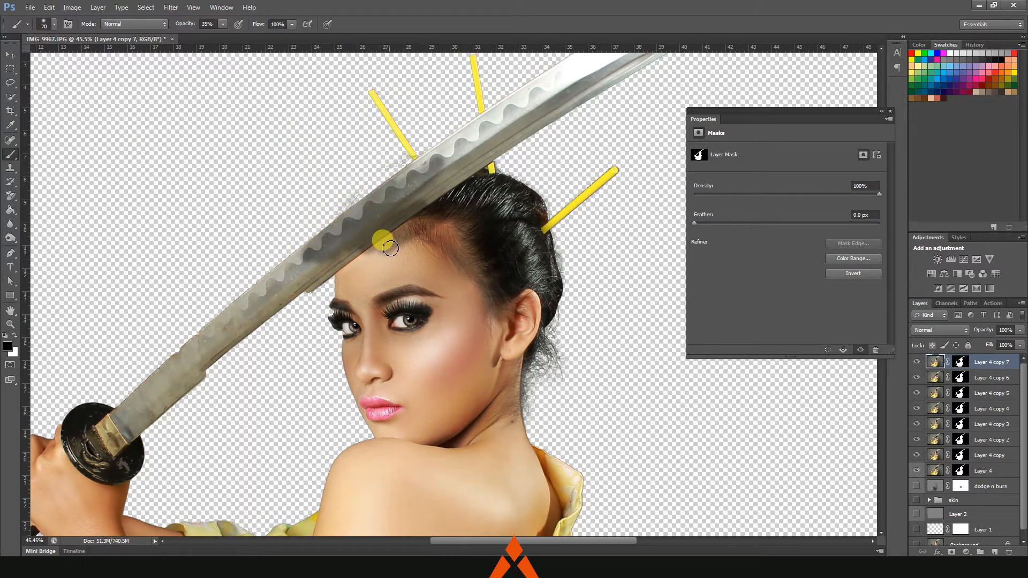
{"action": "left_click", "coordinate": [890, 111]}
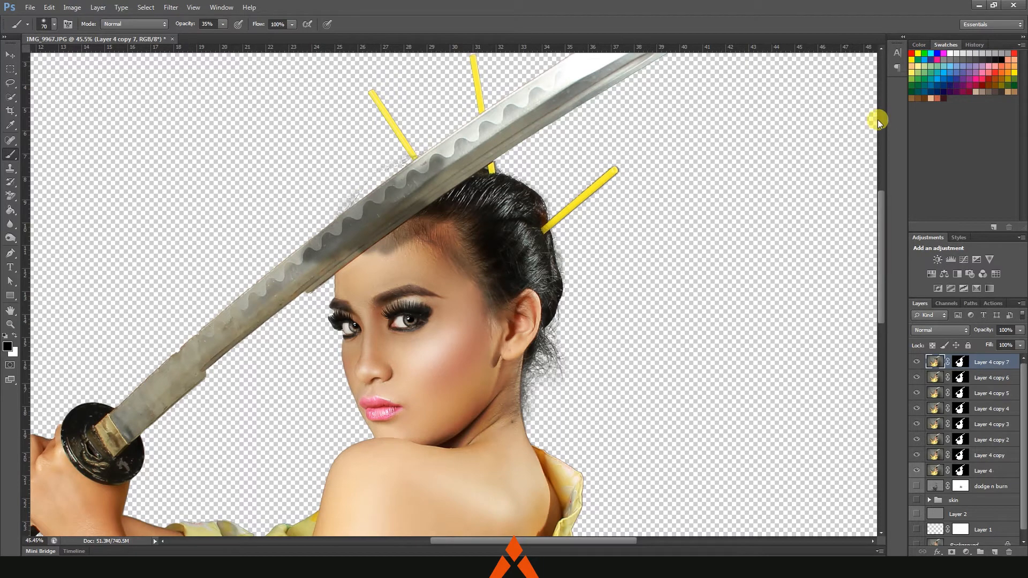
{"action": "key", "text": "Delete"}
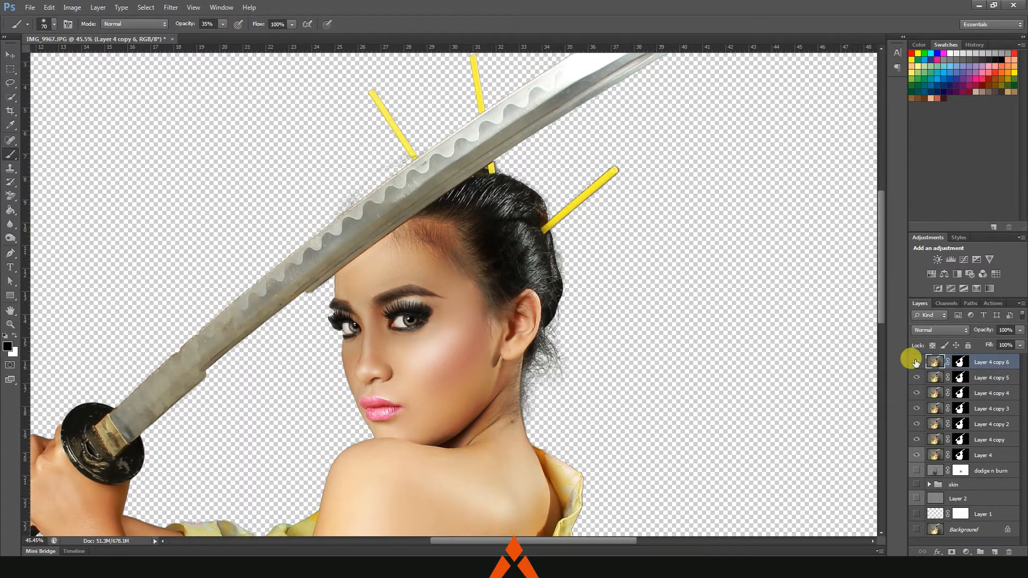
- Paint white at 100% opacity on Layer 4 copy 6's mask to bring back the hair behind the blade
{"action": "left_click", "coordinate": [960, 363]}
{"action": "left_click", "coordinate": [959, 362]}
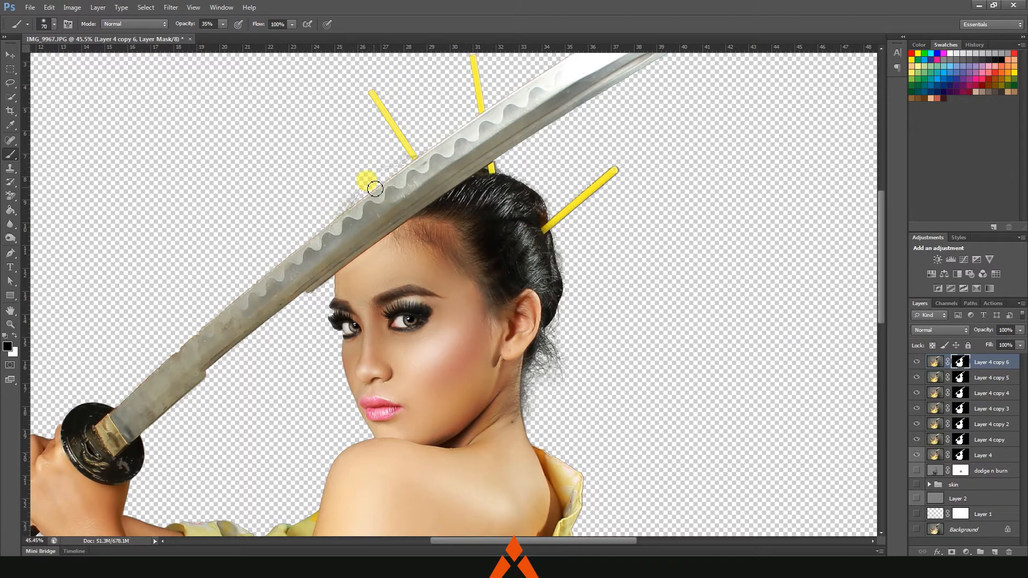
{"action": "key", "text": "x"}
{"action": "mouse_move", "coordinate": [374, 188]}
{"action": "left_mouse_down"}
{"action": "mouse_move", "coordinate": [350, 205]}
{"action": "mouse_move", "coordinate": [408, 165]}
{"action": "mouse_move", "coordinate": [345, 199]}
{"action": "left_mouse_up"}
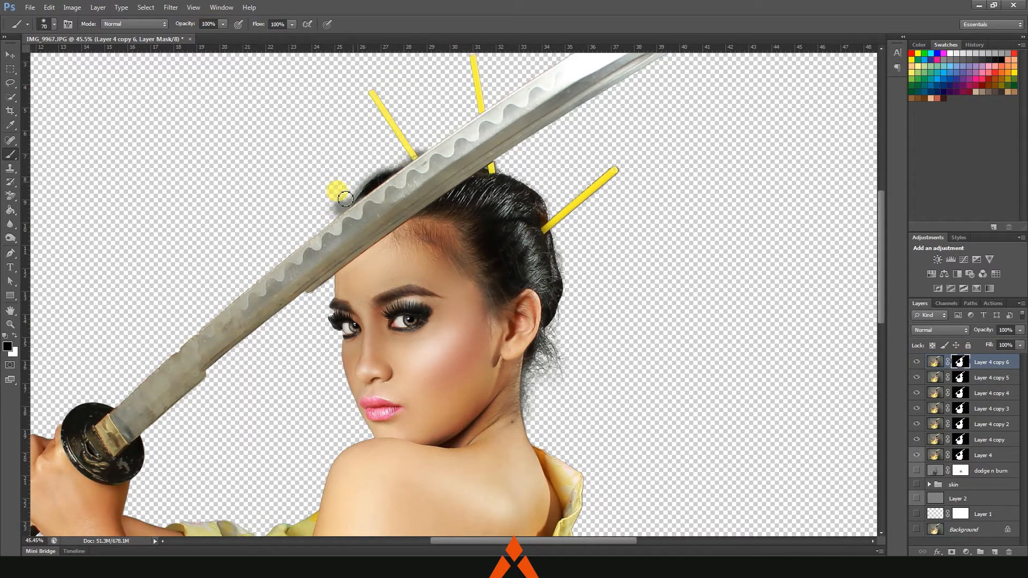
- Place background11_by_alicefaux_d1ro6n4 from the Downloads folder into the portrait document, accepting the Camera Raw defaults and scaling it over the whole canvas
{"action": "key", "text": "ctrl+minus"}
{"action": "key", "text": "ctrl+minus"}
{"action": "key", "text": "ctrl+minus"}
{"action": "key", "text": "ctrl+plus"}
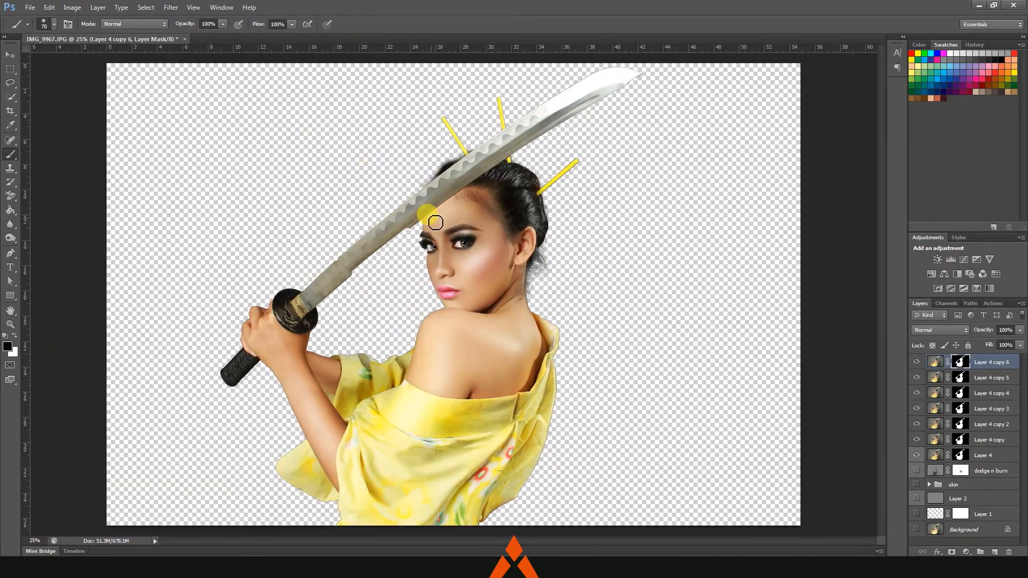
{"action": "left_click", "coordinate": [76, 568]}
{"action": "left_click", "coordinate": [73, 528]}
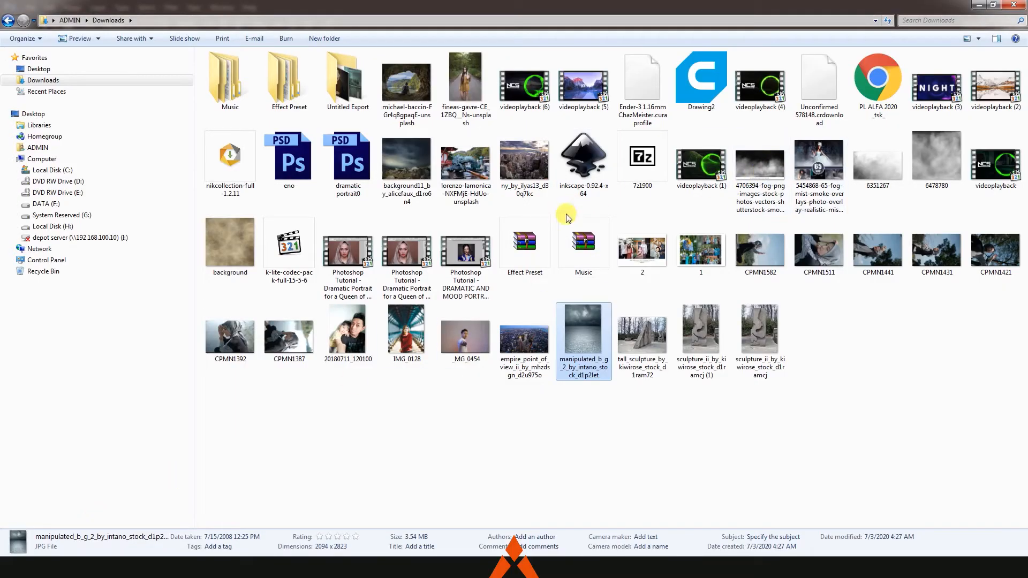
{"action": "left_click_drag", "start_coordinate": [410, 160], "coordinate": [423, 289]}
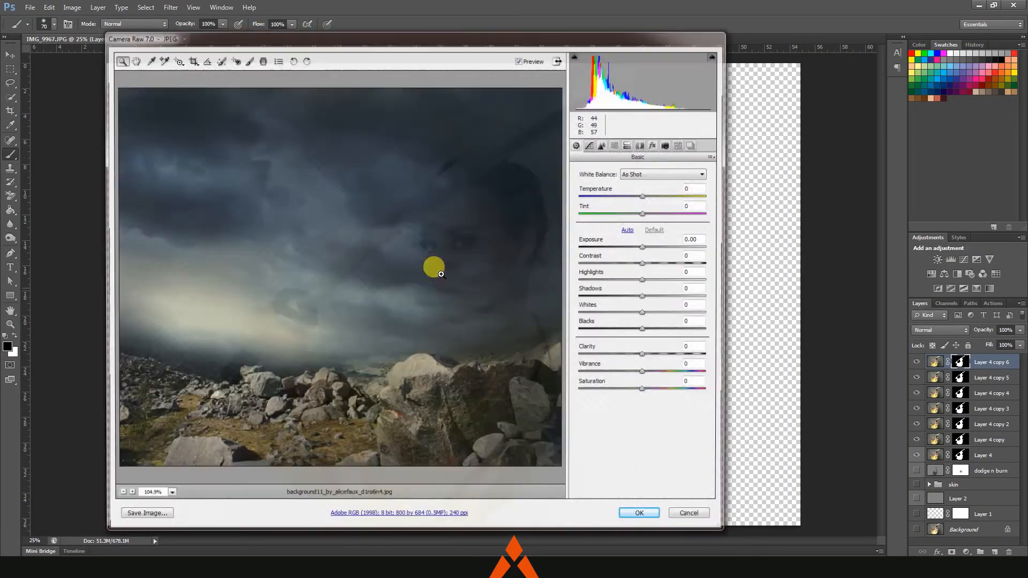
{"action": "left_click", "coordinate": [642, 518]}
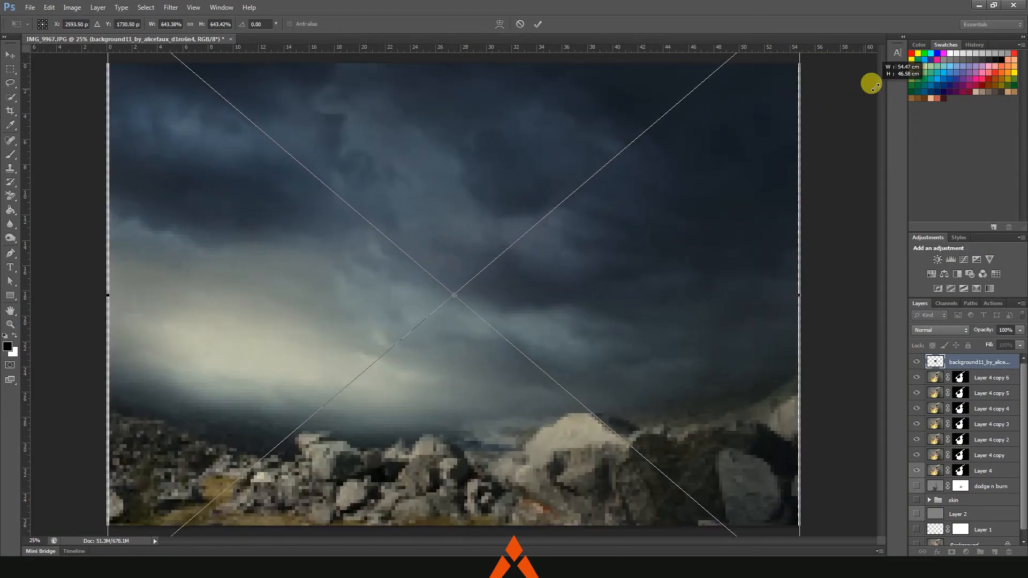
{"action": "key", "text": "Return"}
{"action": "key", "text": "b"}
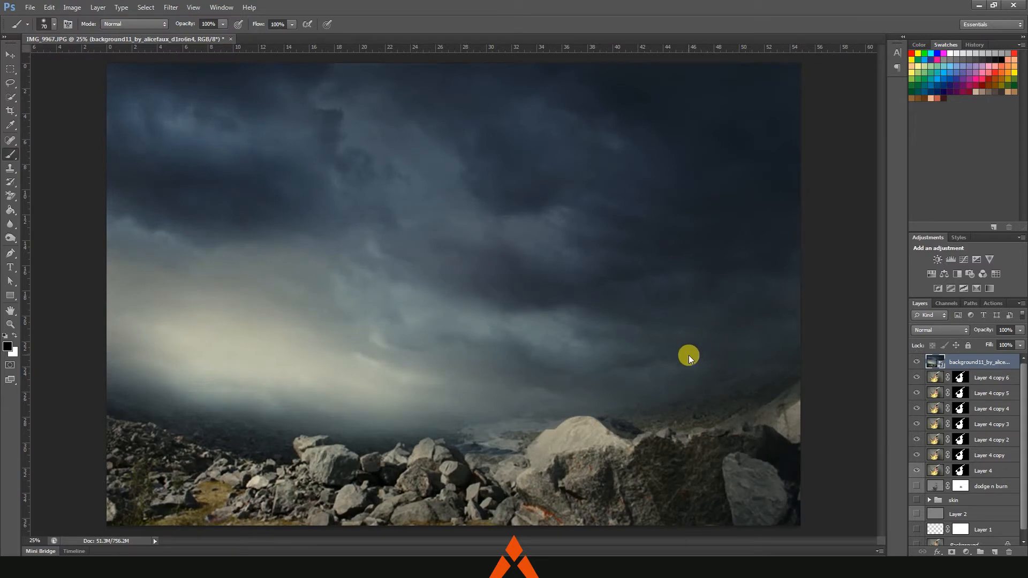
- Move the placed stormy background layer beneath Layer 4 so it sits behind the woman
{"action": "left_click", "coordinate": [688, 357]}
{"action": "left_click", "coordinate": [525, 213]}
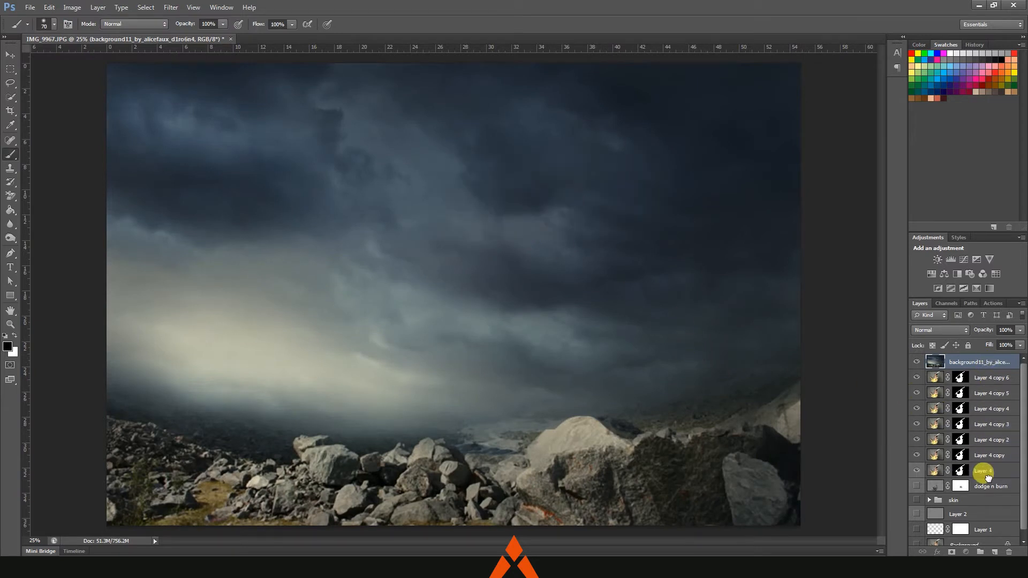
{"action": "left_click_drag", "start_coordinate": [987, 477], "coordinate": [989, 478]}
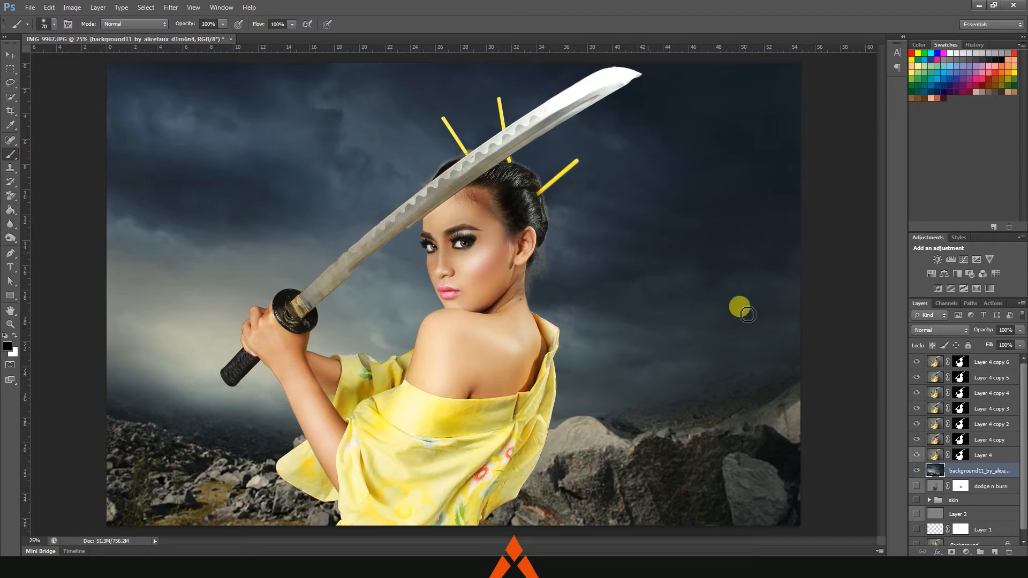
- Delete all the duplicates of Layer 4, keeping only the original masked layer above the background
{"action": "left_click", "coordinate": [992, 364]}
{"action": "key", "text": "Delete"}
{"action": "key", "text": "Delete"}
{"action": "key", "text": "Delete"}
{"action": "key", "text": "Delete"}
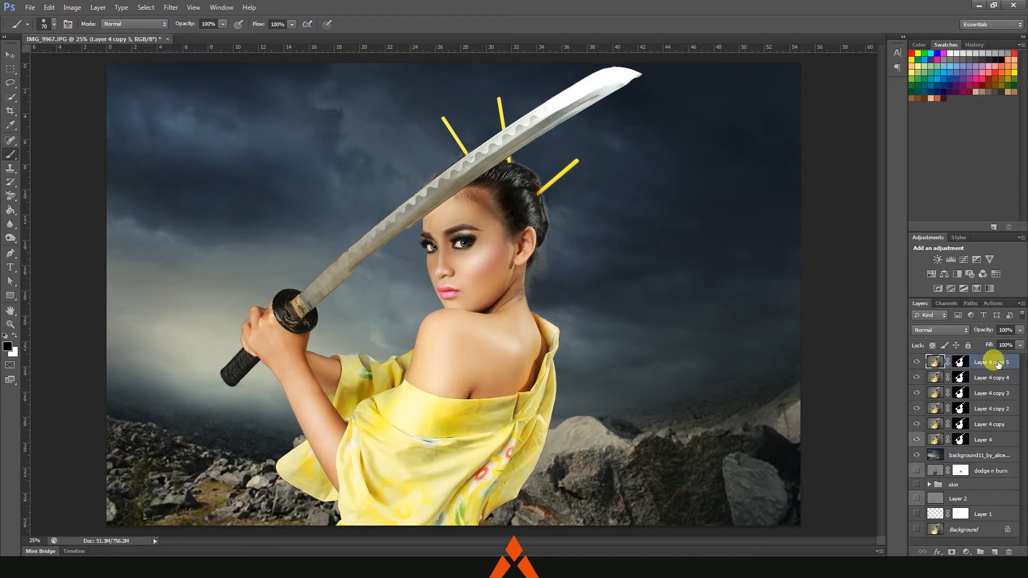
{"action": "key", "text": "Delete"}
{"action": "key", "text": "Delete"}
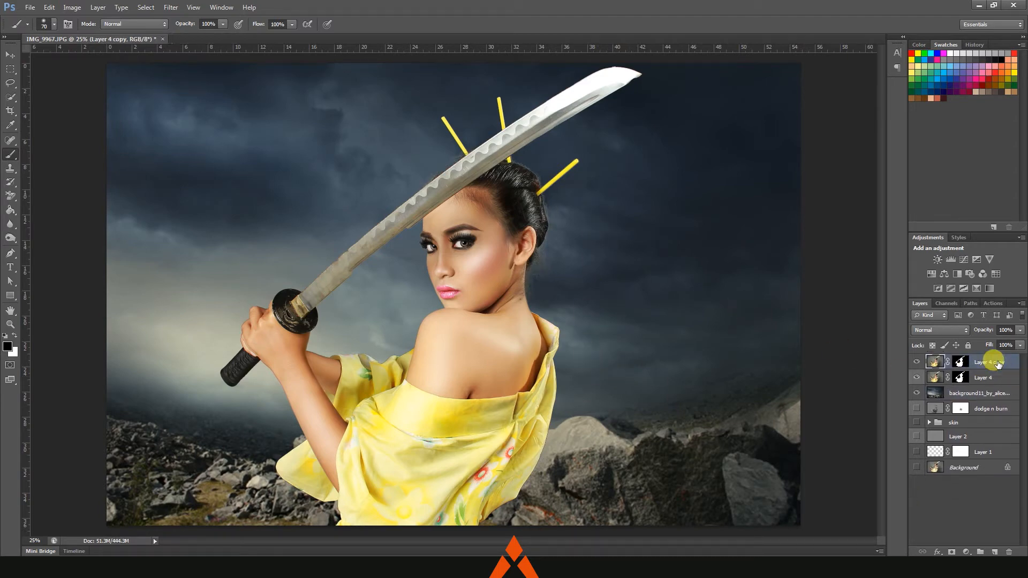
- Paint white on Layer 4's mask with a 44 px brush to bring back the hair above the sword blade
{"action": "key", "text": "ctrl+plus"}
{"action": "key", "text": "ctrl+plus"}
{"action": "key", "text": "ctrl+plus"}
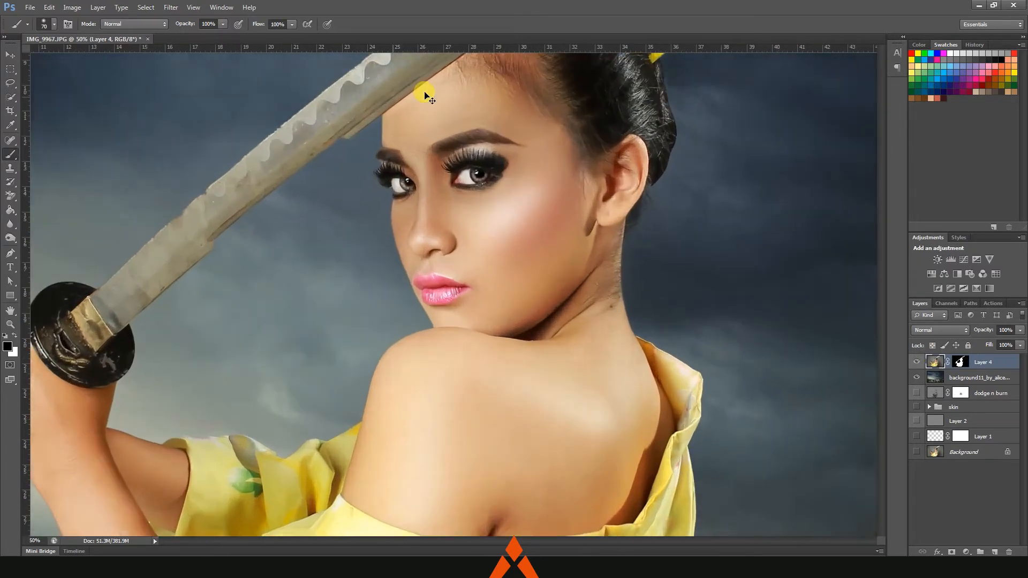
{"action": "left_click_drag", "start_coordinate": [426, 96], "coordinate": [513, 228]}
{"action": "right_click", "coordinate": [297, 356]}
{"action": "left_click_drag", "start_coordinate": [361, 407], "coordinate": [384, 410]}
{"action": "left_click", "coordinate": [959, 362]}
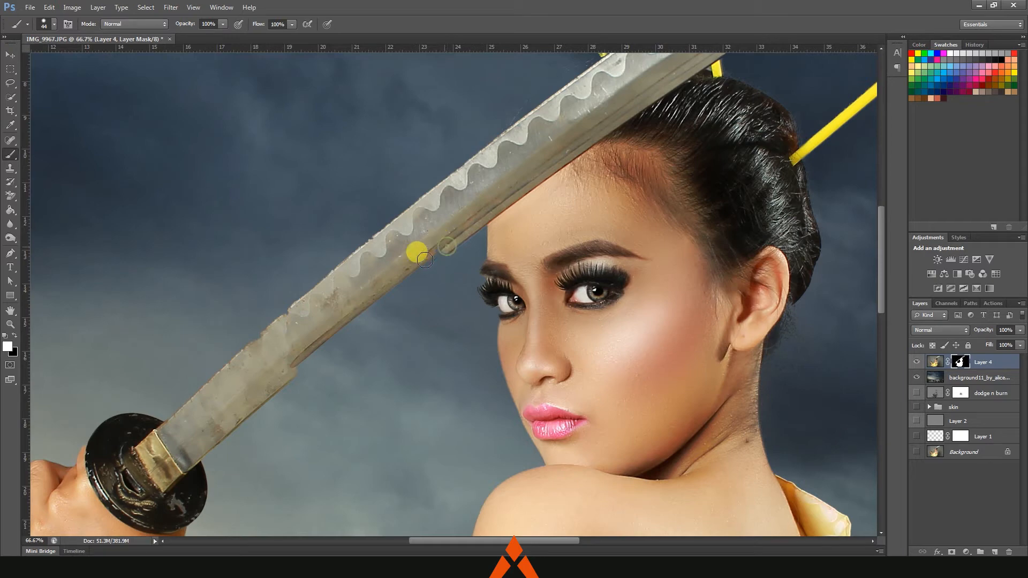
{"action": "left_click_drag", "start_coordinate": [510, 179], "coordinate": [449, 289]}
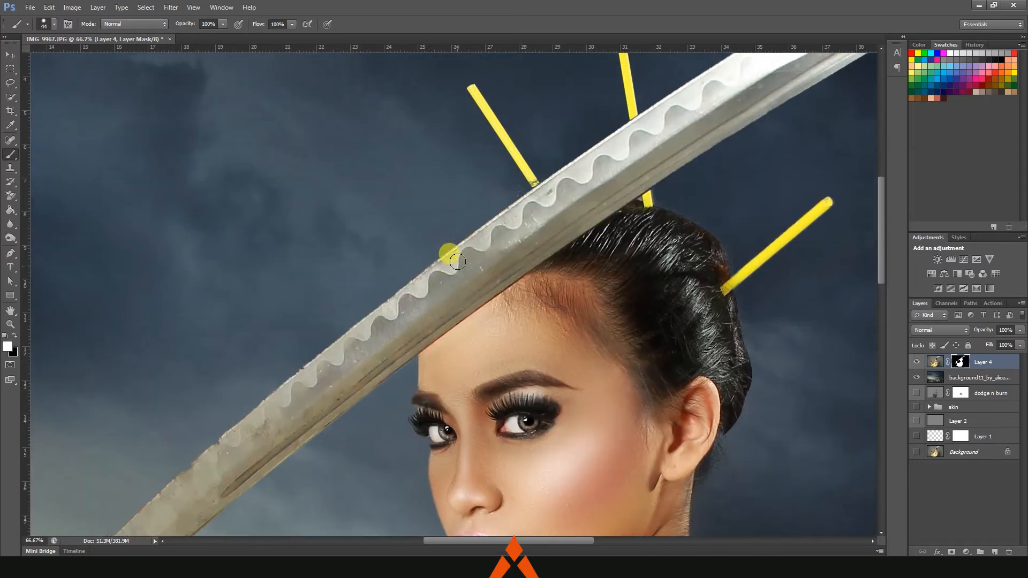
{"action": "mouse_move", "coordinate": [455, 253]}
{"action": "left_mouse_down"}
{"action": "mouse_move", "coordinate": [493, 215]}
{"action": "mouse_move", "coordinate": [539, 188]}
{"action": "mouse_move", "coordinate": [478, 216]}
{"action": "mouse_move", "coordinate": [431, 274]}
{"action": "left_mouse_up"}
{"action": "left_click_drag", "start_coordinate": [665, 261], "coordinate": [585, 185]}
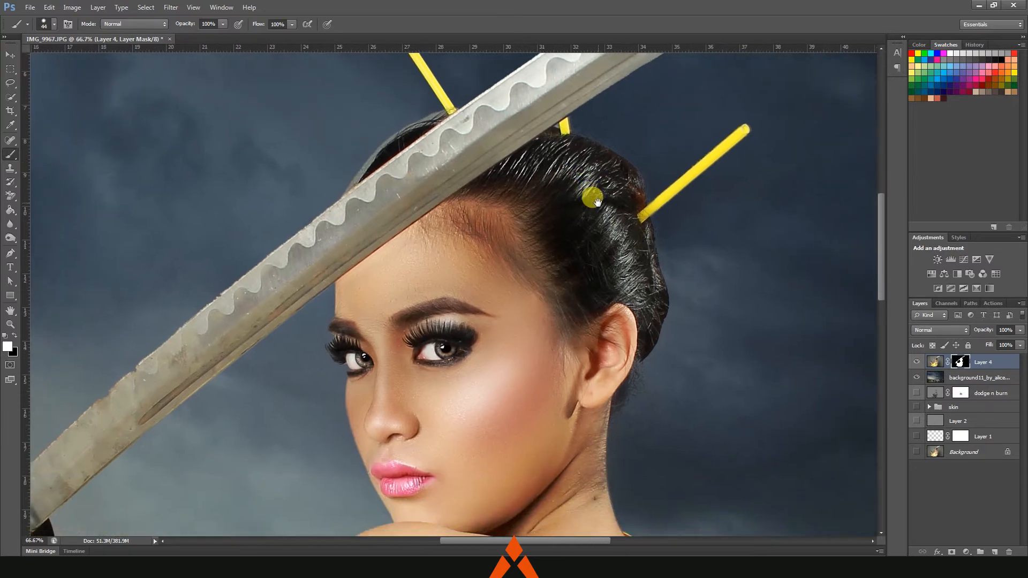
- Inspect the cutout's edges around the face, neck, shoulder, hands and robe against the stormy background
{"action": "mouse_move", "coordinate": [593, 312]}
{"action": "left_mouse_down"}
{"action": "mouse_move", "coordinate": [578, 270]}
{"action": "mouse_move", "coordinate": [393, 374]}
{"action": "mouse_move", "coordinate": [343, 323]}
{"action": "left_mouse_up"}
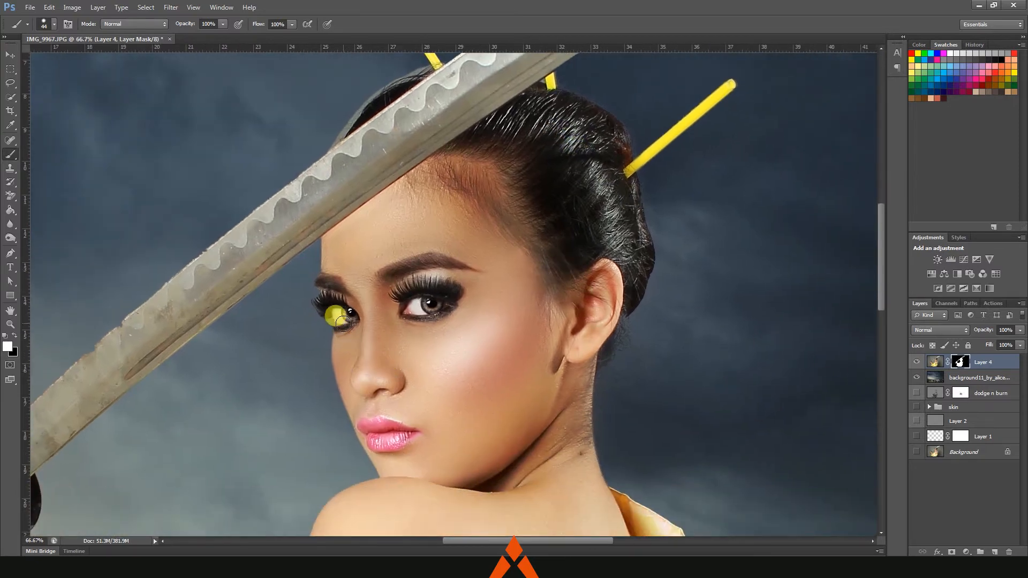
{"action": "left_click_drag", "start_coordinate": [481, 338], "coordinate": [461, 241]}
{"action": "left_click_drag", "start_coordinate": [517, 408], "coordinate": [544, 265]}
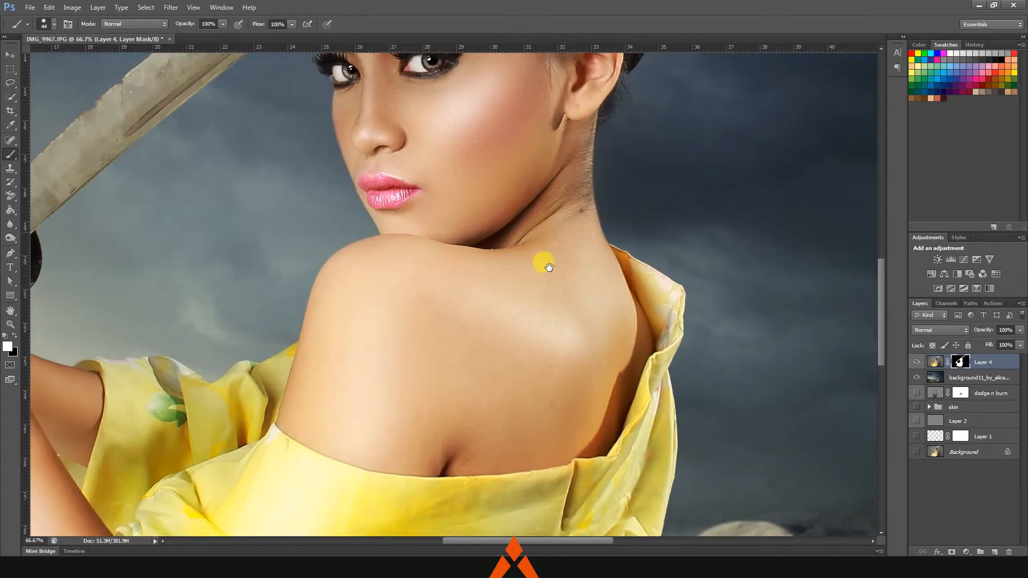
{"action": "left_click_drag", "start_coordinate": [202, 397], "coordinate": [449, 379]}
{"action": "left_click_drag", "start_coordinate": [186, 305], "coordinate": [189, 273]}
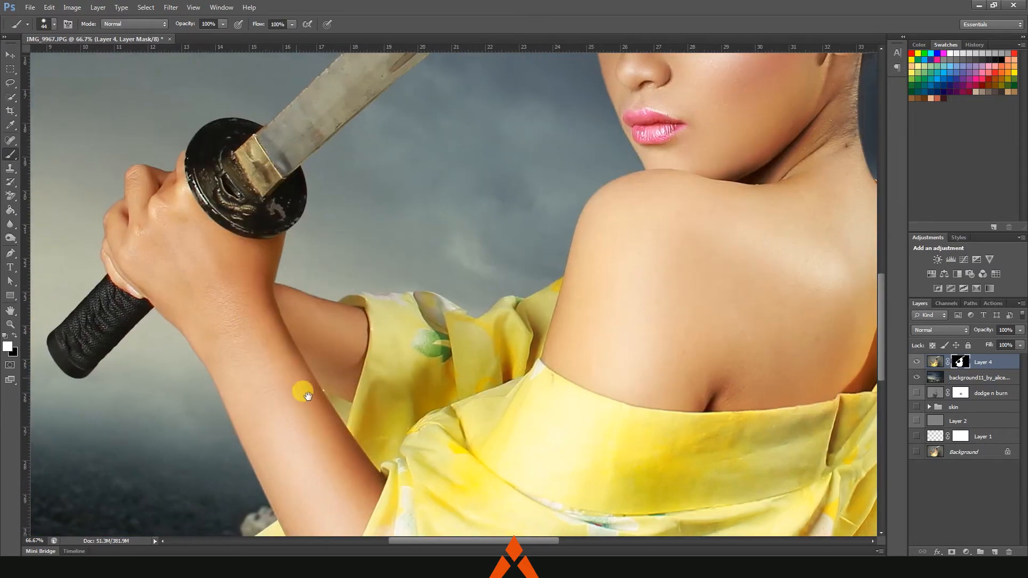
{"action": "left_click_drag", "start_coordinate": [304, 395], "coordinate": [248, 230]}
{"action": "left_click_drag", "start_coordinate": [342, 395], "coordinate": [293, 204]}
{"action": "left_click_drag", "start_coordinate": [543, 319], "coordinate": [391, 476]}
{"action": "left_click_drag", "start_coordinate": [517, 227], "coordinate": [475, 426]}
{"action": "left_click_drag", "start_coordinate": [514, 146], "coordinate": [479, 374]}
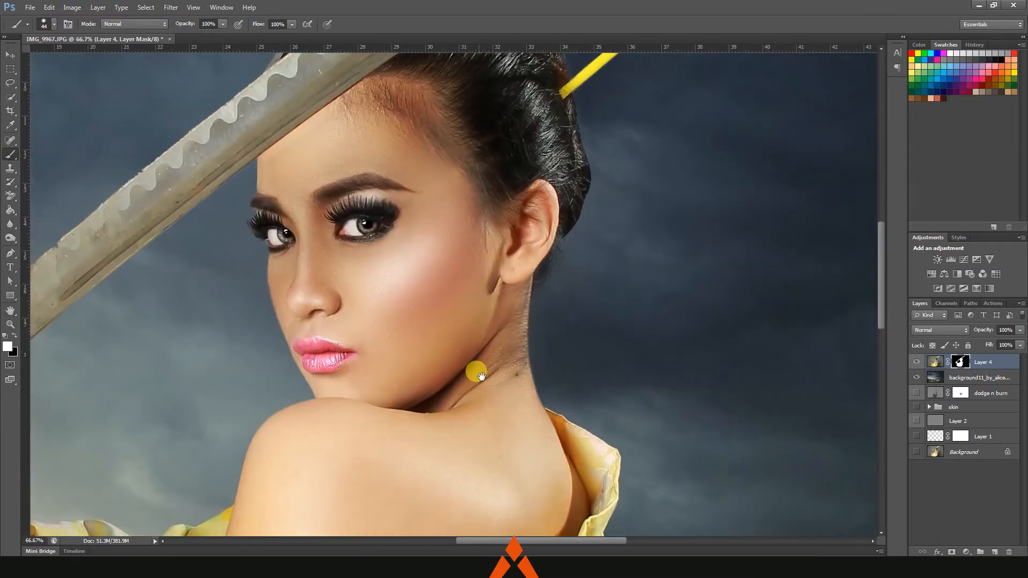
- Duplicate Layer 4, hide the original layer, and apply the layer mask on the copy
{"action": "key", "text": "ctrl+j"}
{"action": "left_click", "coordinate": [915, 377]}
{"action": "right_click", "coordinate": [959, 364]}
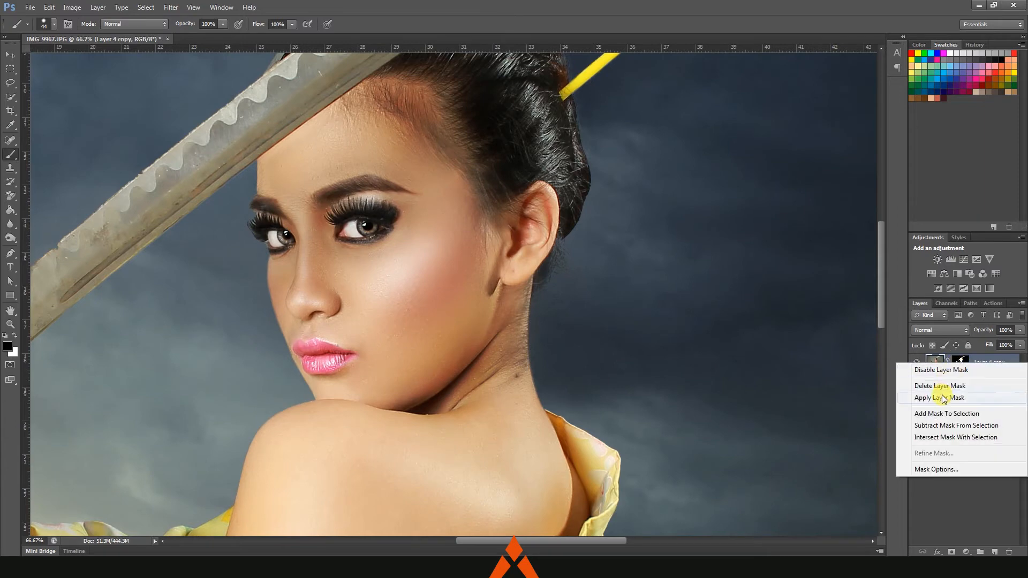
{"action": "left_click", "coordinate": [928, 395]}
- Add a new empty layer above Layer 4 copy and clip it to that layer
{"action": "right_click", "coordinate": [10, 238]}
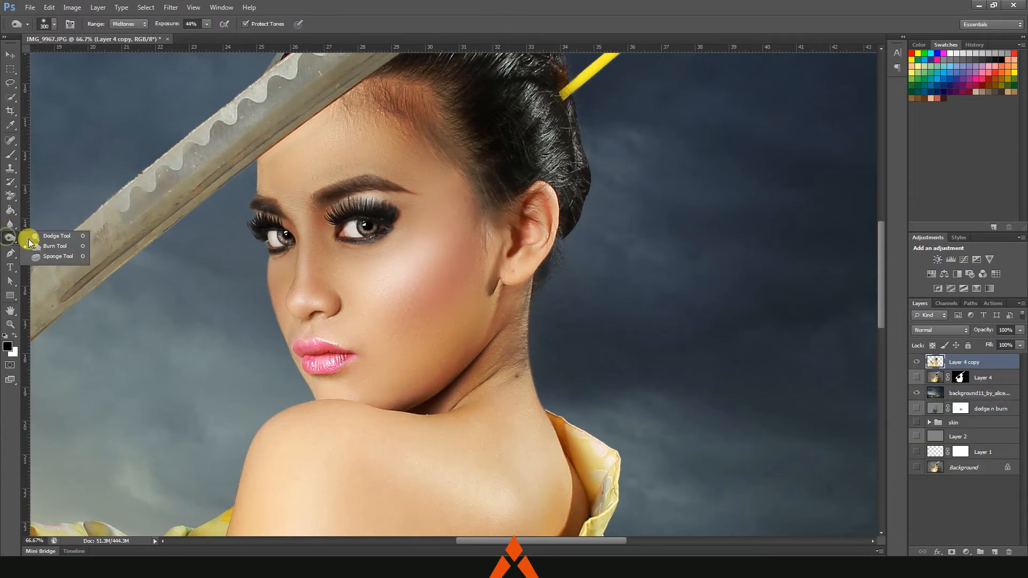
{"action": "left_click", "coordinate": [45, 245]}
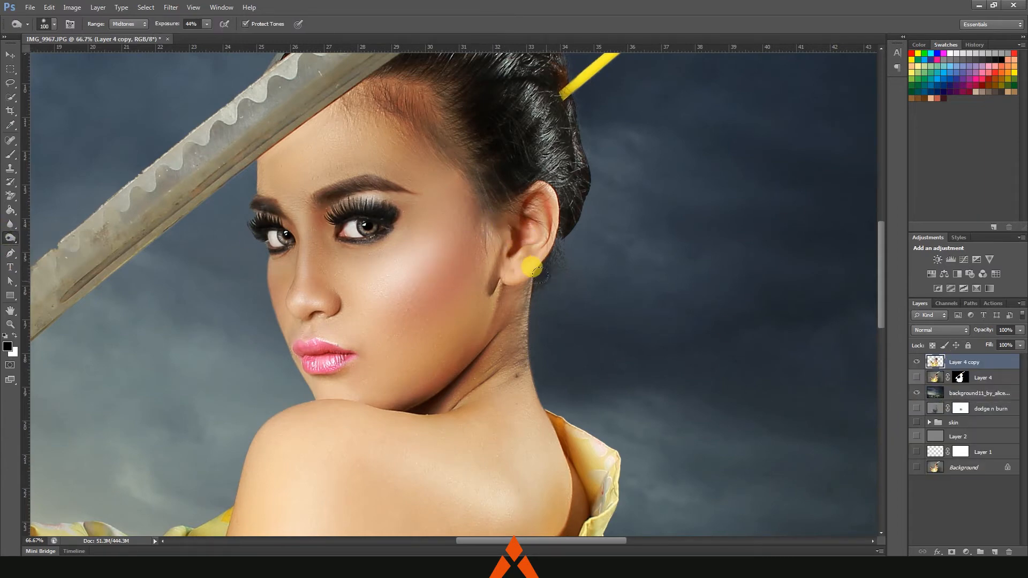
{"action": "left_click", "coordinate": [994, 552]}
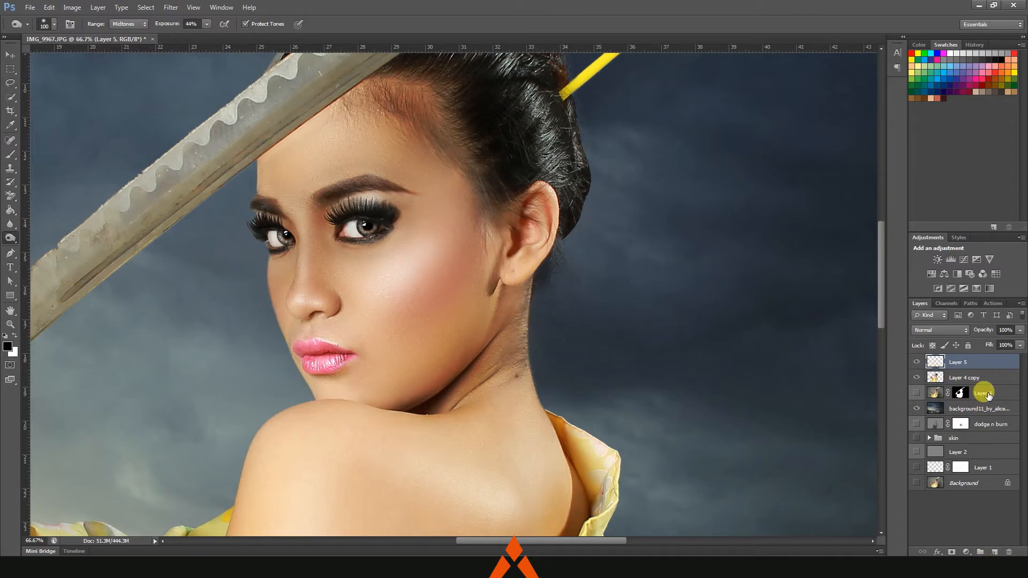
{"action": "right_click", "coordinate": [984, 362]}
{"action": "left_click", "coordinate": [907, 316]}
- Paint black on Layer 5 over the hair behind the ear and nape, with brush opacity lowered to 24%
{"action": "left_click", "coordinate": [10, 155]}
{"action": "mouse_move", "coordinate": [560, 260]}
{"action": "left_mouse_down"}
{"action": "mouse_move", "coordinate": [571, 284]}
{"action": "mouse_move", "coordinate": [591, 295]}
{"action": "mouse_move", "coordinate": [571, 303]}
{"action": "mouse_move", "coordinate": [549, 266]}
{"action": "mouse_move", "coordinate": [536, 298]}
{"action": "mouse_move", "coordinate": [557, 272]}
{"action": "left_mouse_up"}
{"action": "right_click", "coordinate": [591, 257]}
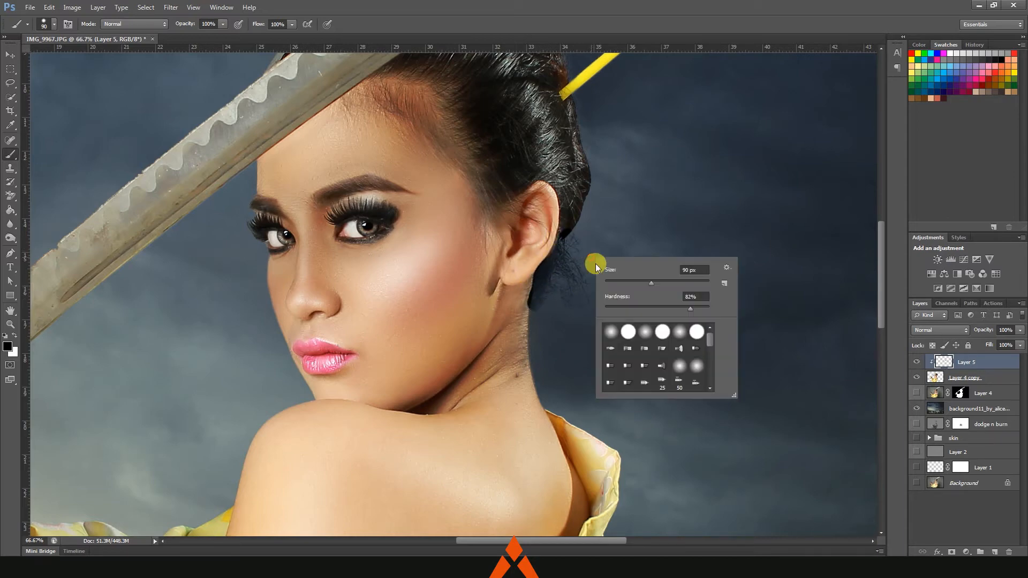
{"action": "left_click", "coordinate": [610, 306]}
{"action": "left_click", "coordinate": [222, 25]}
{"action": "left_click", "coordinate": [181, 37]}
{"action": "left_click", "coordinate": [567, 261]}
{"action": "key", "text": "]"}
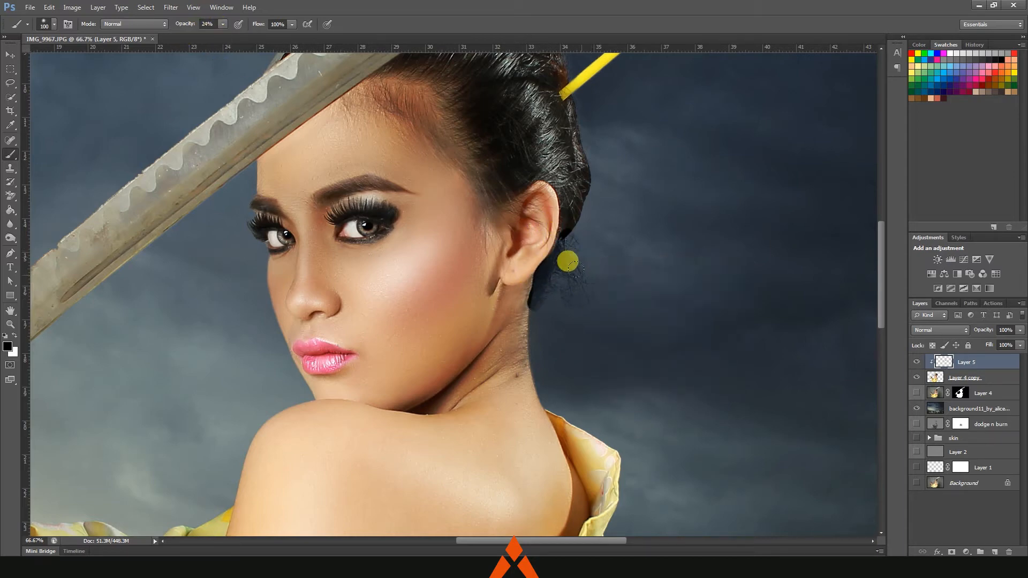
{"action": "key", "text": "bracketright"}
{"action": "key", "text": "bracketright"}
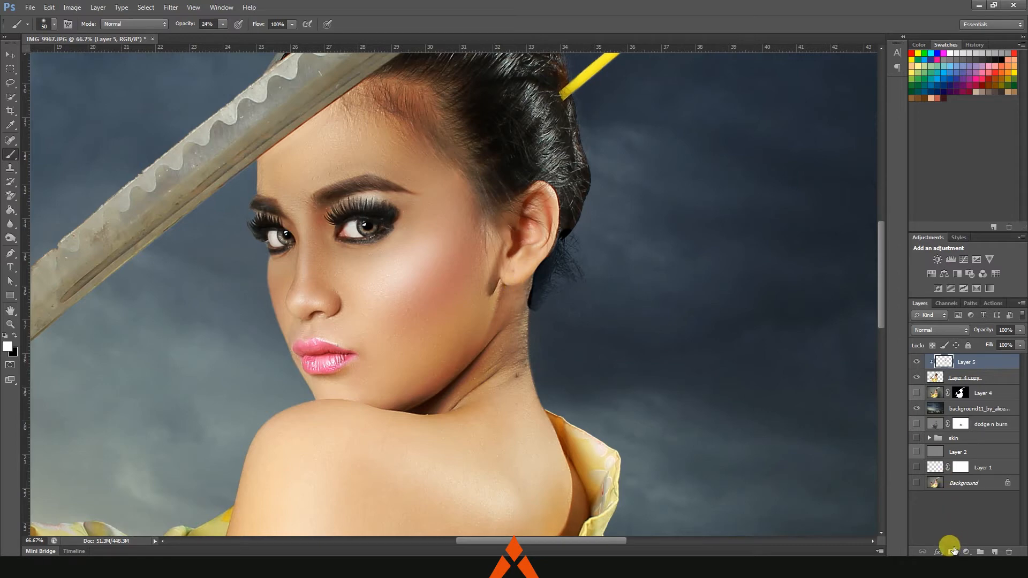
- Add a mask to Layer 5 and paint black on it at 24% opacity to clear the dark paint from the neck edge
{"action": "left_click", "coordinate": [951, 551]}
{"action": "key", "text": "bracketleft"}
{"action": "key", "text": "bracketleft"}
{"action": "key", "text": "bracketleft"}
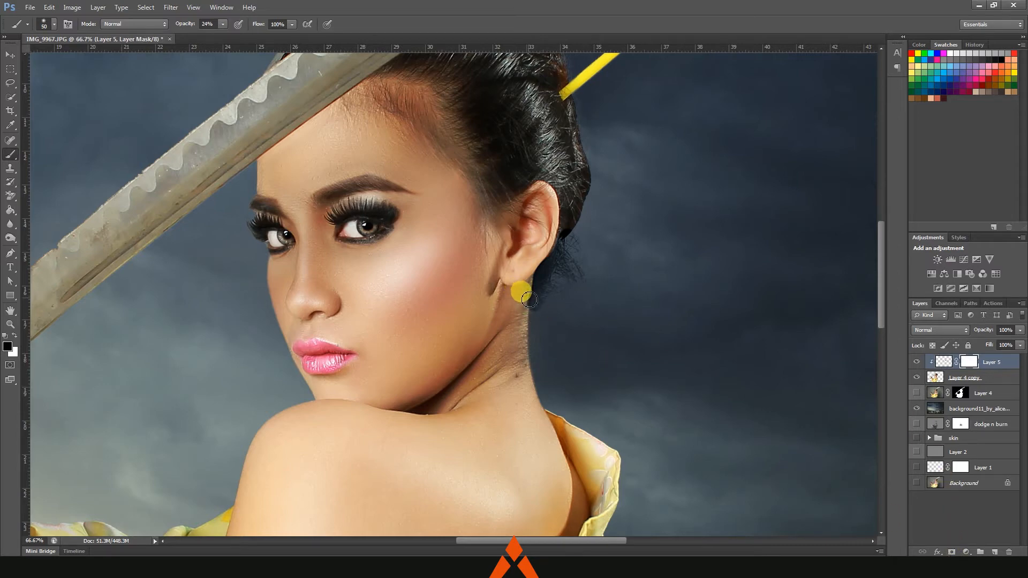
{"action": "key", "text": "ctrl+plus"}
{"action": "key", "text": "ctrl+plus"}
{"action": "key", "text": "bracketleft"}
{"action": "key", "text": "bracketleft"}
{"action": "key", "text": "bracketleft"}
{"action": "key", "text": "bracketleft"}
{"action": "key", "text": "bracketleft"}
{"action": "key", "text": "bracketleft"}
{"action": "key", "text": "bracketleft"}
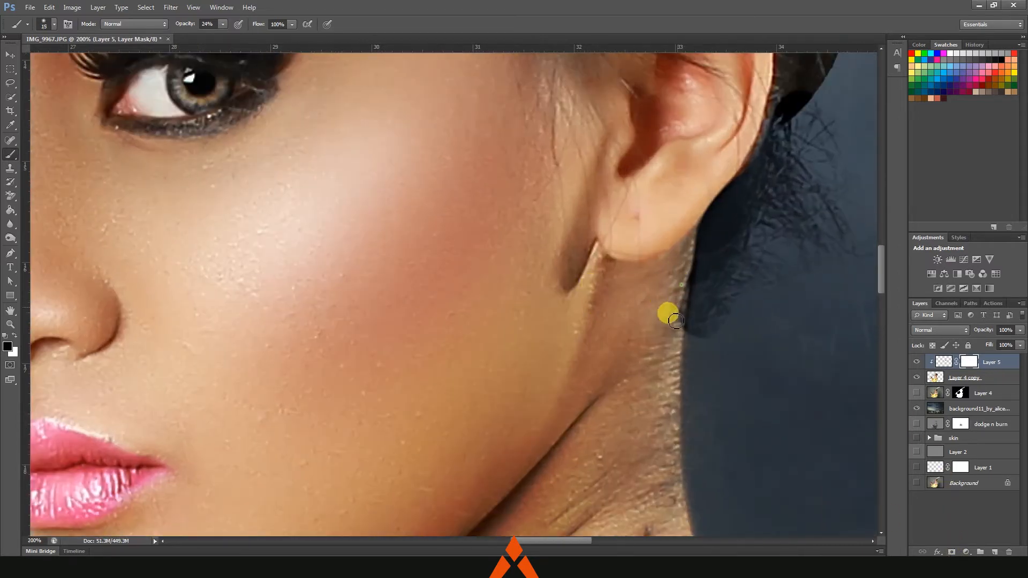
{"action": "key", "text": "bracketright"}
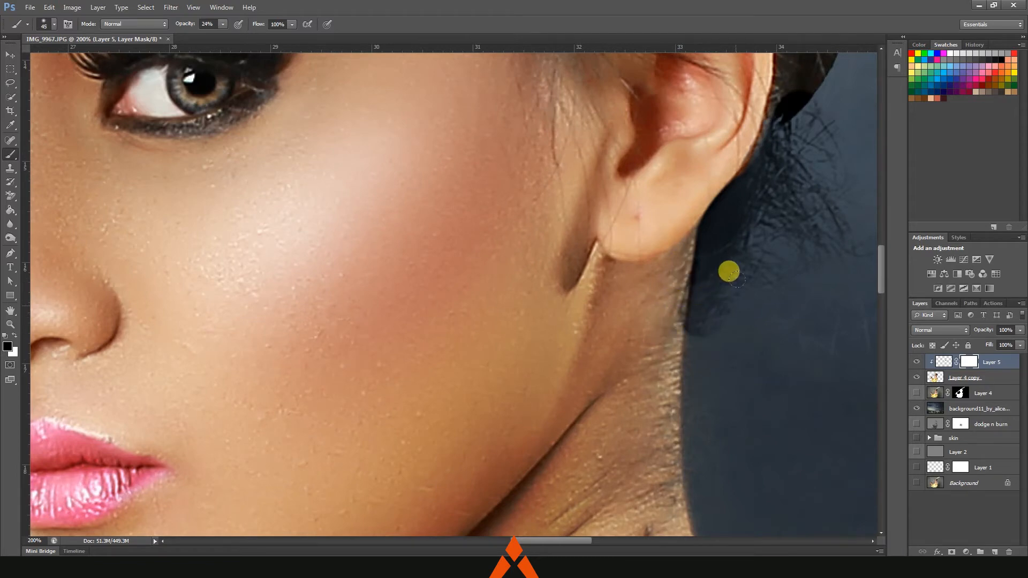
- Sample the dark blue sky color and paint it on Layer 5 at 24% opacity along the hair's outer edge
{"action": "left_click_drag", "start_coordinate": [735, 293], "coordinate": [580, 278]}
{"action": "left_click", "coordinate": [942, 360]}
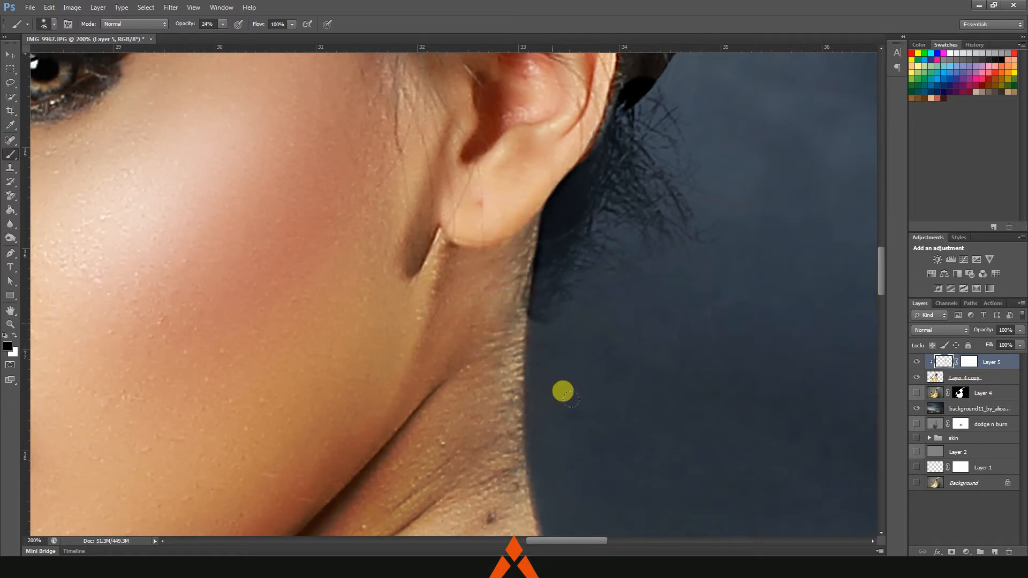
{"action": "left_click", "coordinate": [730, 313]}
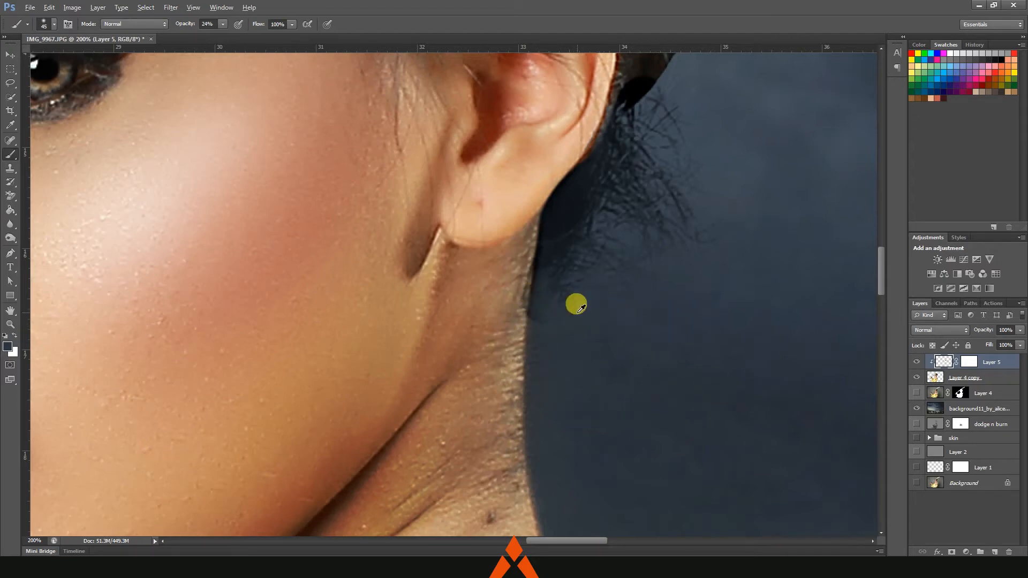
{"action": "left_click_drag", "start_coordinate": [651, 238], "coordinate": [625, 428]}
{"action": "scroll", "coordinate": [625, 428], "scroll_direction": "up", "scroll_amount": 5}
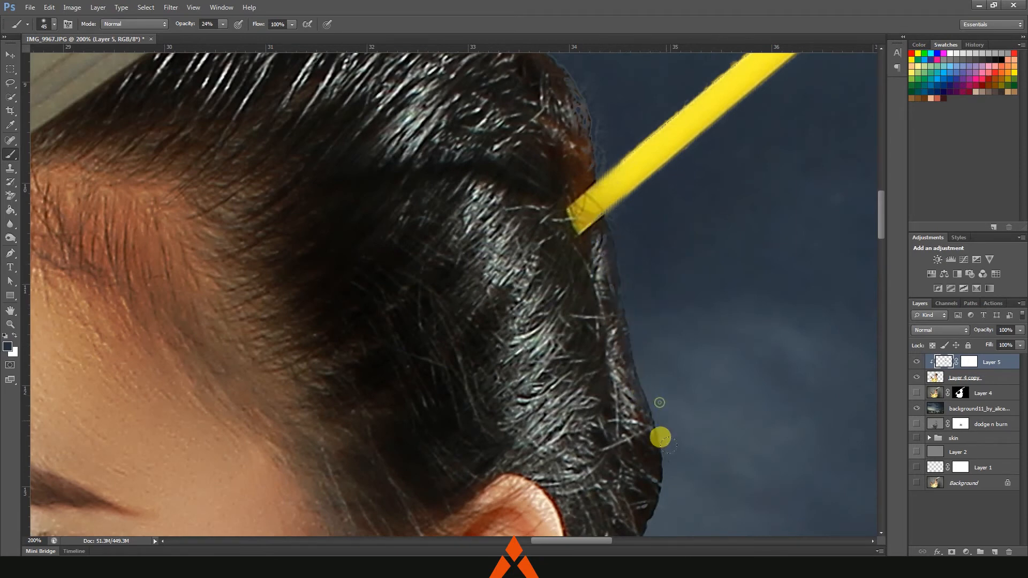
{"action": "left_click_drag", "start_coordinate": [620, 256], "coordinate": [673, 455]}
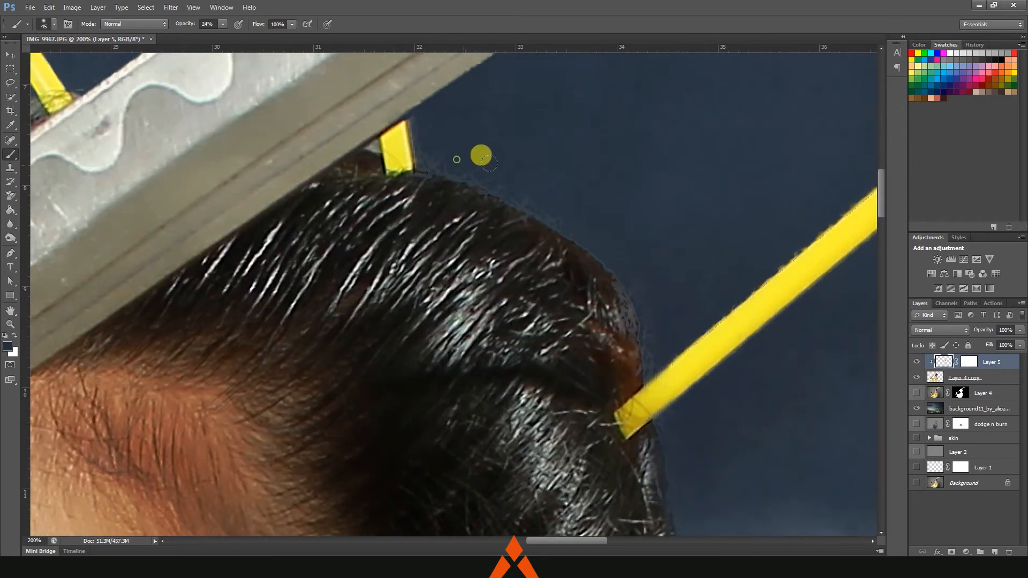
{"action": "left_click_drag", "start_coordinate": [547, 239], "coordinate": [813, 388]}
- Select the grey fringe around the hair above the blade with the Magic Wand and add a layer mask to Layer 4 copy
{"action": "left_click_drag", "start_coordinate": [332, 300], "coordinate": [530, 238]}
{"action": "left_click", "coordinate": [931, 377]}
{"action": "left_click", "coordinate": [10, 96]}
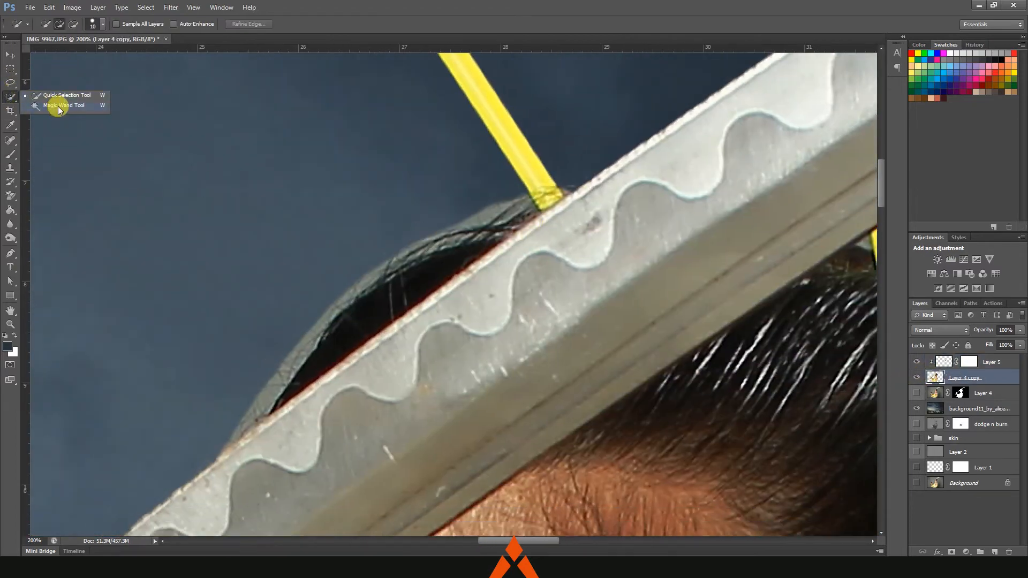
{"action": "left_click", "coordinate": [53, 105]}
{"action": "left_click", "coordinate": [485, 218]}
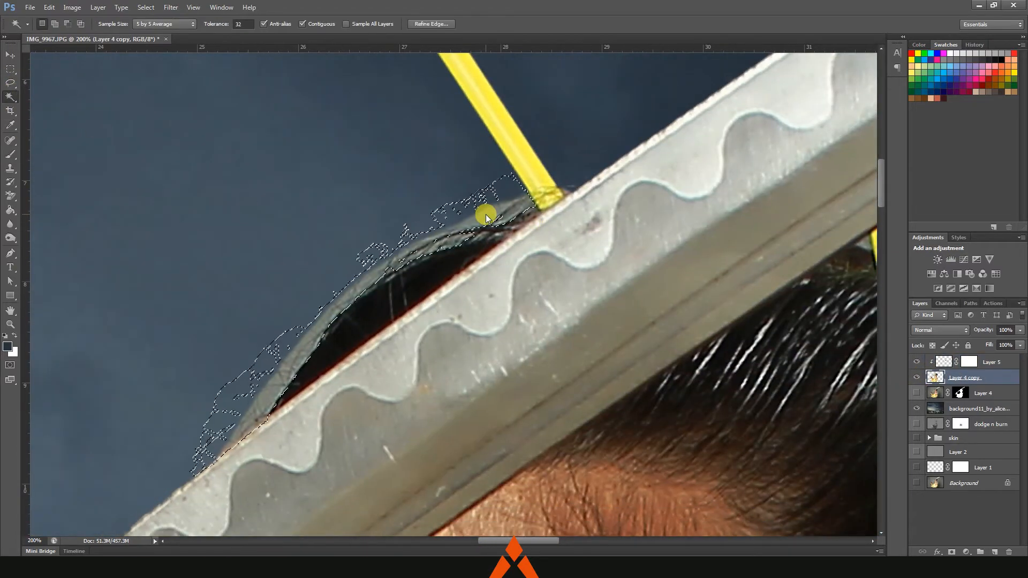
{"action": "left_click", "coordinate": [10, 154]}
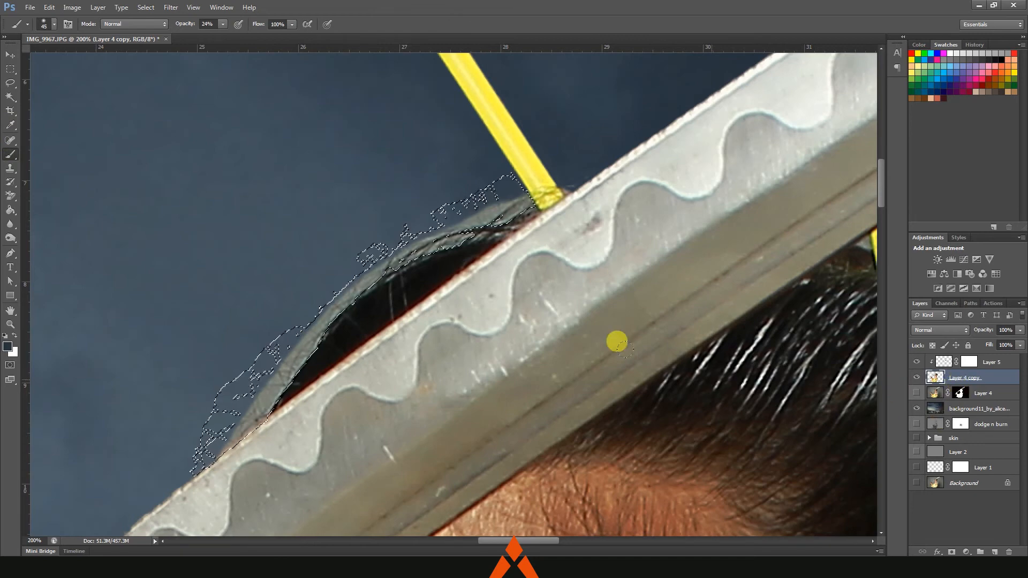
{"action": "left_click", "coordinate": [952, 551]}
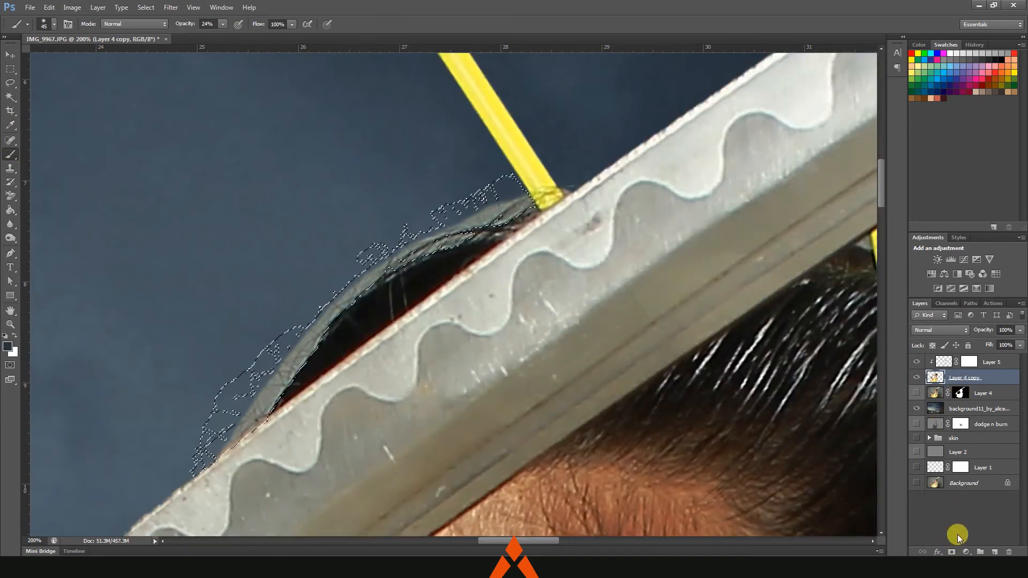
{"action": "left_click", "coordinate": [951, 552]}
{"action": "scroll", "coordinate": [446, 262], "scroll_direction": "down", "scroll_amount": 6}
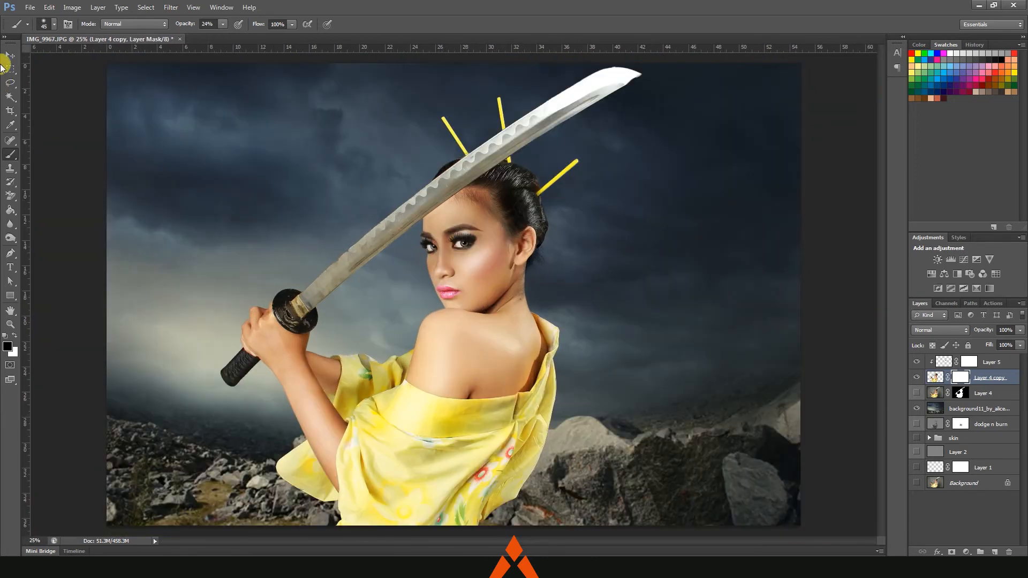
{"action": "left_click", "coordinate": [9, 56]}
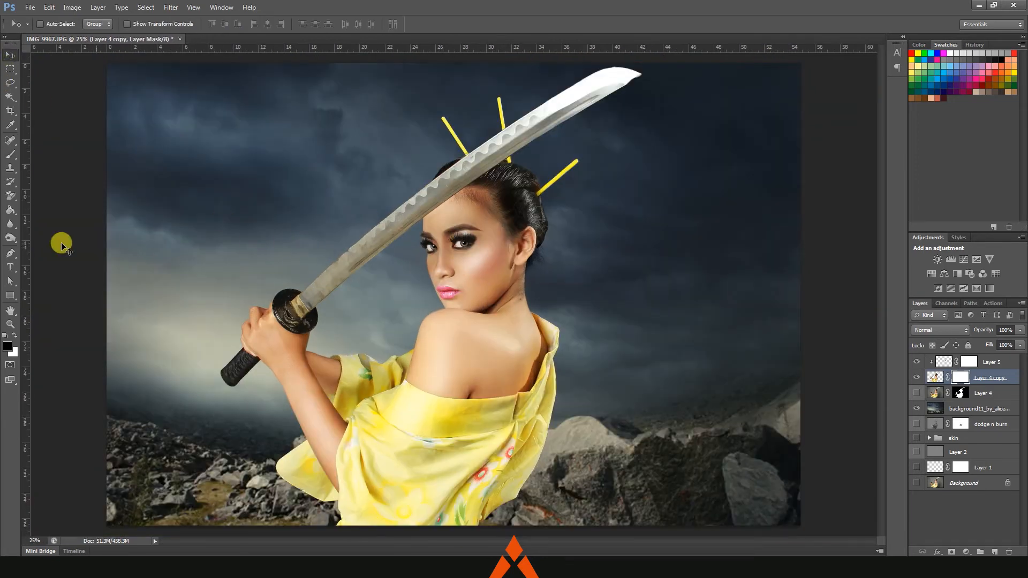
{"action": "scroll", "coordinate": [203, 237], "scroll_direction": "down", "scroll_amount": 2}
{"action": "left_click", "coordinate": [9, 112]}
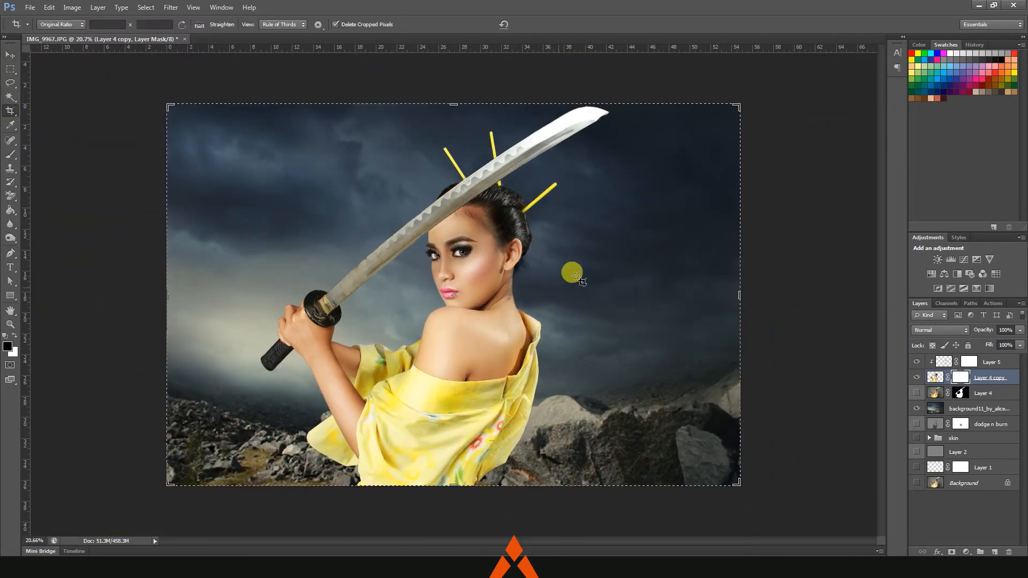
{"action": "left_click", "coordinate": [79, 24]}
{"action": "left_click", "coordinate": [11, 55]}
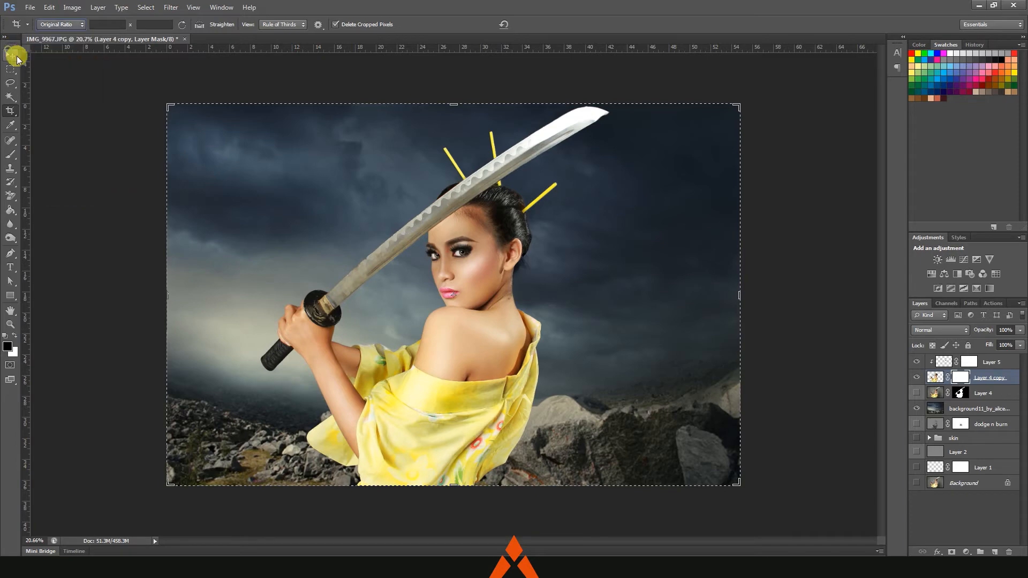
{"action": "left_click", "coordinate": [606, 209]}
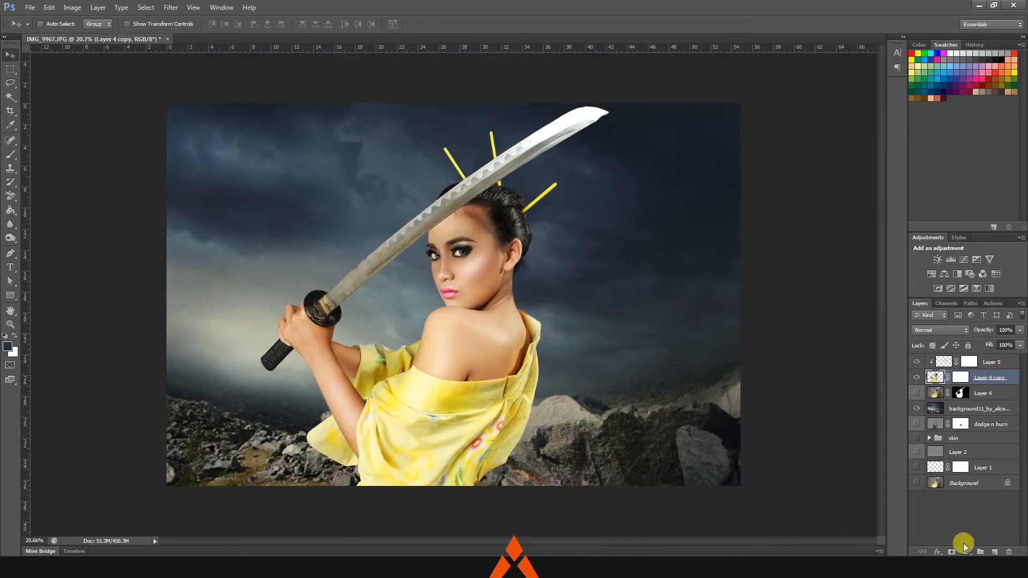
- Add a Hue/Saturation adjustment clipped to Layer 4 copy and set its Yellows to Hue +145, Saturation -35 and Lightness -41
{"action": "left_click", "coordinate": [965, 551]}
{"action": "left_click", "coordinate": [936, 419]}
{"action": "left_click", "coordinate": [739, 165]}
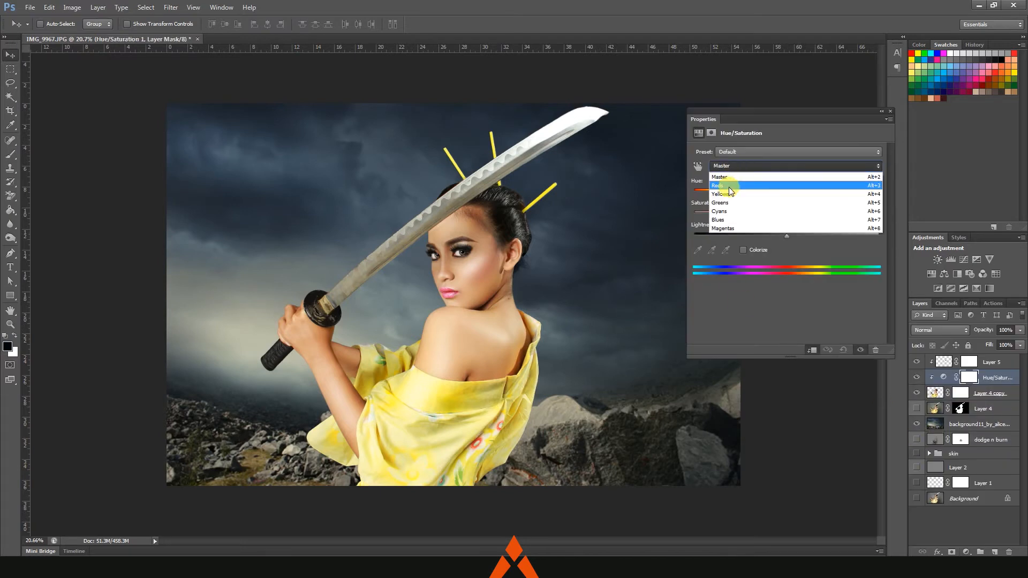
{"action": "left_click", "coordinate": [744, 185]}
{"action": "left_click_drag", "start_coordinate": [813, 270], "coordinate": [822, 271]}
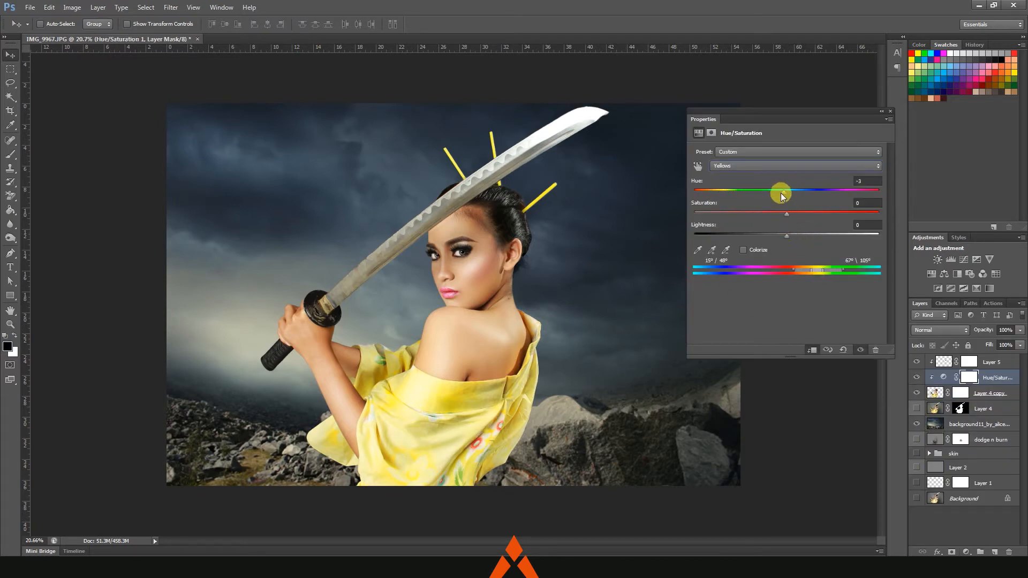
{"action": "left_click_drag", "start_coordinate": [782, 196], "coordinate": [867, 194]}
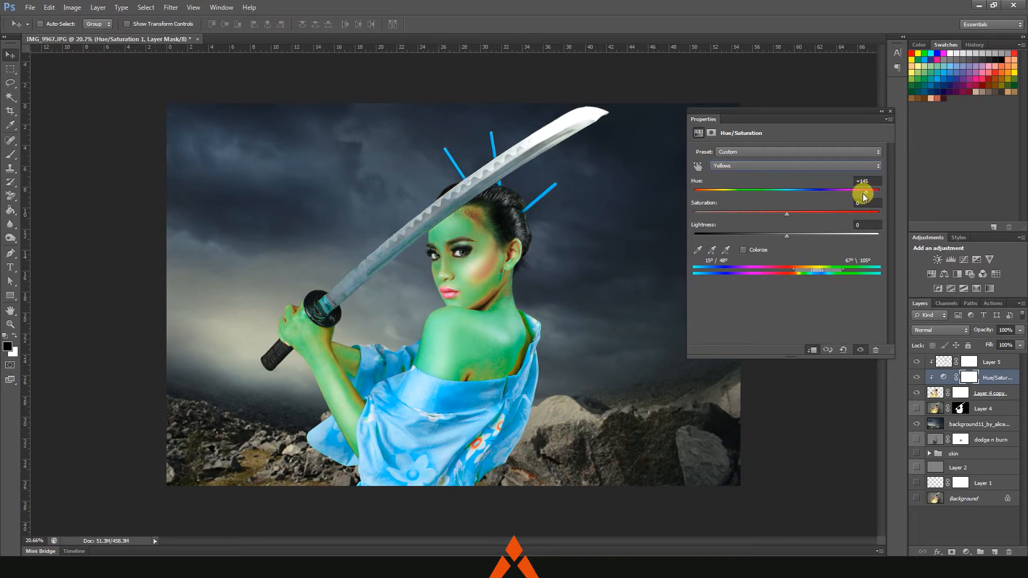
{"action": "left_click_drag", "start_coordinate": [786, 214], "coordinate": [755, 214]}
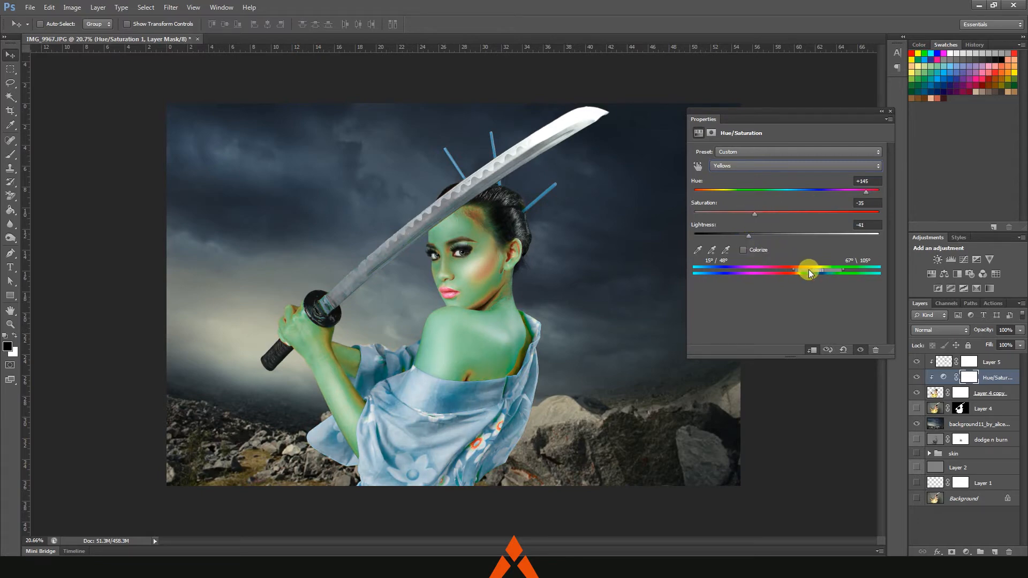
- Narrow the adjustment's Yellows range to 41°/55° and 70°\80°, setting Hue +28 and Saturation -25
{"action": "left_click_drag", "start_coordinate": [811, 270], "coordinate": [841, 273]}
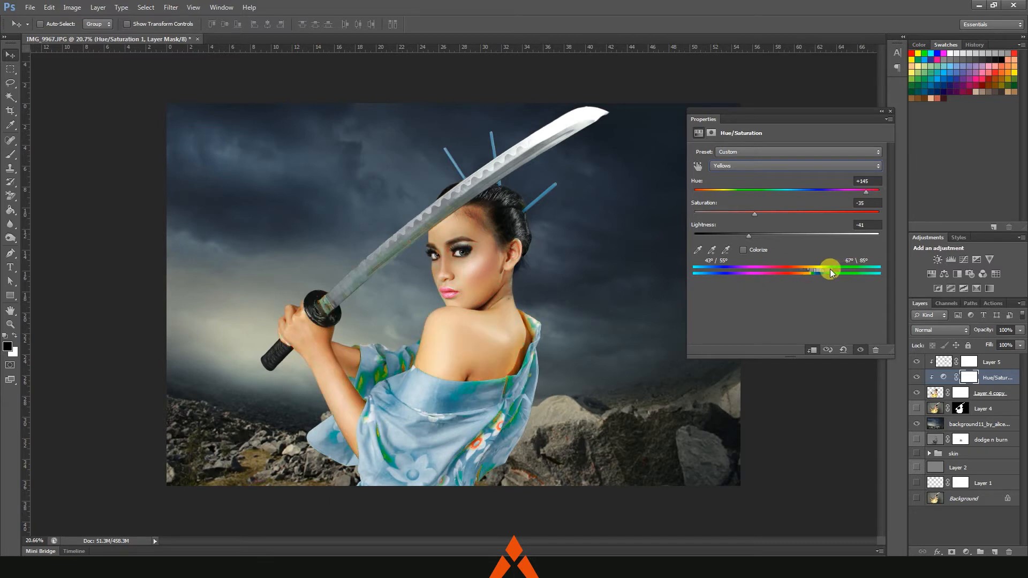
{"action": "left_click_drag", "start_coordinate": [687, 357], "coordinate": [611, 454]}
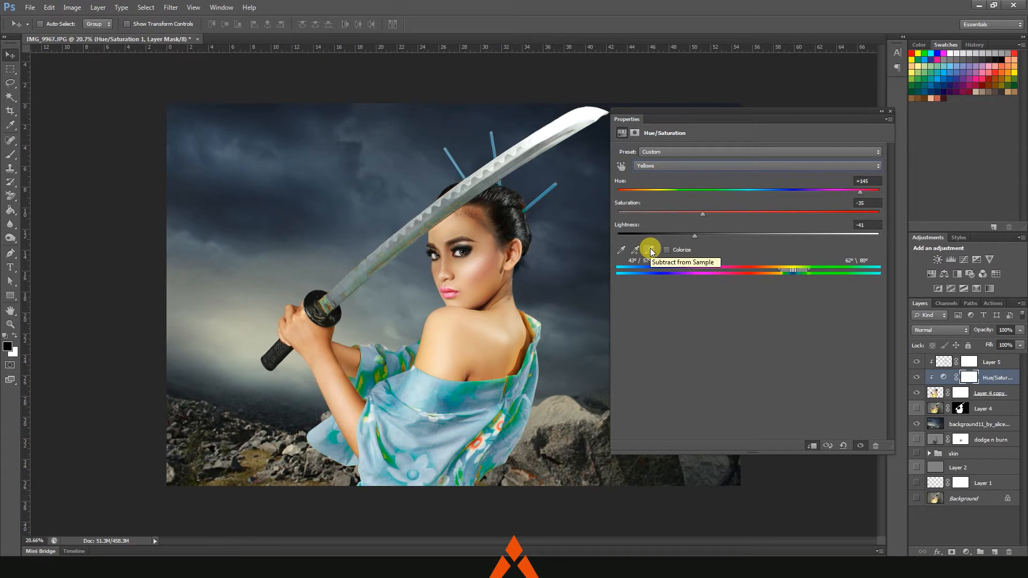
{"action": "left_click_drag", "start_coordinate": [702, 213], "coordinate": [716, 214]}
{"action": "left_click", "coordinate": [840, 191]}
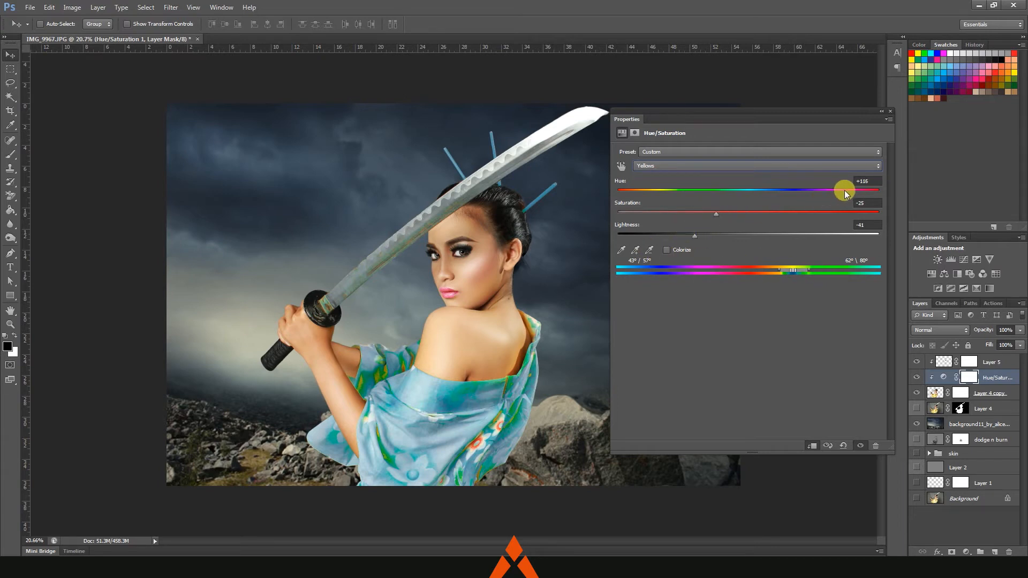
{"action": "left_click_drag", "start_coordinate": [845, 190], "coordinate": [799, 196]}
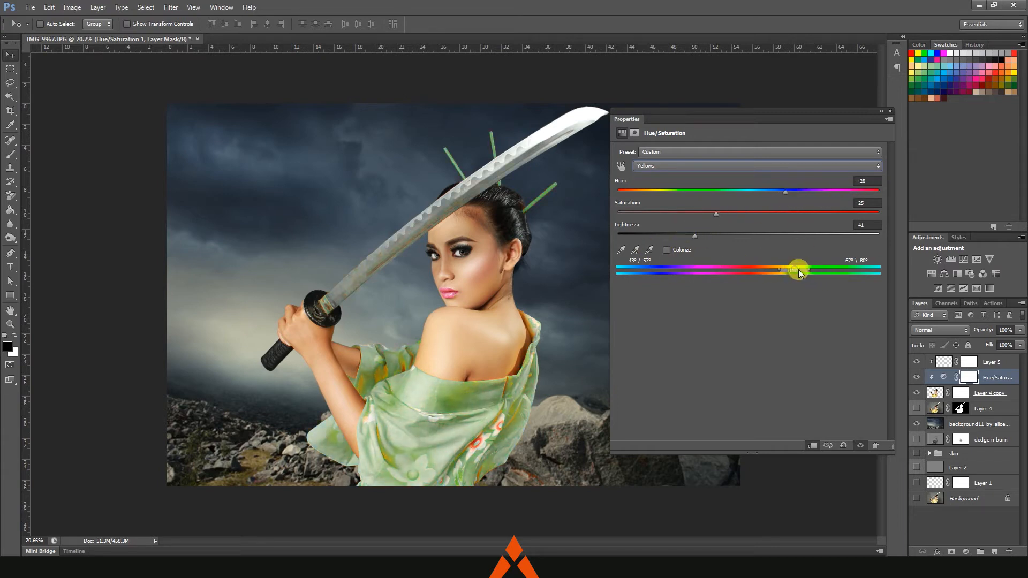
{"action": "left_click_drag", "start_coordinate": [801, 273], "coordinate": [786, 275]}
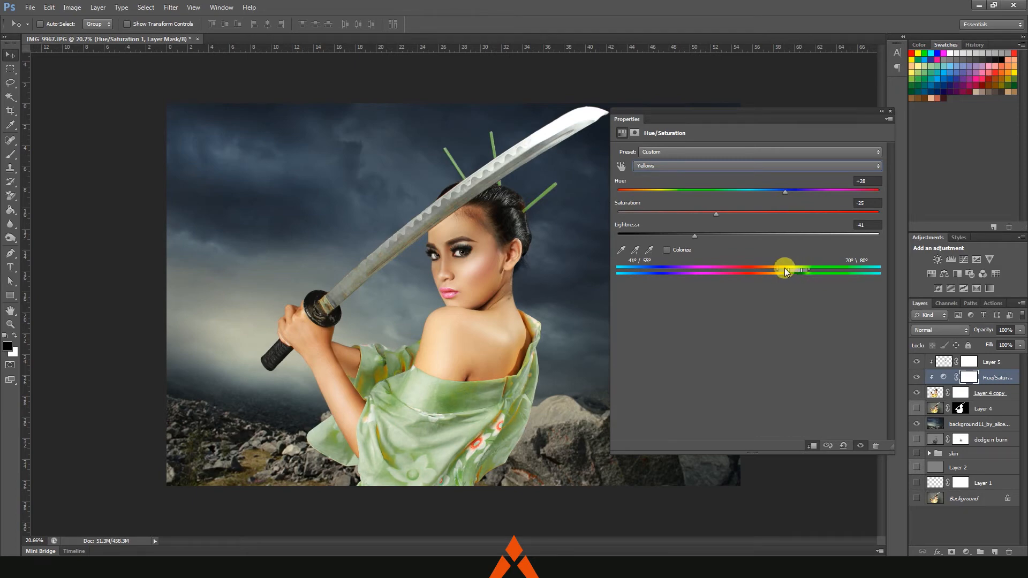
- Set the Yellows to Hue -3, Saturation -31 and Lightness -50, and shift the range's lower limits to 45°/60°
{"action": "left_click_drag", "start_coordinate": [785, 192], "coordinate": [746, 200]}
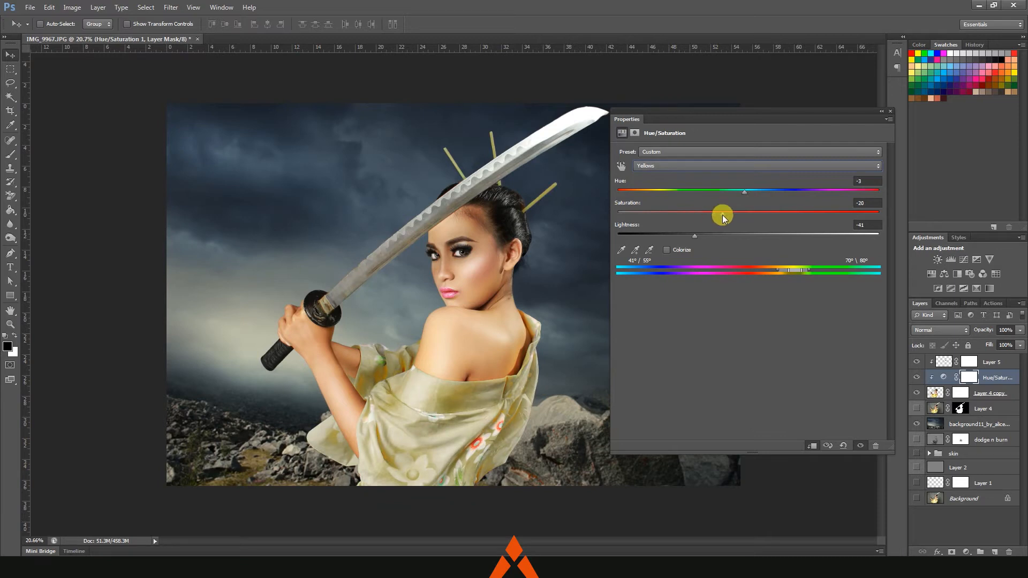
{"action": "mouse_move", "coordinate": [695, 231]}
{"action": "left_mouse_down"}
{"action": "mouse_move", "coordinate": [661, 240]}
{"action": "mouse_move", "coordinate": [683, 236]}
{"action": "left_mouse_up"}
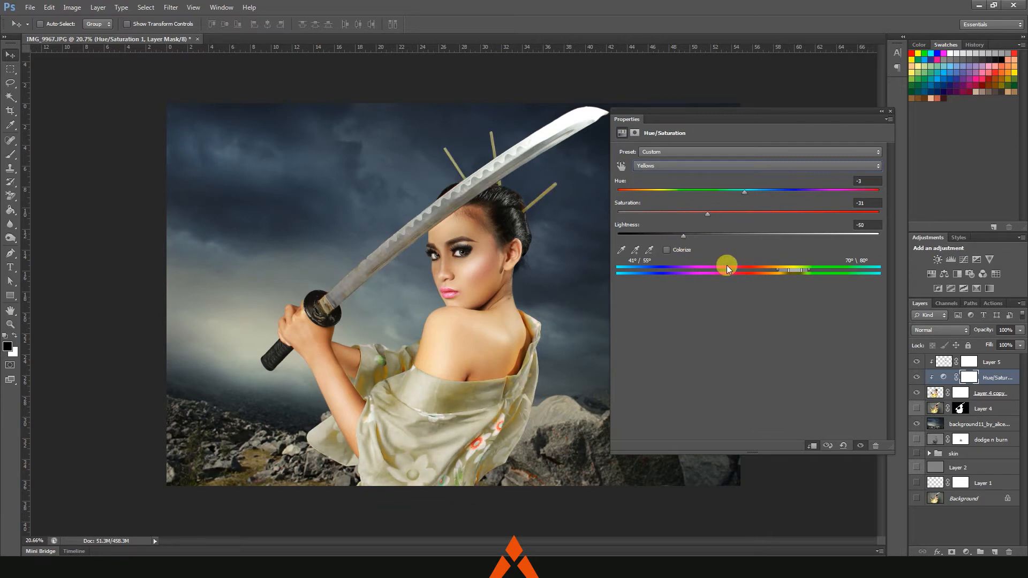
{"action": "left_click_drag", "start_coordinate": [778, 273], "coordinate": [792, 272]}
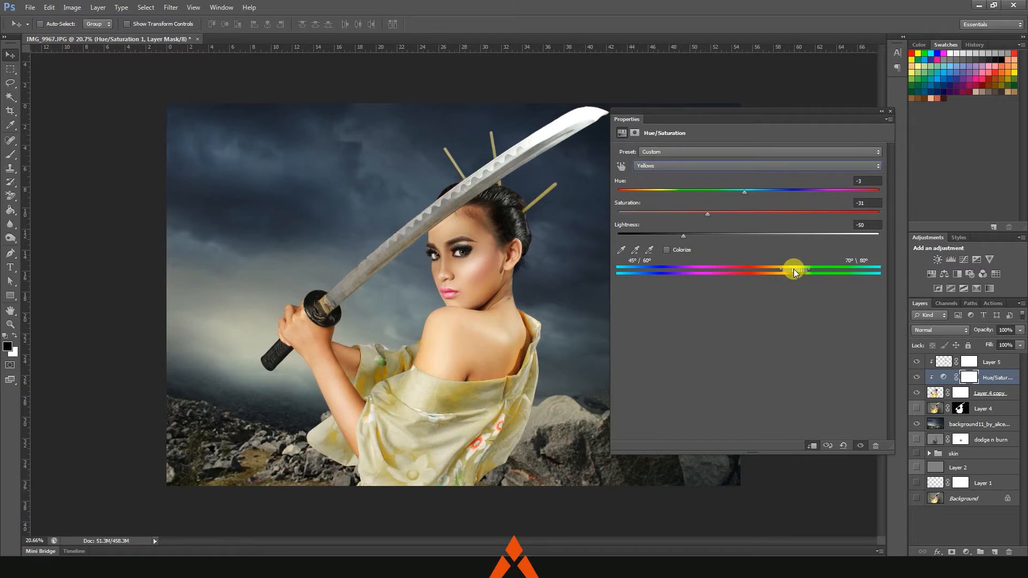
{"action": "left_click", "coordinate": [880, 112]}
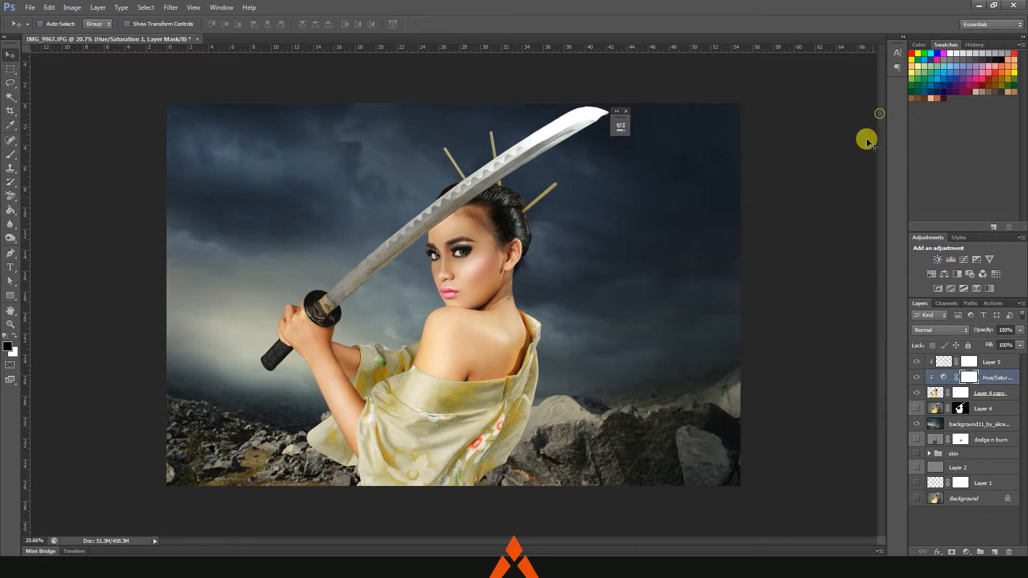
- Add a second Hue/Saturation adjustment clipped to the woman's layer stack and set its Master Saturation to -13
{"action": "left_click", "coordinate": [966, 552]}
{"action": "left_click", "coordinate": [962, 413]}
{"action": "right_click", "coordinate": [1005, 379]}
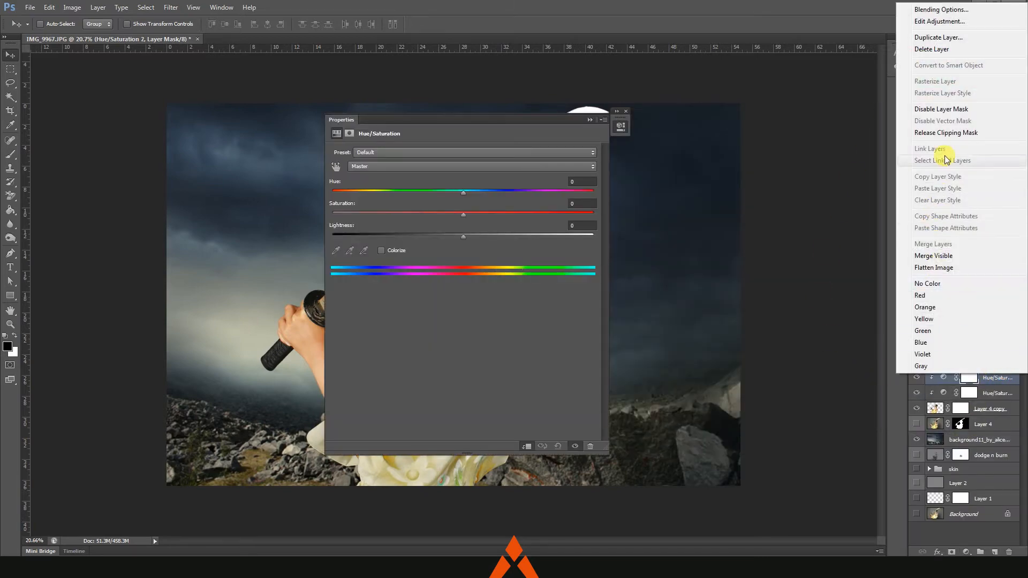
{"action": "left_click", "coordinate": [498, 121]}
{"action": "left_click_drag", "start_coordinate": [498, 121], "coordinate": [773, 134]}
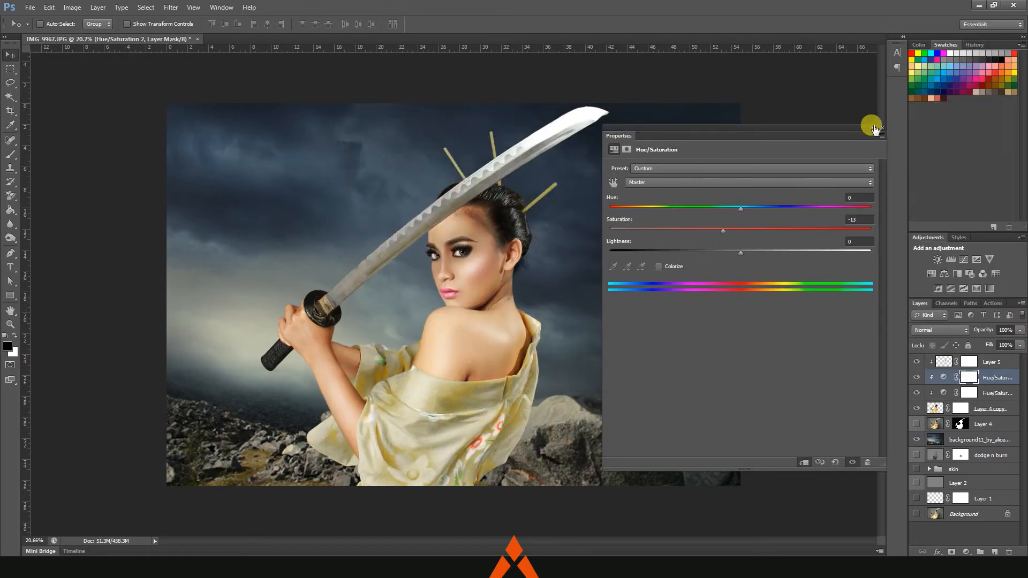
{"action": "left_click", "coordinate": [873, 128]}
- Add a Gradient Map adjustment above Layer 5 using the Violet, Orange preset
{"action": "left_click", "coordinate": [970, 361]}
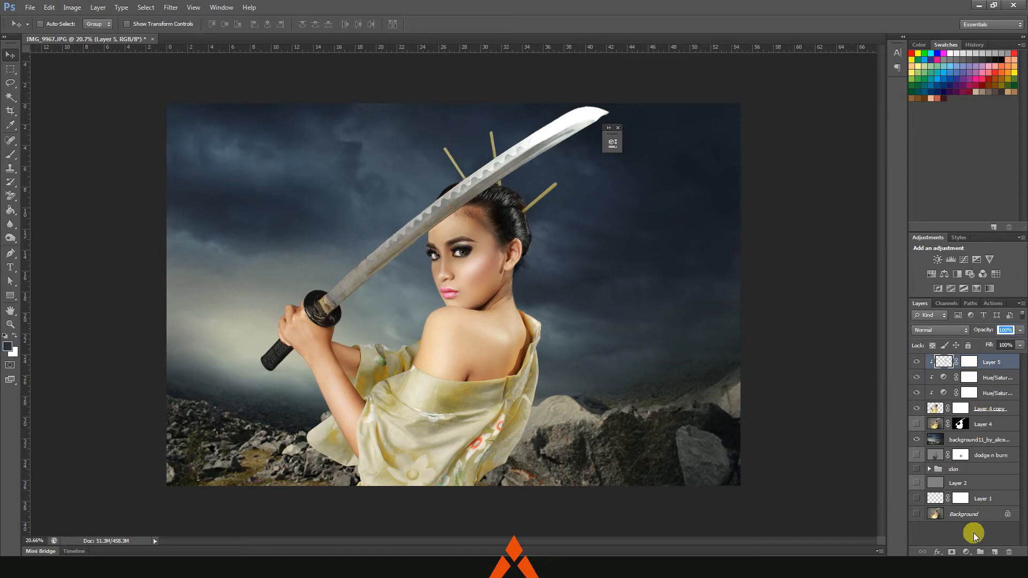
{"action": "left_click", "coordinate": [966, 551]}
{"action": "left_click", "coordinate": [944, 531]}
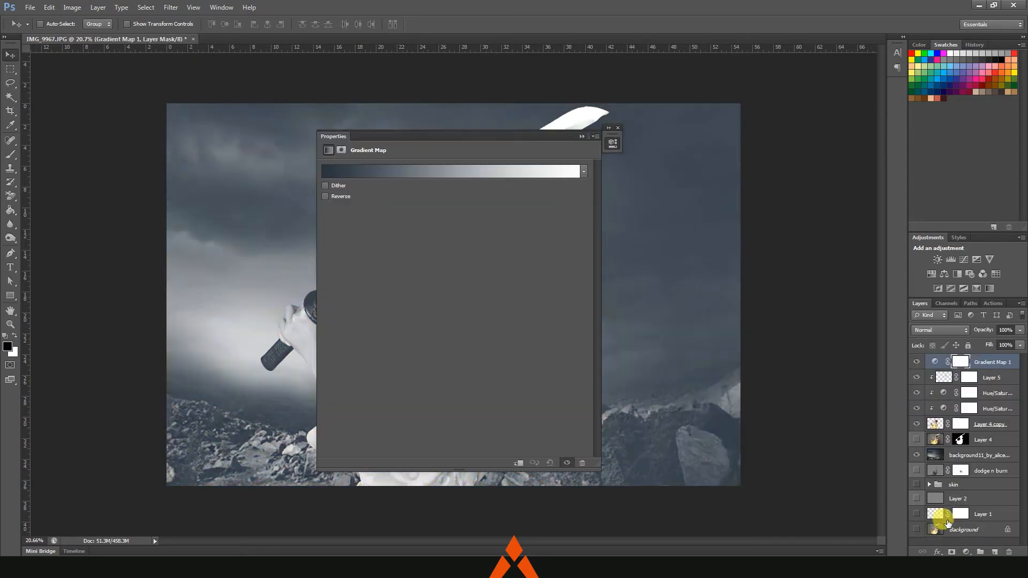
{"action": "left_click_drag", "start_coordinate": [441, 137], "coordinate": [769, 129]}
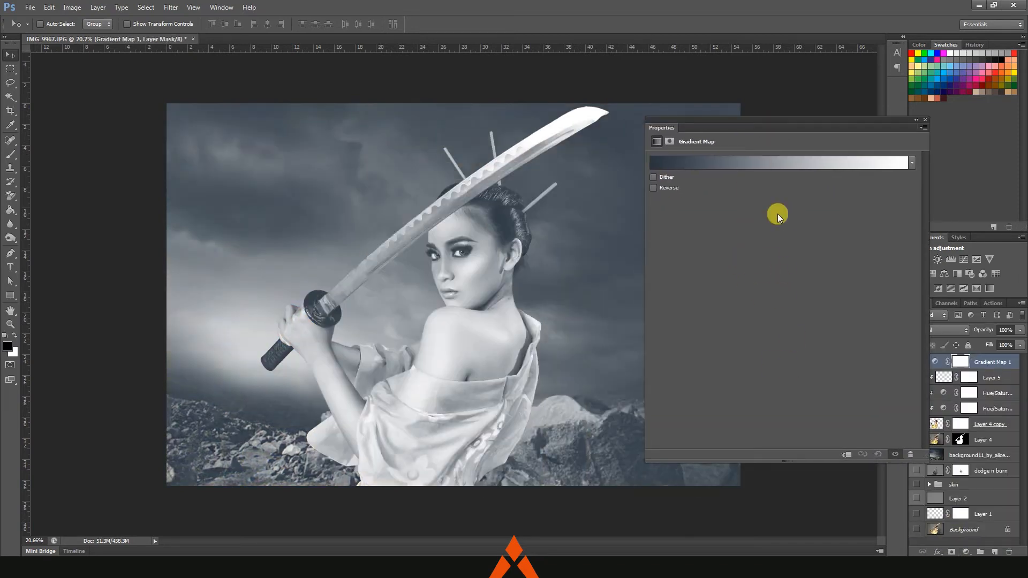
{"action": "left_click", "coordinate": [777, 163]}
{"action": "left_click", "coordinate": [760, 161]}
{"action": "left_click", "coordinate": [777, 162]}
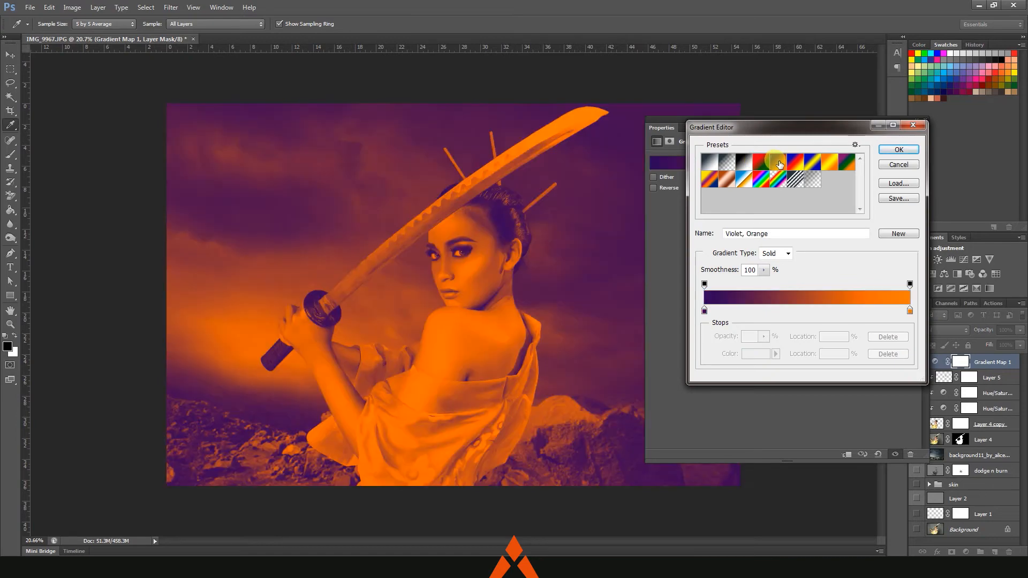
{"action": "left_click", "coordinate": [890, 150]}
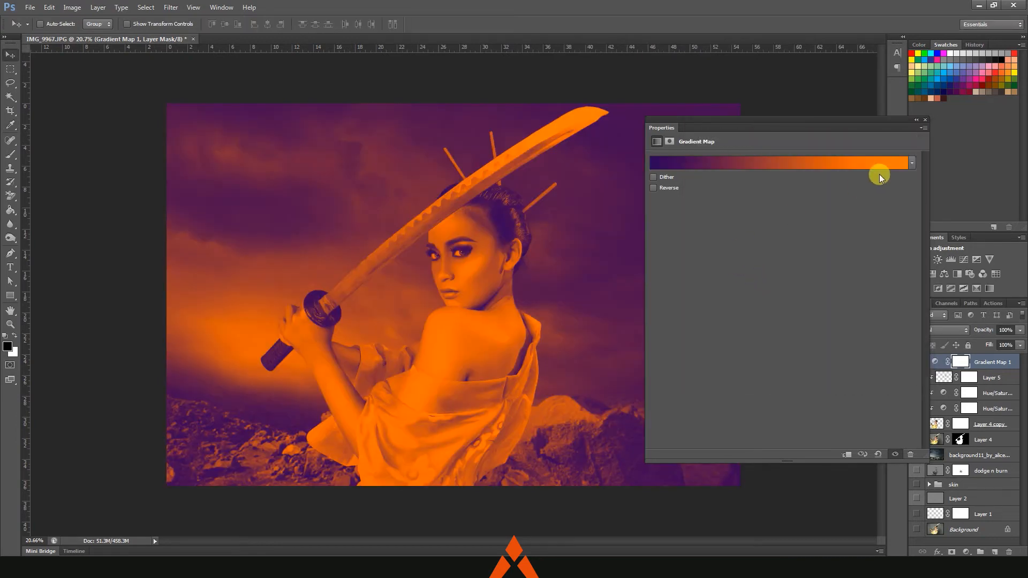
{"action": "left_click", "coordinate": [913, 115]}
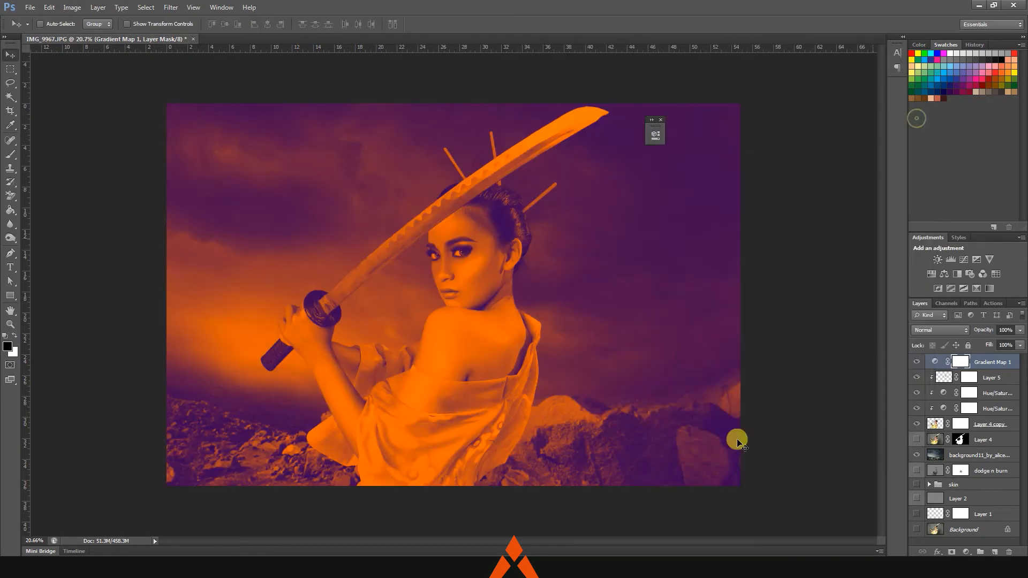
- Duplicate the stormy background layer and apply a Gaussian Blur to the copy
{"action": "left_click", "coordinate": [959, 453]}
{"action": "key", "text": "ctrl+j"}
{"action": "left_click", "coordinate": [170, 7]}
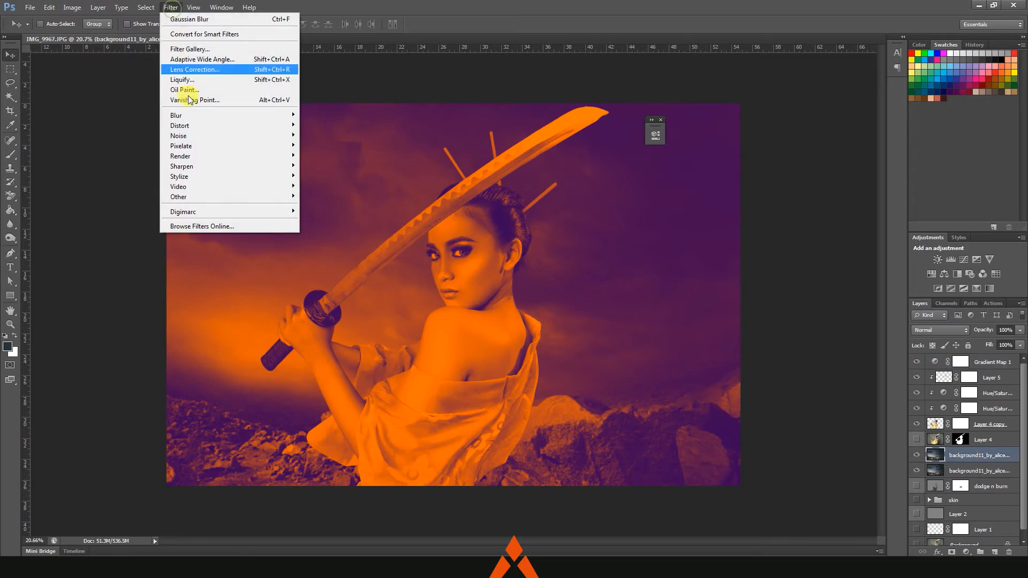
{"action": "mouse_move", "coordinate": [214, 114]}
{"action": "left_click", "coordinate": [332, 198]}
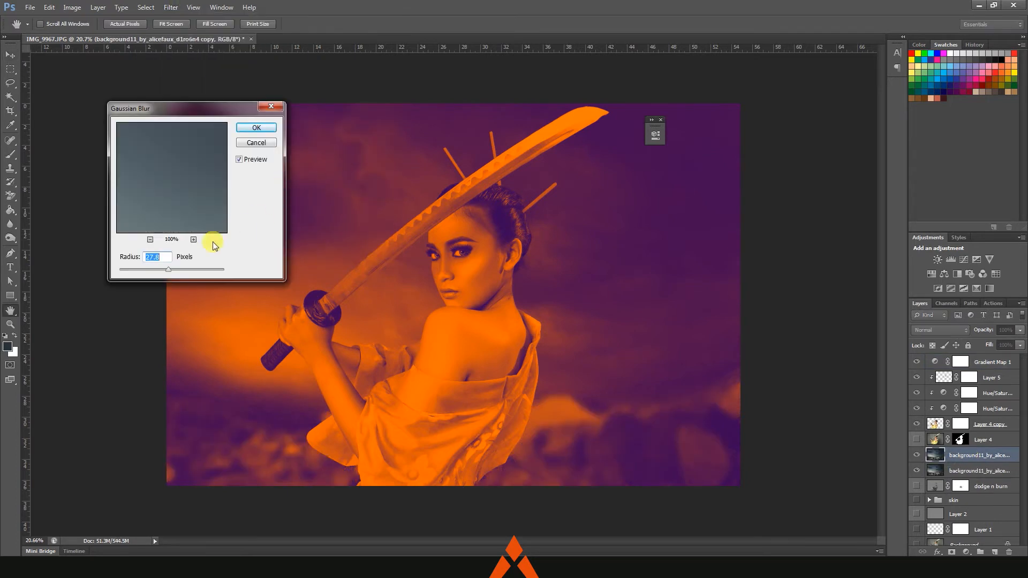
{"action": "left_click", "coordinate": [256, 127]}
- Set the Gradient Map layer to 33% opacity and Soft Light blending mode
{"action": "left_click", "coordinate": [997, 364]}
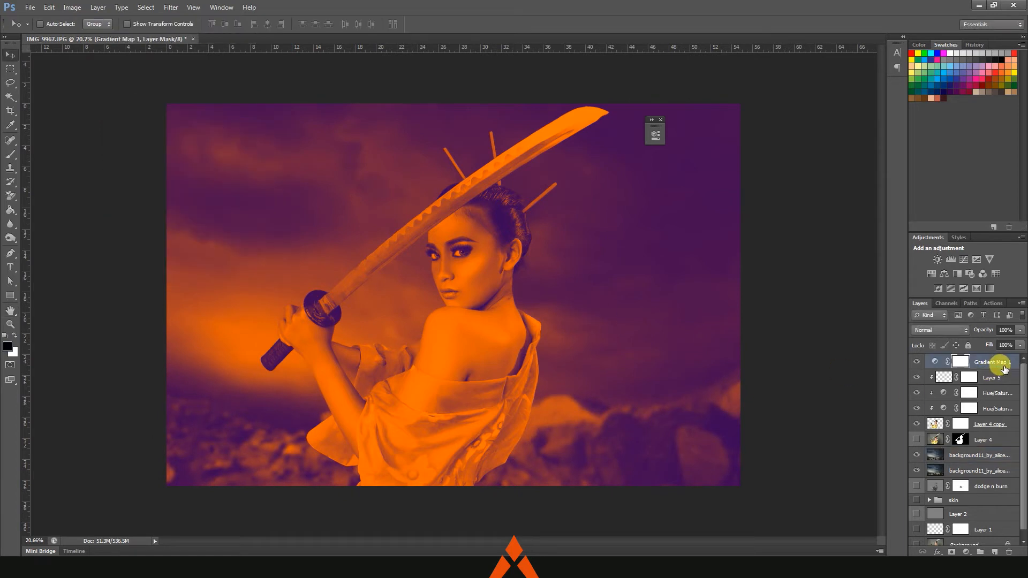
{"action": "left_click", "coordinate": [1019, 329]}
{"action": "left_click_drag", "start_coordinate": [1019, 342], "coordinate": [983, 345]}
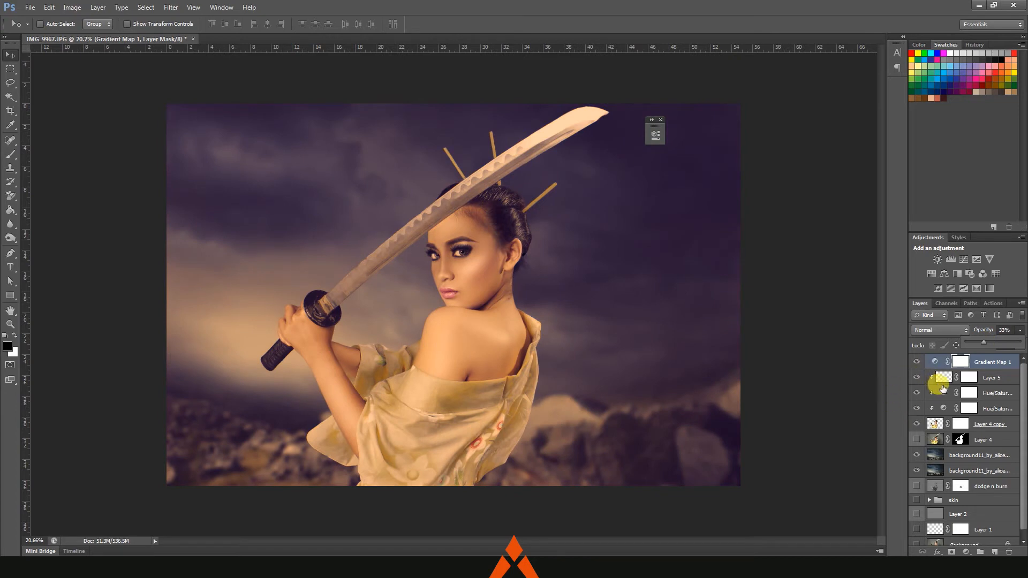
{"action": "left_click", "coordinate": [936, 330]}
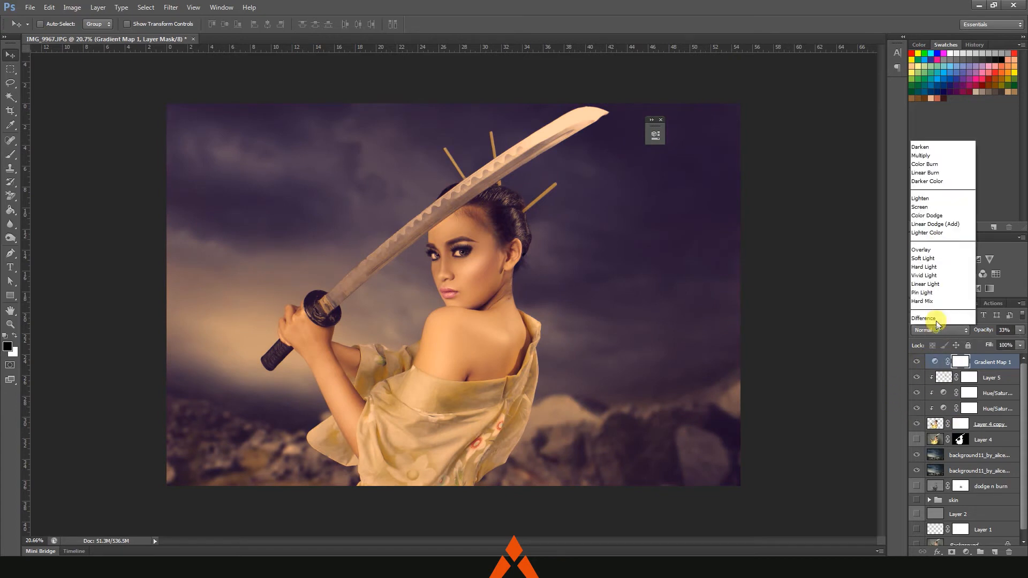
{"action": "left_click", "coordinate": [936, 191]}
- Change the Gradient Map to the Blue, Red, Yellow preset and move its red stop to the 33% location
{"action": "double_click", "coordinate": [935, 362]}
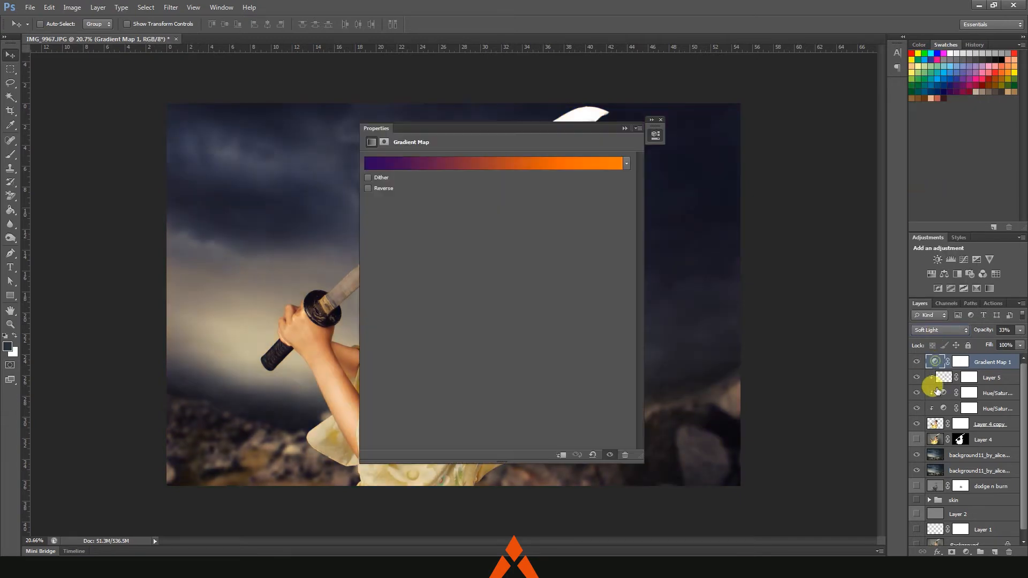
{"action": "left_click_drag", "start_coordinate": [525, 133], "coordinate": [788, 140]}
{"action": "left_click", "coordinate": [749, 171]}
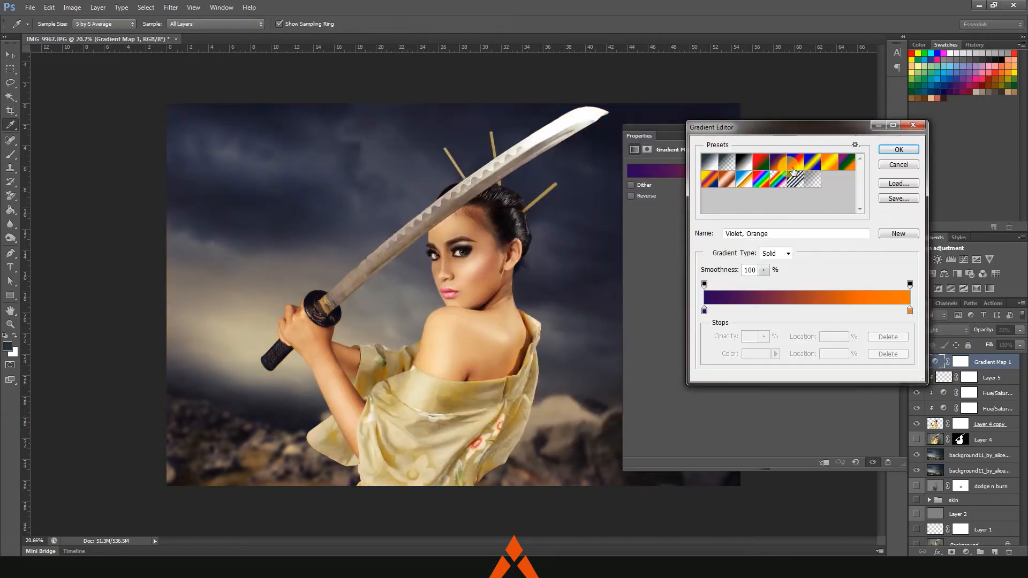
{"action": "left_click", "coordinate": [791, 177]}
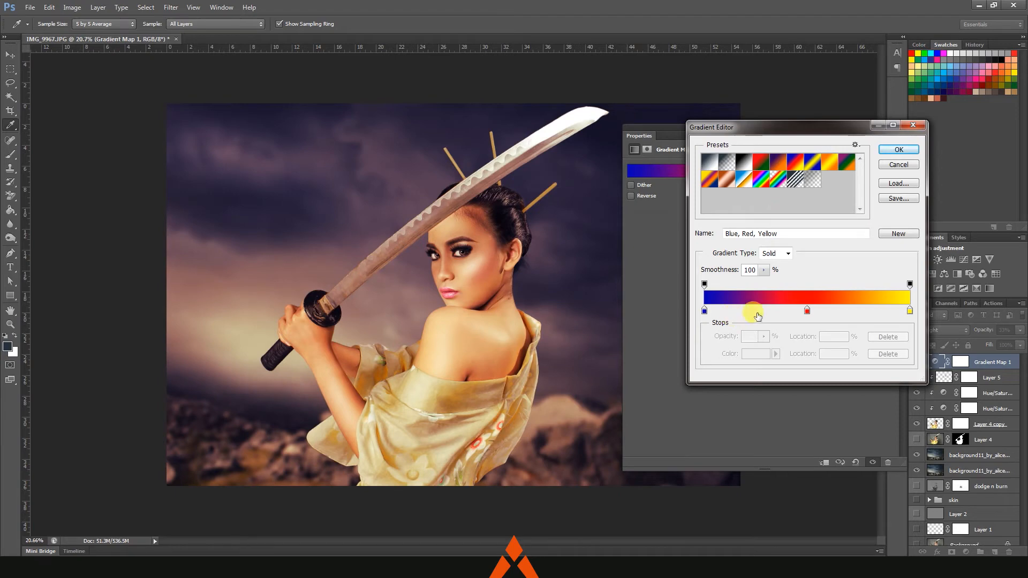
{"action": "left_click_drag", "start_coordinate": [807, 310], "coordinate": [773, 312]}
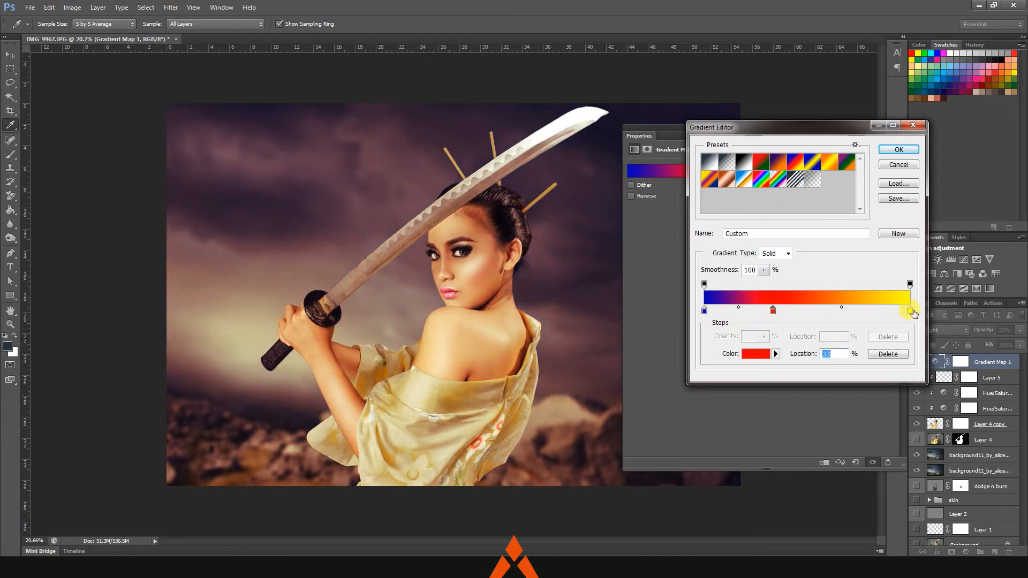
- Lighten the gradient's middle red stop to about #f55050
{"action": "left_click", "coordinate": [756, 353]}
{"action": "left_click", "coordinate": [815, 202]}
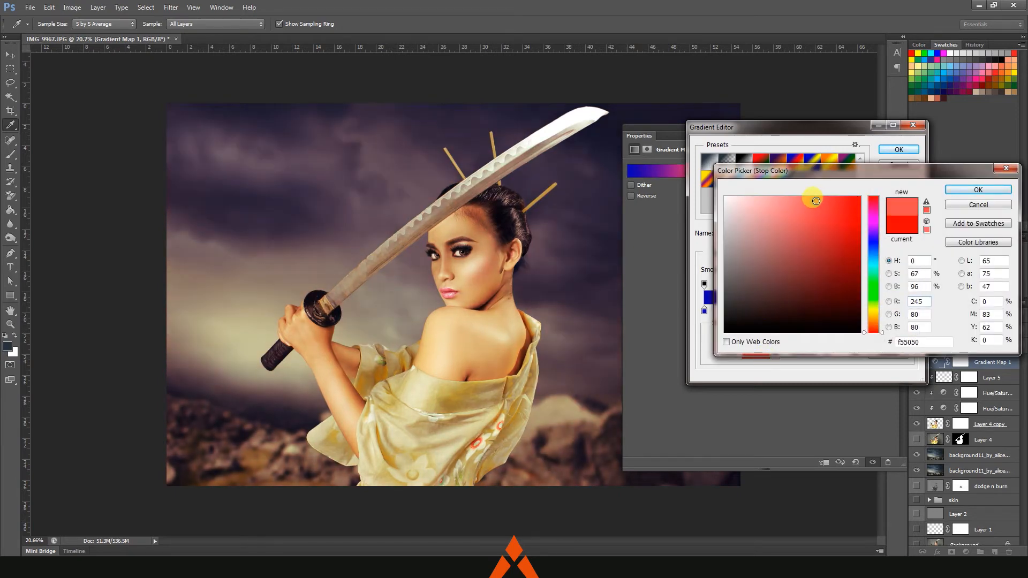
{"action": "left_click", "coordinate": [966, 191]}
- Recolor the gradient's blue starting stop to a light cyan, about #6fd3d9, and apply the edited gradient
{"action": "left_click", "coordinate": [705, 311]}
{"action": "left_click", "coordinate": [756, 354]}
{"action": "left_click", "coordinate": [873, 262]}
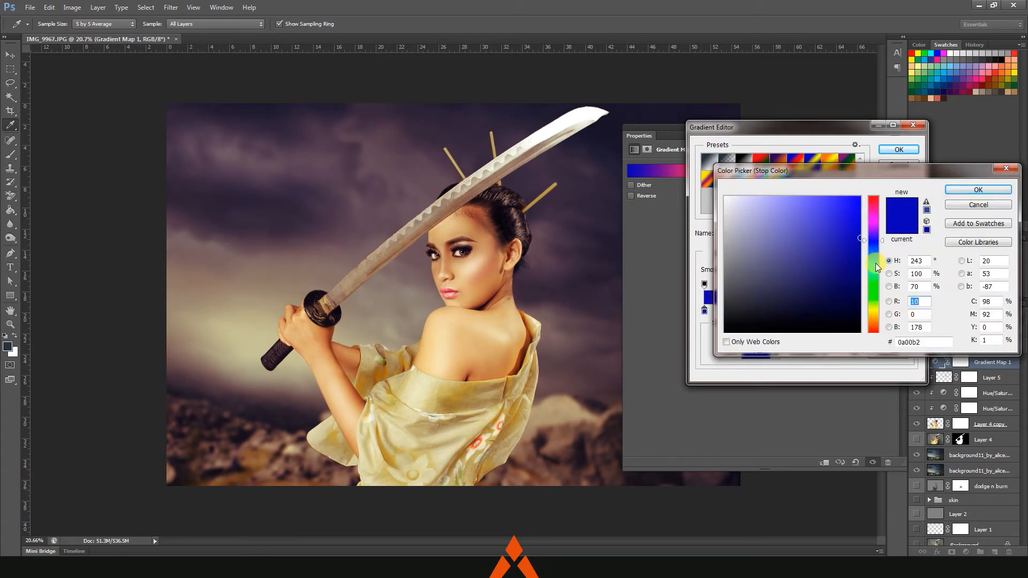
{"action": "left_click", "coordinate": [845, 262]}
{"action": "left_click", "coordinate": [739, 228]}
{"action": "left_click", "coordinate": [754, 277]}
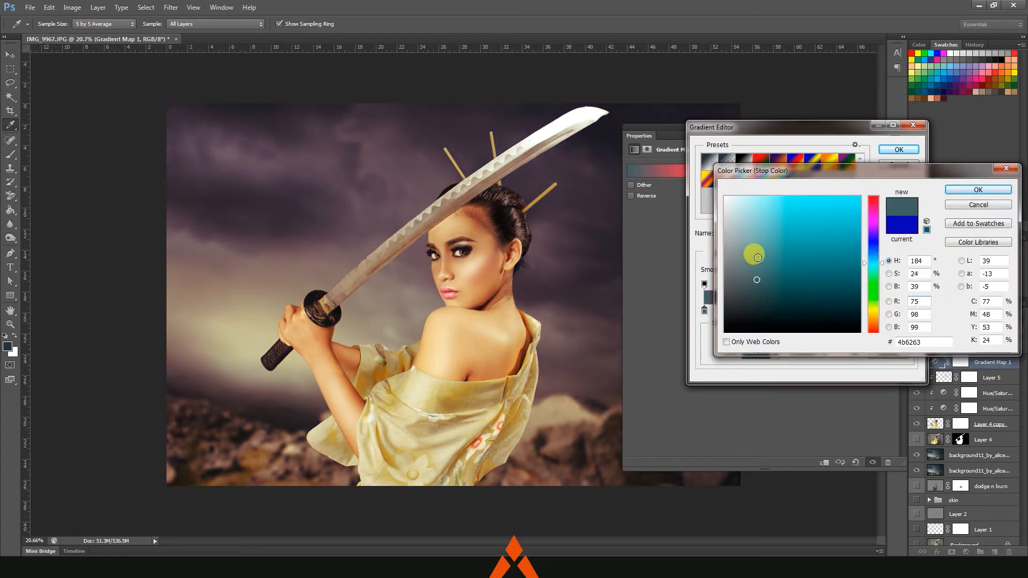
{"action": "left_click", "coordinate": [758, 256]}
{"action": "left_click", "coordinate": [757, 239]}
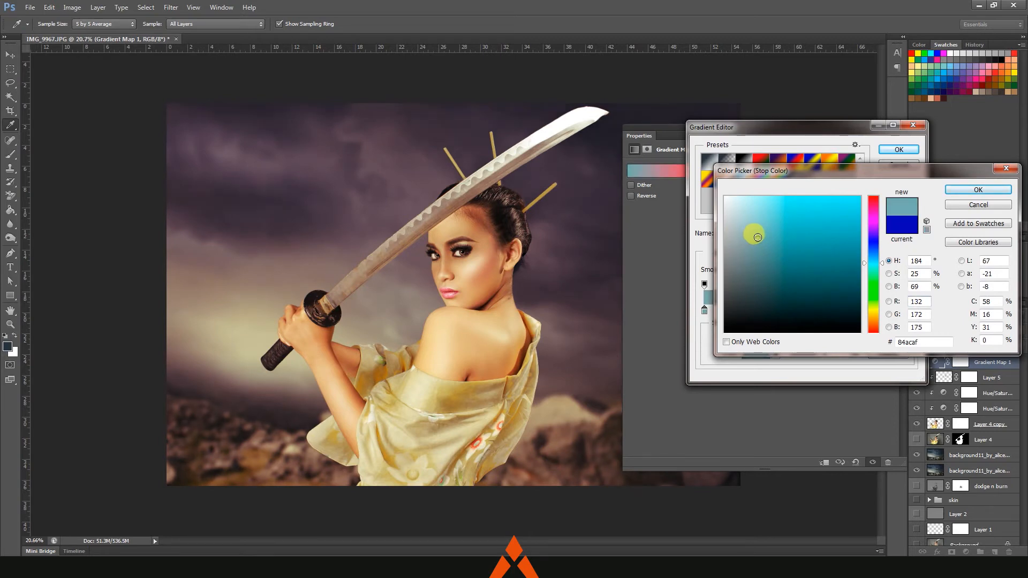
{"action": "left_click", "coordinate": [739, 211]}
{"action": "left_click", "coordinate": [745, 270]}
{"action": "left_click", "coordinate": [769, 216]}
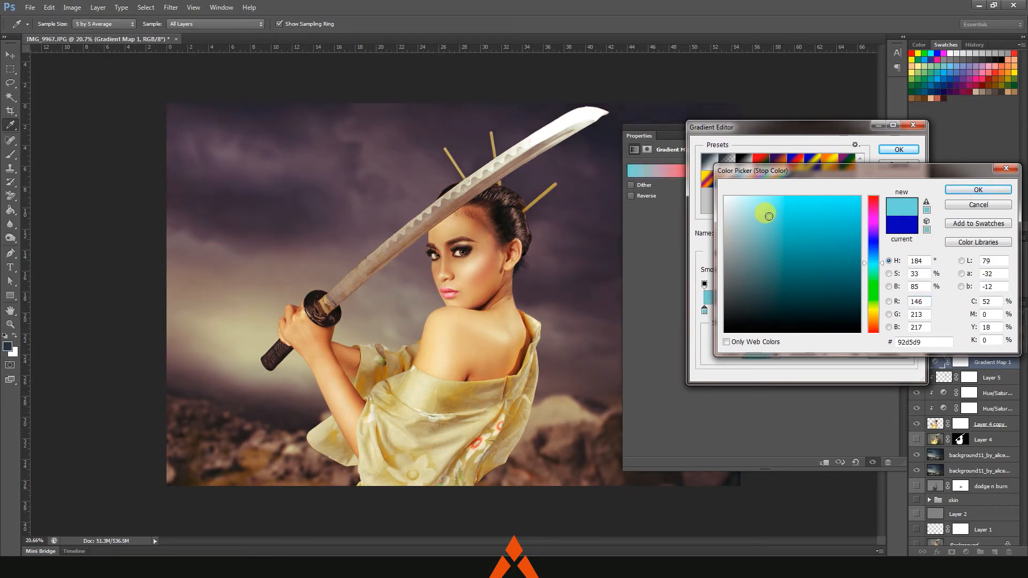
{"action": "left_click", "coordinate": [827, 215]}
{"action": "left_click", "coordinate": [789, 216]}
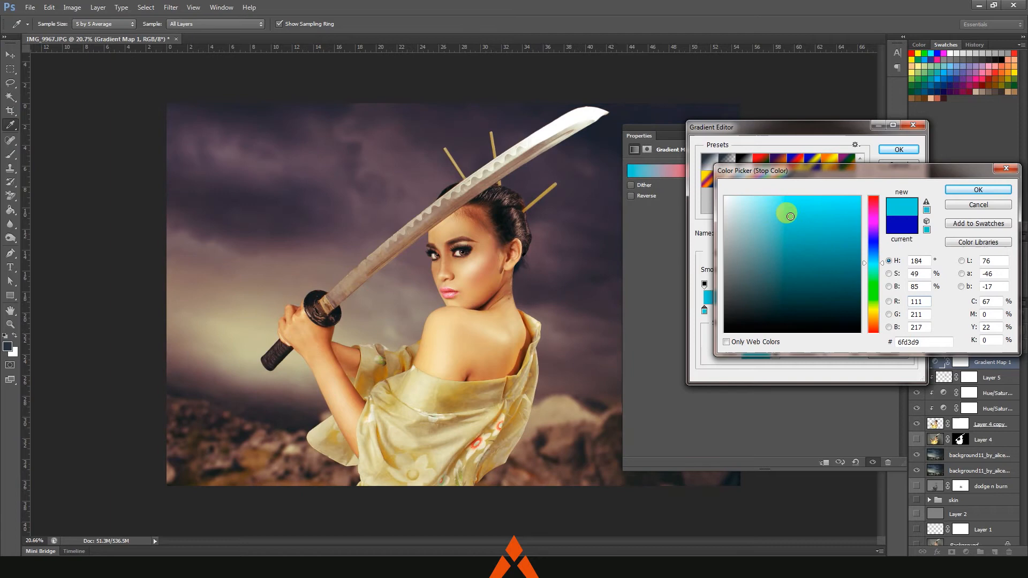
{"action": "left_click", "coordinate": [952, 191]}
{"action": "left_click", "coordinate": [898, 149]}
- Recolor the gradient's yellow end stop to a muted tan, #b69674
{"action": "left_click", "coordinate": [857, 171]}
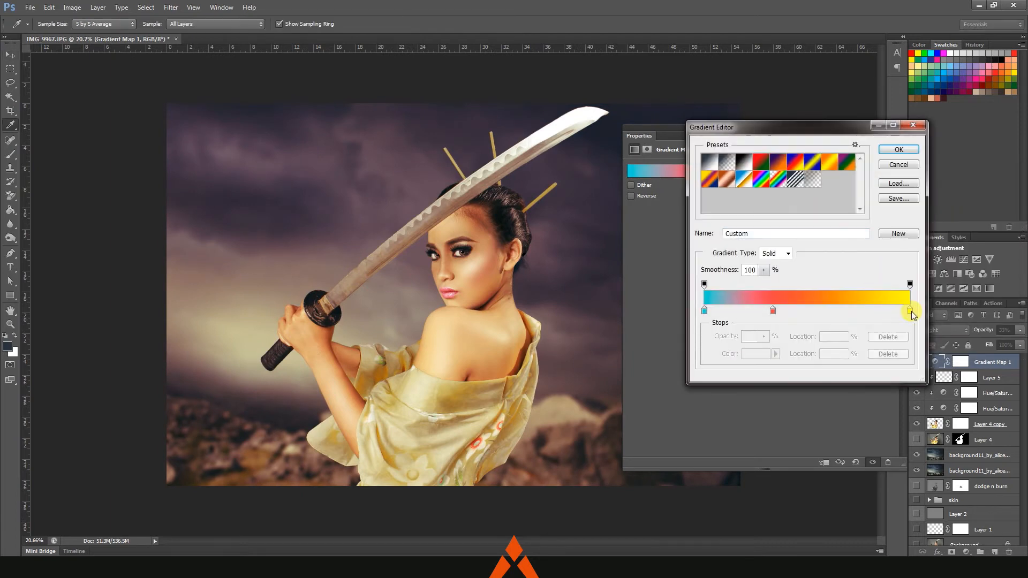
{"action": "left_click", "coordinate": [910, 311]}
{"action": "left_click", "coordinate": [755, 353]}
{"action": "left_click", "coordinate": [733, 200]}
{"action": "left_click", "coordinate": [758, 208]}
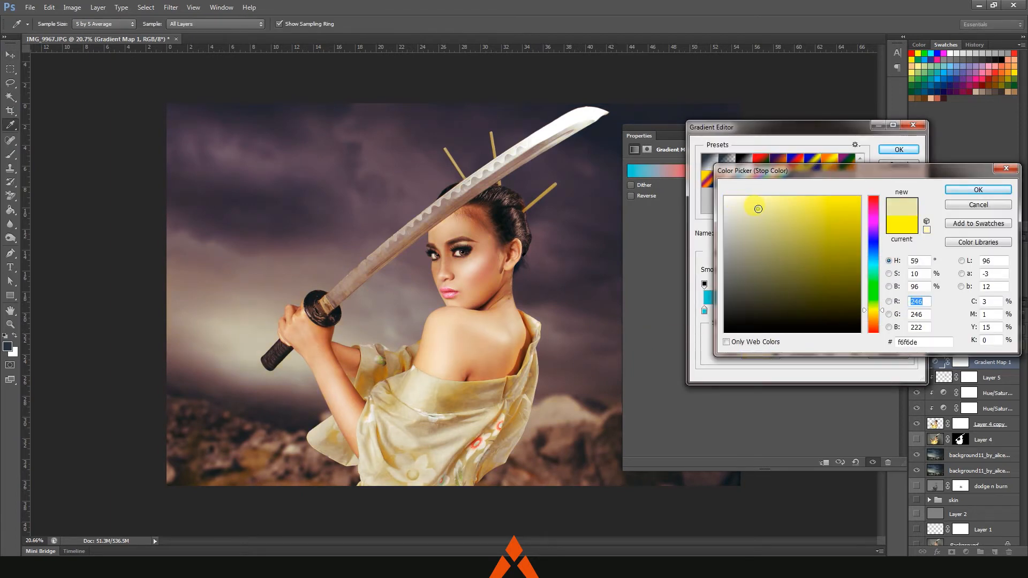
{"action": "mouse_move", "coordinate": [757, 208]}
{"action": "left_mouse_down"}
{"action": "mouse_move", "coordinate": [757, 248]}
{"action": "mouse_move", "coordinate": [777, 233]}
{"action": "left_mouse_up"}
{"action": "left_click", "coordinate": [872, 321]}
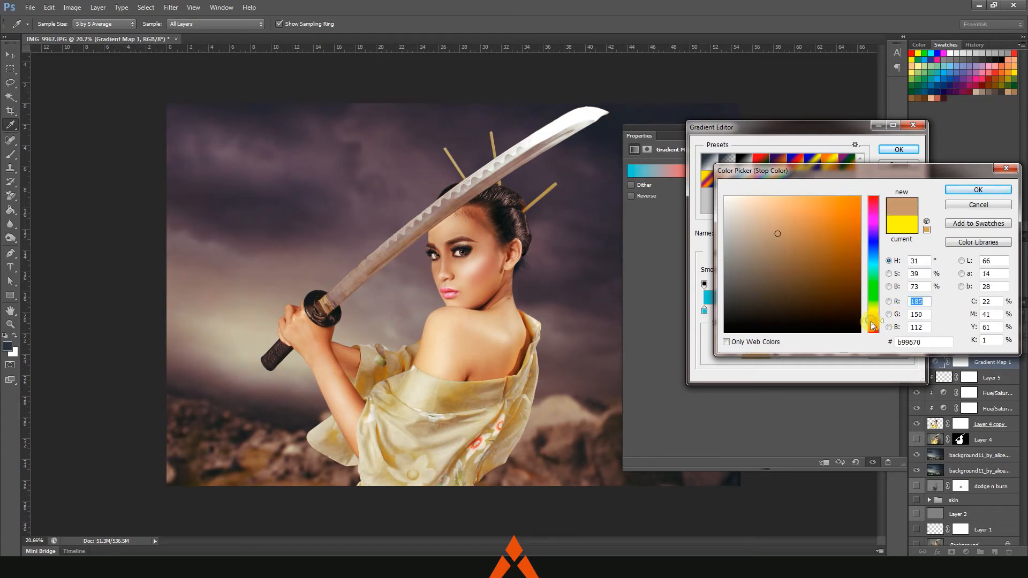
{"action": "mouse_move", "coordinate": [790, 274]}
{"action": "left_mouse_down"}
{"action": "mouse_move", "coordinate": [802, 236]}
{"action": "mouse_move", "coordinate": [754, 211]}
{"action": "mouse_move", "coordinate": [773, 235]}
{"action": "left_mouse_up"}
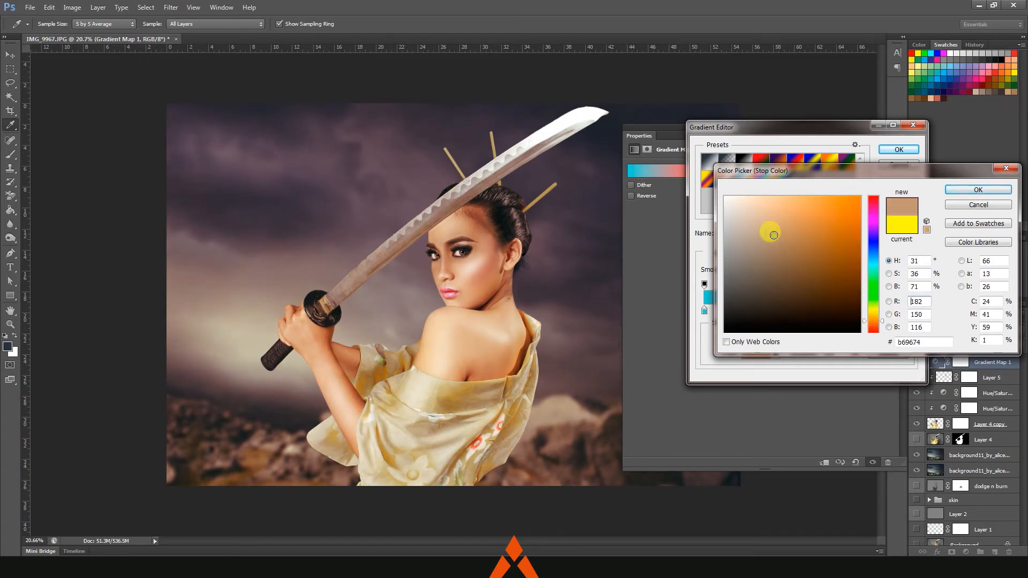
{"action": "left_click", "coordinate": [963, 191]}
- Move the gradient's middle red stop to about the 26% location and apply the edited gradient
{"action": "left_click", "coordinate": [775, 310]}
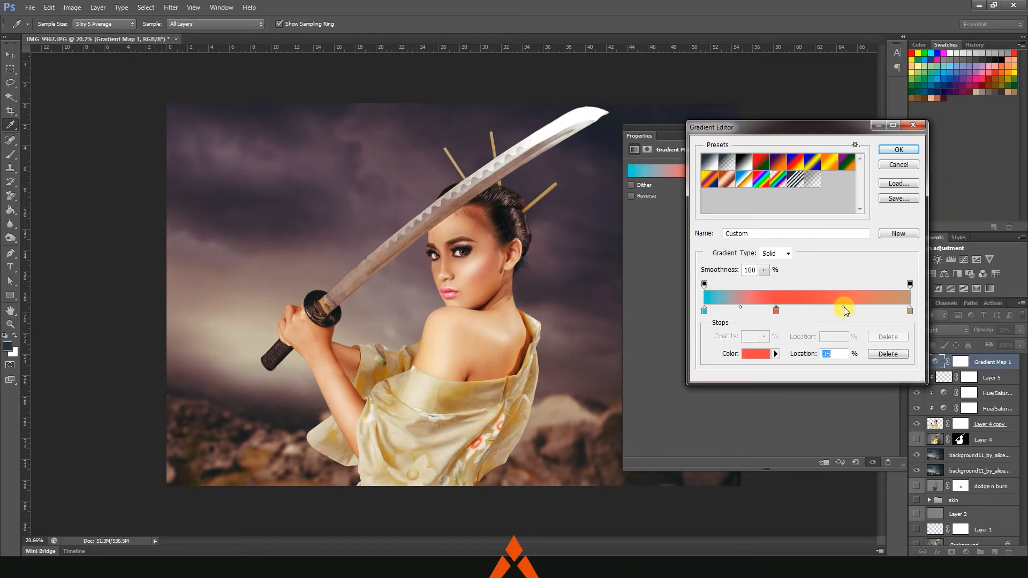
{"action": "mouse_move", "coordinate": [843, 309]}
{"action": "left_mouse_down"}
{"action": "mouse_move", "coordinate": [813, 309]}
{"action": "mouse_move", "coordinate": [860, 315]}
{"action": "left_mouse_up"}
{"action": "left_click", "coordinate": [776, 312]}
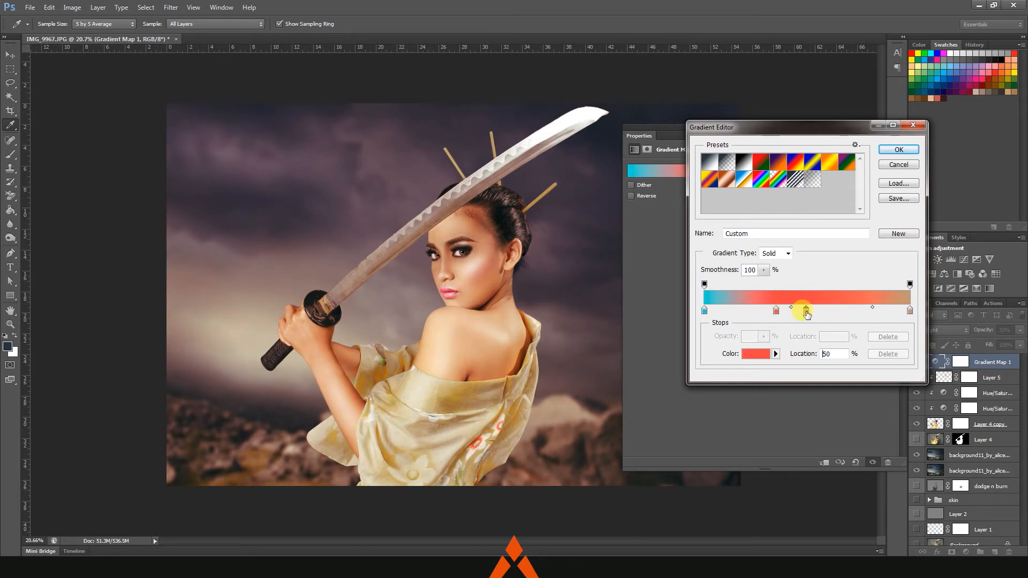
{"action": "left_click_drag", "start_coordinate": [776, 311], "coordinate": [754, 310]}
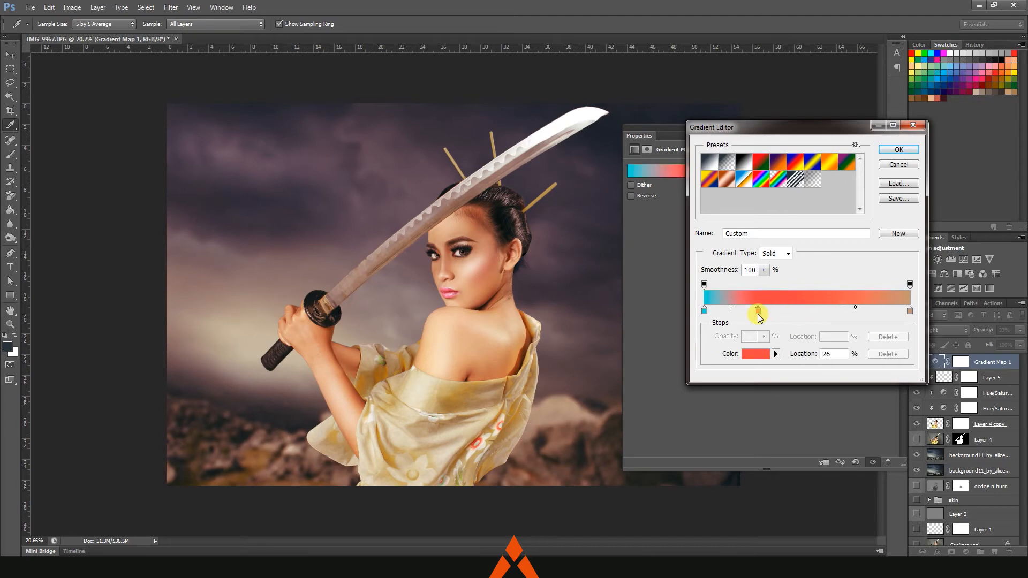
{"action": "left_click", "coordinate": [898, 150]}
{"action": "left_click", "coordinate": [892, 127]}
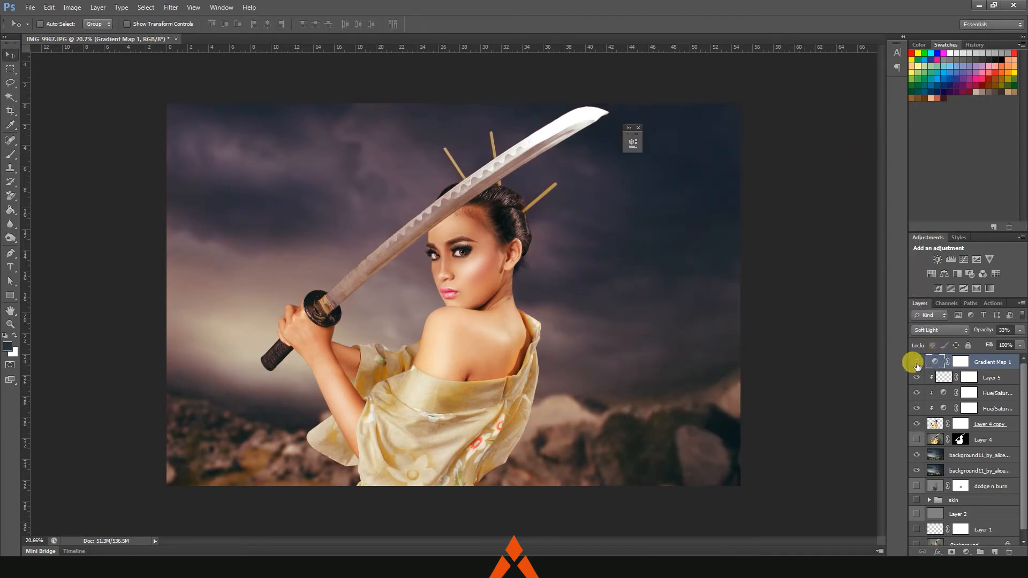
- Compare the image without the Gradient Map, then set its Underlying Layer blend range to 0/70 for shadows and 101/255 for highlights
{"action": "left_click", "coordinate": [916, 362]}
{"action": "left_click", "coordinate": [916, 362]}
{"action": "double_click", "coordinate": [1004, 362]}
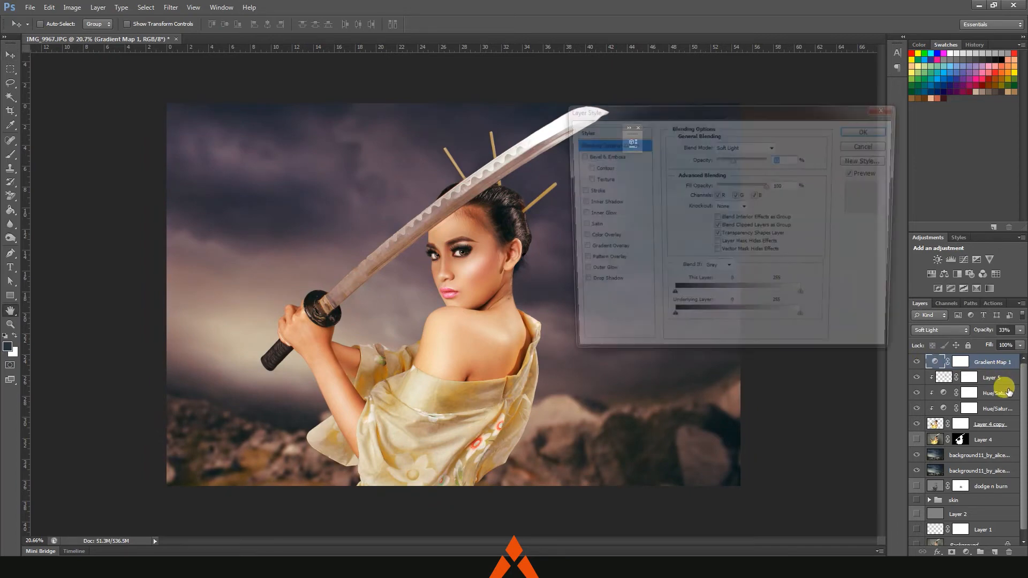
{"action": "left_click_drag", "start_coordinate": [672, 328], "coordinate": [709, 327]}
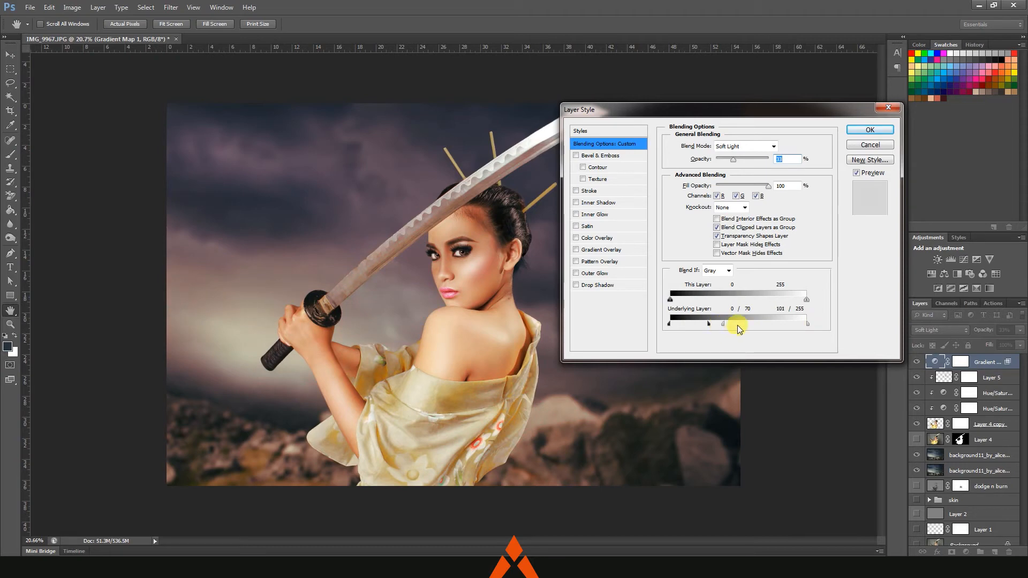
{"action": "left_click", "coordinate": [869, 130]}
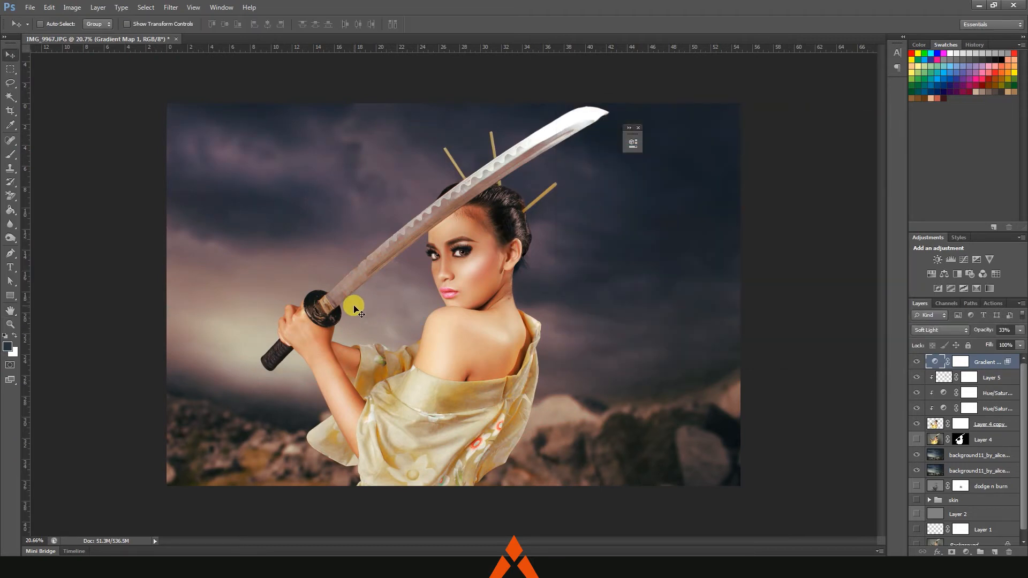
- Place the 6351267 fog image over the picture's lower left, enlarged to about 299%, and move its layer below the Gradient Map
{"action": "mouse_move", "coordinate": [58, 554]}
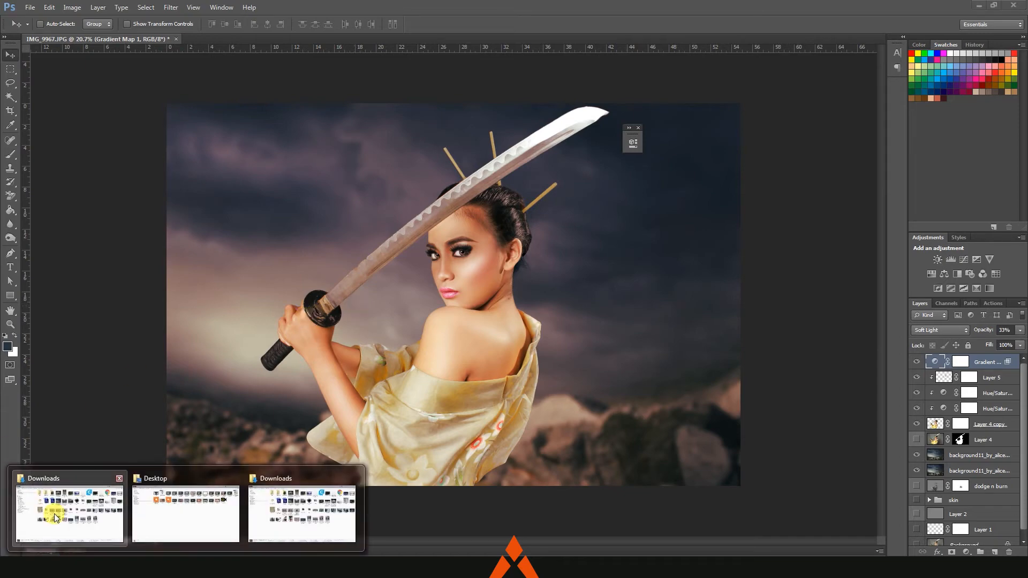
{"action": "left_click", "coordinate": [289, 501]}
{"action": "left_click_drag", "start_coordinate": [877, 163], "coordinate": [305, 431]}
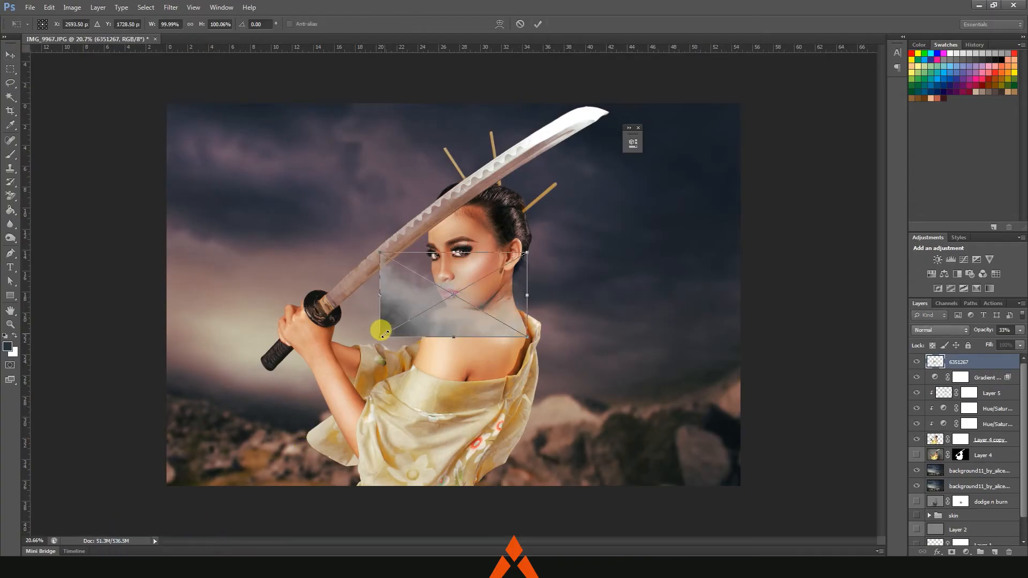
{"action": "left_click_drag", "start_coordinate": [385, 334], "coordinate": [43, 427]}
{"action": "double_click", "coordinate": [241, 402]}
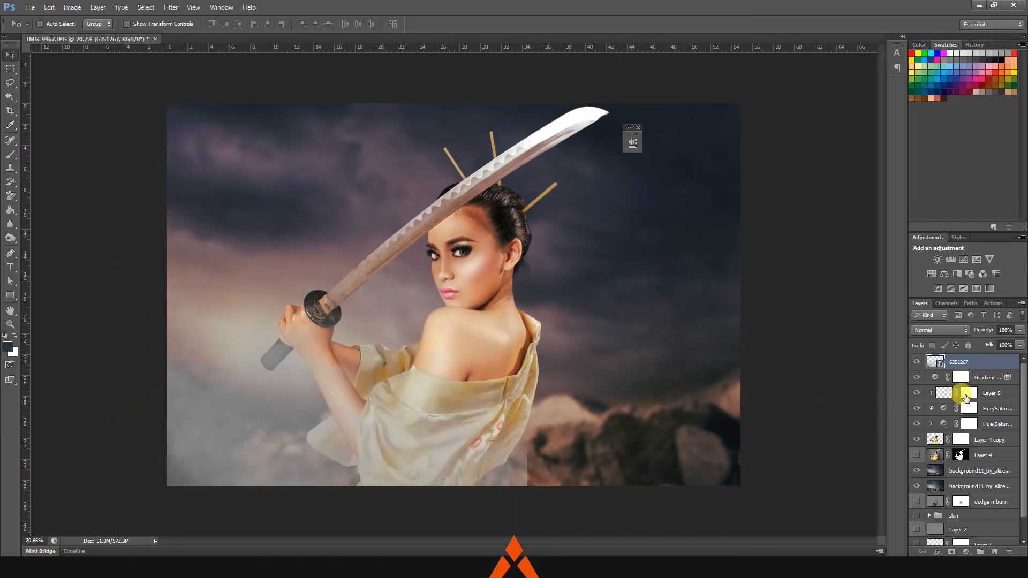
{"action": "left_click_drag", "start_coordinate": [970, 360], "coordinate": [963, 375]}
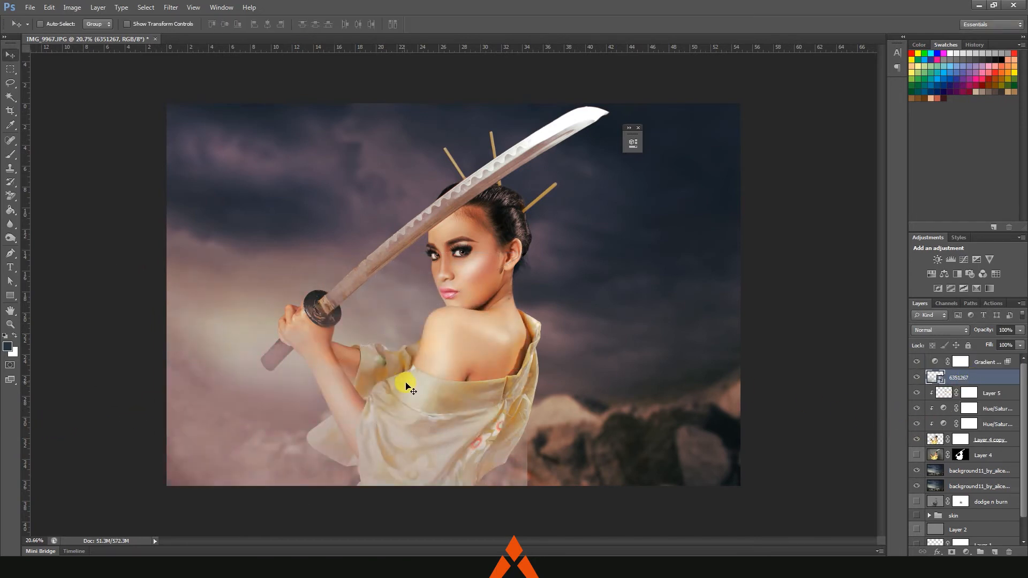
- Duplicate the fog layer, flip the copy horizontally and move it over the lower right of the scene
{"action": "key", "text": "ctrl+j"}
{"action": "key", "text": "ctrl+t"}
{"action": "right_click", "coordinate": [373, 387]}
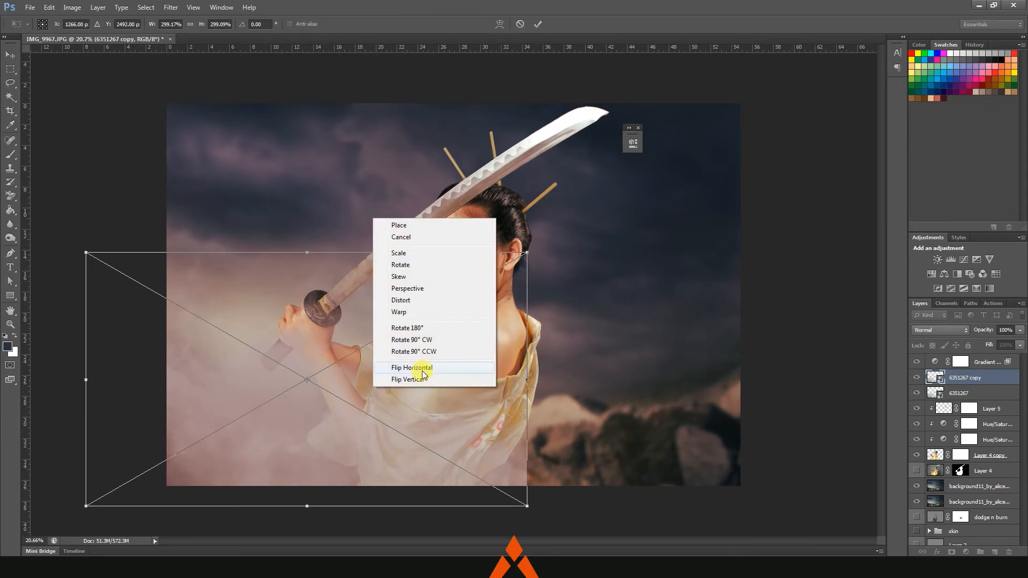
{"action": "left_click", "coordinate": [423, 375]}
{"action": "left_click_drag", "start_coordinate": [423, 389], "coordinate": [844, 416]}
{"action": "key", "text": "Return"}
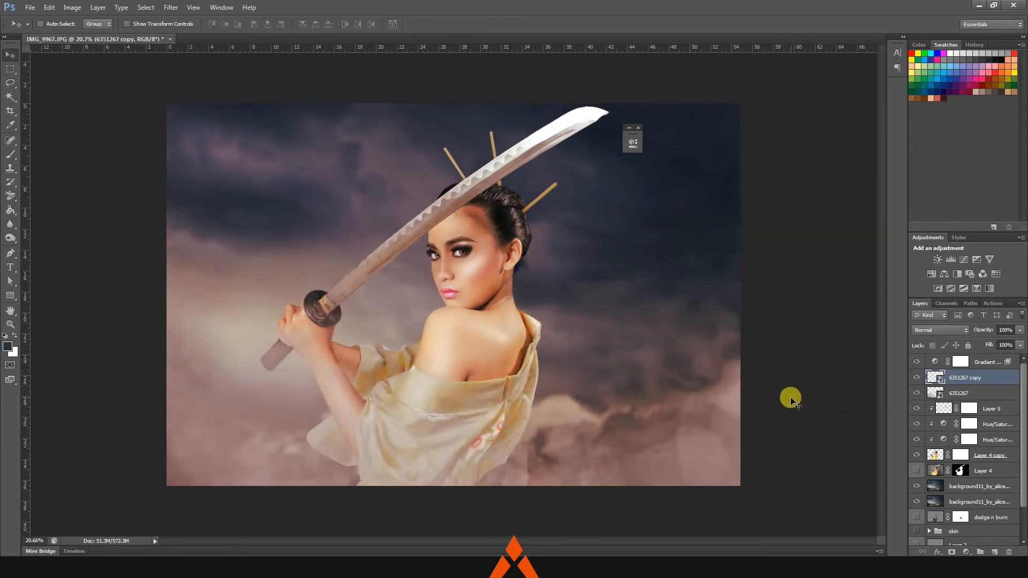
- Nudge the fog copy slightly up and left and move its layer behind the woman, below Layer 4
{"action": "scroll", "coordinate": [578, 314], "scroll_direction": "down", "scroll_amount": 3}
{"action": "left_click_drag", "start_coordinate": [578, 314], "coordinate": [557, 304]}
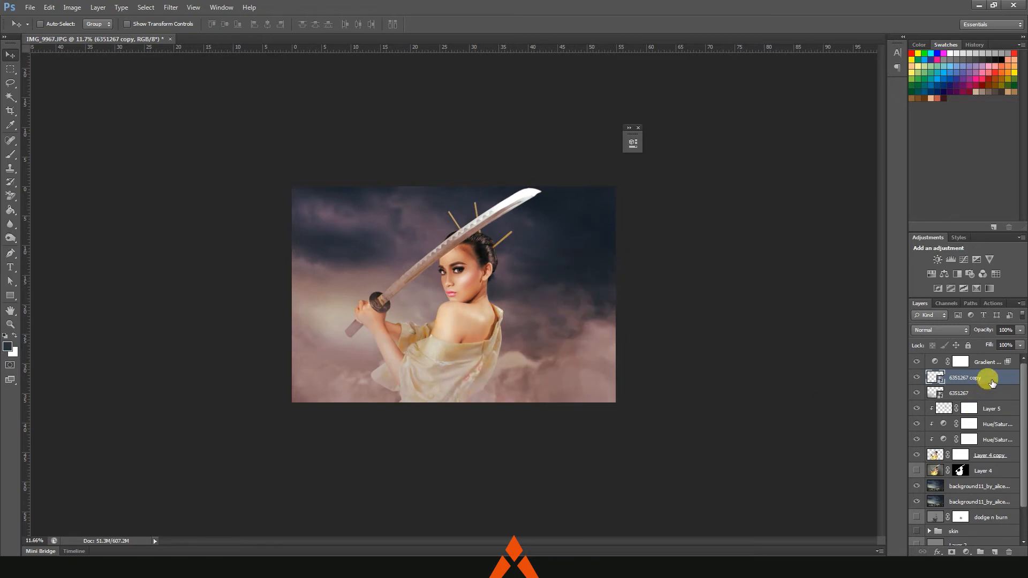
{"action": "left_click_drag", "start_coordinate": [986, 376], "coordinate": [985, 478]}
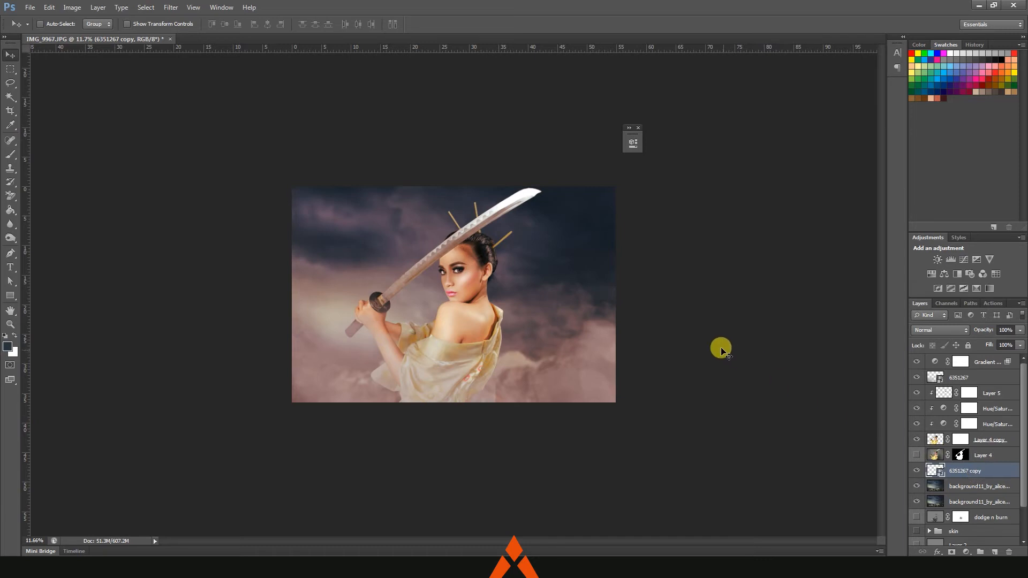
- Add a layer mask to the fog copy and fade its upper area beside the woman's head with a soft 24% opacity brush, enlarging it to 1000 px
{"action": "left_click", "coordinate": [10, 155]}
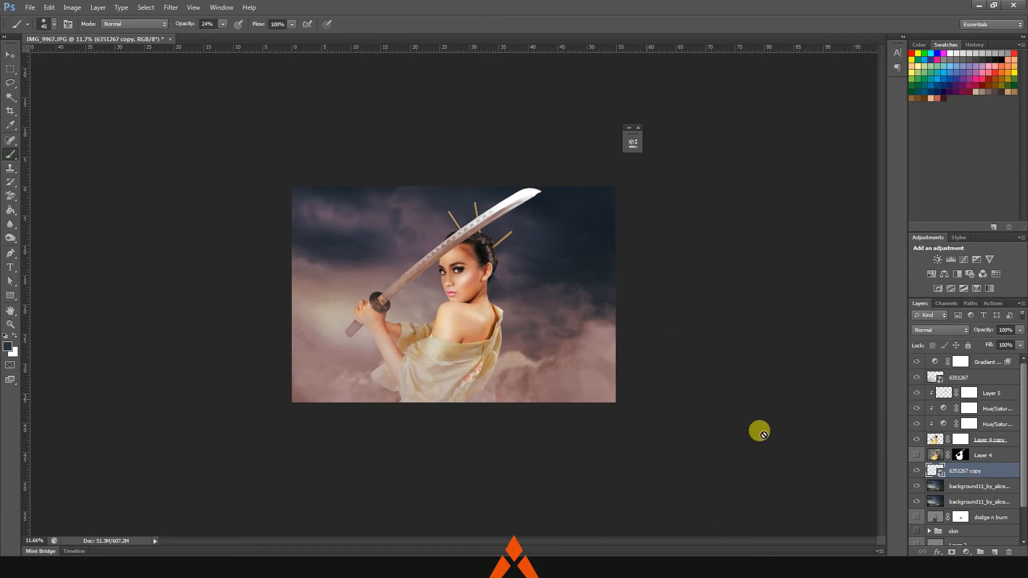
{"action": "left_click", "coordinate": [951, 552]}
{"action": "right_click", "coordinate": [558, 244]}
{"action": "left_click_drag", "start_coordinate": [606, 269], "coordinate": [662, 270]}
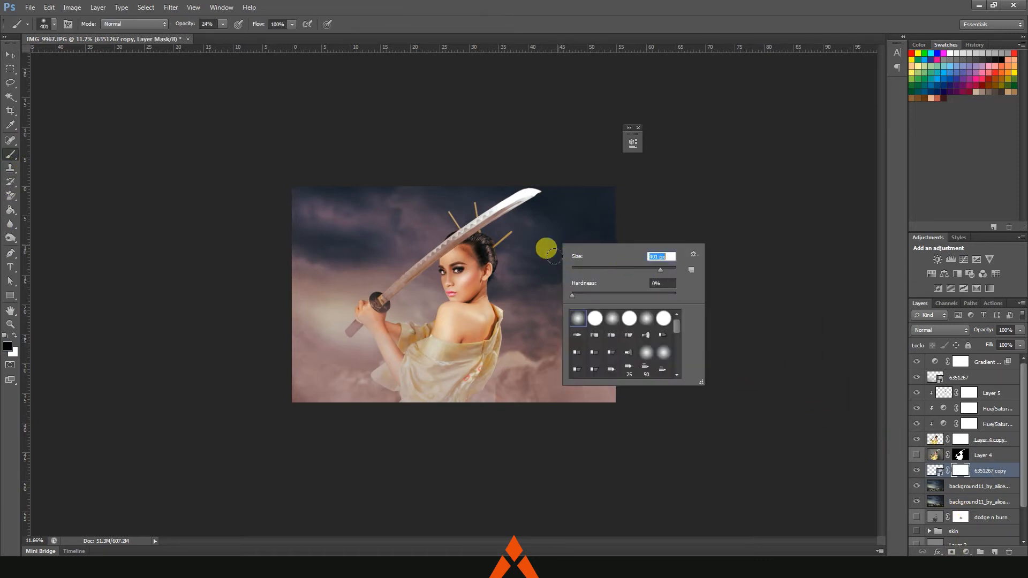
{"action": "left_click", "coordinate": [542, 256]}
{"action": "mouse_move", "coordinate": [541, 254]}
{"action": "left_mouse_down"}
{"action": "mouse_move", "coordinate": [501, 251]}
{"action": "mouse_move", "coordinate": [587, 241]}
{"action": "mouse_move", "coordinate": [521, 254]}
{"action": "mouse_move", "coordinate": [548, 255]}
{"action": "mouse_move", "coordinate": [568, 285]}
{"action": "left_mouse_up"}
{"action": "key", "text": "]"}
{"action": "key", "text": "]"}
{"action": "key", "text": "]"}
{"action": "key", "text": "]"}
{"action": "key", "text": "]"}
- Add a layer mask to the 6351267 fog layer and lightly brush black from the upper-left sky across the woman
{"action": "left_click", "coordinate": [974, 377]}
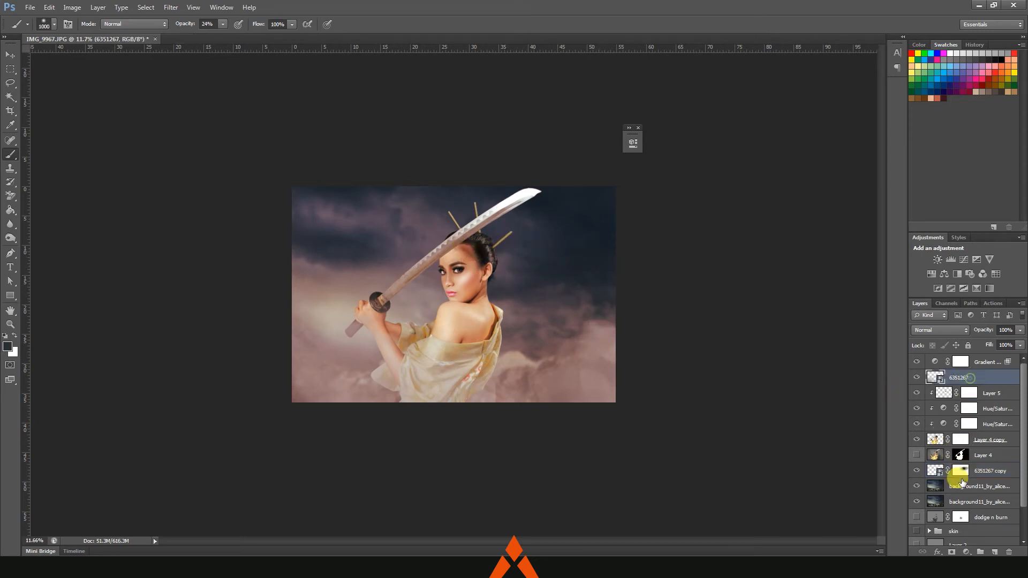
{"action": "left_click", "coordinate": [951, 552]}
{"action": "mouse_move", "coordinate": [338, 249]}
{"action": "left_mouse_down"}
{"action": "mouse_move", "coordinate": [451, 335]}
{"action": "mouse_move", "coordinate": [482, 376]}
{"action": "left_mouse_up"}
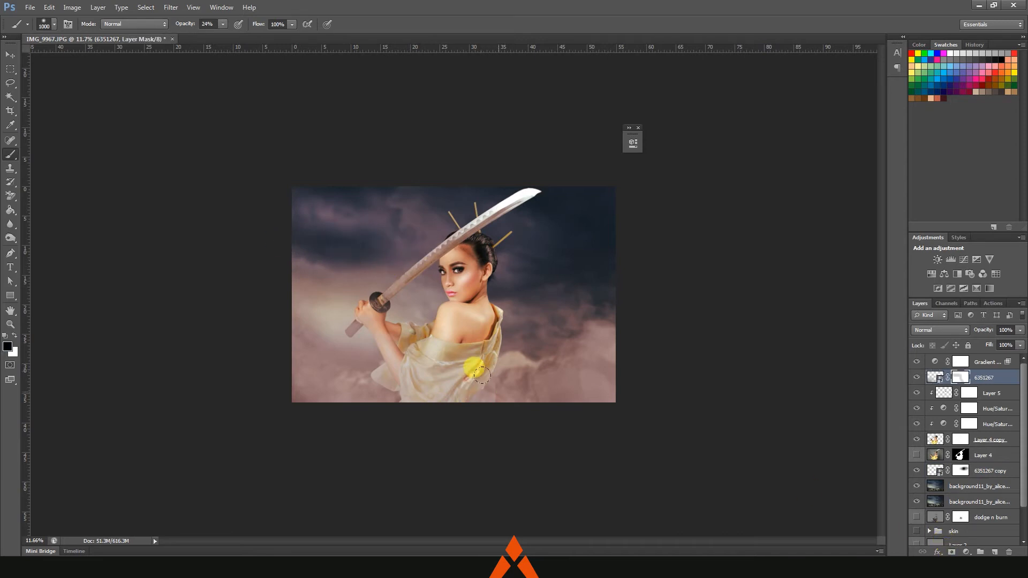
- Raise the brush opacity to 81% and mask the fog off the woman's kimono, back and shoulder
{"action": "left_click", "coordinate": [224, 24]}
{"action": "left_click_drag", "start_coordinate": [233, 36], "coordinate": [254, 36]}
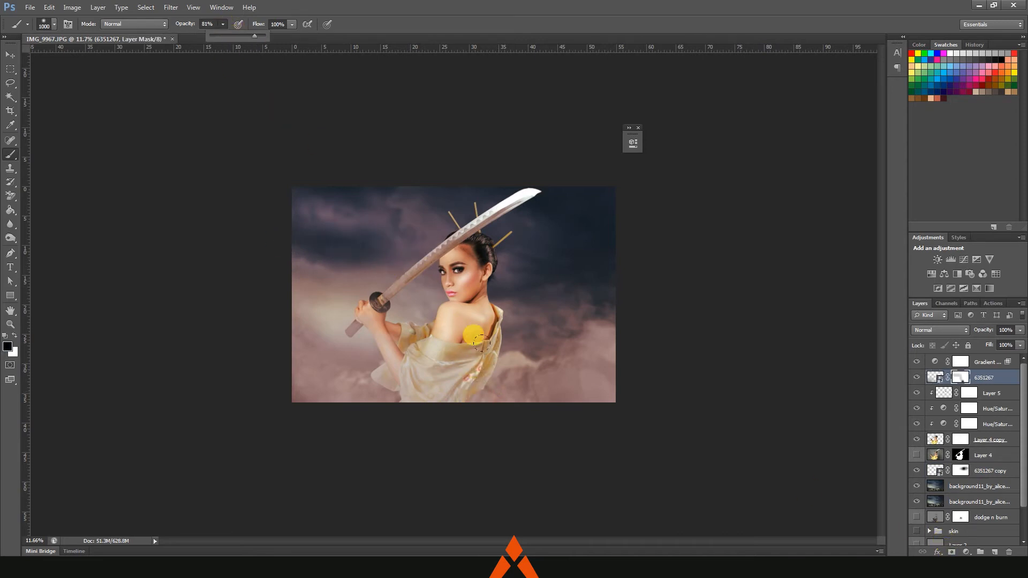
{"action": "mouse_move", "coordinate": [469, 405]}
{"action": "left_mouse_down"}
{"action": "mouse_move", "coordinate": [486, 355]}
{"action": "mouse_move", "coordinate": [476, 380]}
{"action": "left_mouse_up"}
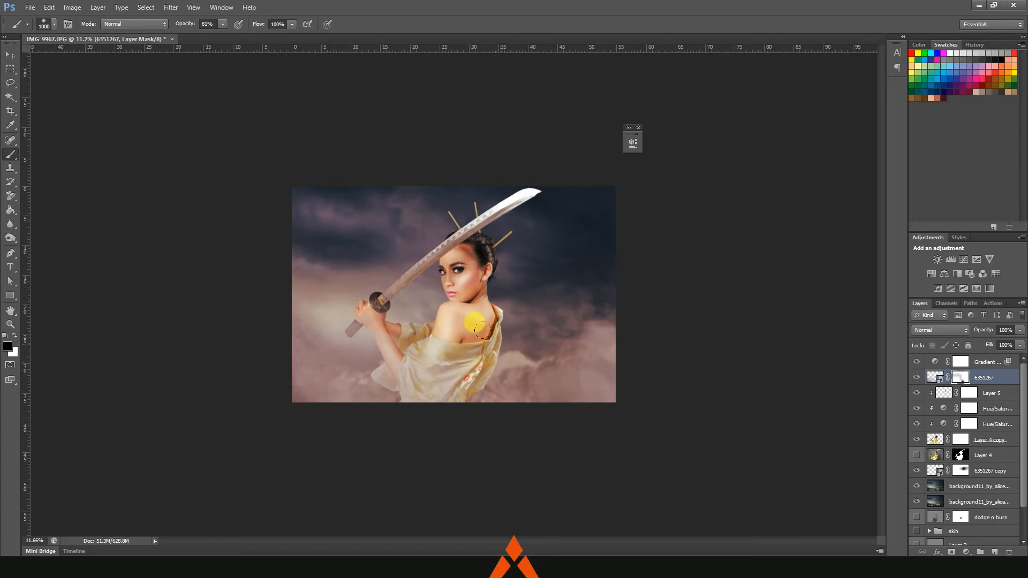
{"action": "mouse_move", "coordinate": [483, 330]}
{"action": "left_mouse_down"}
{"action": "mouse_move", "coordinate": [496, 310]}
{"action": "mouse_move", "coordinate": [489, 292]}
{"action": "left_mouse_up"}
{"action": "scroll", "coordinate": [476, 293], "scroll_direction": "up", "scroll_amount": 1}
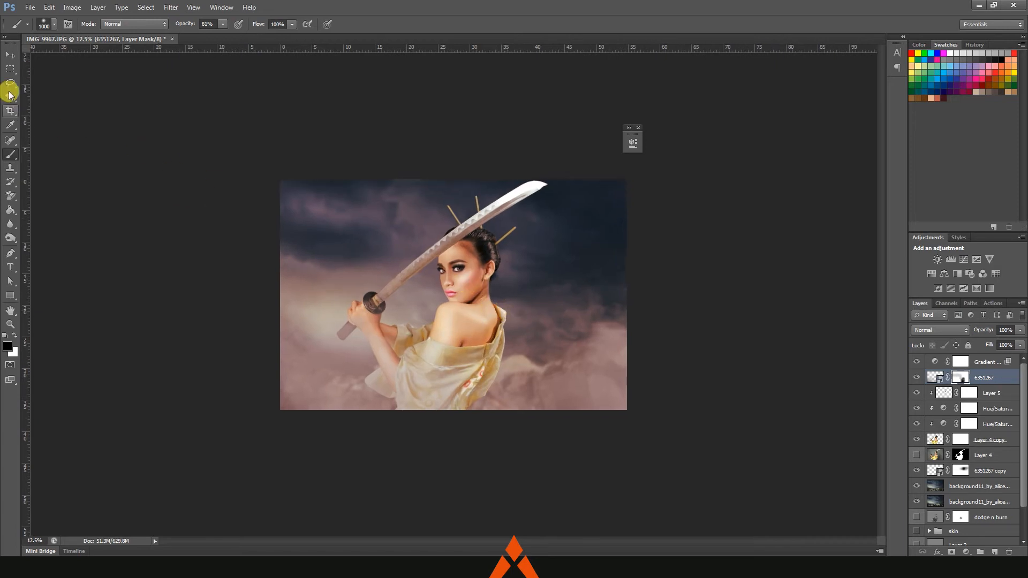
- Reduce the Gradient Map layer's fill to 68%
{"action": "left_click", "coordinate": [10, 54]}
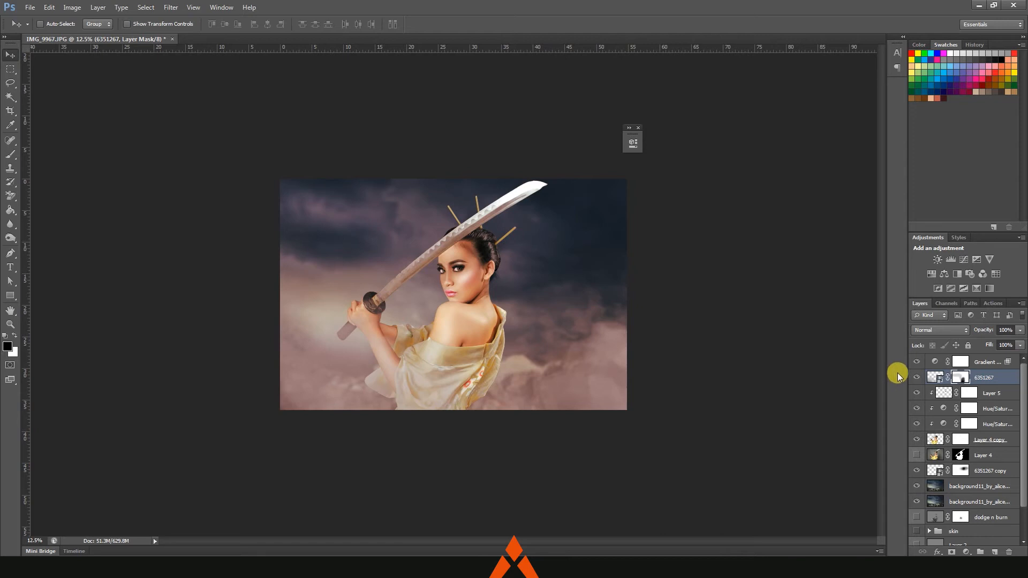
{"action": "left_click", "coordinate": [980, 362]}
{"action": "left_click", "coordinate": [1019, 344]}
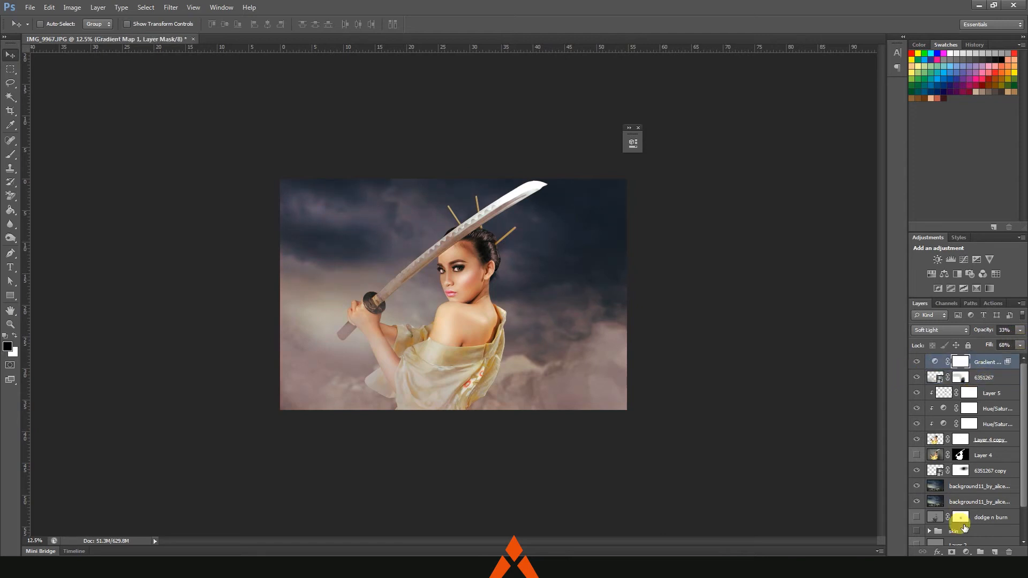
- Add a Curves adjustment layer with a lifted black point, a shadow point at input 69, output 67, and a highlight point at 193, 203
{"action": "left_click", "coordinate": [966, 551]}
{"action": "left_click", "coordinate": [942, 383]}
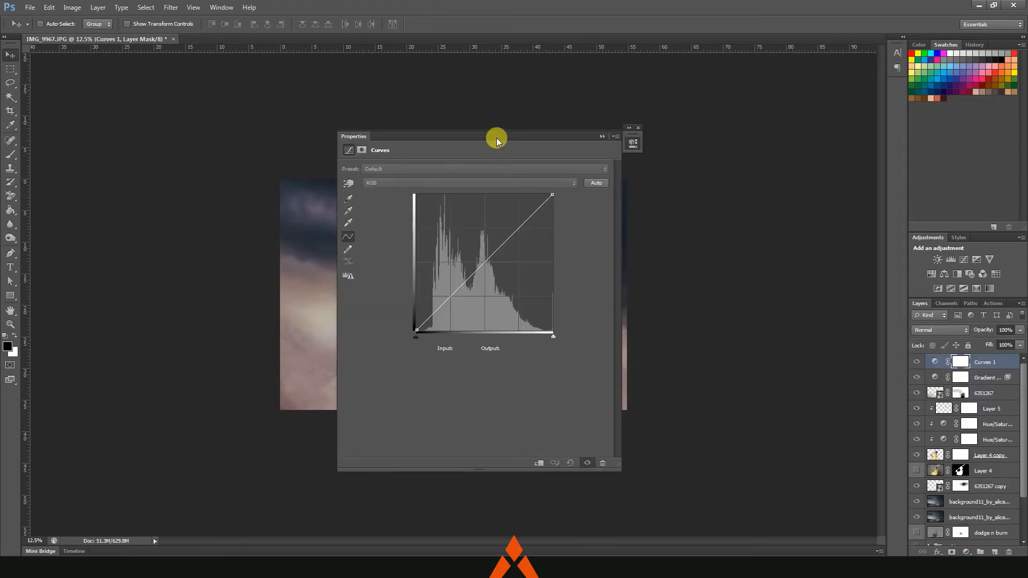
{"action": "left_click_drag", "start_coordinate": [496, 137], "coordinate": [710, 137]}
{"action": "left_click", "coordinate": [733, 222]}
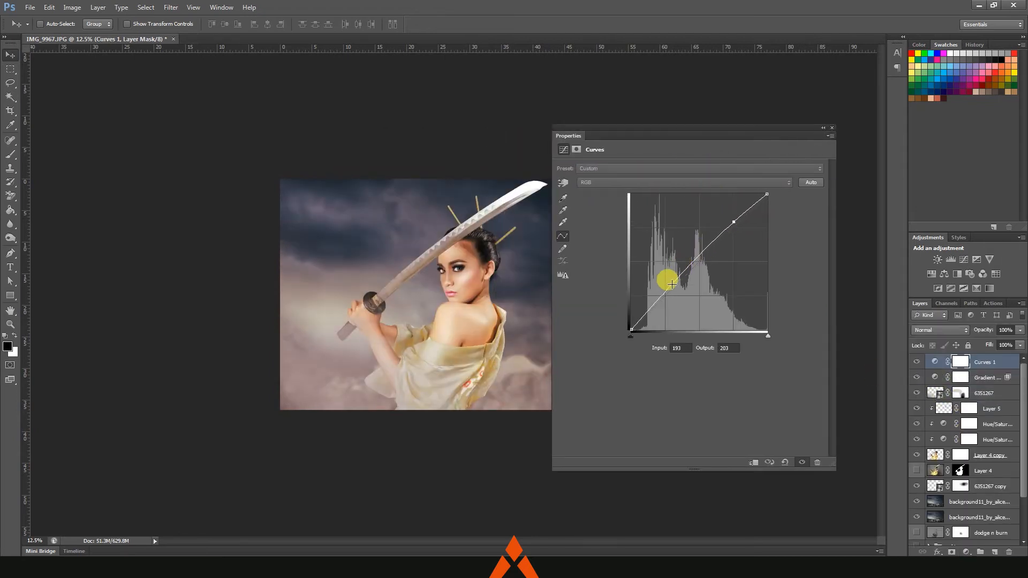
{"action": "left_click_drag", "start_coordinate": [671, 284], "coordinate": [669, 296]}
{"action": "left_click_drag", "start_coordinate": [631, 329], "coordinate": [668, 294]}
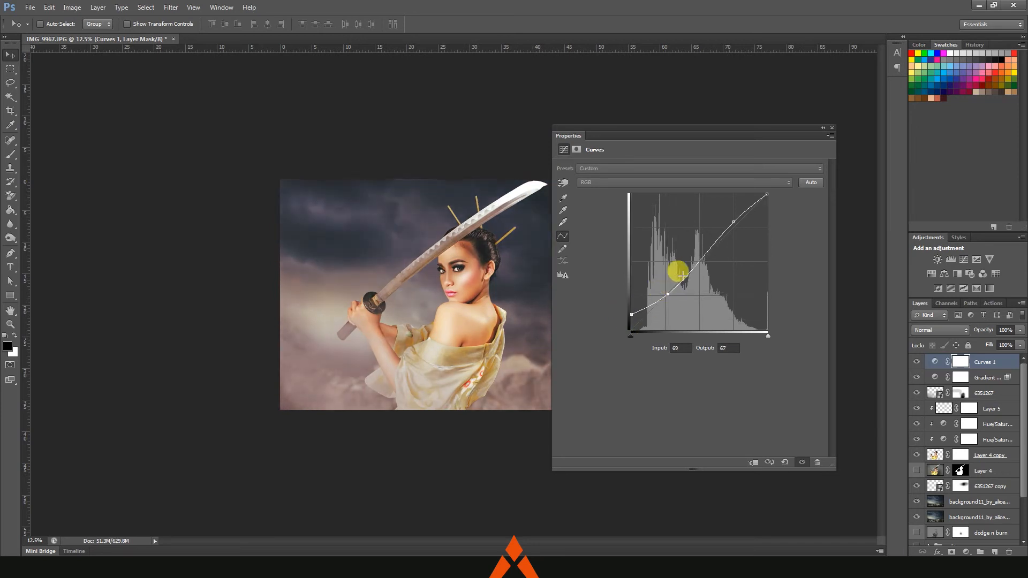
- Lower the curve's highlight point to input 196, output 181, raise the shadow point slightly and set the black point's output to 20
{"action": "left_click_drag", "start_coordinate": [733, 221], "coordinate": [736, 233]}
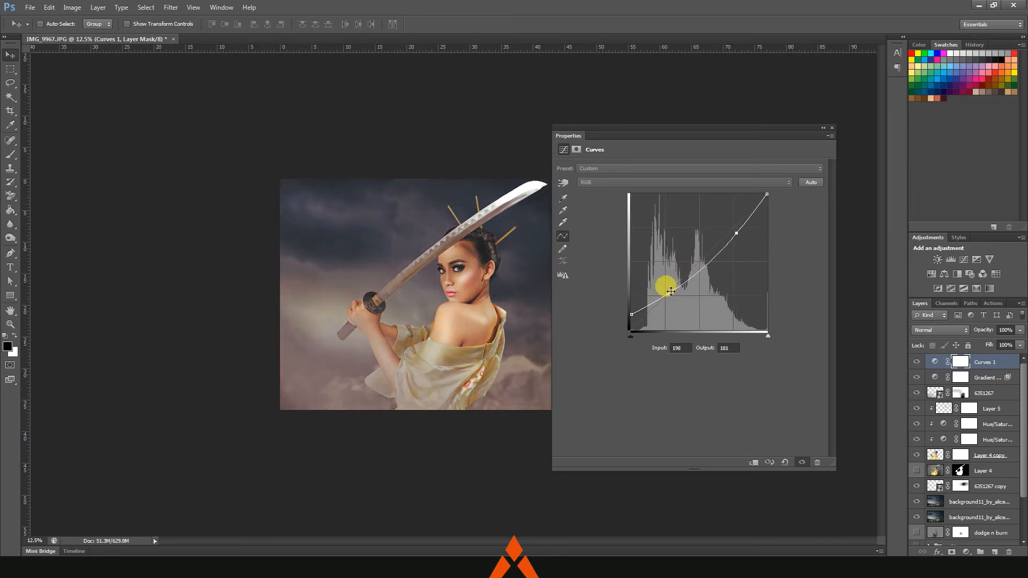
{"action": "left_click_drag", "start_coordinate": [670, 291], "coordinate": [667, 287]}
{"action": "left_click", "coordinate": [629, 318]}
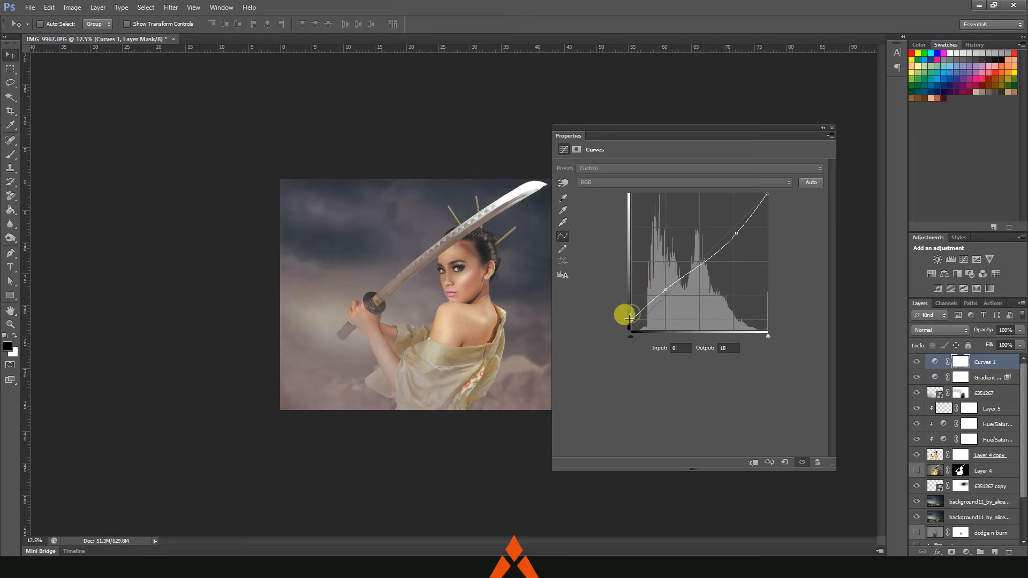
{"action": "left_click_drag", "start_coordinate": [628, 318], "coordinate": [624, 317]}
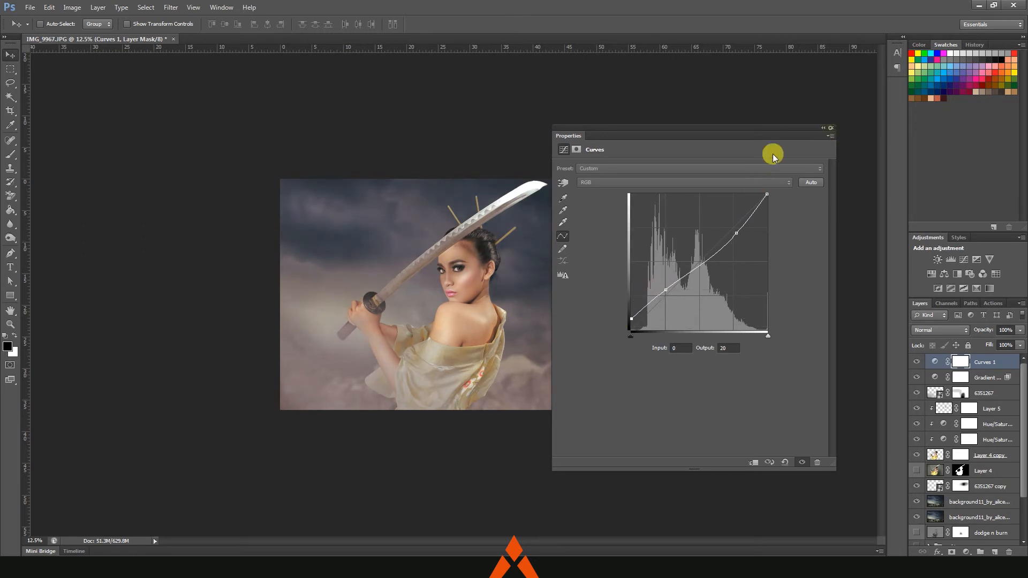
{"action": "left_click", "coordinate": [831, 128]}
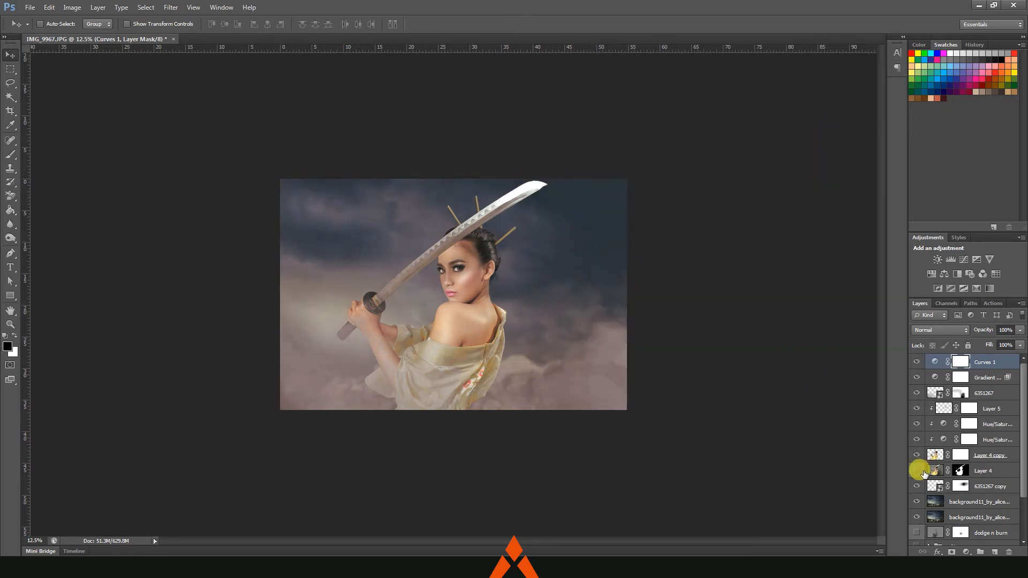
- Hide Layer 4 and clip a Curves adjustment layer to Layer 4 copy with a slightly raised black point
{"action": "left_click", "coordinate": [917, 455]}
{"action": "left_click", "coordinate": [917, 455]}
{"action": "left_click", "coordinate": [975, 453]}
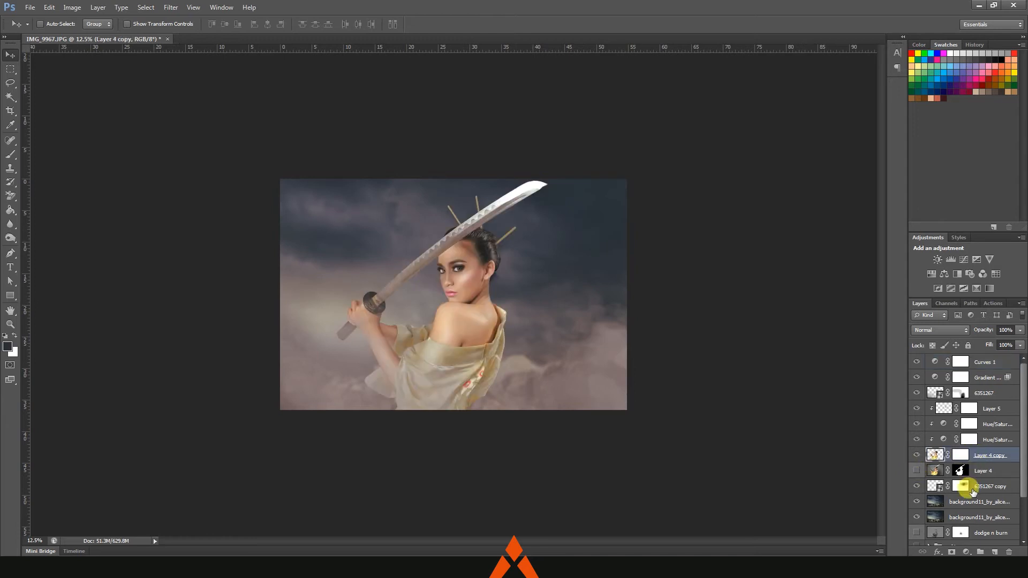
{"action": "left_click", "coordinate": [966, 551]}
{"action": "left_click", "coordinate": [930, 392]}
{"action": "left_click", "coordinate": [632, 329]}
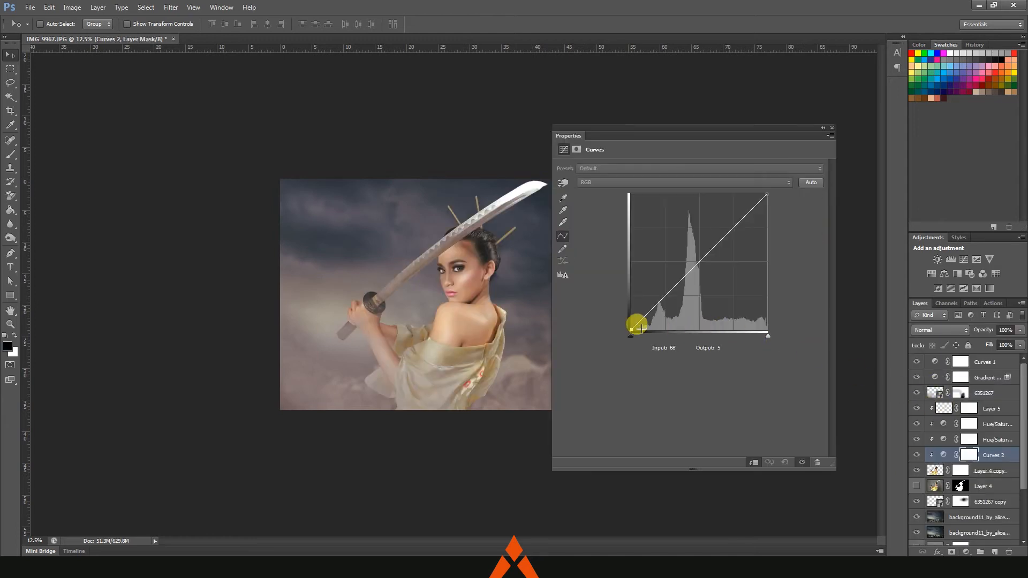
{"action": "left_click_drag", "start_coordinate": [633, 328], "coordinate": [628, 326]}
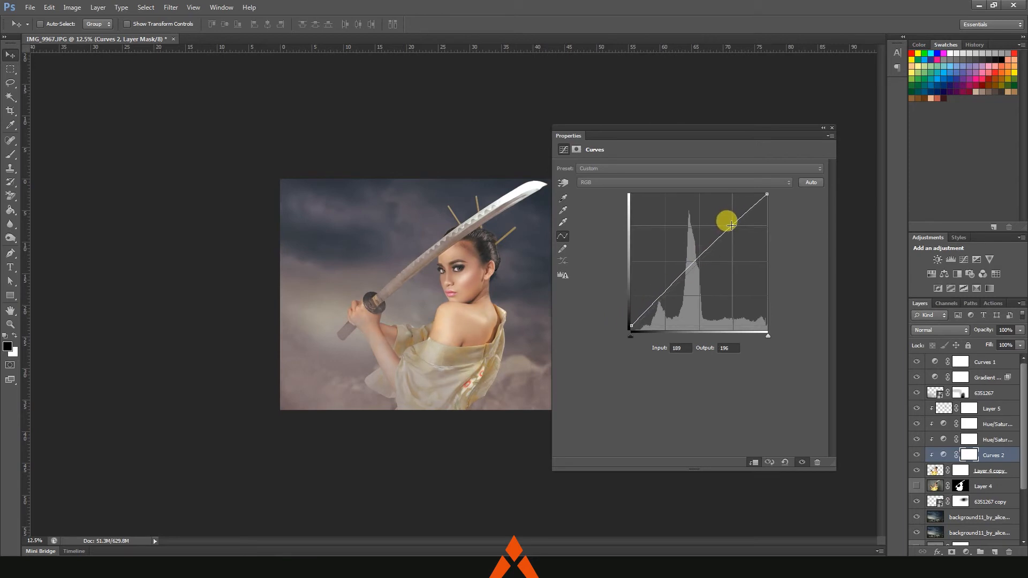
{"action": "left_click", "coordinate": [832, 127]}
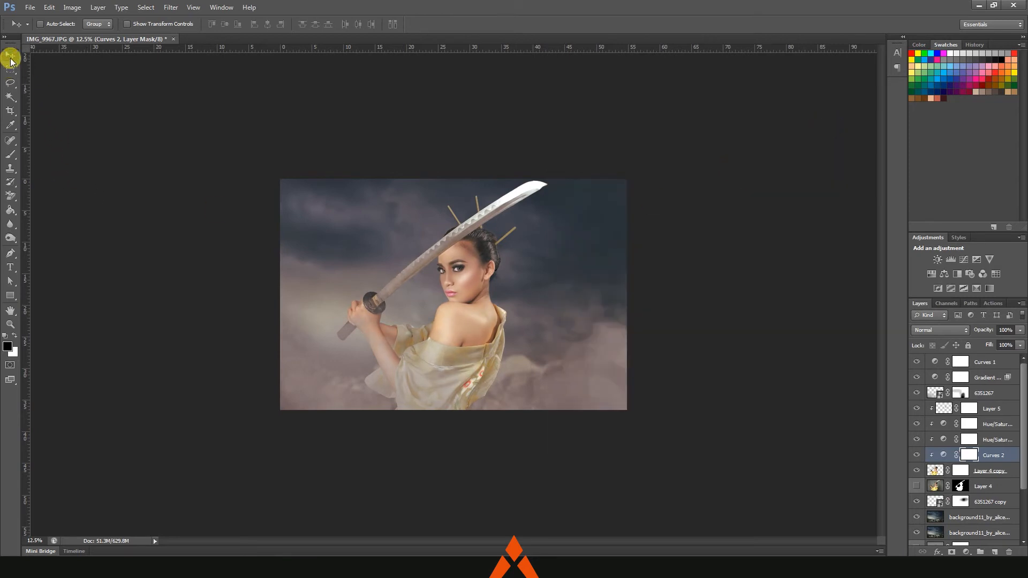
- Create a new layer above Layer 4 and set up the Gradient tool with a pale cream foreground colour
{"action": "scroll", "coordinate": [509, 256], "scroll_direction": "up", "scroll_amount": 2}
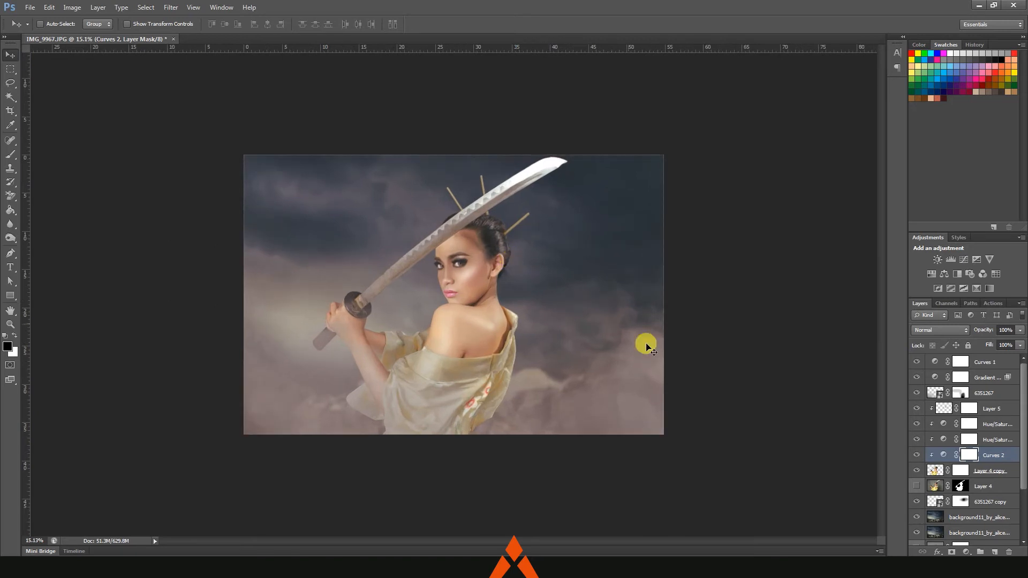
{"action": "scroll", "coordinate": [963, 444], "scroll_direction": "down", "scroll_amount": 2}
{"action": "left_click", "coordinate": [983, 456]}
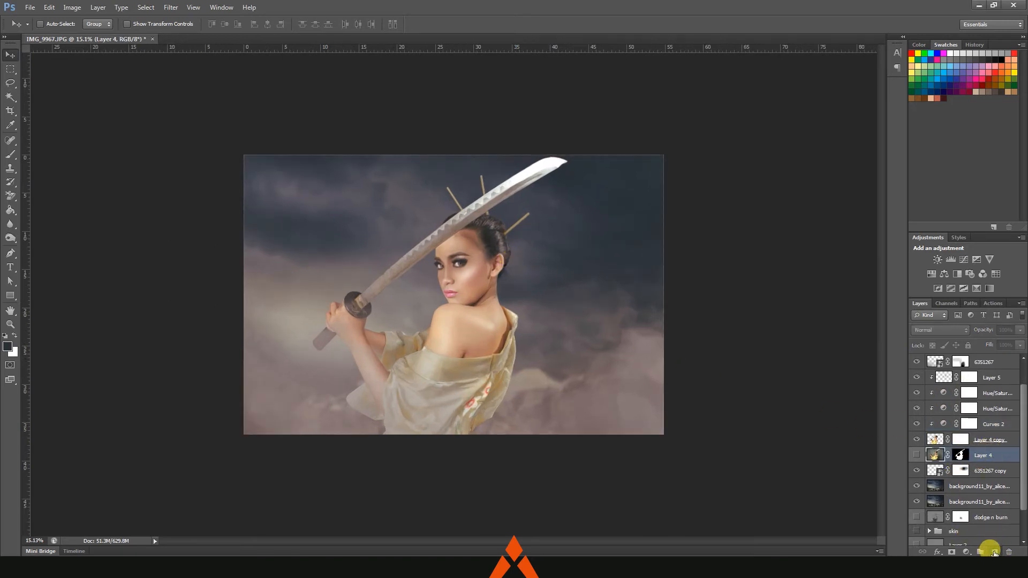
{"action": "left_click", "coordinate": [994, 552]}
{"action": "left_click", "coordinate": [12, 210]}
{"action": "left_click", "coordinate": [41, 207]}
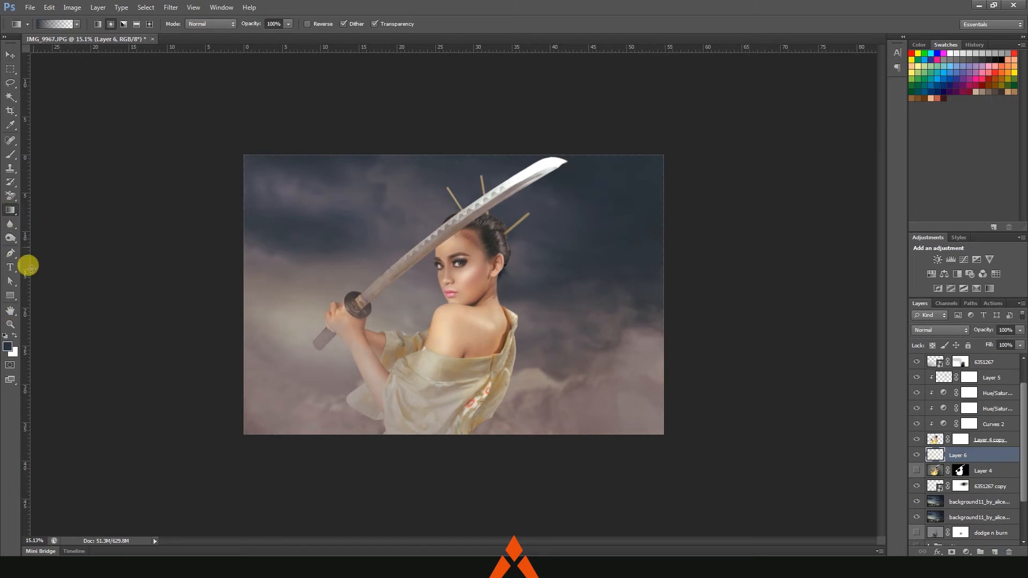
{"action": "left_click", "coordinate": [15, 335]}
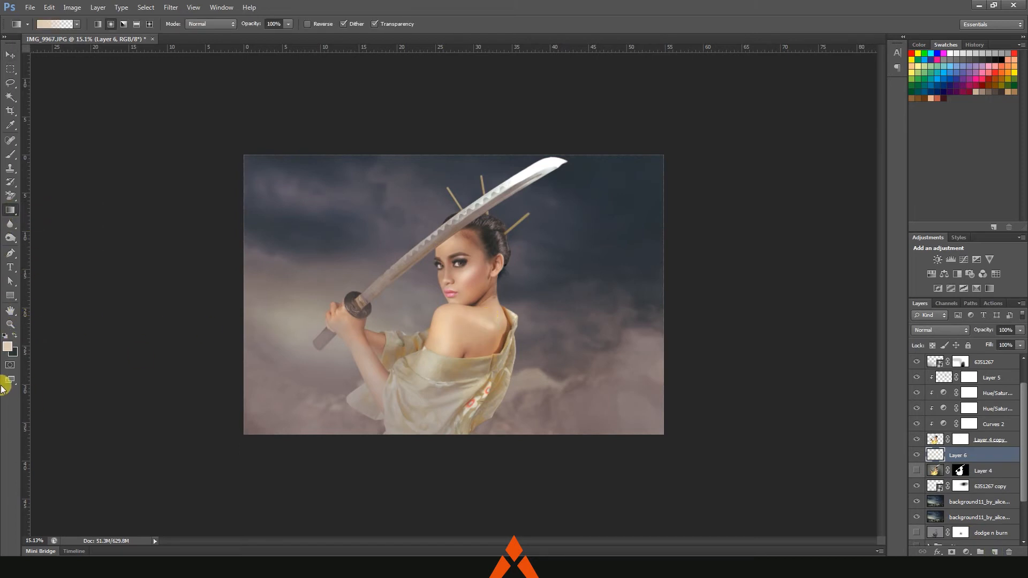
{"action": "left_click", "coordinate": [7, 346]}
{"action": "left_click", "coordinate": [741, 198]}
{"action": "left_click", "coordinate": [953, 192]}
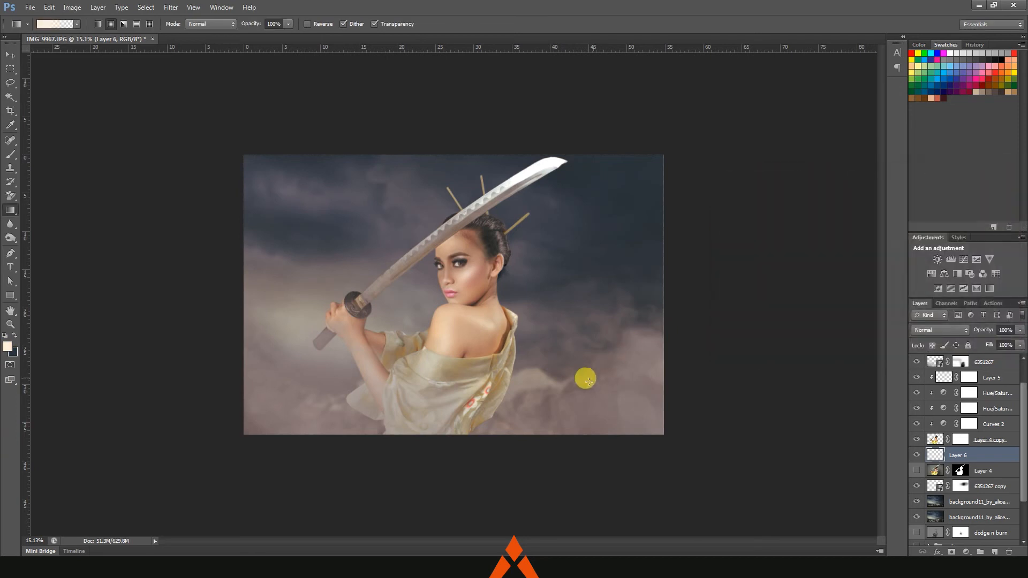
- Draw a cream radial gradient beside the woman's back, enlarge it toward the image's right edge, and set its blend mode to Soft Light
{"action": "left_click_drag", "start_coordinate": [584, 379], "coordinate": [779, 219]}
{"action": "key", "text": "ctrl+t"}
{"action": "left_click_drag", "start_coordinate": [639, 329], "coordinate": [709, 294]}
{"action": "key", "text": "Return"}
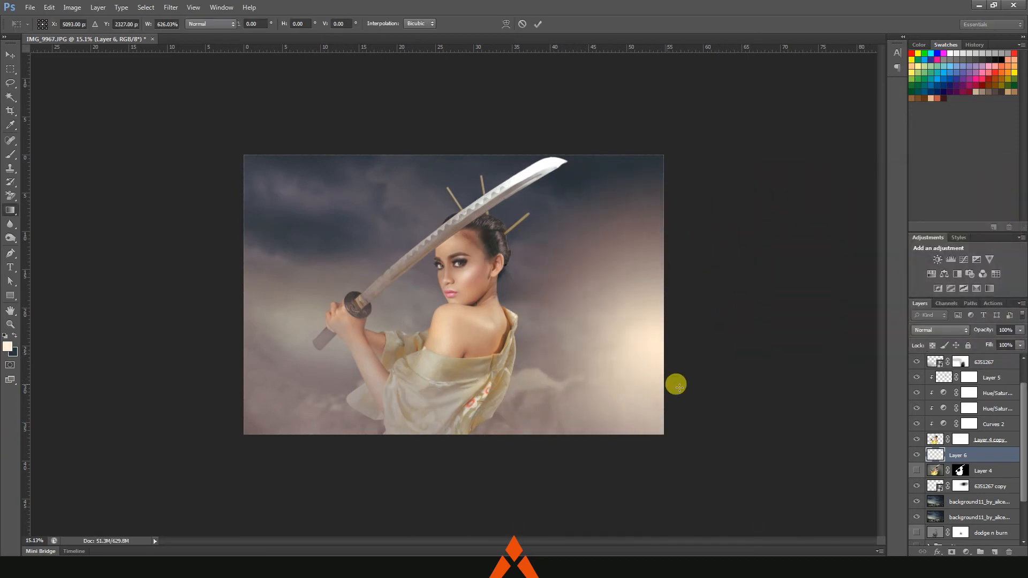
{"action": "left_click", "coordinate": [940, 330]}
{"action": "left_click", "coordinate": [934, 193]}
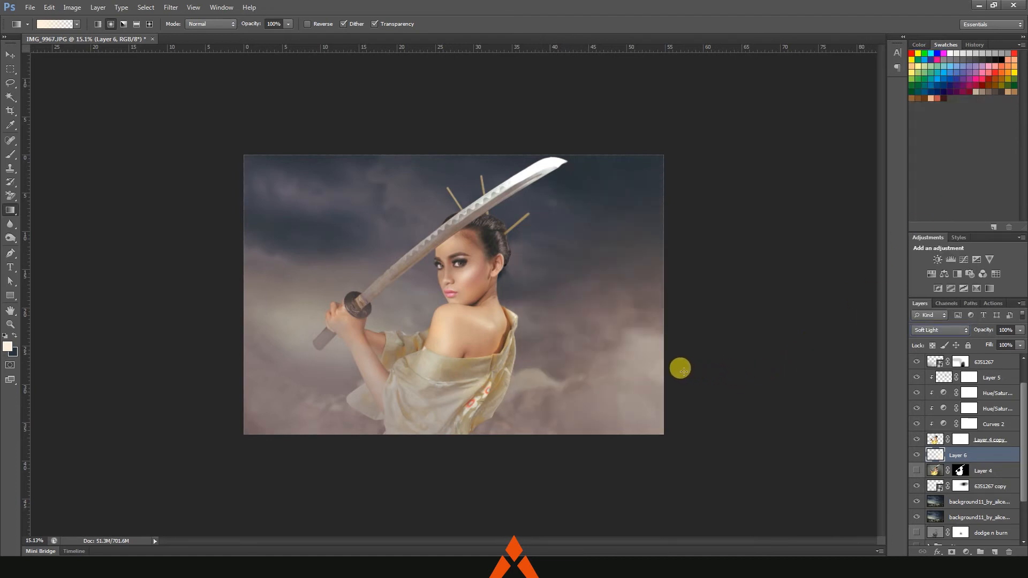
- Add a Levels adjustment layer above Curves 1 and raise its RGB black input to about 18
{"action": "scroll", "coordinate": [1007, 393], "scroll_direction": "up", "scroll_amount": 2}
{"action": "left_click", "coordinate": [999, 359]}
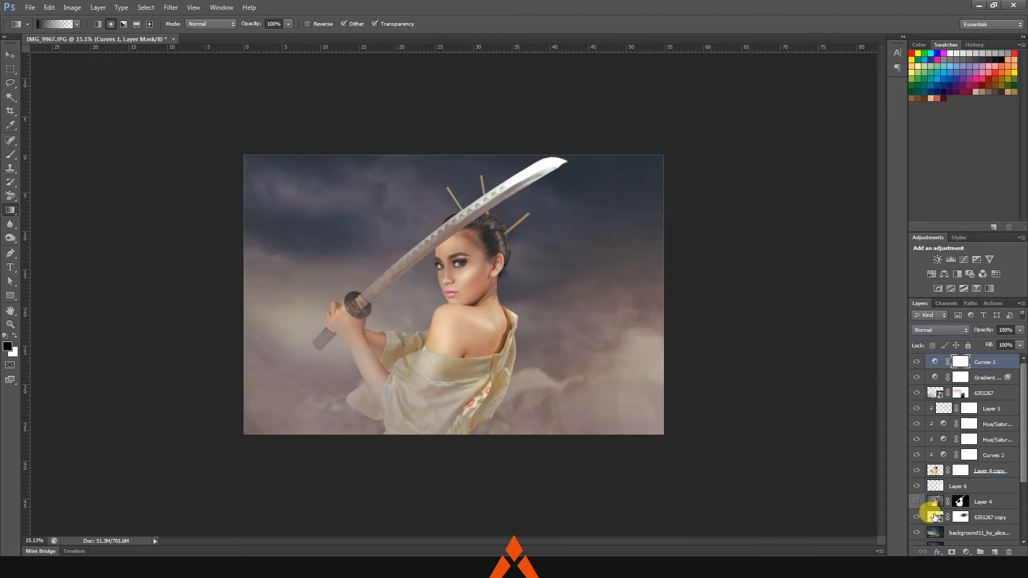
{"action": "left_click", "coordinate": [965, 551]}
{"action": "left_click", "coordinate": [934, 375]}
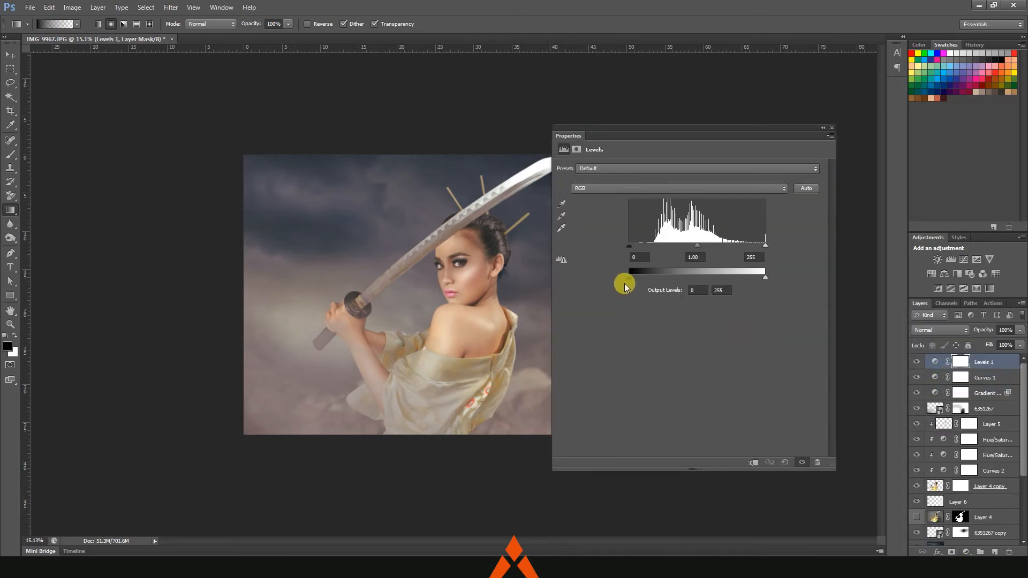
{"action": "left_click_drag", "start_coordinate": [633, 246], "coordinate": [638, 247]}
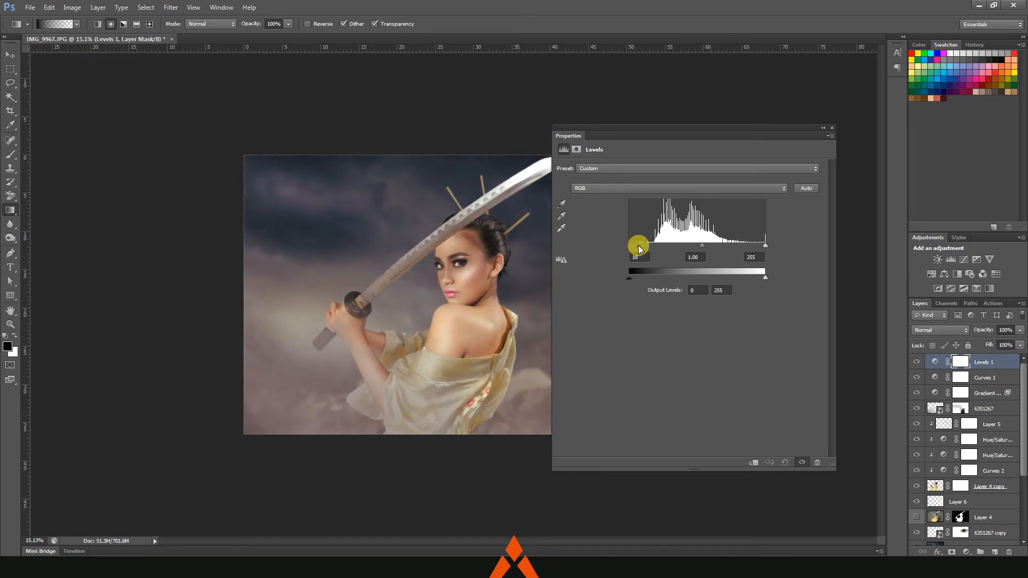
- Set the white input of the Levels layer's Red channel to 244
{"action": "left_click", "coordinate": [632, 188]}
{"action": "left_click", "coordinate": [628, 200]}
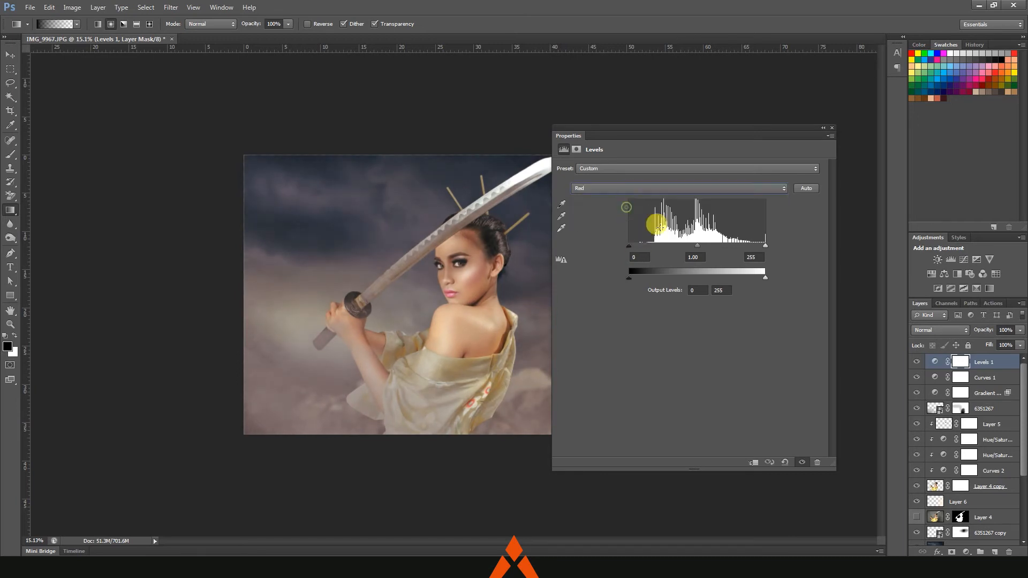
{"action": "left_click_drag", "start_coordinate": [755, 249], "coordinate": [759, 246]}
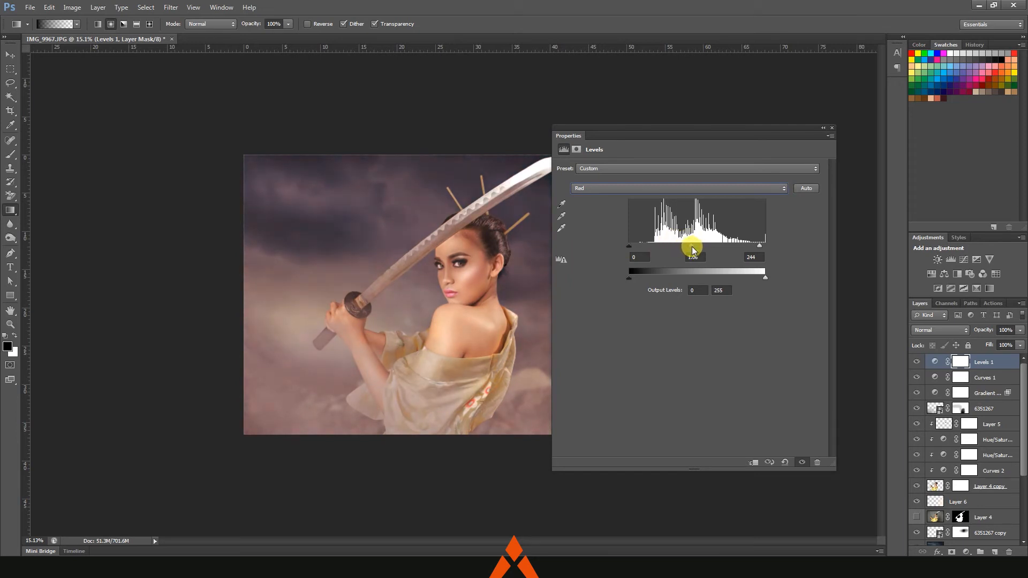
{"action": "left_click", "coordinate": [832, 128]}
{"action": "key", "text": "ctrl+plus"}
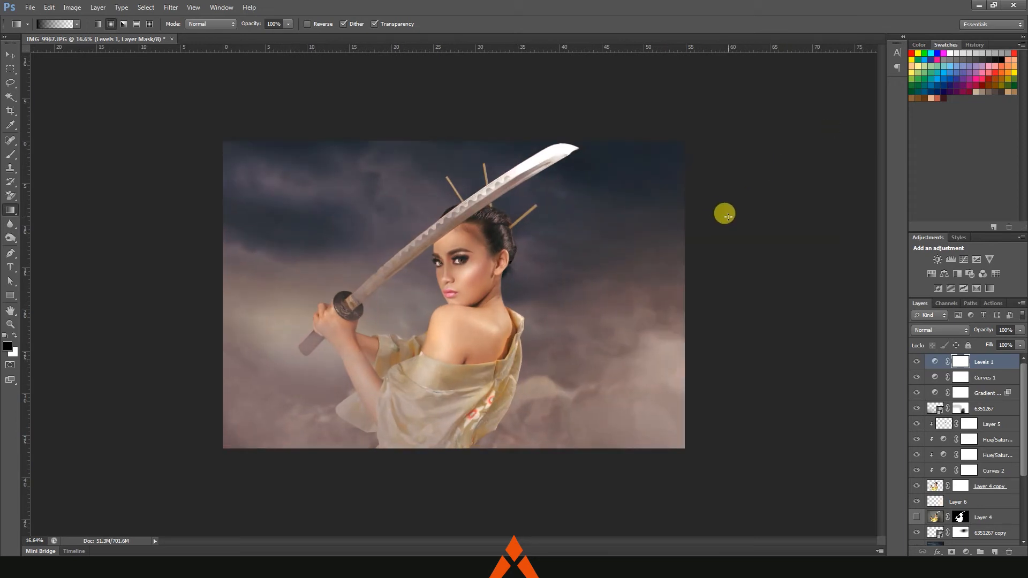
{"action": "left_click", "coordinate": [11, 55]}
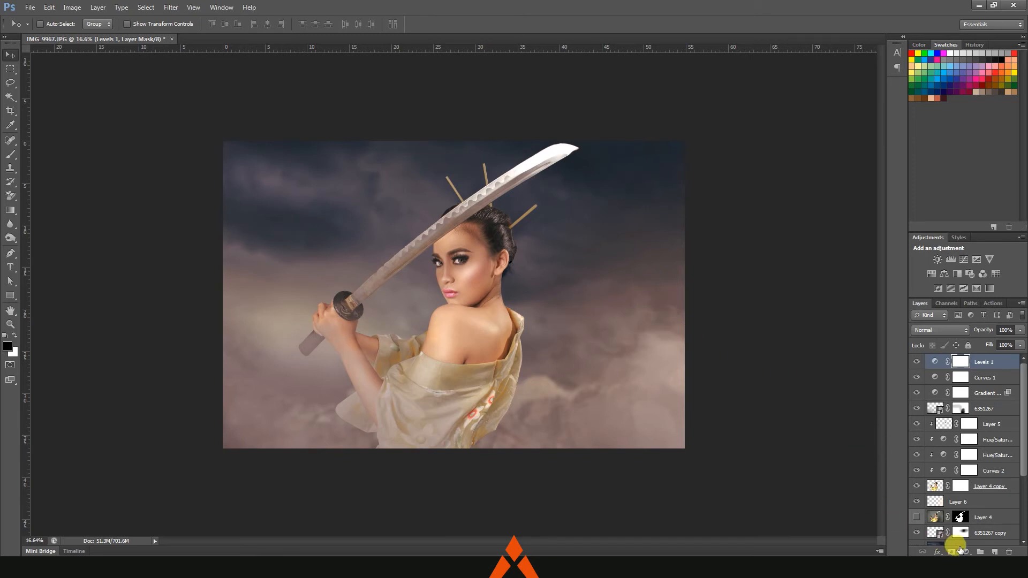
- Add a Gradient Fill layer above Levels 1 using a black-to-transparent gradient
{"action": "left_click", "coordinate": [963, 550]}
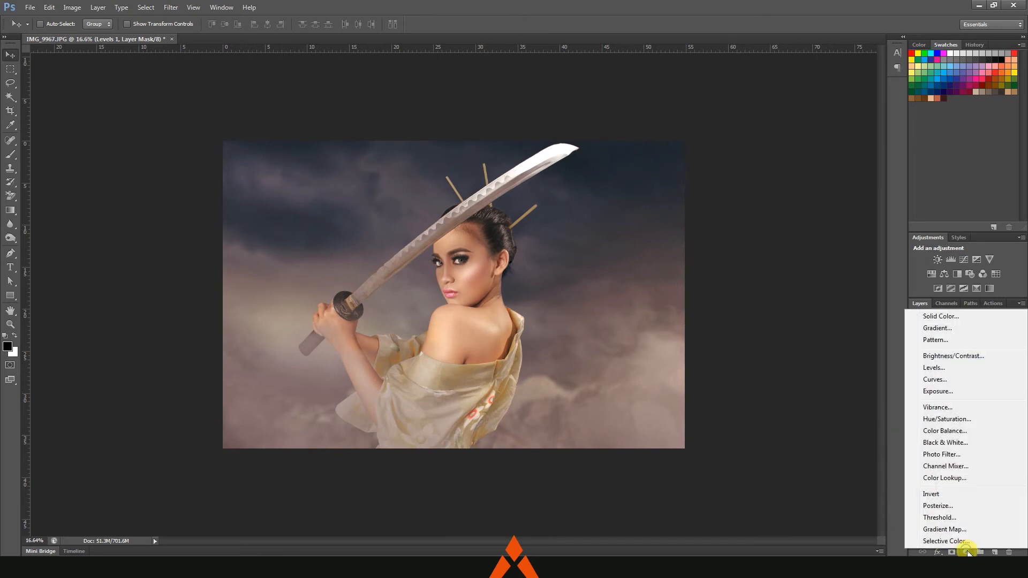
{"action": "left_click", "coordinate": [951, 328]}
{"action": "left_click", "coordinate": [500, 170]}
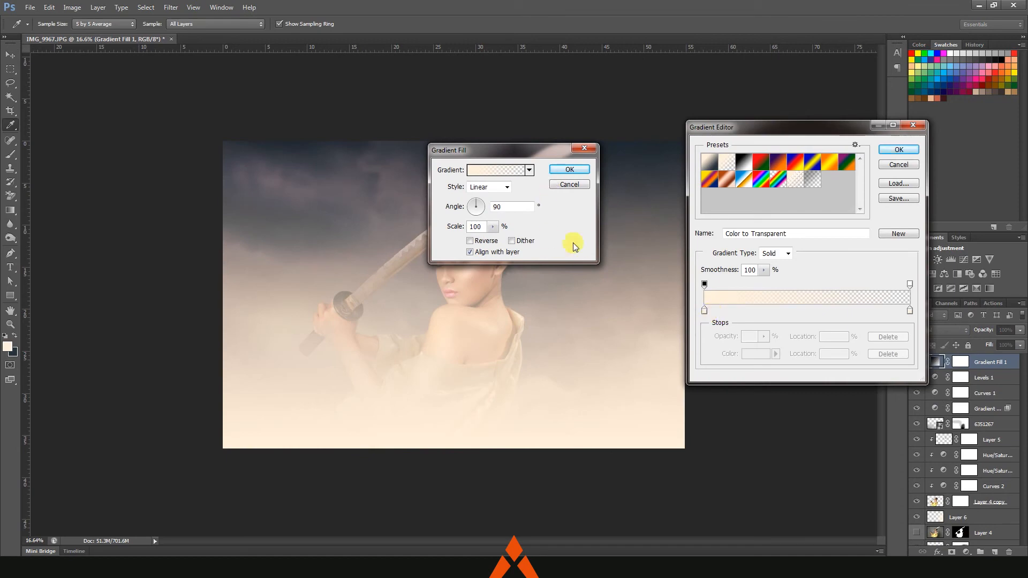
{"action": "left_click", "coordinate": [909, 311]}
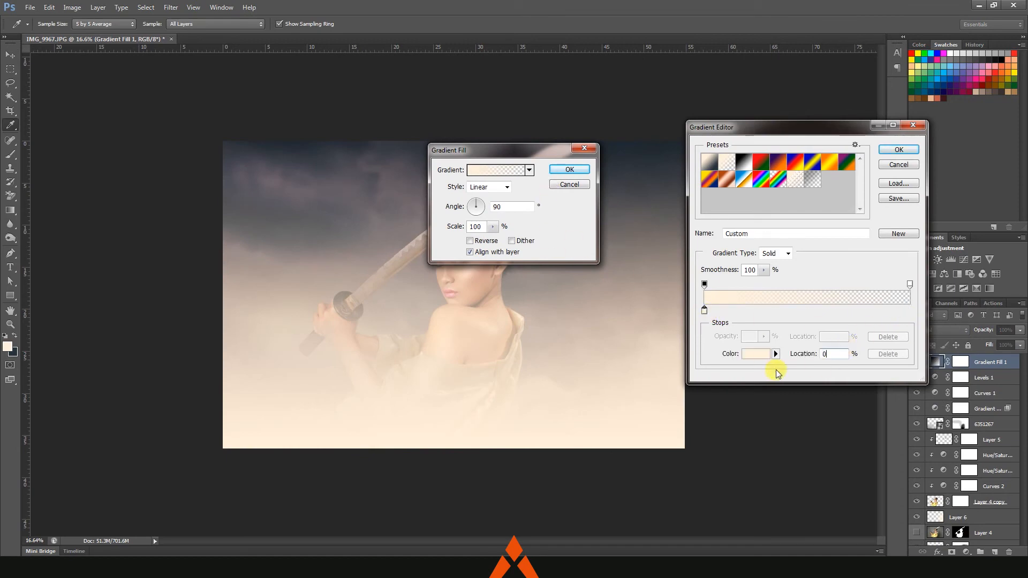
{"action": "left_click", "coordinate": [757, 354]}
{"action": "left_click", "coordinate": [773, 310]}
{"action": "left_click", "coordinate": [974, 188]}
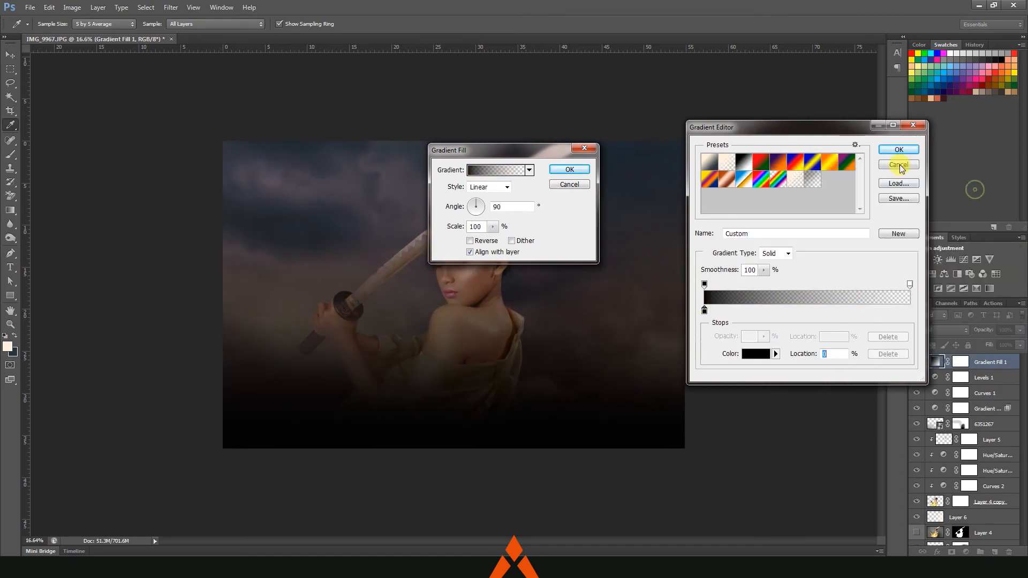
{"action": "left_click", "coordinate": [898, 150]}
- Make the gradient fill radial and reversed, and enlarge its scale to form a wide vignette
{"action": "left_click", "coordinate": [489, 187]}
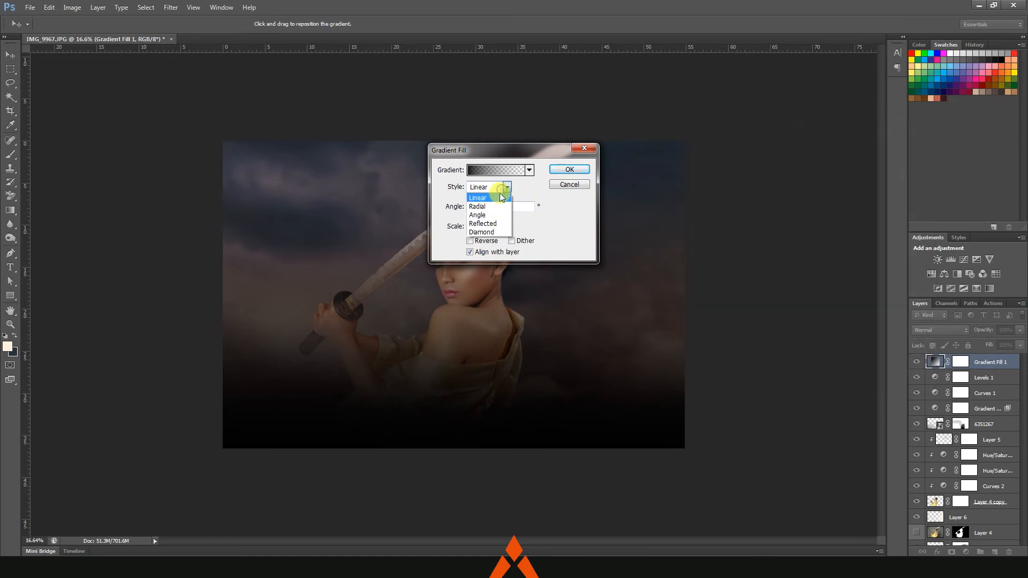
{"action": "left_click", "coordinate": [481, 204]}
{"action": "left_click", "coordinate": [488, 240]}
{"action": "left_click", "coordinate": [492, 226]}
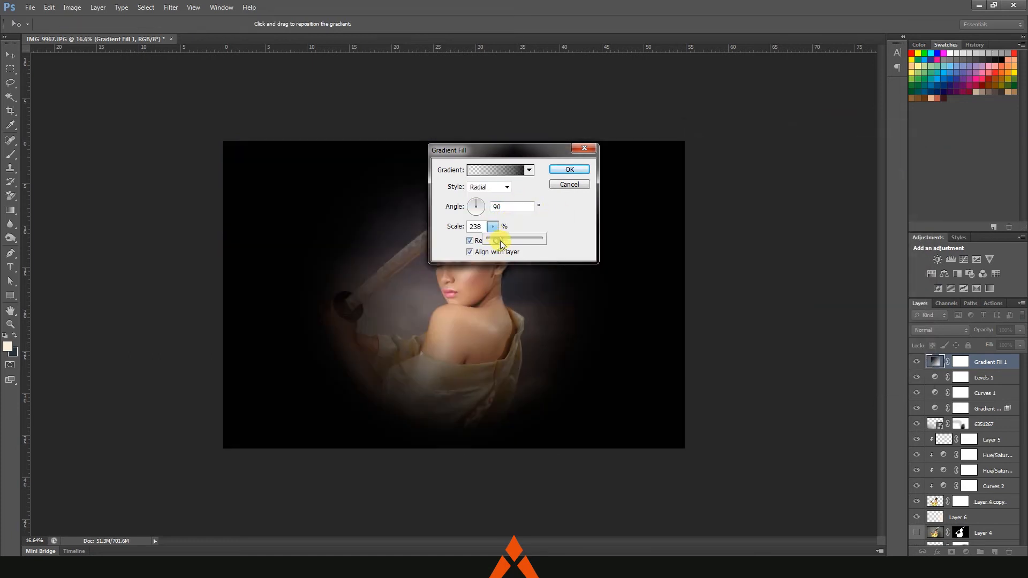
{"action": "left_click_drag", "start_coordinate": [490, 239], "coordinate": [504, 244]}
{"action": "key", "text": "Return"}
- Set the Gradient Fill layer to Soft Light, place it below the Gradient Map layer and compare the image with and without it
{"action": "left_click", "coordinate": [940, 329]}
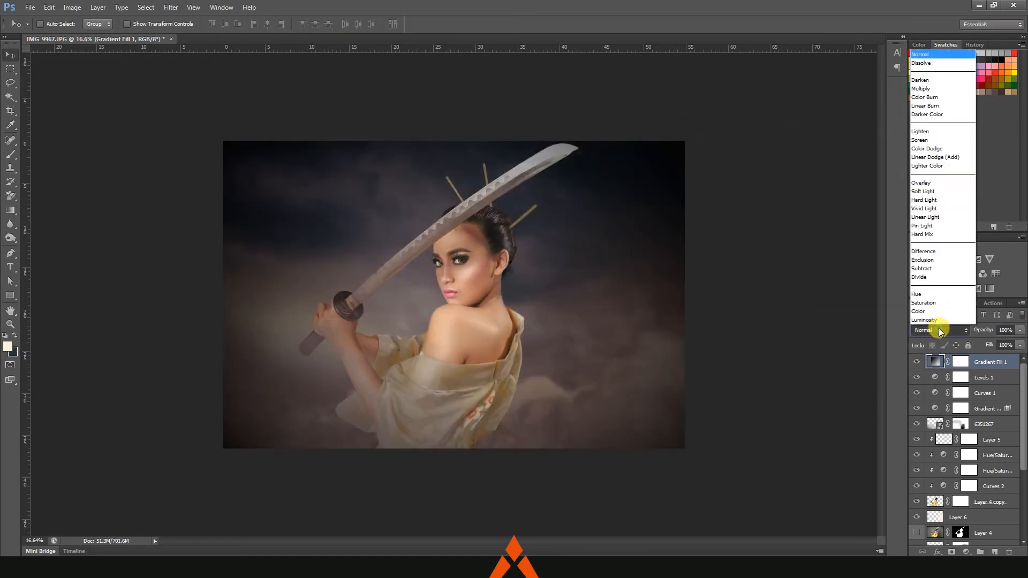
{"action": "left_click", "coordinate": [924, 197]}
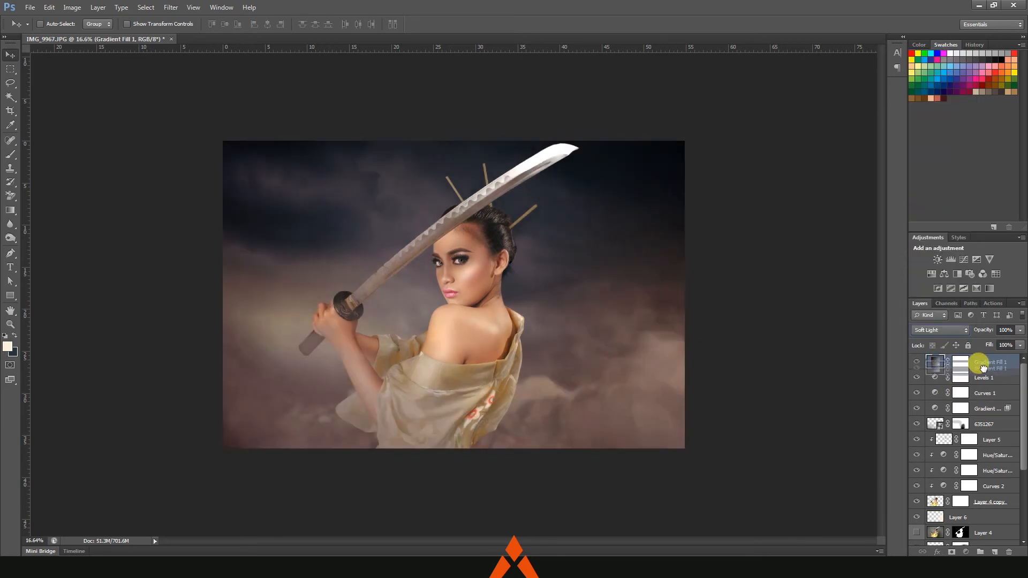
{"action": "left_click_drag", "start_coordinate": [972, 362], "coordinate": [979, 410]}
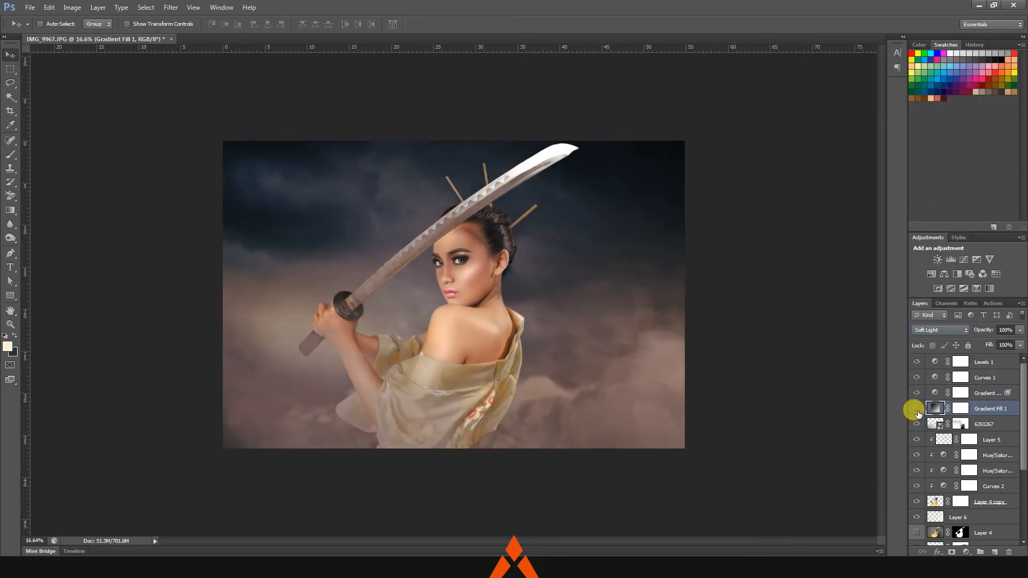
{"action": "left_click", "coordinate": [916, 409]}
{"action": "left_click", "coordinate": [916, 410]}
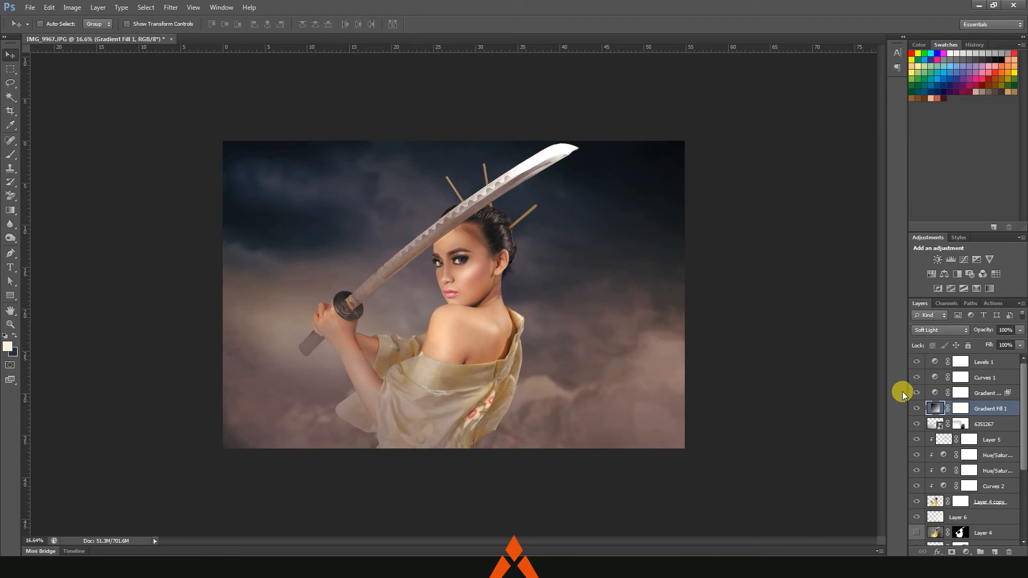
- Add a new layer clipped to Layer 4 copy and try a dark blue radial gradient over the lower kimono
{"action": "left_click", "coordinate": [980, 501]}
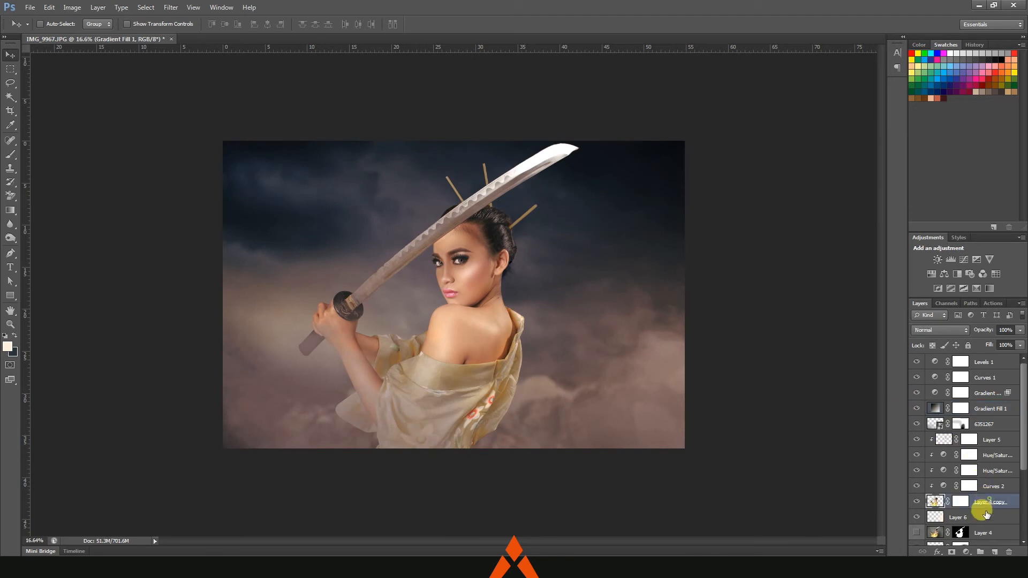
{"action": "left_click", "coordinate": [994, 552]}
{"action": "left_click", "coordinate": [10, 210]}
{"action": "left_click", "coordinate": [15, 335]}
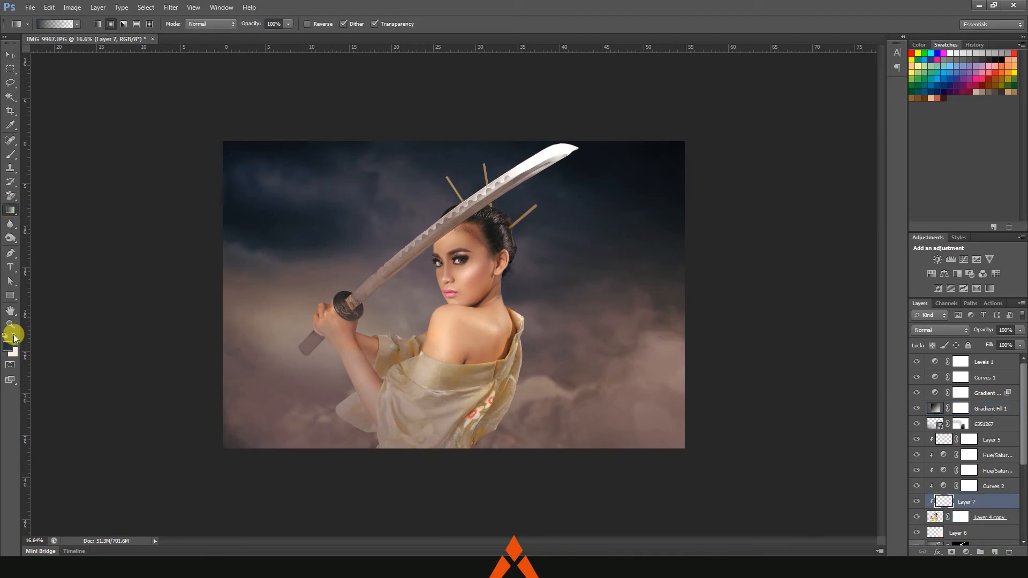
{"action": "left_click_drag", "start_coordinate": [459, 470], "coordinate": [419, 355]}
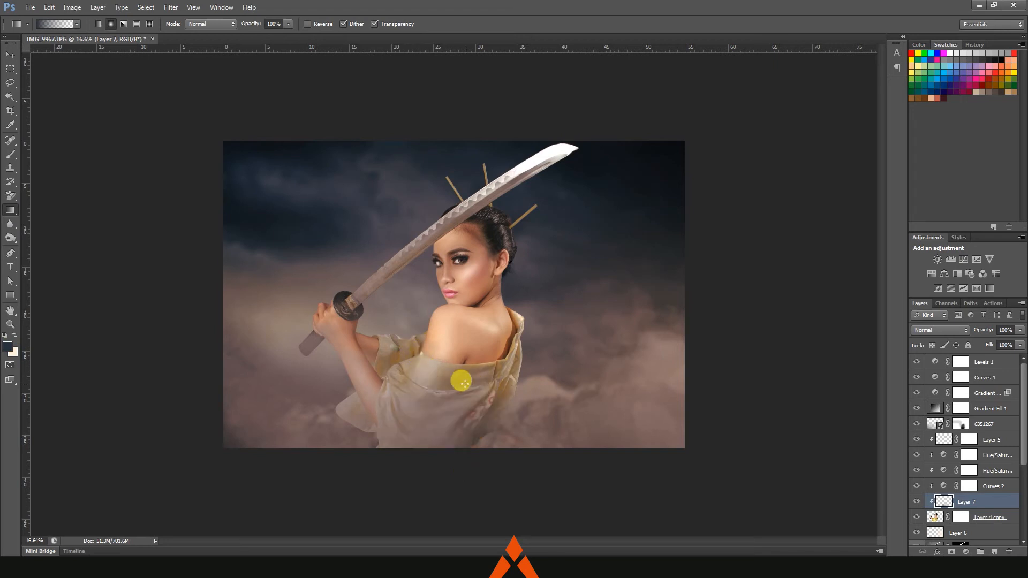
{"action": "key", "text": "ctrl+z"}
- Darken the lower kimono with dark blue linear gradients rising from the image's bottom edge
{"action": "left_click", "coordinate": [97, 24]}
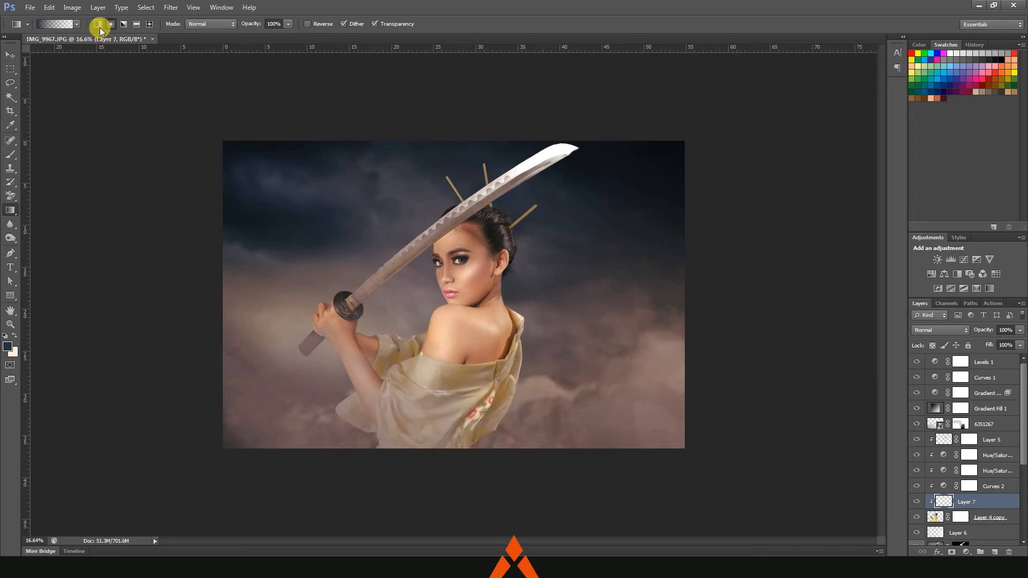
{"action": "left_click_drag", "start_coordinate": [558, 468], "coordinate": [436, 376]}
{"action": "left_click_drag", "start_coordinate": [422, 476], "coordinate": [436, 408]}
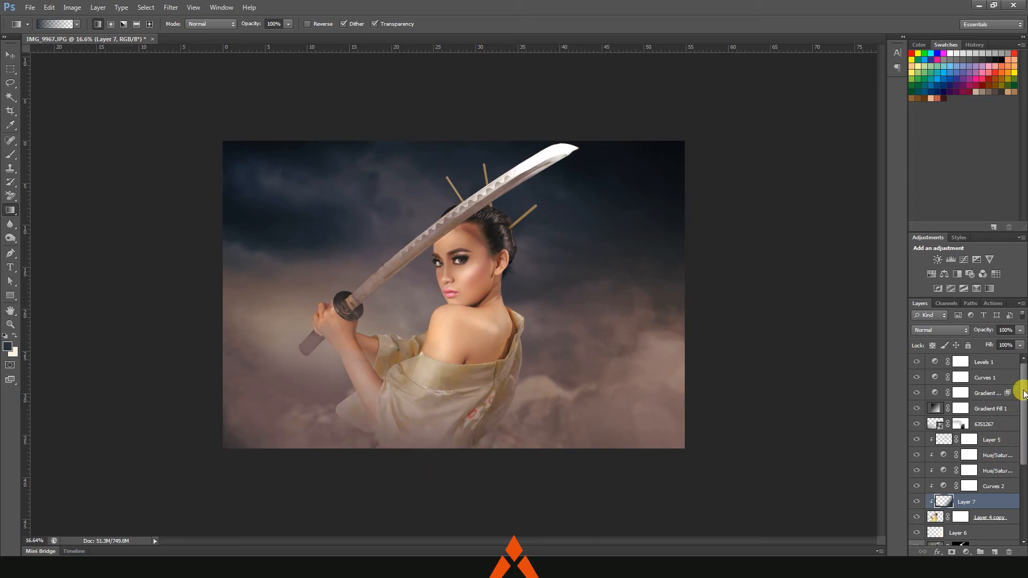
- Add a Color Balance layer above Levels 1 and set its midtones to Cyan-Red +5, Magenta-Green -14 and Yellow-Blue -8
{"action": "left_click", "coordinate": [10, 54]}
{"action": "left_click", "coordinate": [963, 362]}
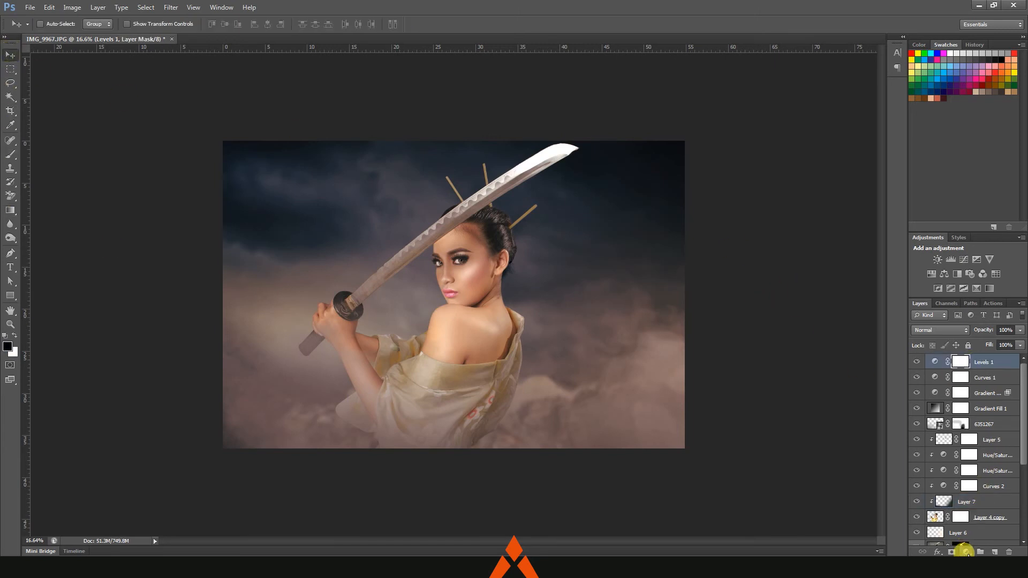
{"action": "left_click", "coordinate": [966, 552]}
{"action": "left_click", "coordinate": [946, 436]}
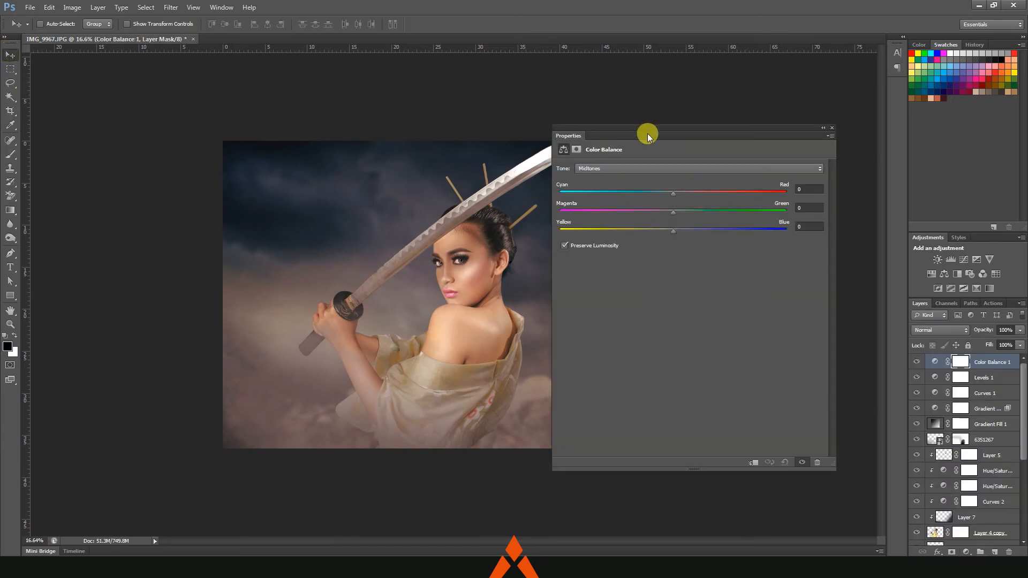
{"action": "left_click_drag", "start_coordinate": [651, 131], "coordinate": [763, 139]}
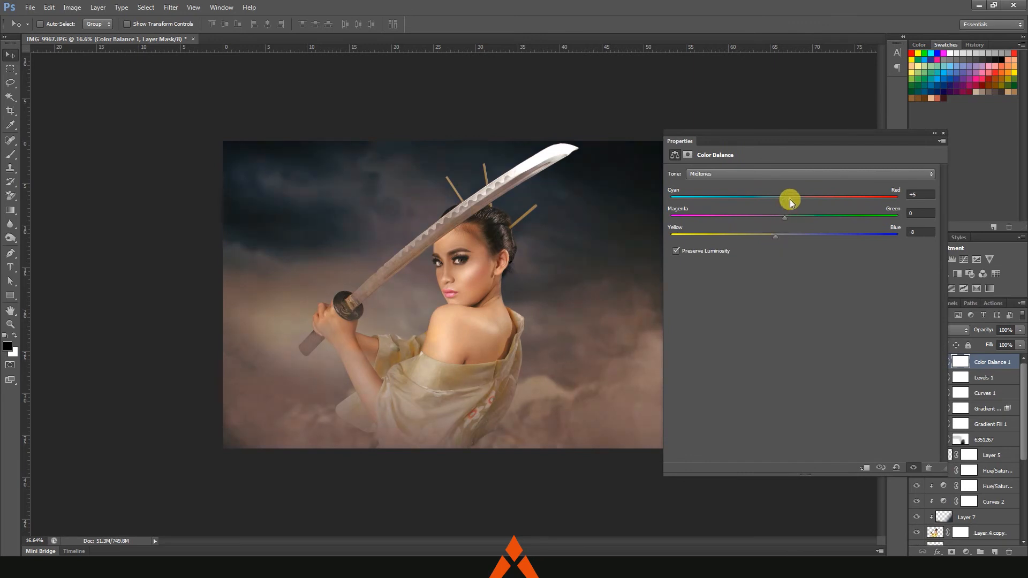
{"action": "left_click_drag", "start_coordinate": [670, 467], "coordinate": [723, 386]}
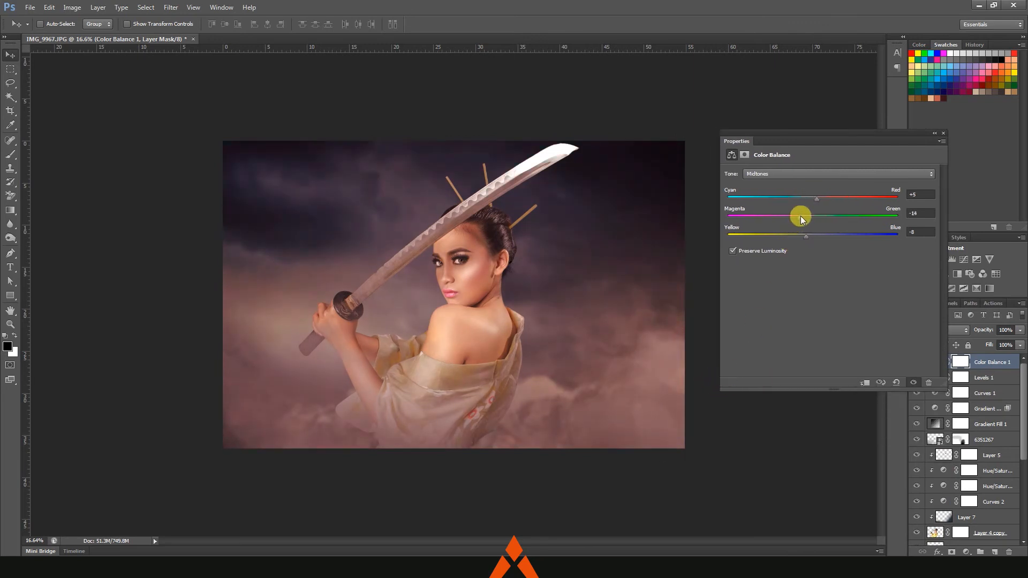
{"action": "left_click_drag", "start_coordinate": [801, 216], "coordinate": [807, 200]}
- Set the Color Balance shadows to Cyan-Red +3, Magenta-Green -7 and Yellow-Blue +8
{"action": "left_click", "coordinate": [813, 175]}
{"action": "left_click", "coordinate": [811, 182]}
{"action": "left_click_drag", "start_coordinate": [806, 198], "coordinate": [819, 236]}
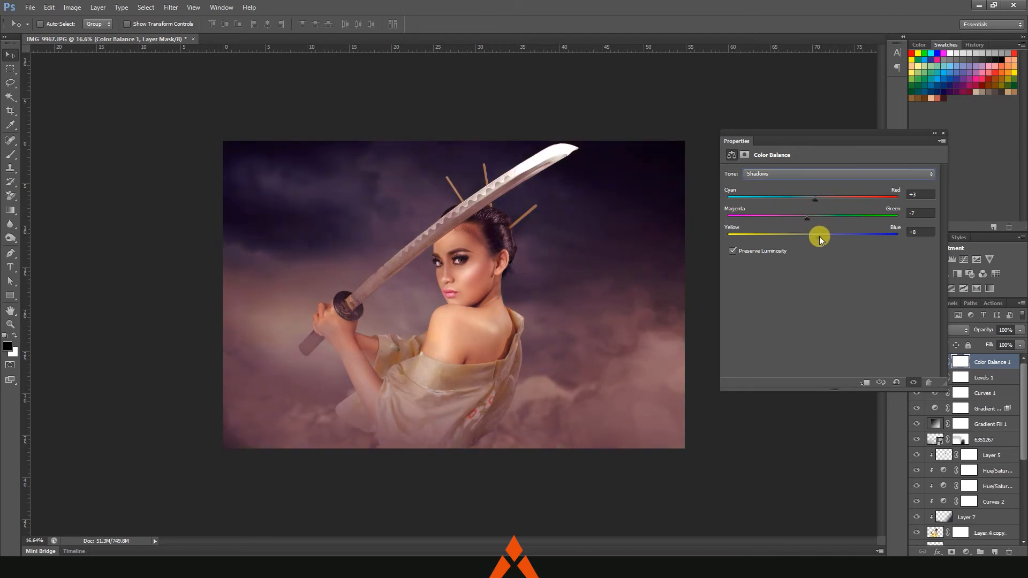
{"action": "left_click", "coordinate": [942, 133]}
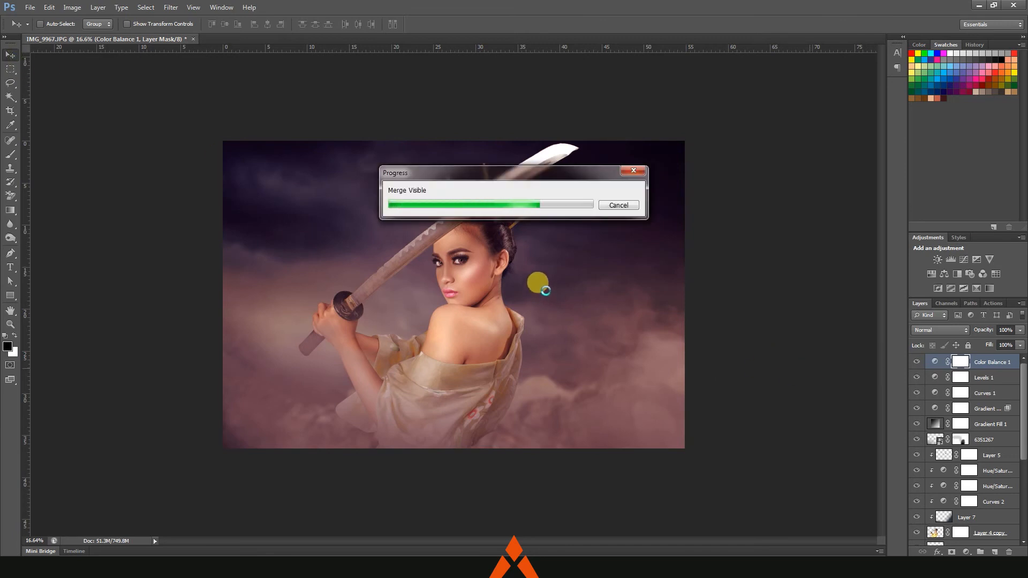
- Stamp the visible layers into a new layer and apply a 15 px Iris Blur with a narrow upright ellipse around the woman's face and torso
{"action": "left_click", "coordinate": [169, 8]}
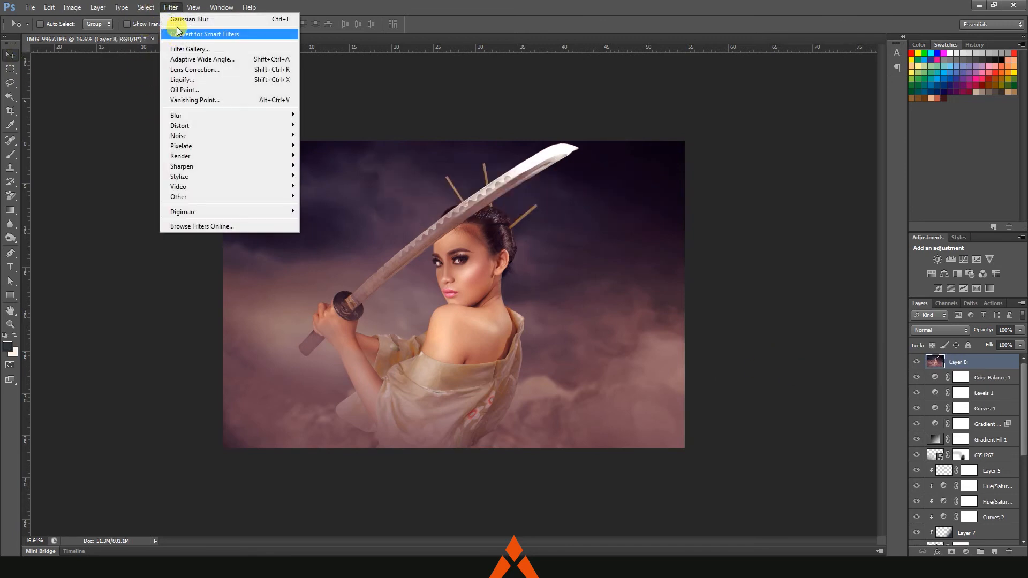
{"action": "mouse_move", "coordinate": [268, 113]}
{"action": "left_click", "coordinate": [321, 126]}
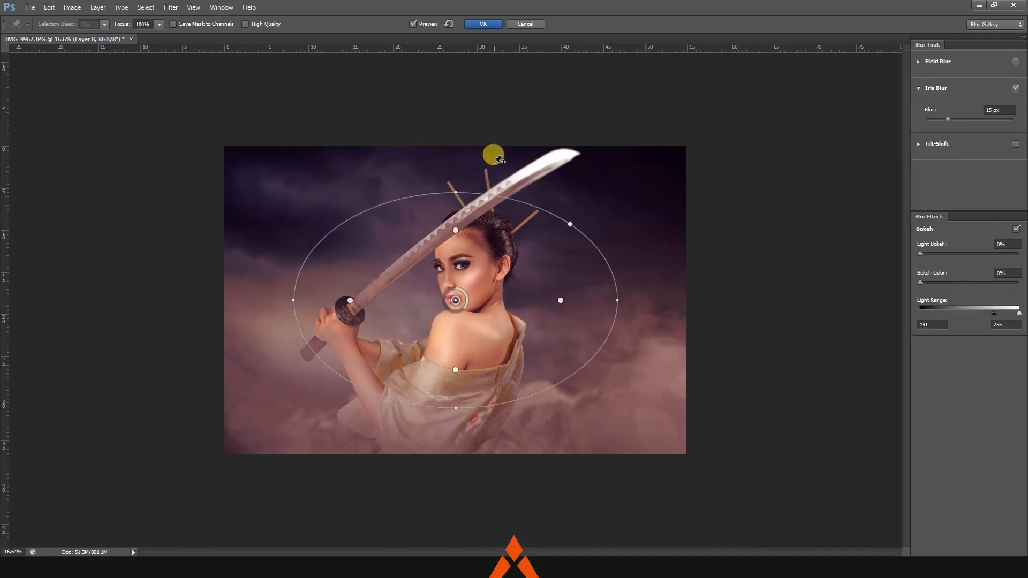
{"action": "left_click_drag", "start_coordinate": [624, 289], "coordinate": [517, 309]}
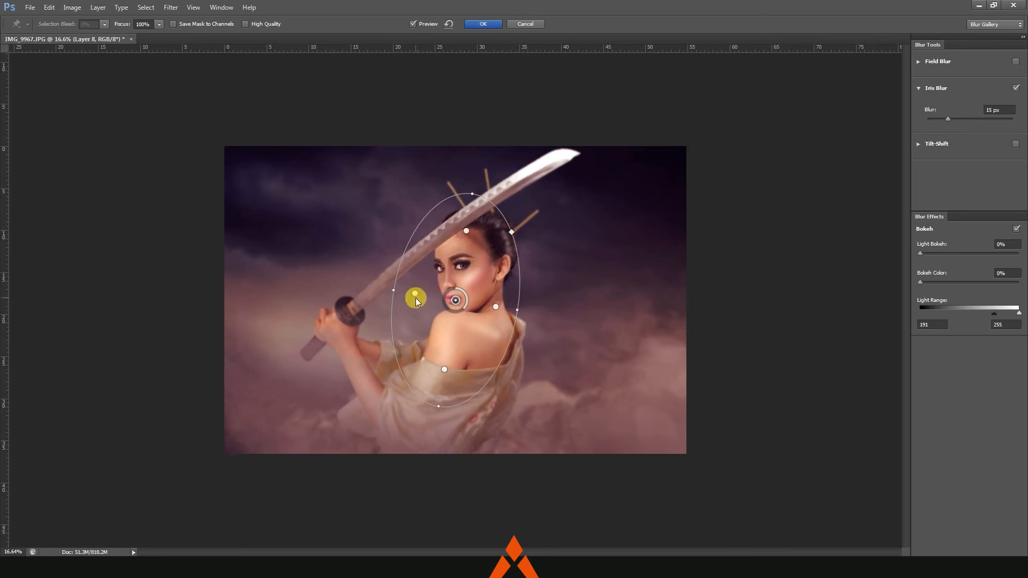
{"action": "left_click_drag", "start_coordinate": [454, 301], "coordinate": [465, 298]}
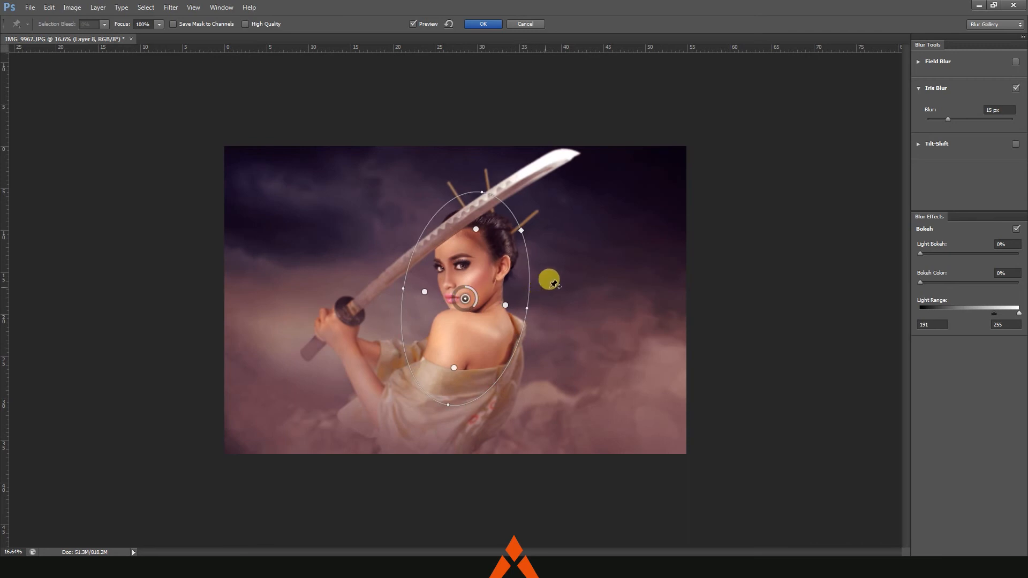
{"action": "key", "text": "Return"}
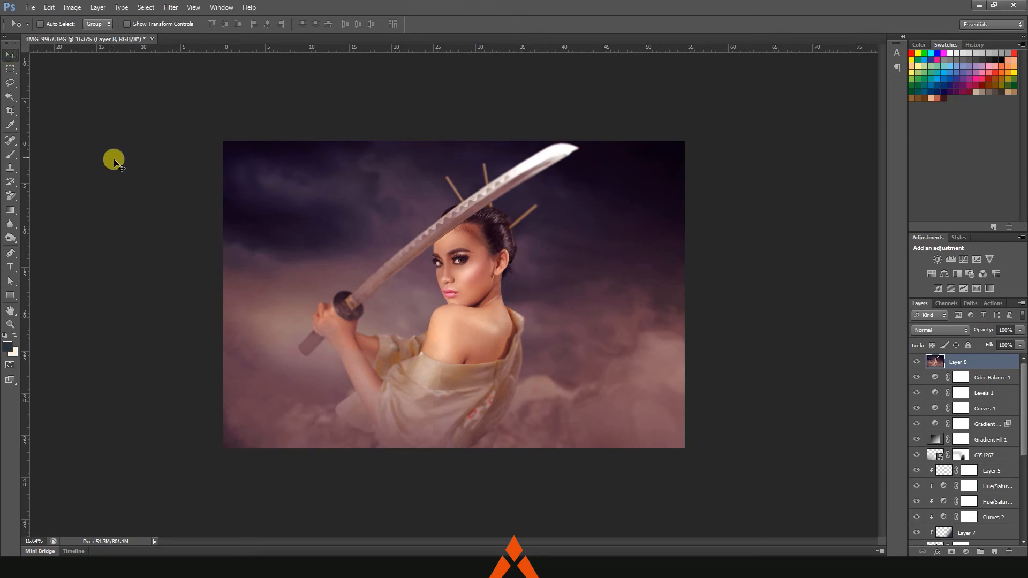
- Bring the burning embers image into the composite as the uppermost layer and enlarge it to cover the whole canvas
{"action": "key", "text": "ctrl+plus"}
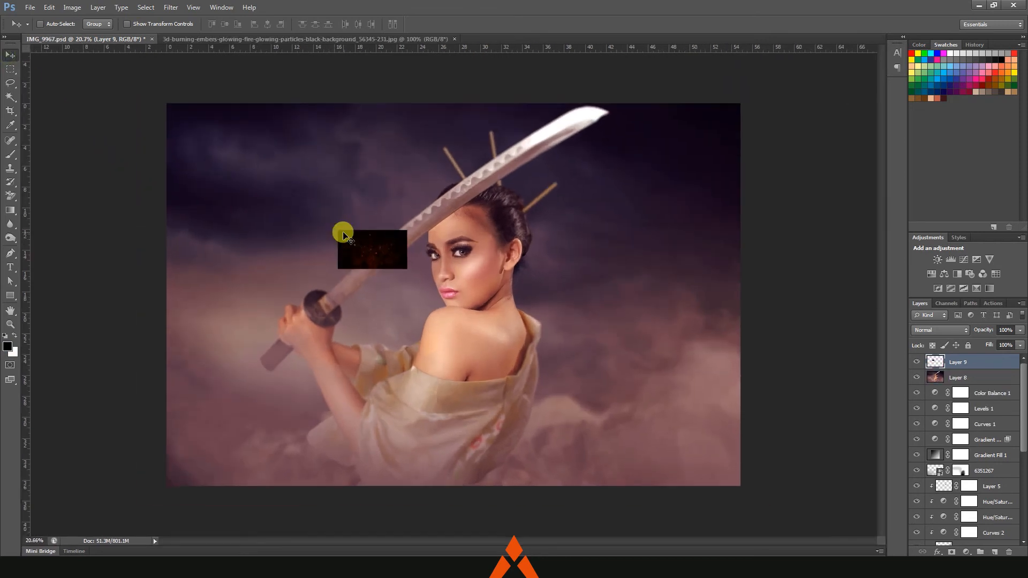
{"action": "key", "text": "ctrl+t"}
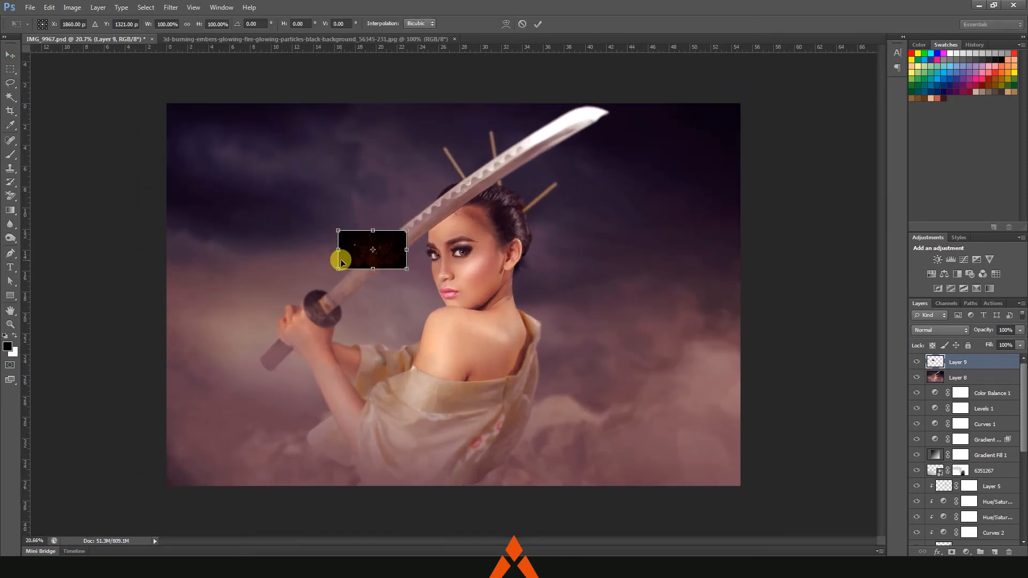
{"action": "key", "text": "ctrl+minus"}
{"action": "left_click_drag", "start_coordinate": [414, 243], "coordinate": [707, 153]}
{"action": "left_click_drag", "start_coordinate": [574, 258], "coordinate": [624, 287]}
{"action": "key", "text": "Return"}
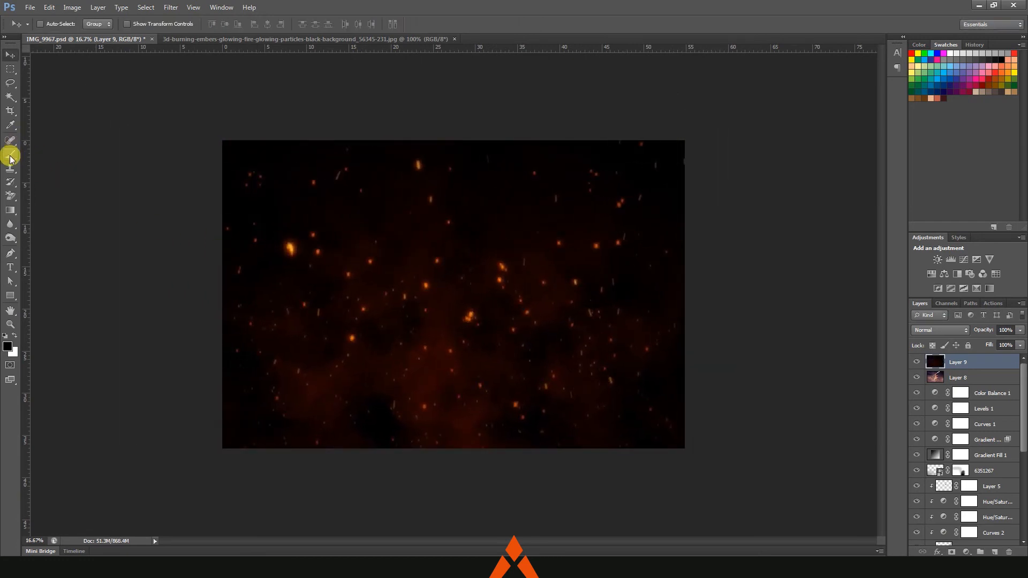
- Increase the embers layer's contrast with an S-shaped Curves adjustment, raising the highlights and mapping input 63 to output 55
{"action": "left_click", "coordinate": [11, 154]}
{"action": "key", "text": "ctrl+m"}
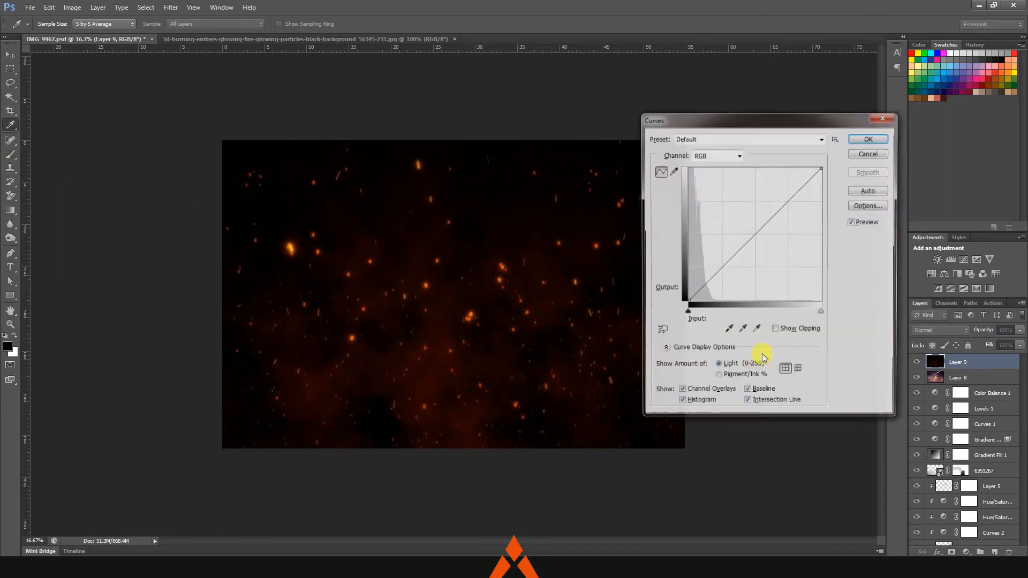
{"action": "left_click_drag", "start_coordinate": [768, 218], "coordinate": [777, 202]}
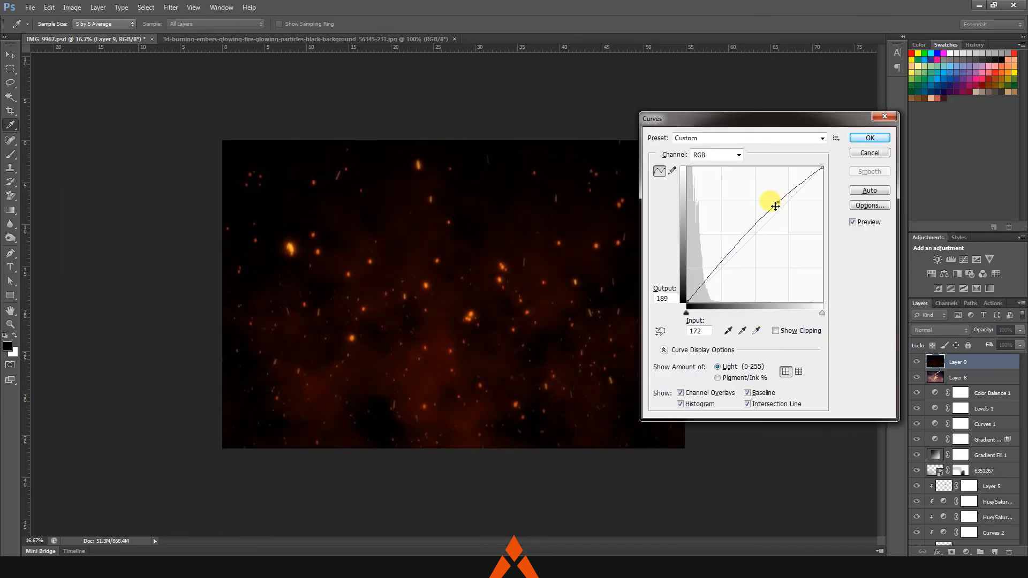
{"action": "left_click_drag", "start_coordinate": [717, 264], "coordinate": [715, 268]}
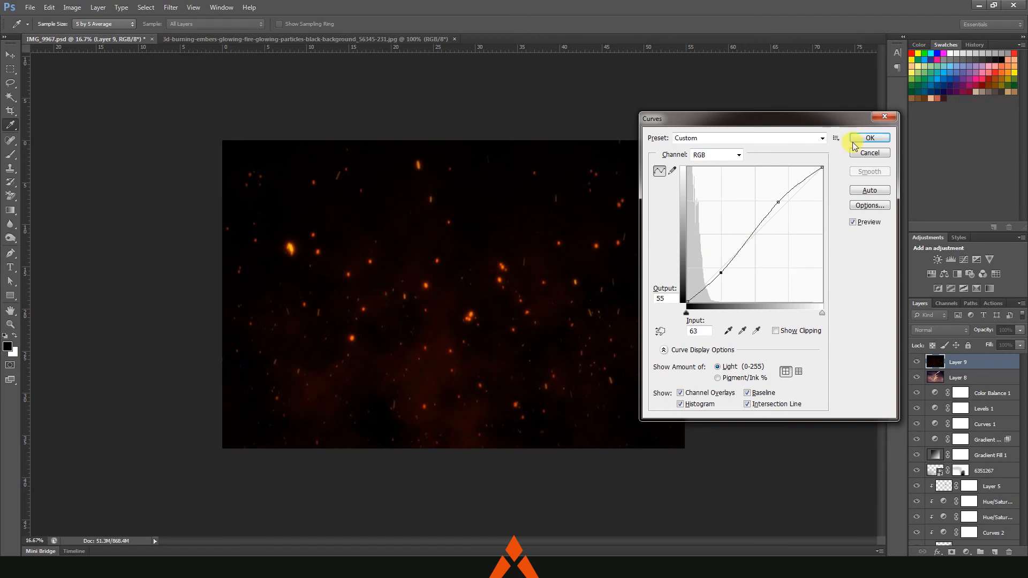
{"action": "left_click", "coordinate": [853, 138]}
- Try the Lighten blend mode on the embers layer, settle on Screen and check the blend over the image
{"action": "left_click", "coordinate": [926, 330]}
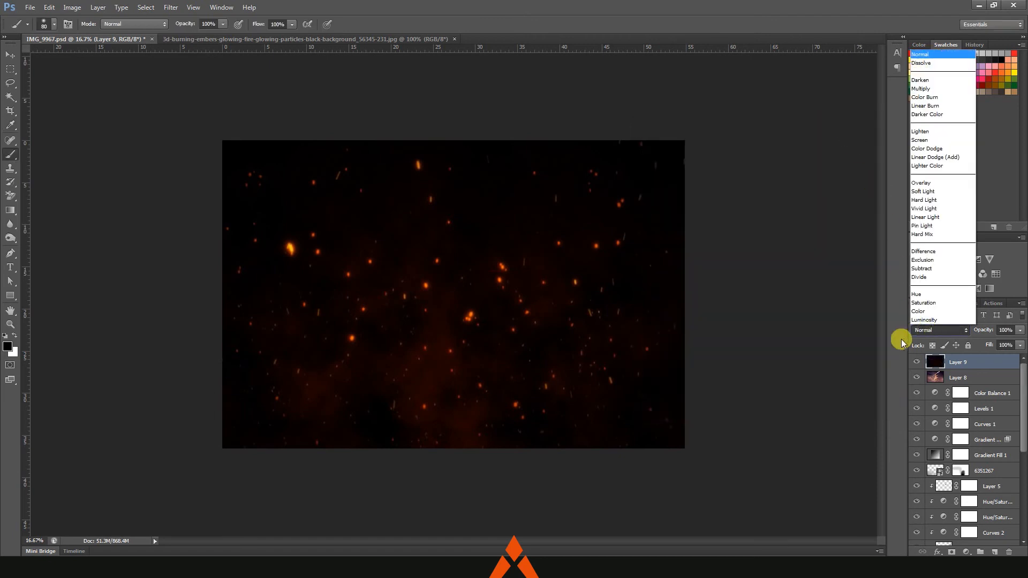
{"action": "left_click", "coordinate": [936, 138]}
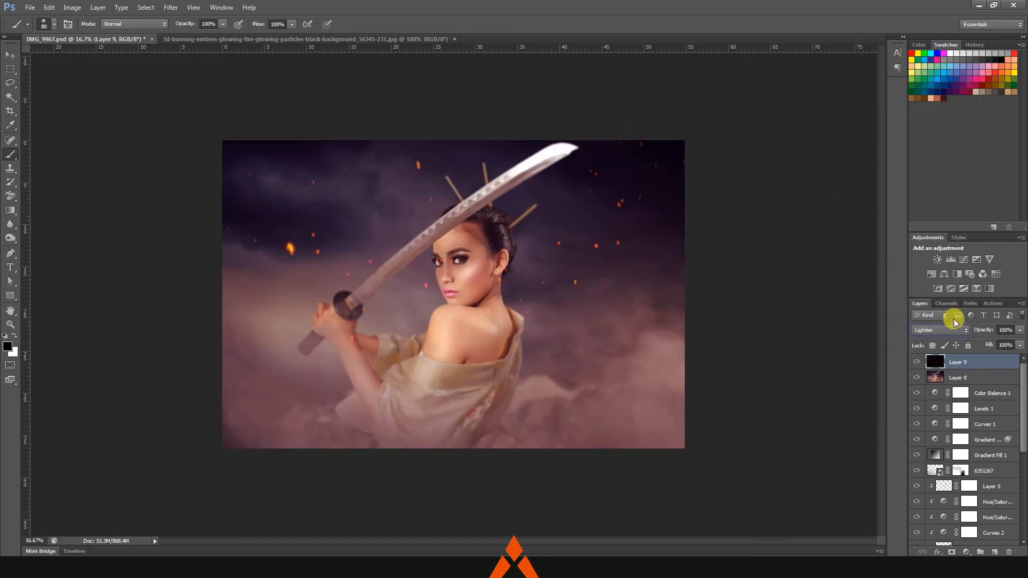
{"action": "left_click", "coordinate": [944, 329]}
{"action": "left_click", "coordinate": [949, 140]}
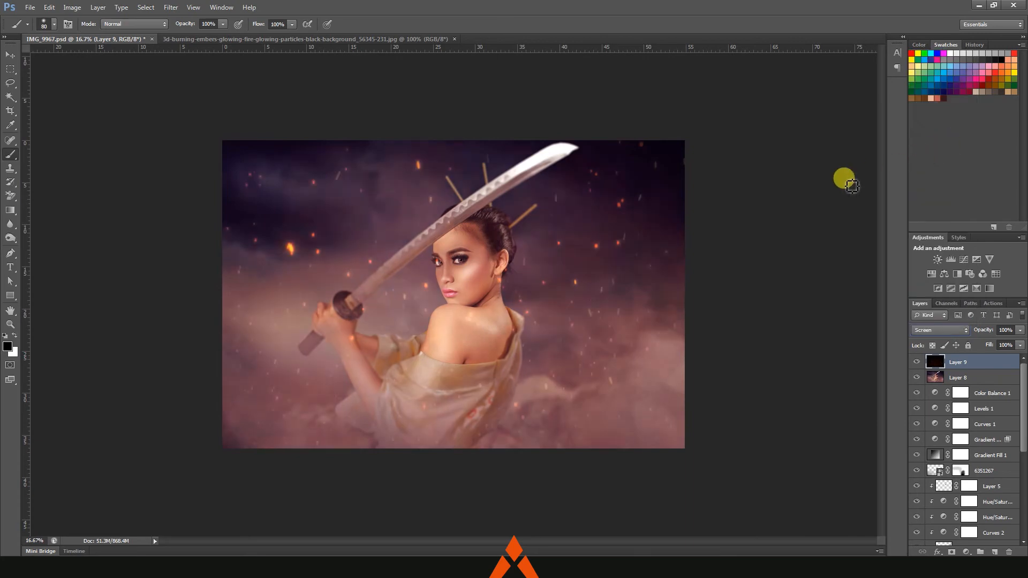
{"action": "left_click", "coordinate": [10, 54]}
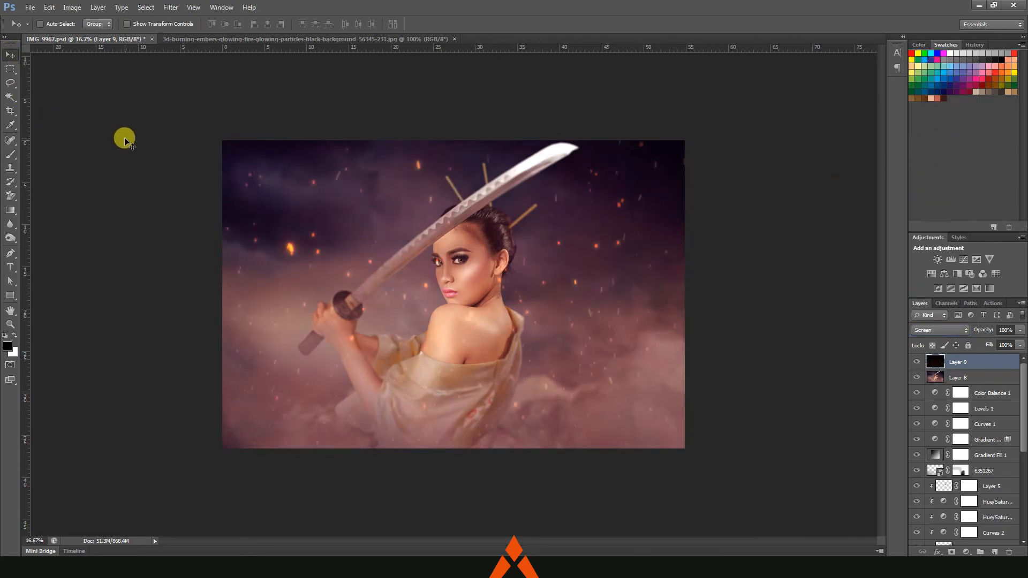
{"action": "scroll", "coordinate": [140, 141], "scroll_direction": "up", "scroll_amount": 3}
{"action": "scroll", "coordinate": [316, 222], "scroll_direction": "down", "scroll_amount": 3}
- Duplicate the embers layer, scale the lower one to about 57% and place it over the upper middle of the image
{"action": "key", "text": "ctrl+j"}
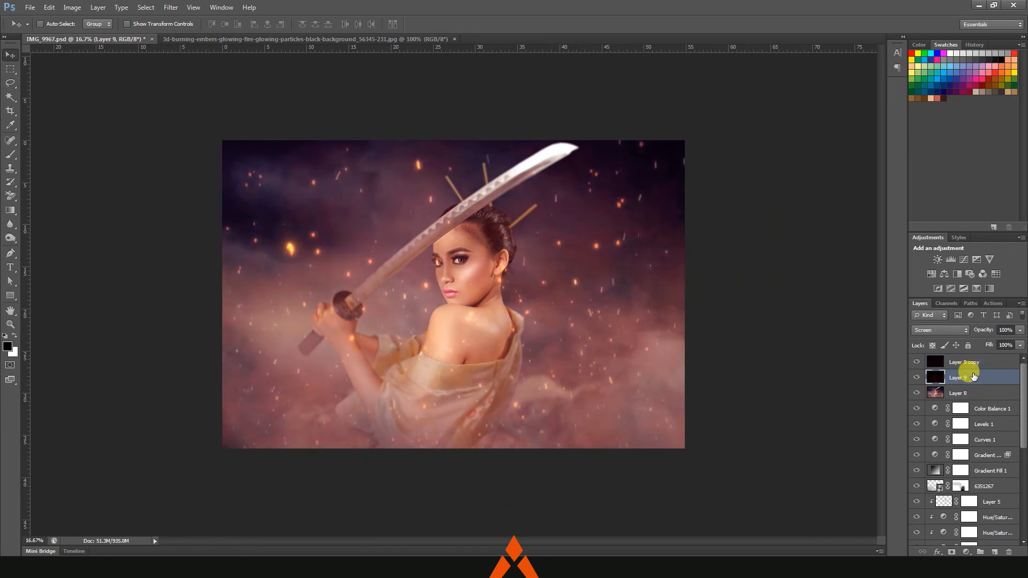
{"action": "left_click", "coordinate": [970, 377]}
{"action": "key", "text": "ctrl+t"}
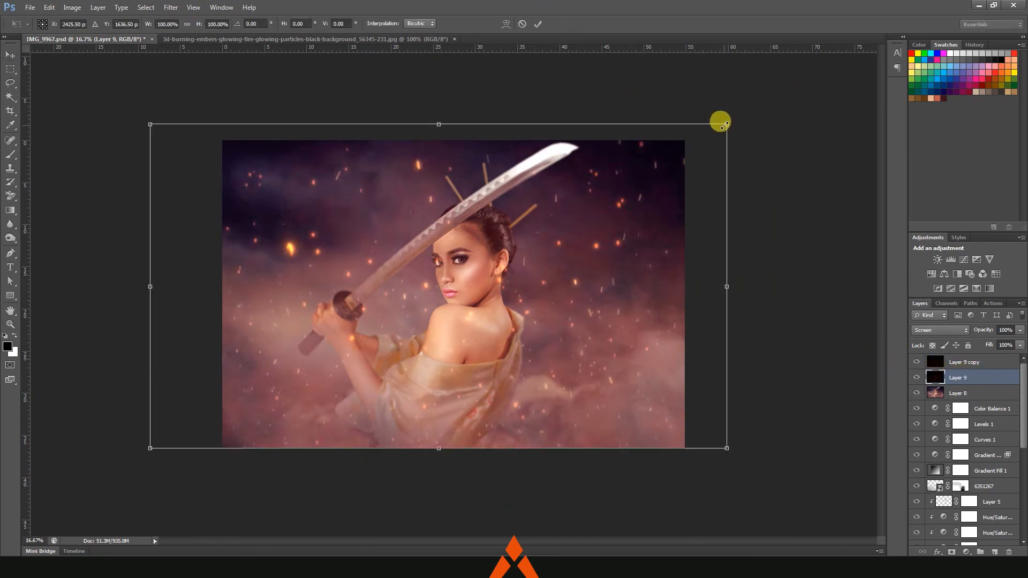
{"action": "left_click_drag", "start_coordinate": [726, 124], "coordinate": [639, 195]}
{"action": "left_click_drag", "start_coordinate": [562, 292], "coordinate": [568, 356]}
{"action": "left_click_drag", "start_coordinate": [640, 248], "coordinate": [598, 121]}
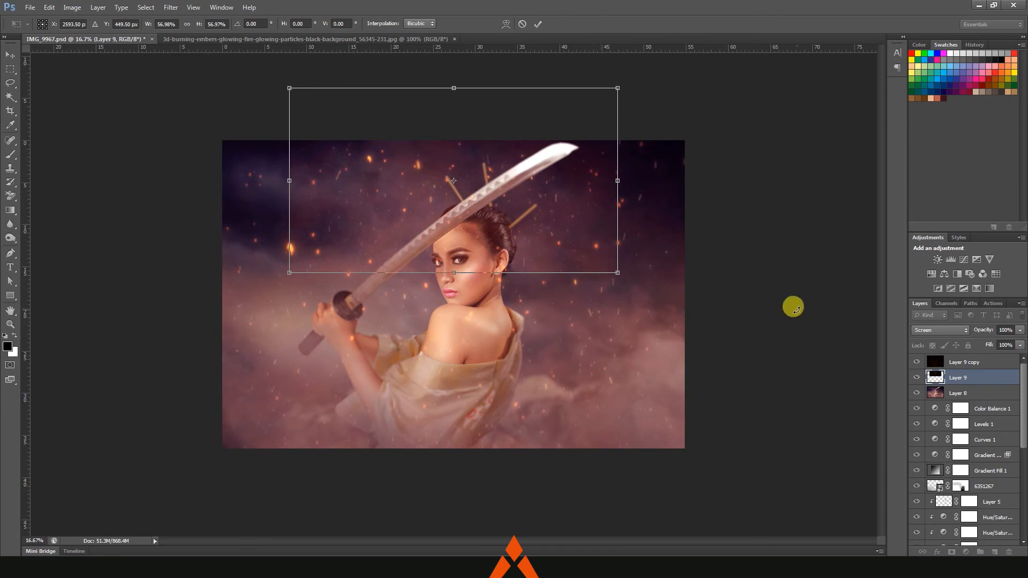
{"action": "key", "text": "Return"}
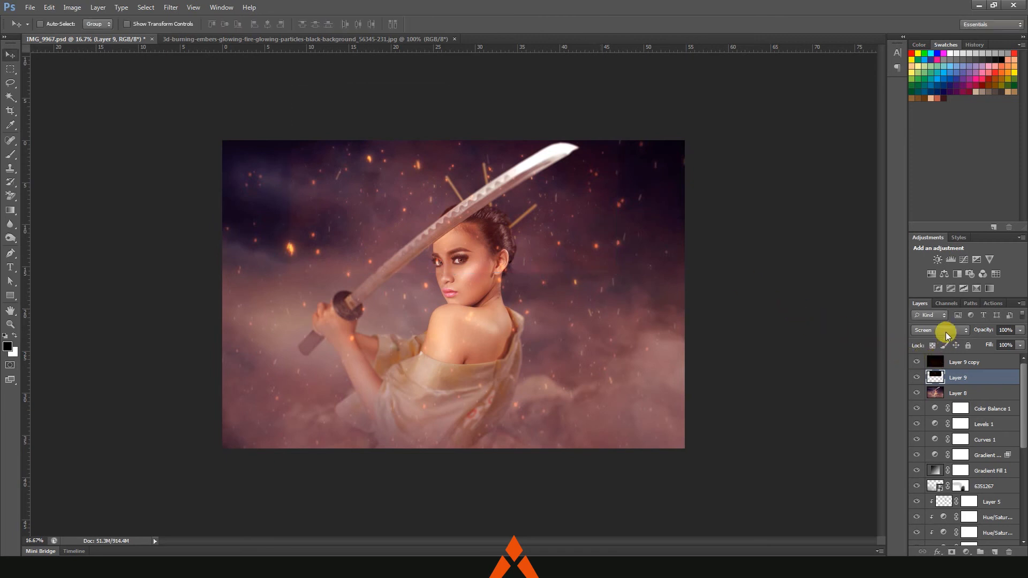
- Set the scaled-down embers layer to Lighten and inspect the sparks up close
{"action": "left_click", "coordinate": [946, 330]}
{"action": "left_click", "coordinate": [936, 132]}
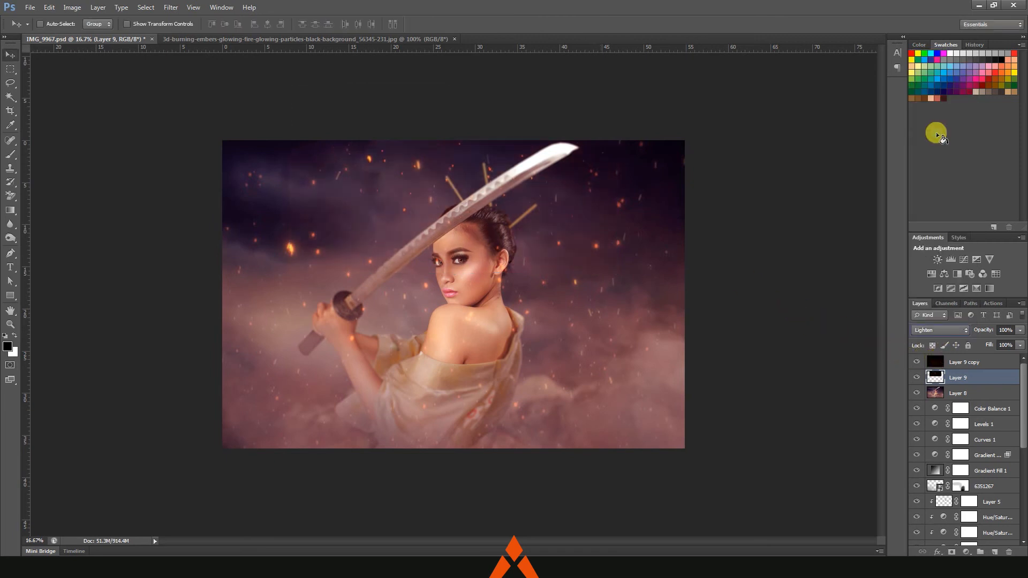
{"action": "scroll", "coordinate": [828, 186], "scroll_direction": "up", "scroll_amount": 1}
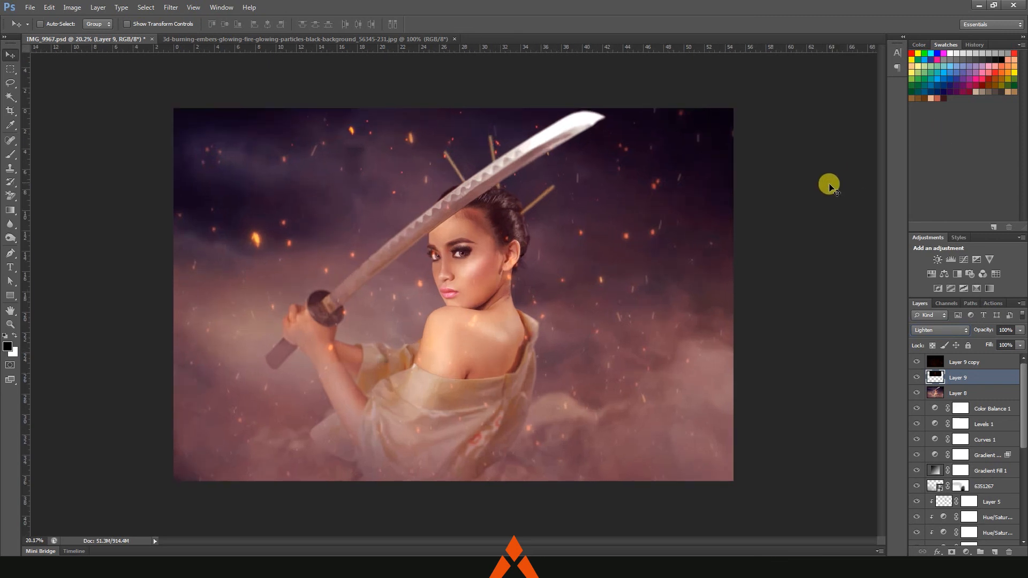
{"action": "scroll", "coordinate": [829, 186], "scroll_direction": "up", "scroll_amount": 2}
{"action": "scroll", "coordinate": [828, 186], "scroll_direction": "down", "scroll_amount": 1}
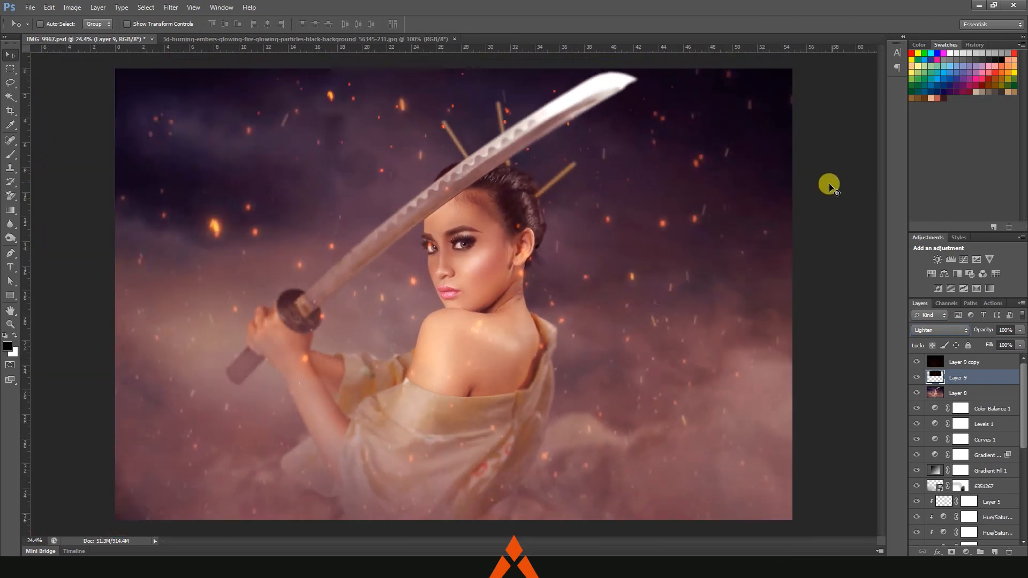
- Darken Layer 9 copy with Hue/Saturation by setting Lightness to -59
{"action": "left_click", "coordinate": [993, 364]}
{"action": "key", "text": "ctrl+u"}
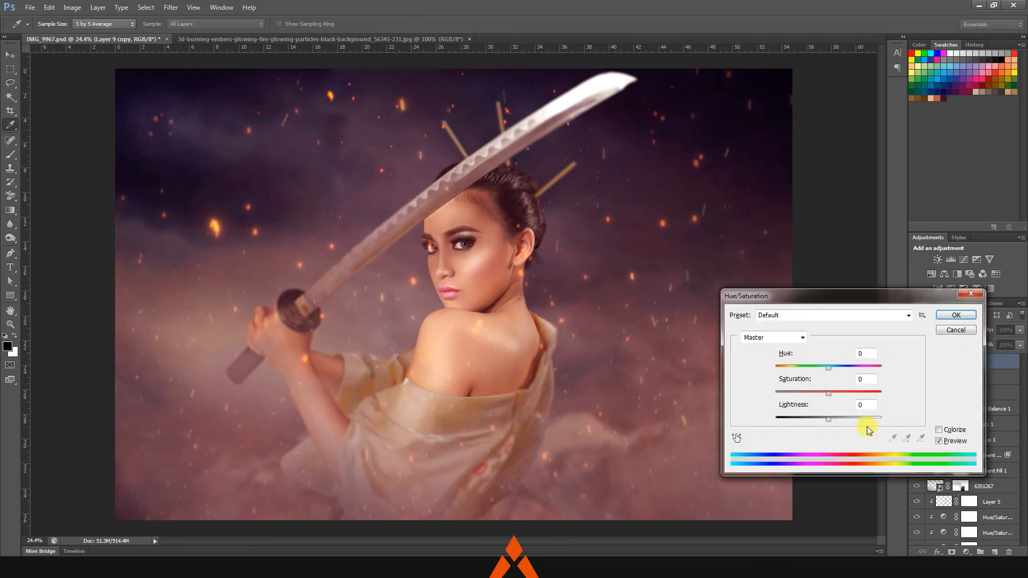
{"action": "left_click_drag", "start_coordinate": [827, 419], "coordinate": [797, 419]}
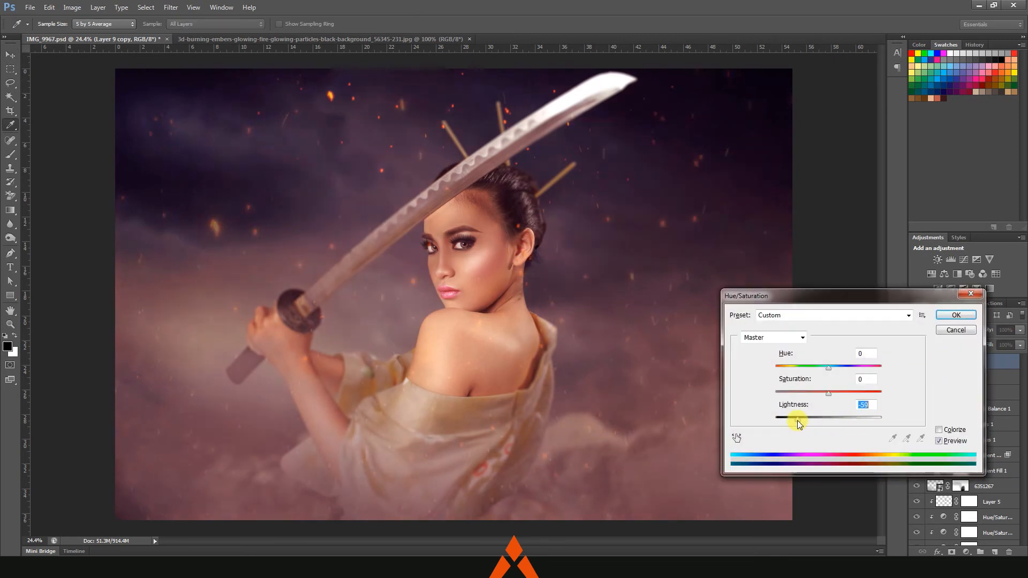
{"action": "left_click", "coordinate": [952, 316]}
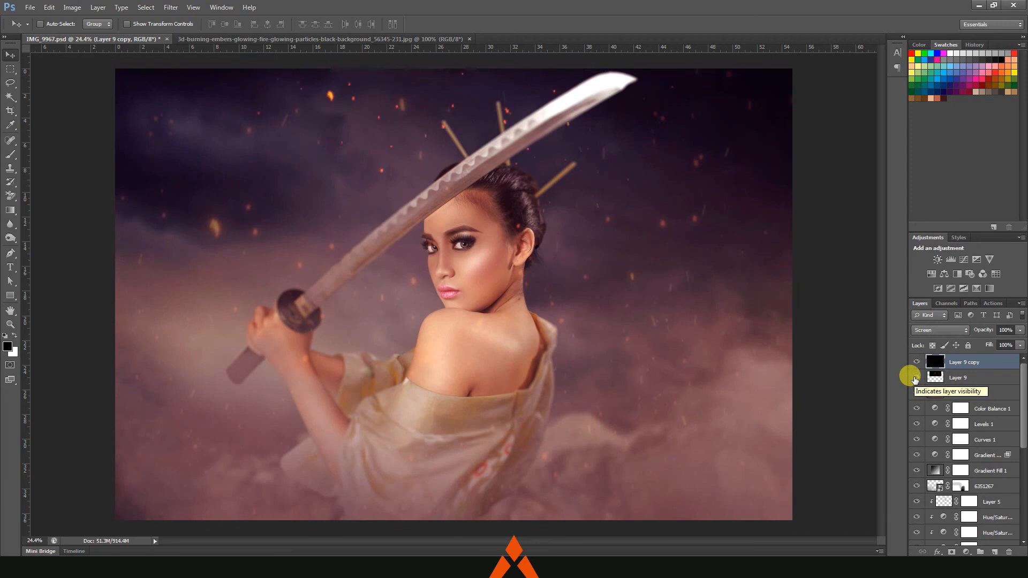
- Duplicate the small embers layer, Layer 9, and move the copy over the kimono and the clouds at the image's lower right
{"action": "left_click", "coordinate": [955, 377]}
{"action": "key", "text": "ctrl+j"}
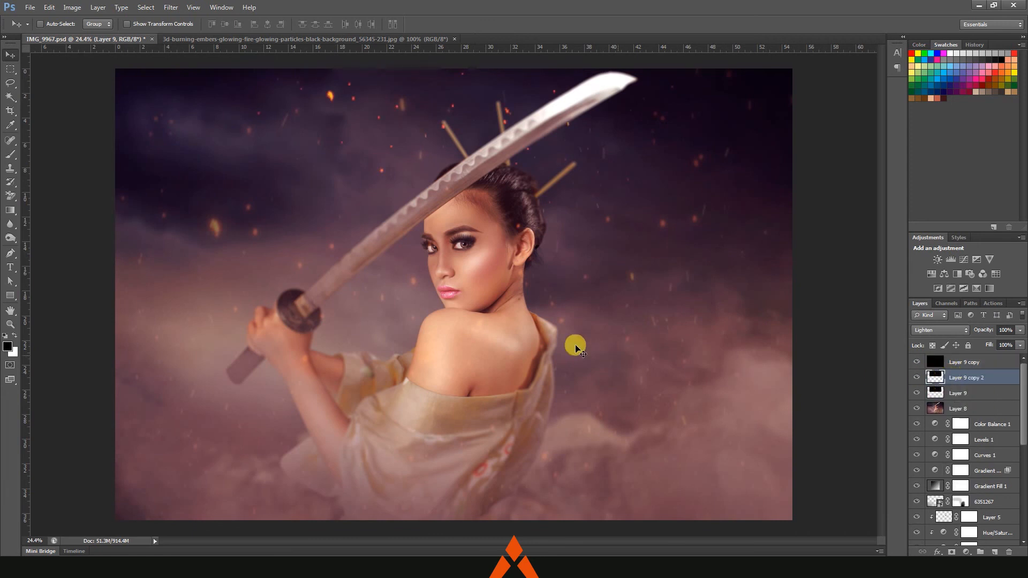
{"action": "key", "text": "ctrl+t"}
{"action": "left_click_drag", "start_coordinate": [452, 172], "coordinate": [600, 414]}
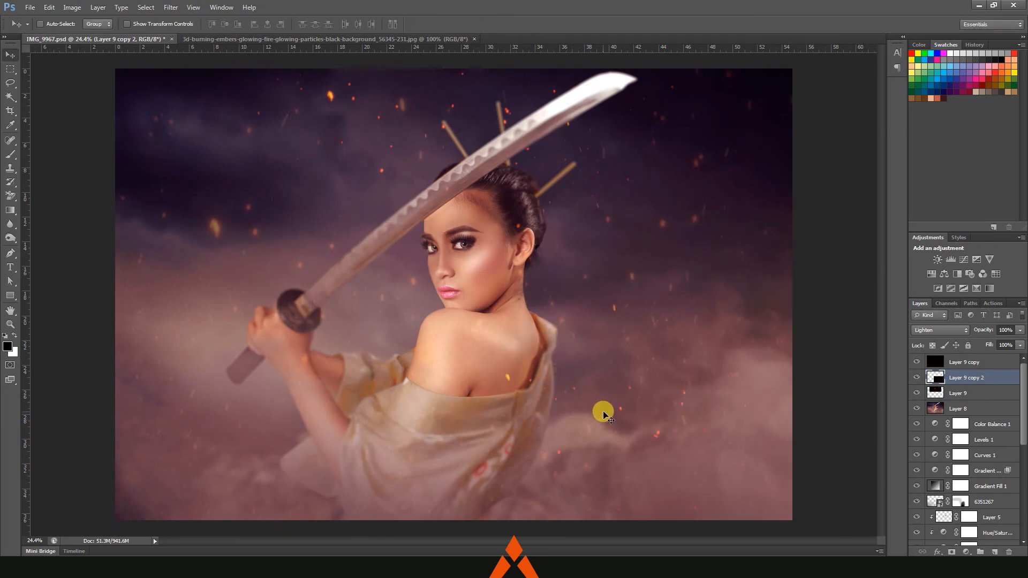
- Duplicate the lower-right embers layer and move the new copy to the image's lower left
{"action": "key", "text": "ctrl+j"}
{"action": "key", "text": "ctrl+t"}
{"action": "left_click_drag", "start_coordinate": [620, 402], "coordinate": [206, 435]}
{"action": "key", "text": "Return"}
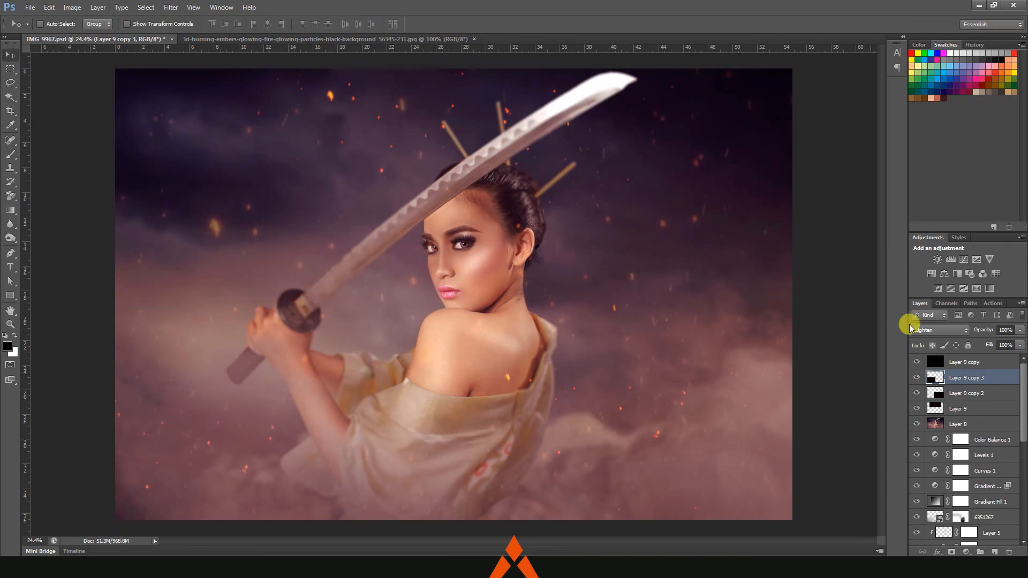
- Set the blend mode of both lower embers layers, Layer 9 copy 3 and Layer 9 copy 2, to Color Dodge
{"action": "left_click", "coordinate": [932, 329]}
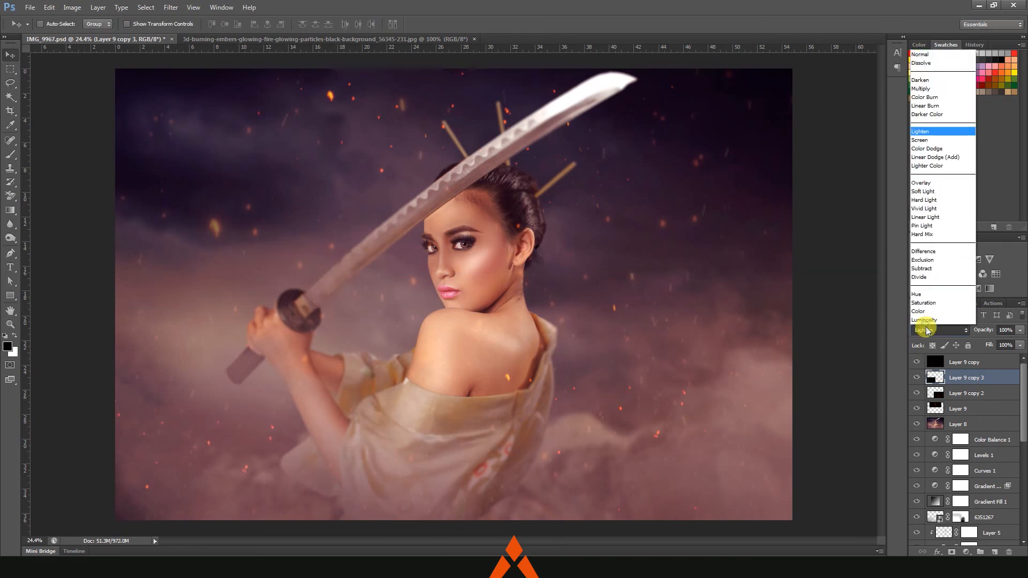
{"action": "left_click", "coordinate": [942, 148]}
{"action": "left_click", "coordinate": [966, 392]}
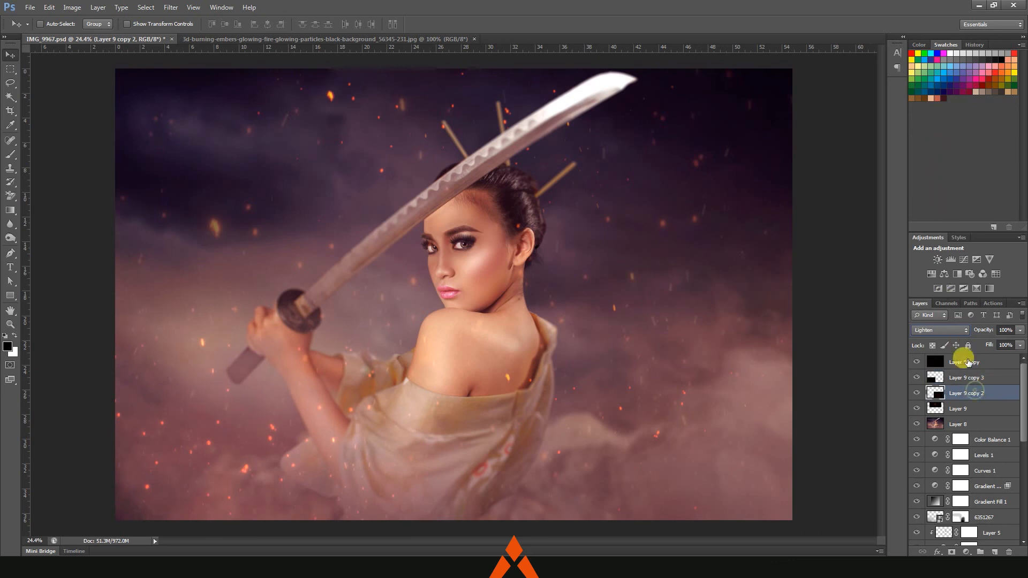
{"action": "left_click", "coordinate": [940, 330]}
{"action": "left_click", "coordinate": [965, 152]}
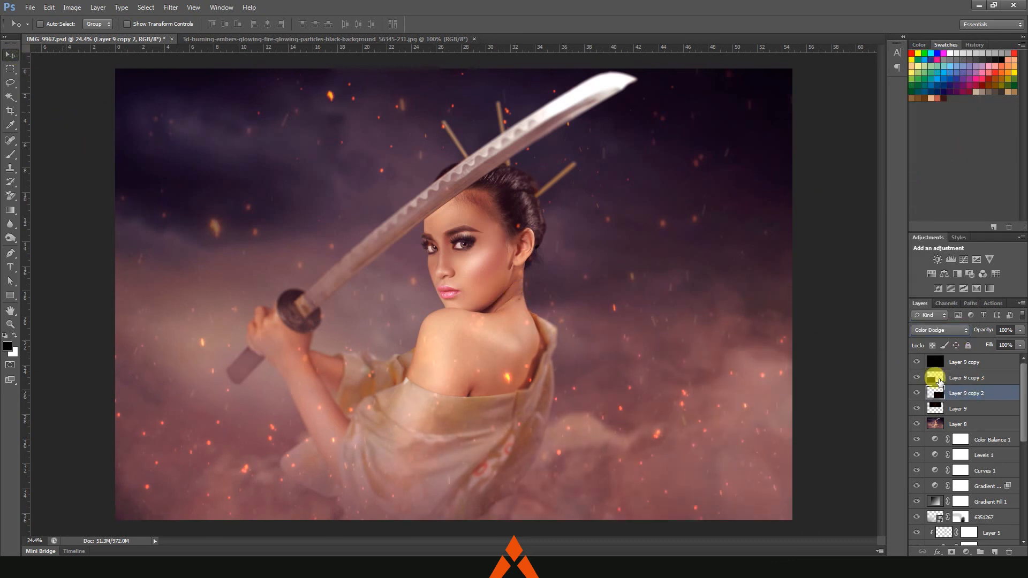
- Duplicate the large embers layer, Layer 9 copy, and flip the duplicate vertically
{"action": "left_click", "coordinate": [971, 368]}
{"action": "key", "text": "ctrl+j"}
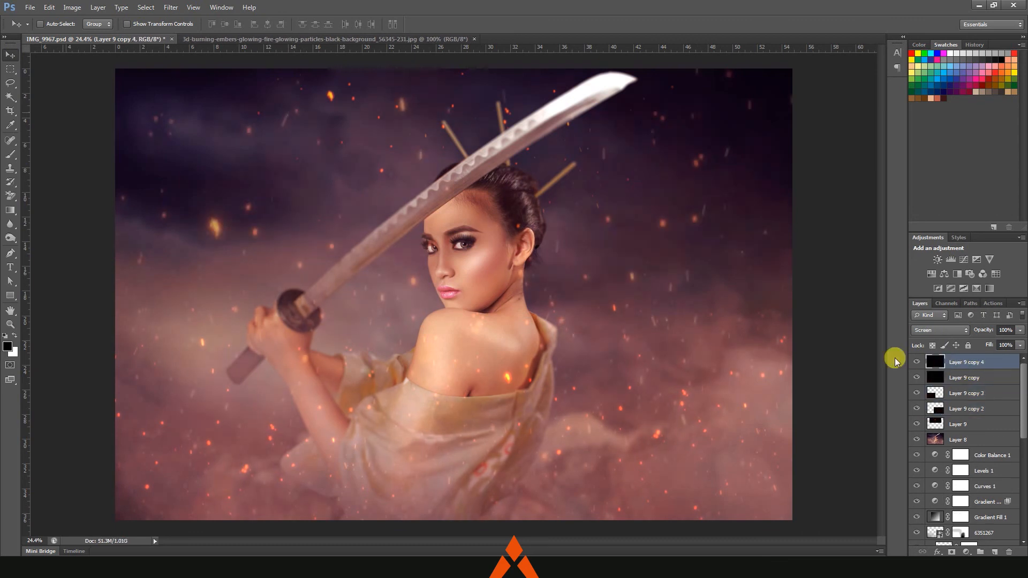
{"action": "key", "text": "ctrl+t"}
{"action": "right_click", "coordinate": [690, 336]}
{"action": "left_click", "coordinate": [727, 509]}
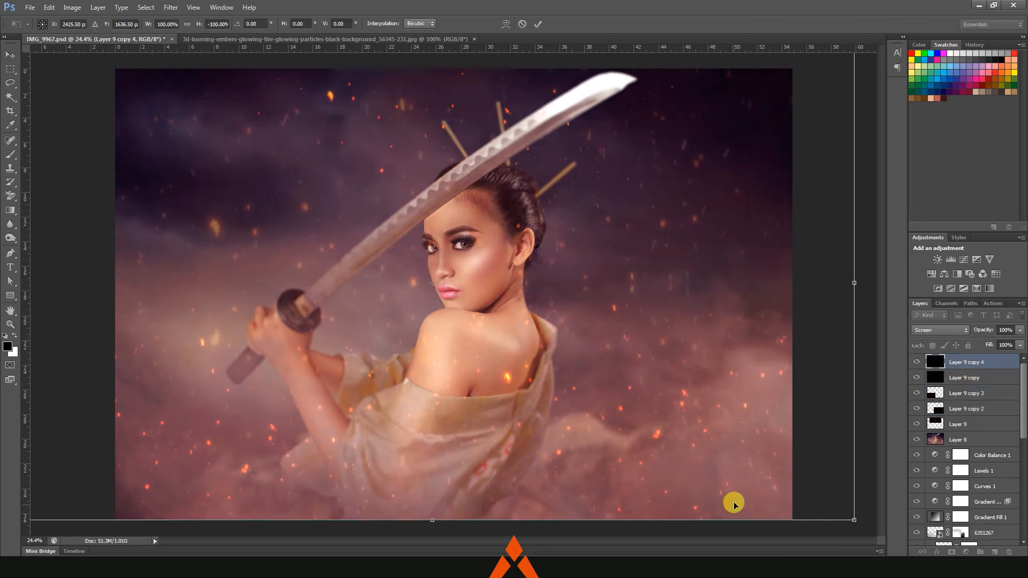
{"action": "key", "text": "Return"}
- Apply a Gaussian Blur with a 16.8-pixel radius to the flipped embers layer and set its opacity to 78%
{"action": "left_click", "coordinate": [171, 7]}
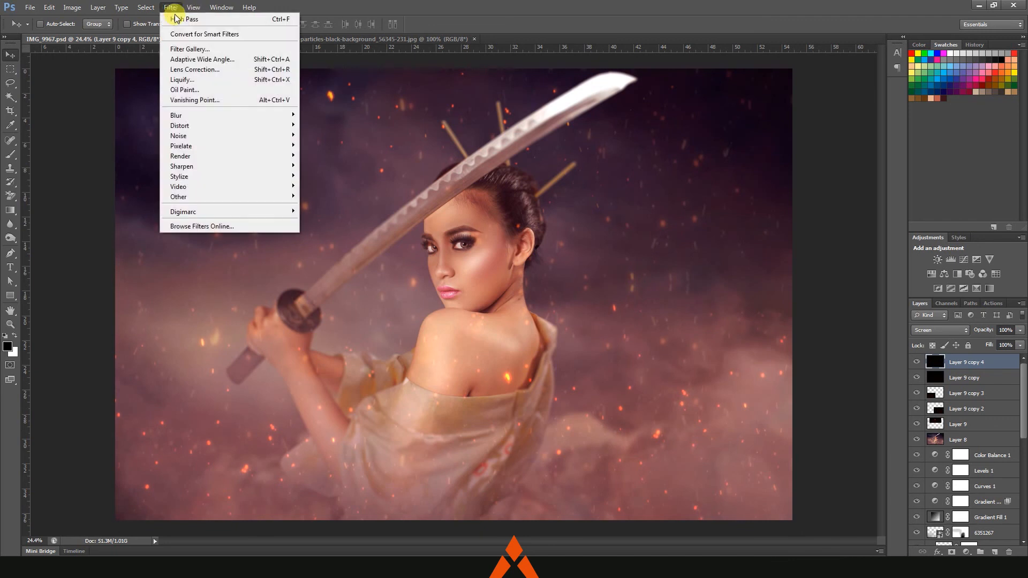
{"action": "mouse_move", "coordinate": [211, 115]}
{"action": "left_click", "coordinate": [329, 190]}
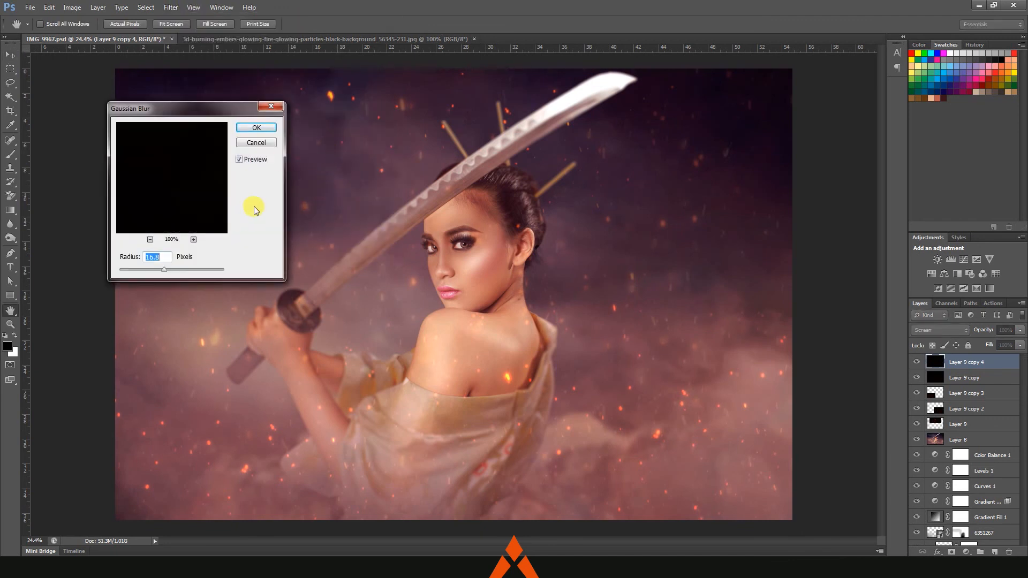
{"action": "left_click", "coordinate": [256, 128]}
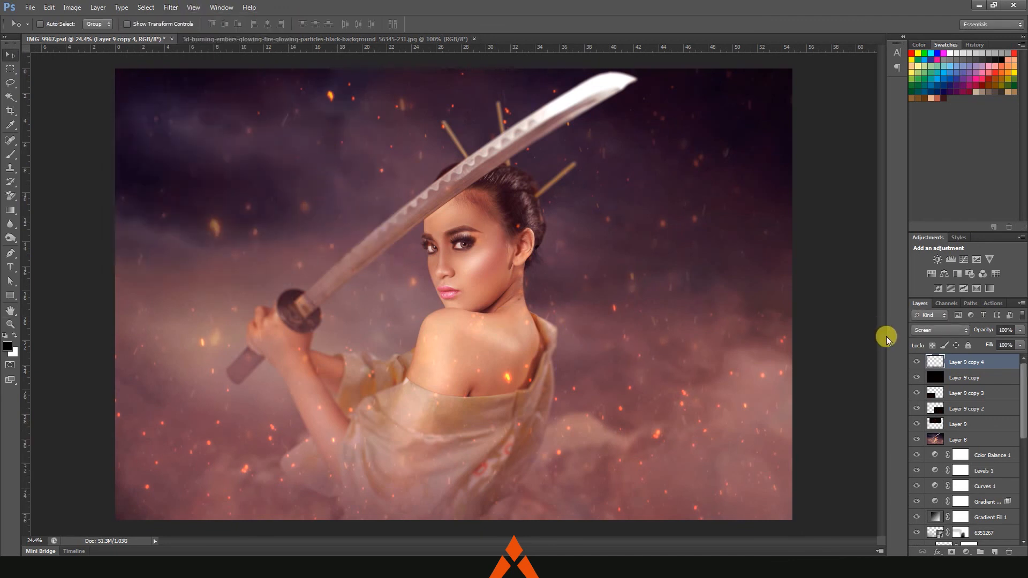
{"action": "left_click_drag", "start_coordinate": [1022, 330], "coordinate": [1005, 343]}
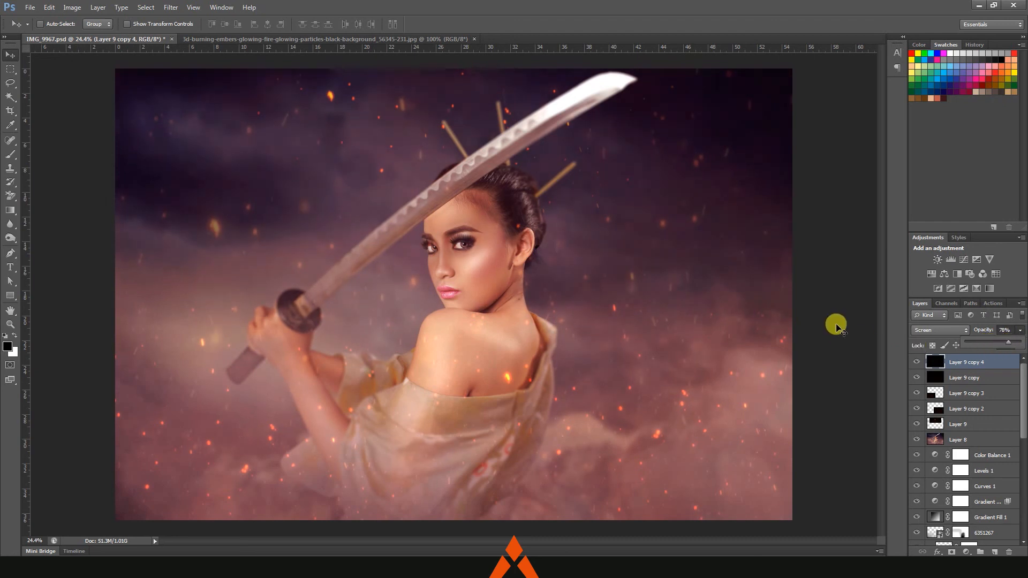
- Add a black-to-white Gradient Map adjustment layer above all the other layers
{"action": "scroll", "coordinate": [837, 325], "scroll_direction": "down", "scroll_amount": 1}
{"action": "scroll", "coordinate": [837, 325], "scroll_direction": "down", "scroll_amount": 1}
{"action": "scroll", "coordinate": [838, 325], "scroll_direction": "up", "scroll_amount": 2}
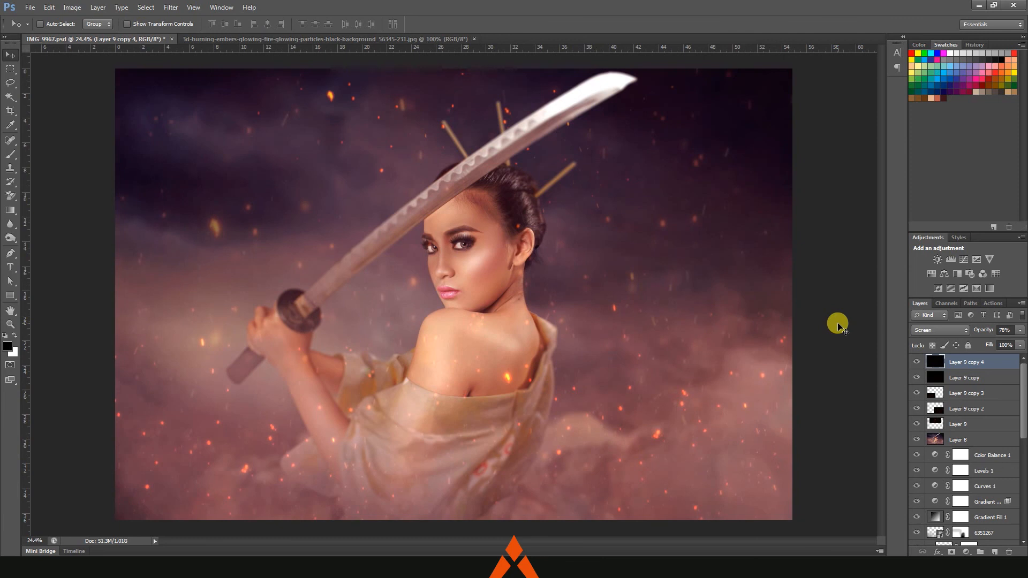
{"action": "left_click", "coordinate": [966, 552]}
{"action": "left_click", "coordinate": [944, 534]}
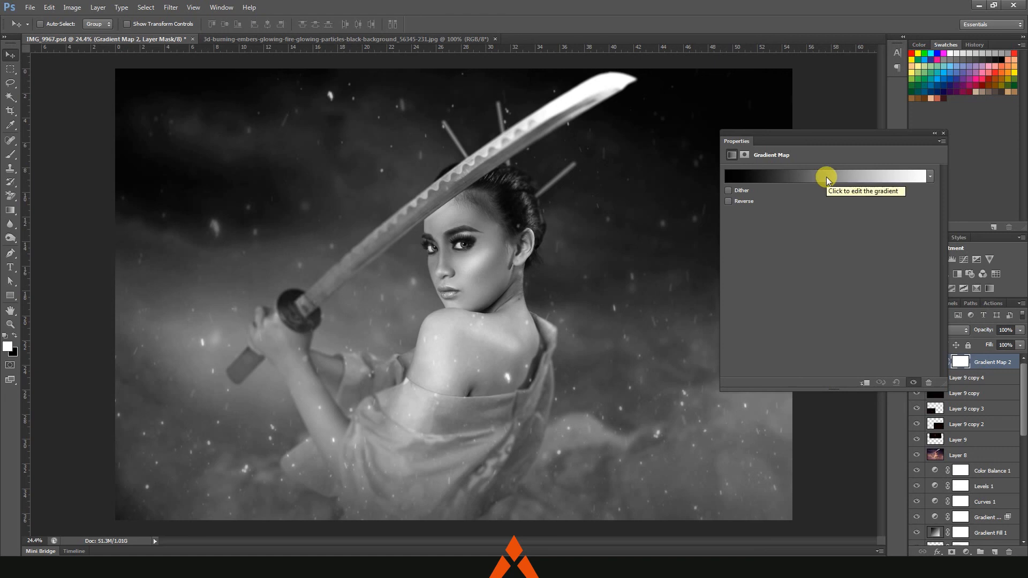
{"action": "left_click", "coordinate": [943, 133]}
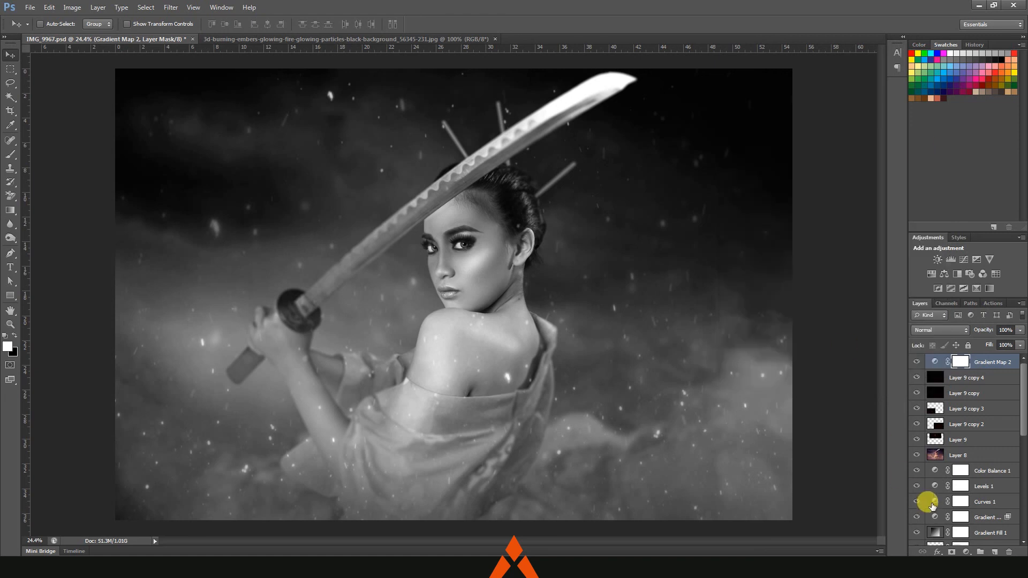
- On a new layer, darken the image's lower corners and side edges with black-to-transparent linear gradients started outside the canvas
{"action": "left_click", "coordinate": [994, 552]}
{"action": "left_click", "coordinate": [10, 210]}
{"action": "scroll", "coordinate": [212, 193], "scroll_direction": "down", "scroll_amount": 1}
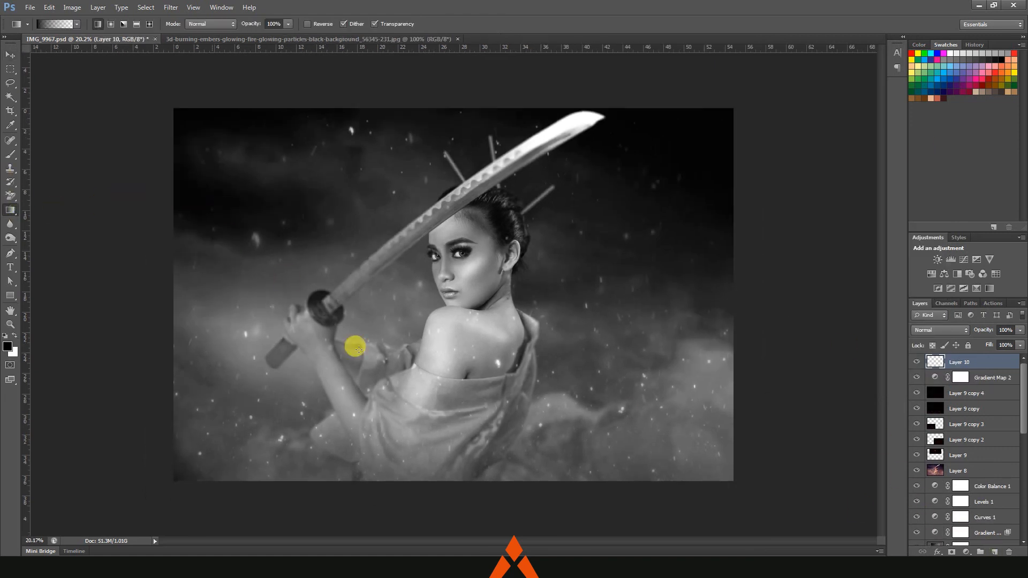
{"action": "left_click_drag", "start_coordinate": [450, 447], "coordinate": [431, 236]}
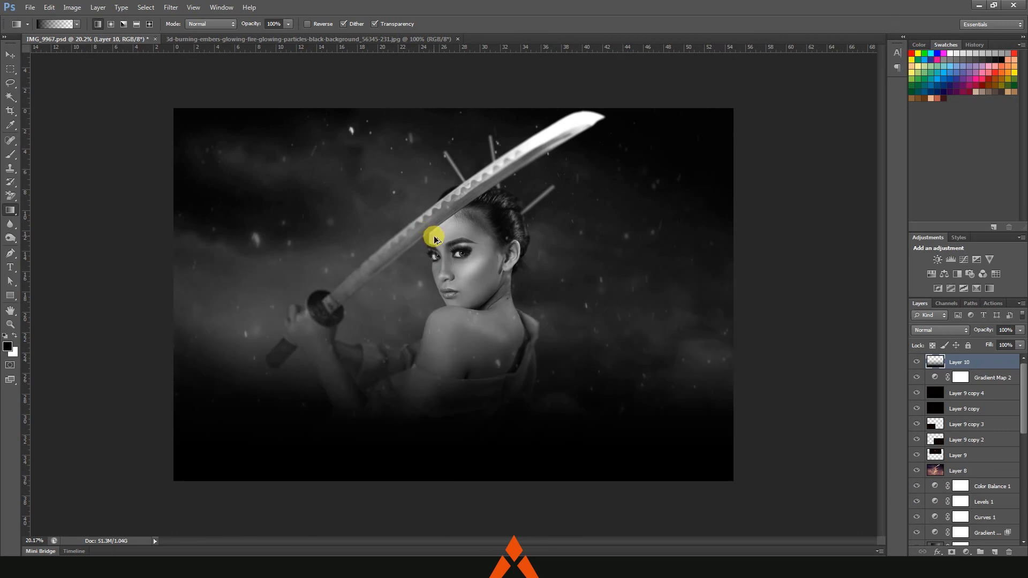
{"action": "key", "text": "ctrl+z"}
{"action": "key", "text": "ctrl+minus"}
{"action": "key", "text": "ctrl+minus"}
{"action": "mouse_move", "coordinate": [459, 347]}
{"action": "left_mouse_down"}
{"action": "mouse_move", "coordinate": [461, 505]}
{"action": "mouse_move", "coordinate": [456, 336]}
{"action": "left_mouse_up"}
{"action": "left_click_drag", "start_coordinate": [720, 436], "coordinate": [503, 348]}
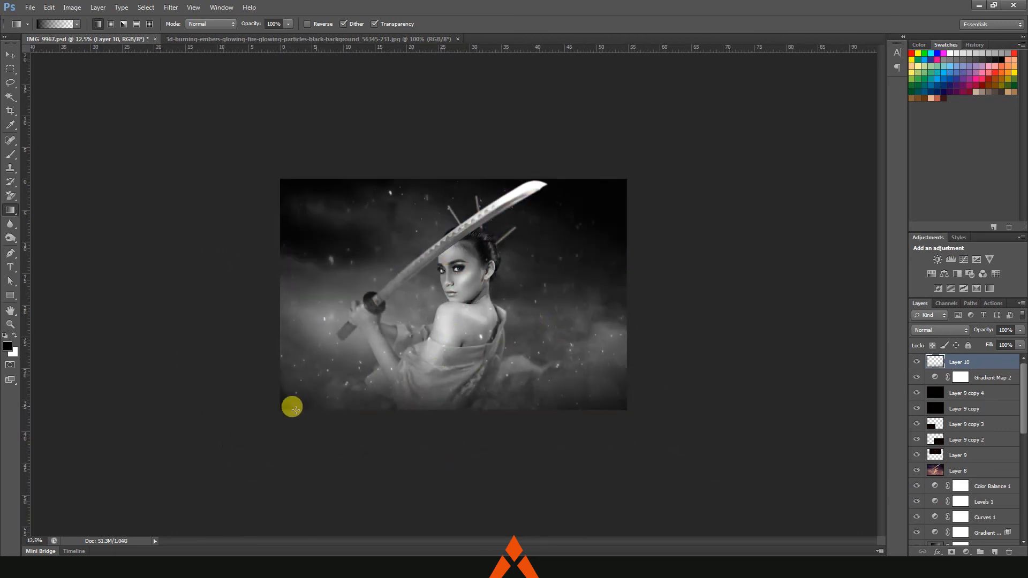
{"action": "left_click_drag", "start_coordinate": [191, 422], "coordinate": [394, 312]}
{"action": "left_click_drag", "start_coordinate": [823, 371], "coordinate": [585, 341]}
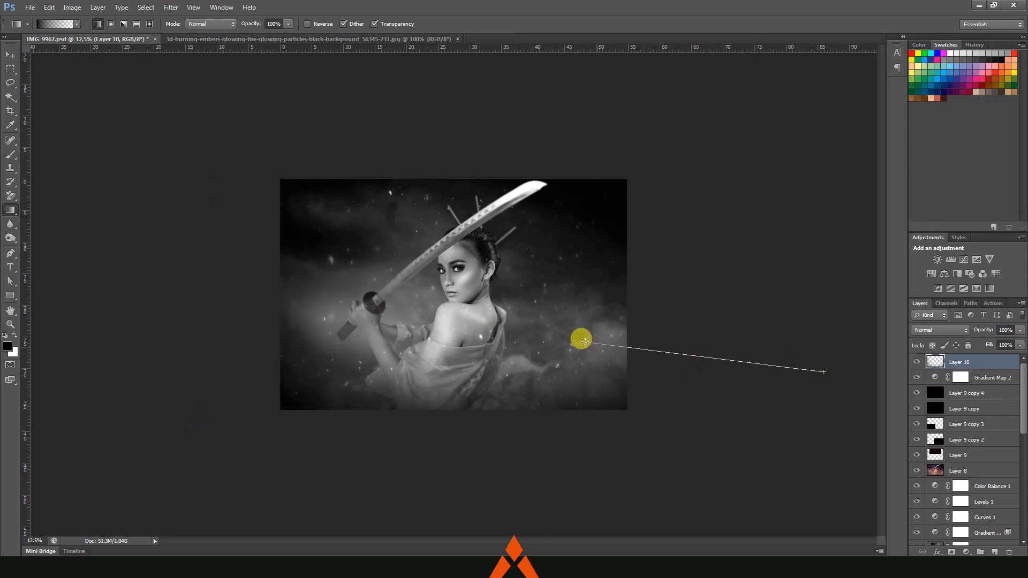
- Try Soft Light on the dark-edge gradient layer, Layer 10, and settle on the Vivid Light blend mode
{"action": "left_click", "coordinate": [930, 330]}
{"action": "left_click", "coordinate": [951, 210]}
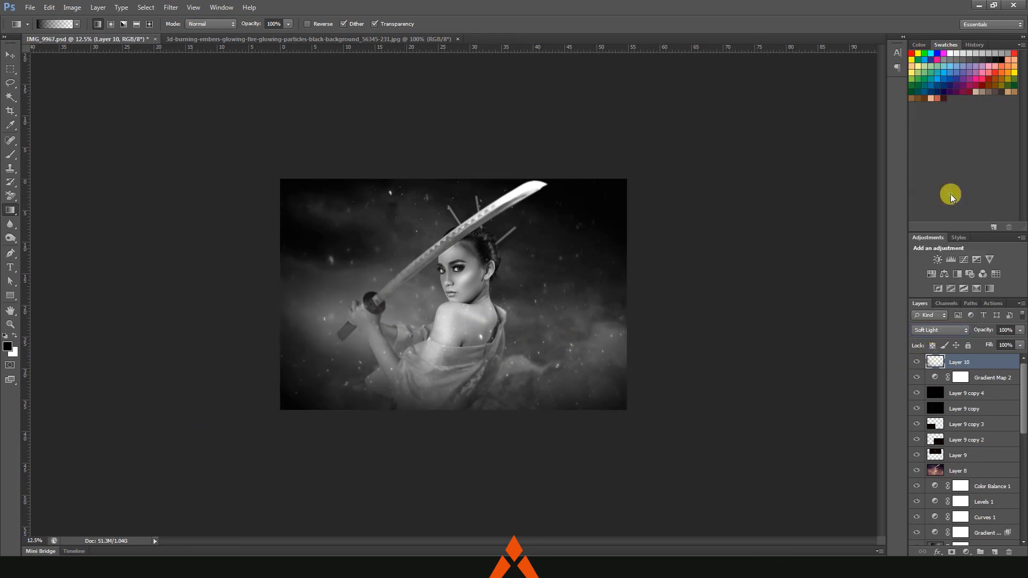
{"action": "key", "text": "ctrl+plus"}
{"action": "key", "text": "ctrl+plus"}
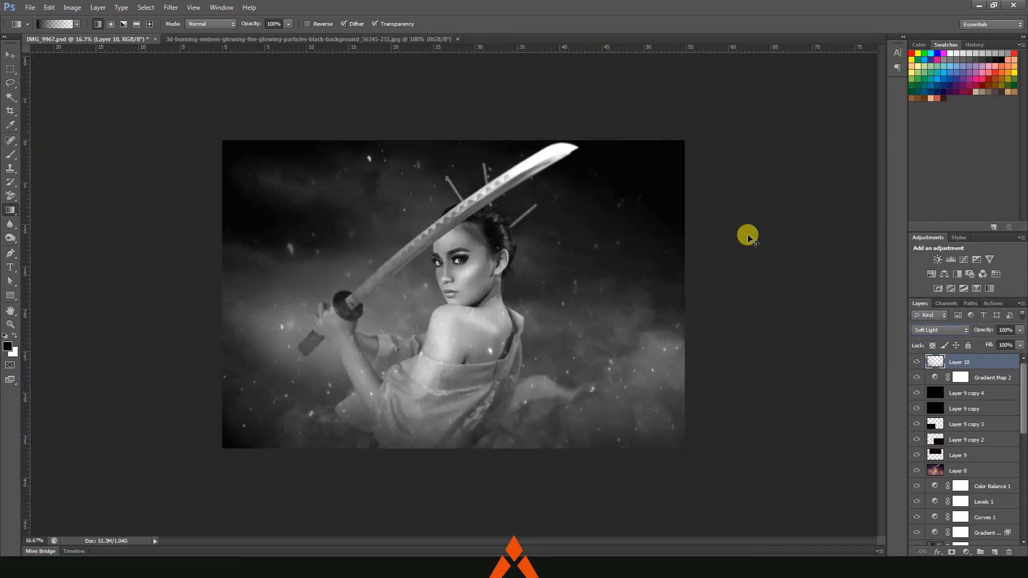
{"action": "key", "text": "v"}
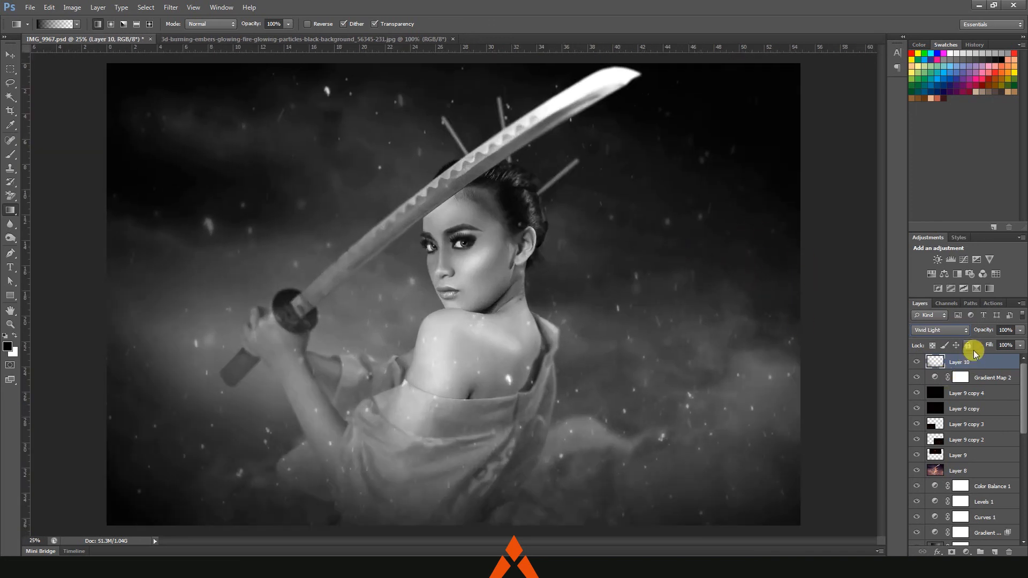
- Stamp all visible layers into a new layer and add 300% Gaussian monochromatic noise to it
{"action": "key", "text": "ctrl+shift+alt+e"}
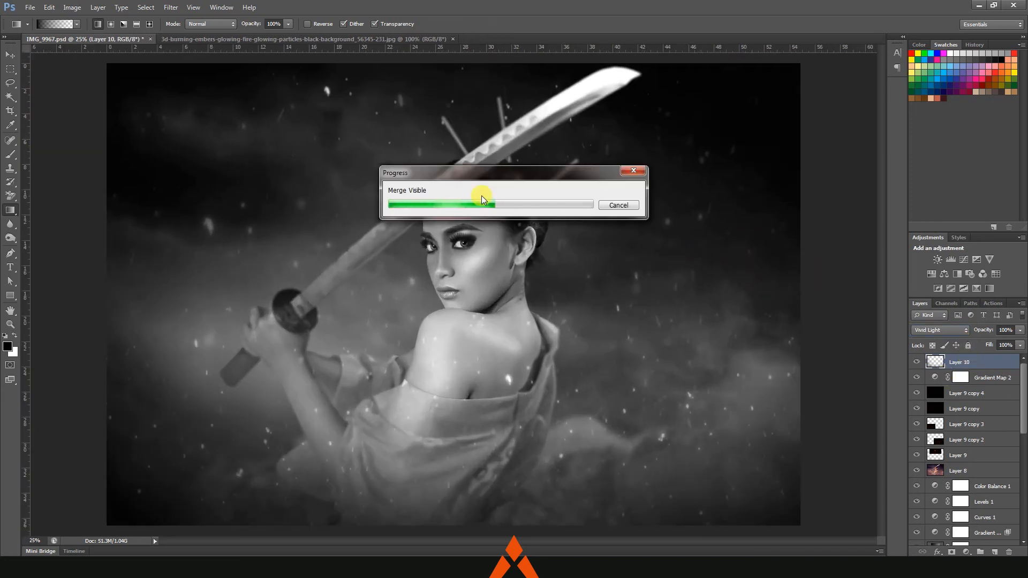
{"action": "left_click", "coordinate": [172, 7]}
{"action": "mouse_move", "coordinate": [241, 135]}
{"action": "left_click", "coordinate": [321, 135]}
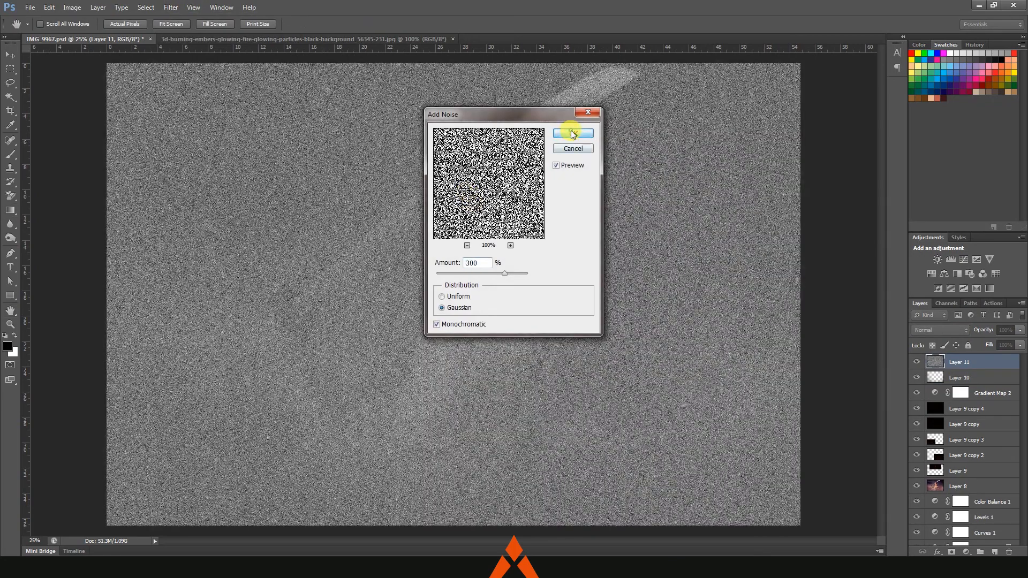
{"action": "left_click", "coordinate": [574, 130]}
- Blend the noise layer with Soft Light at 25% opacity
{"action": "left_click", "coordinate": [950, 332]}
{"action": "left_click", "coordinate": [949, 192]}
{"action": "left_click", "coordinate": [1019, 330]}
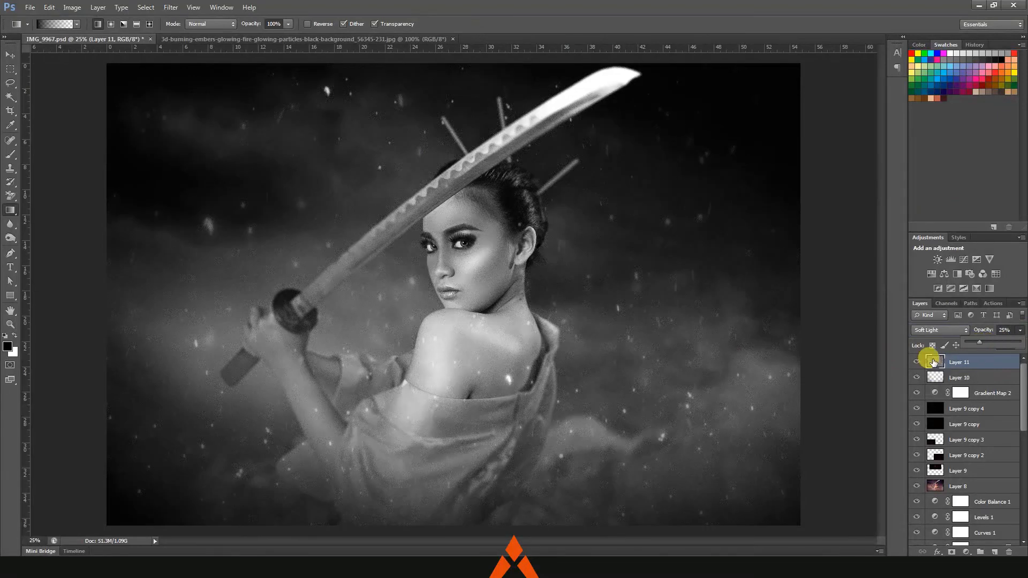
- Load the RGB channel as a selection and add a mask to the noise layer that hides the noise in the highlights
{"action": "left_click", "coordinate": [945, 303]}
{"action": "left_click", "coordinate": [932, 317], "text": "ctrl"}
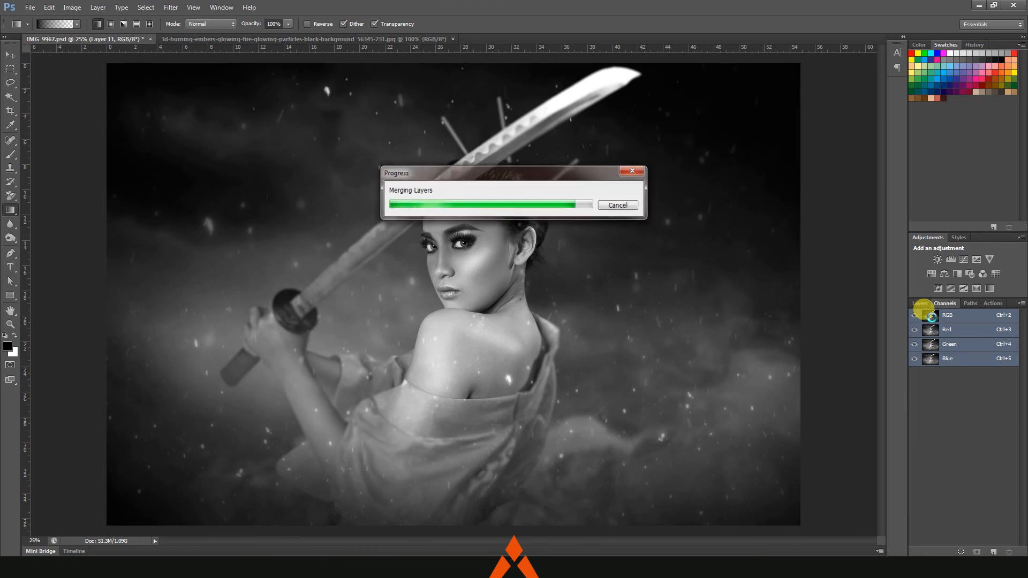
{"action": "left_click", "coordinate": [919, 303]}
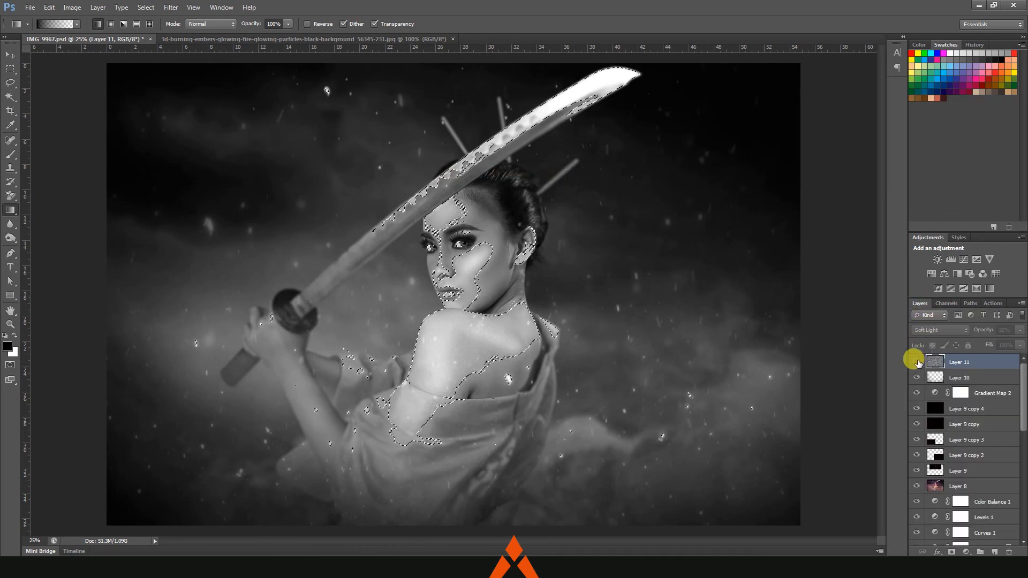
{"action": "left_click", "coordinate": [952, 551]}
{"action": "scroll", "coordinate": [460, 263], "scroll_direction": "up", "scroll_amount": 1}
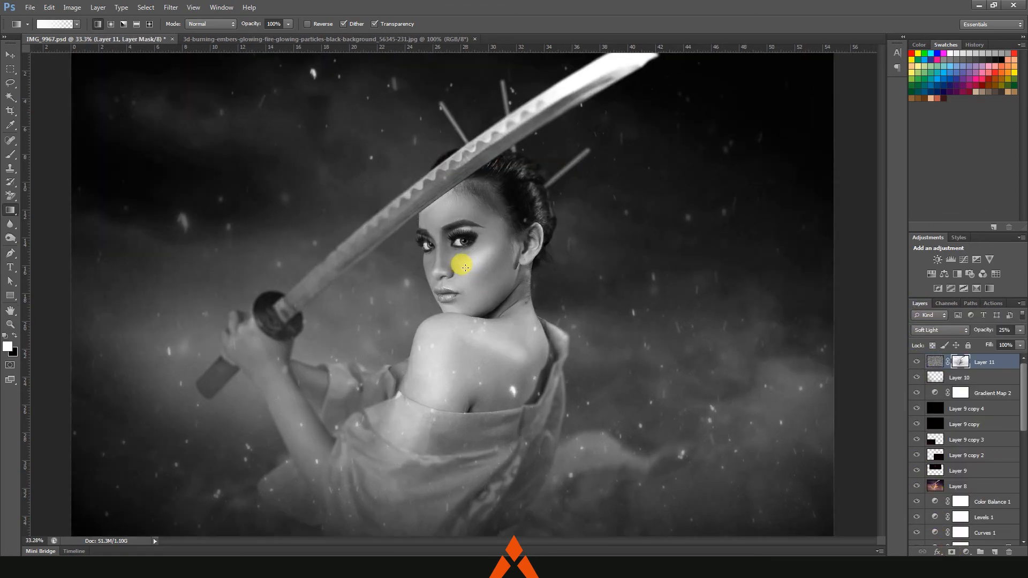
{"action": "scroll", "coordinate": [465, 265], "scroll_direction": "down", "scroll_amount": 2}
- Rename the noise layer "noise" and place Gradient Map 2 in a new collapsed group named "bw gradient"
{"action": "double_click", "coordinate": [988, 364]}
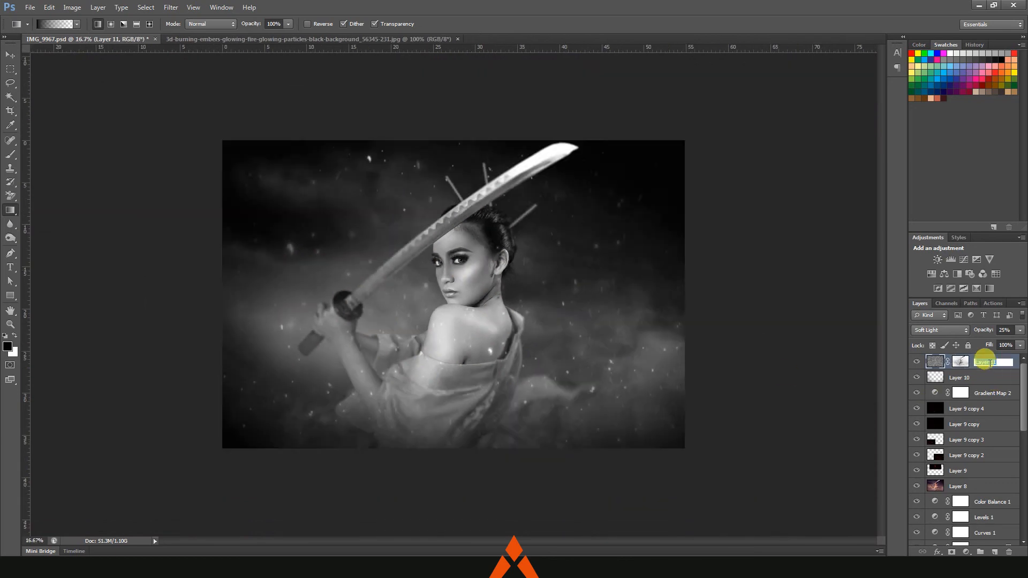
{"action": "left_click", "coordinate": [989, 392]}
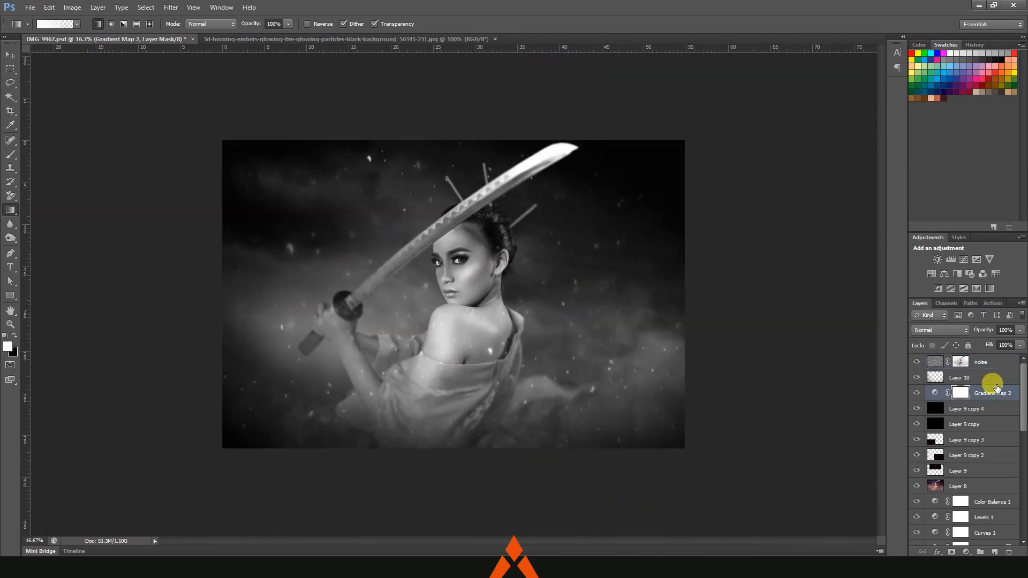
{"action": "left_click", "coordinate": [980, 551]}
{"action": "double_click", "coordinate": [958, 391]}
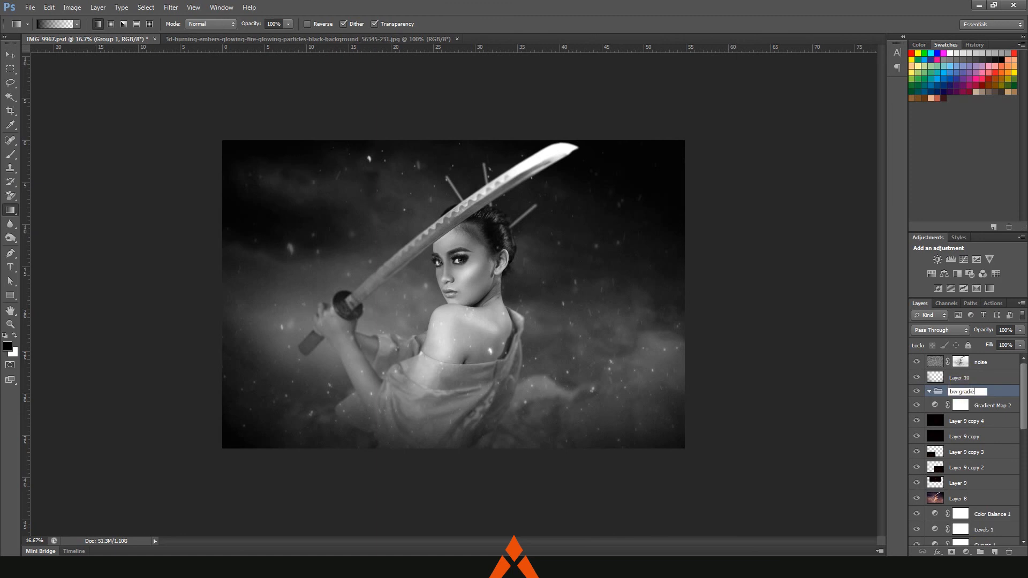
{"action": "left_click", "coordinate": [992, 406]}
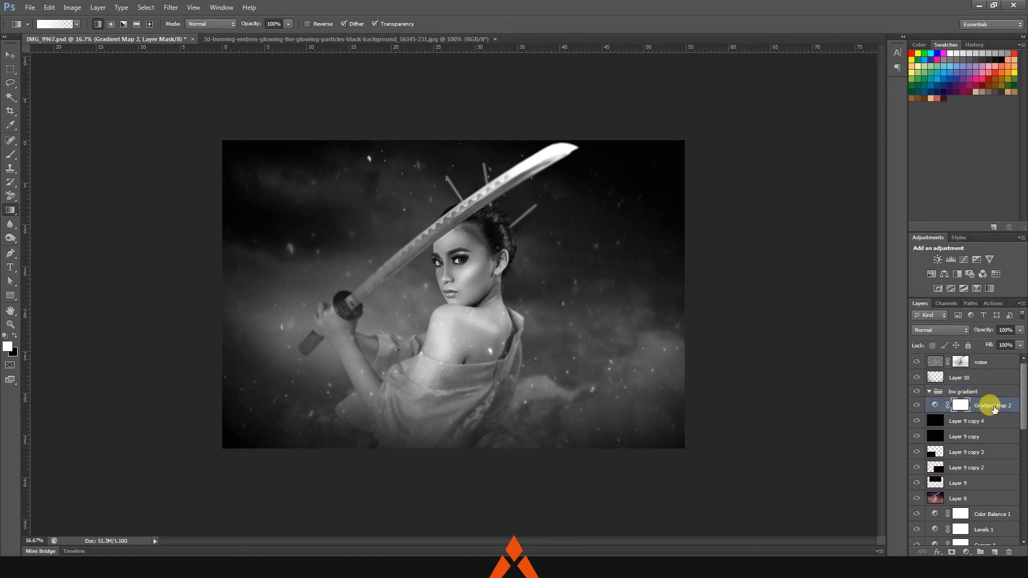
{"action": "left_click", "coordinate": [929, 391]}
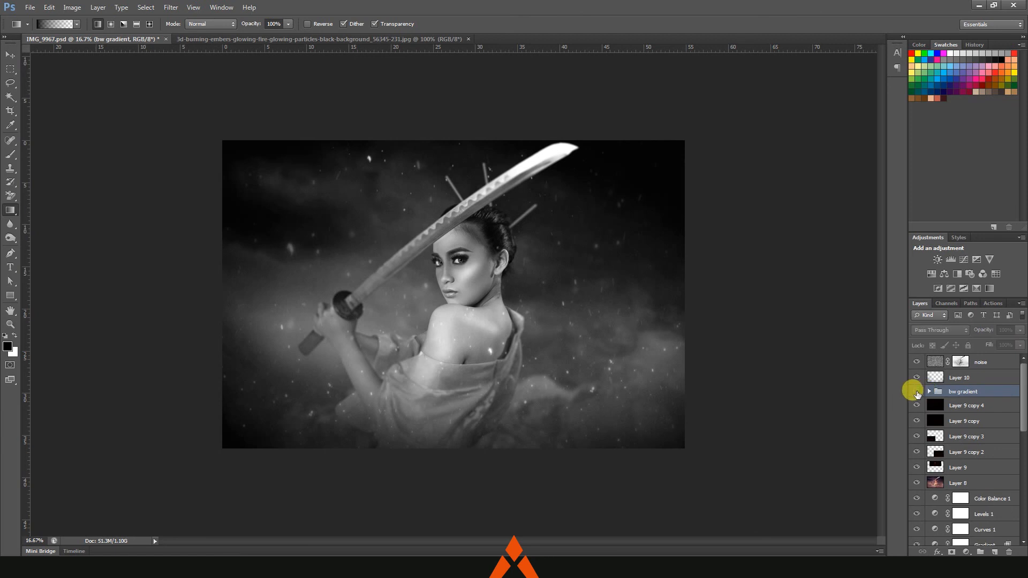
- Hide the bw gradient group and set the opacity of the dark-edge layer, Layer 10, to 67%
{"action": "left_click", "coordinate": [916, 392]}
{"action": "left_click", "coordinate": [958, 377]}
{"action": "left_click", "coordinate": [1019, 329]}
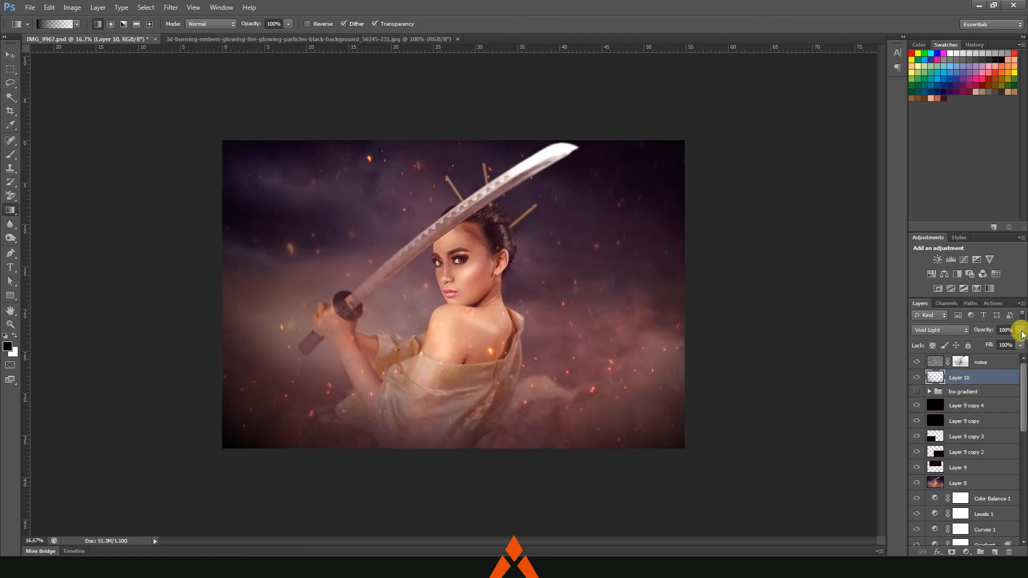
{"action": "mouse_move", "coordinate": [1016, 341]}
{"action": "left_mouse_down"}
{"action": "mouse_move", "coordinate": [994, 344]}
{"action": "mouse_move", "coordinate": [1002, 344]}
{"action": "left_mouse_up"}
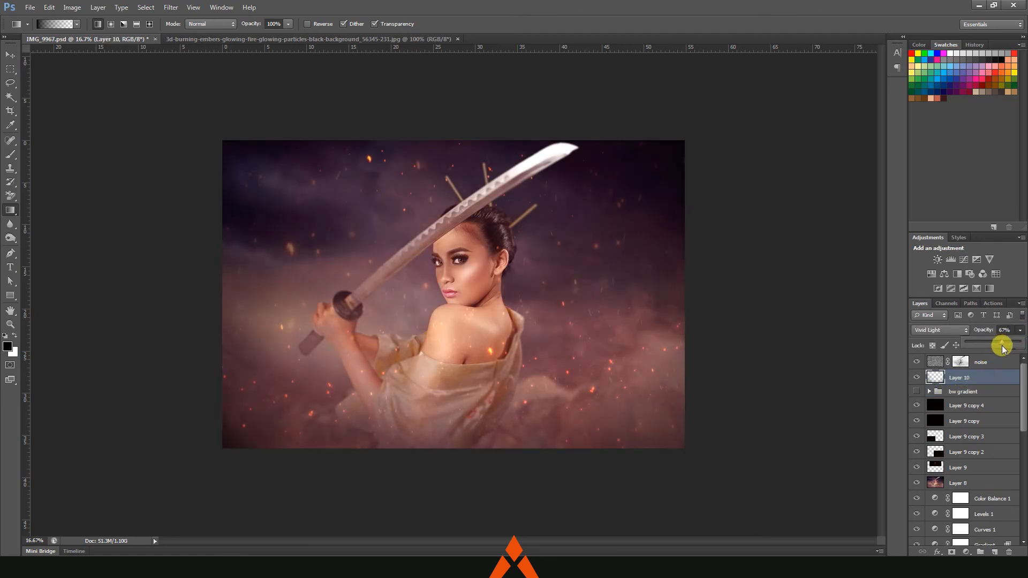
- Compare the color and black-and-white versions by toggling the bw gradient group, and review the full layer stack
{"action": "left_click", "coordinate": [917, 391]}
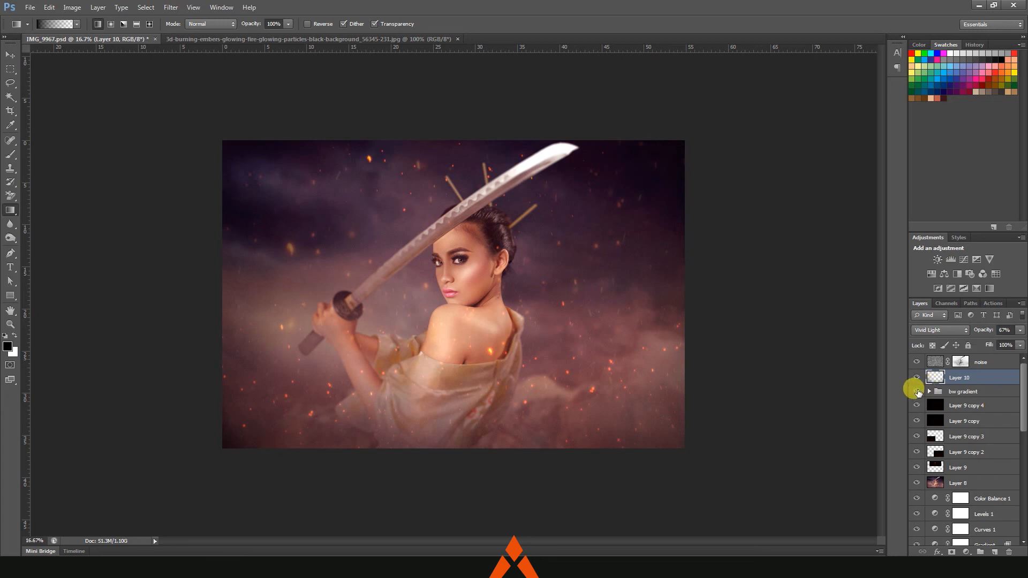
{"action": "left_click", "coordinate": [916, 391]}
{"action": "left_click", "coordinate": [916, 392]}
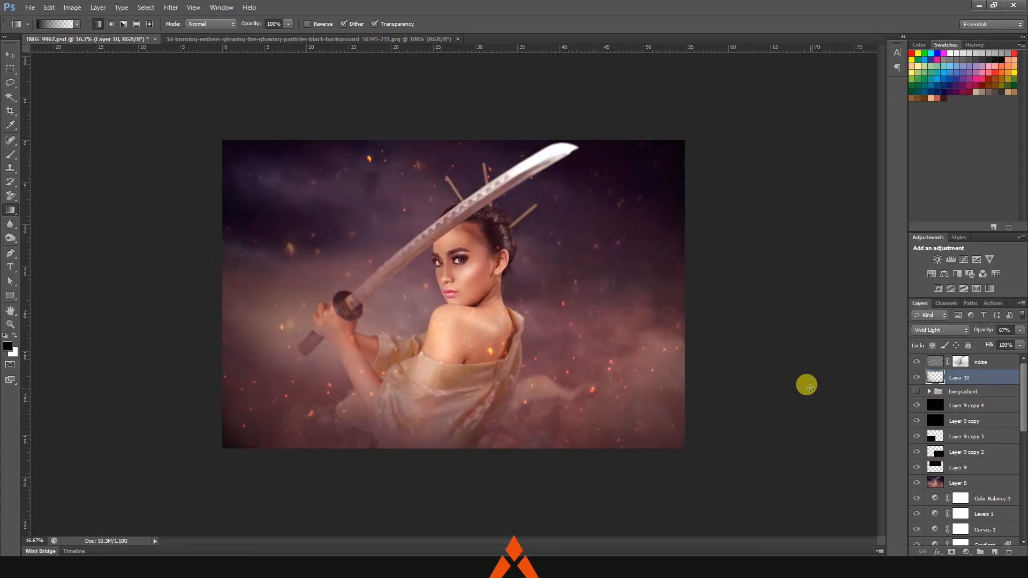
{"action": "key", "text": "ctrl+plus"}
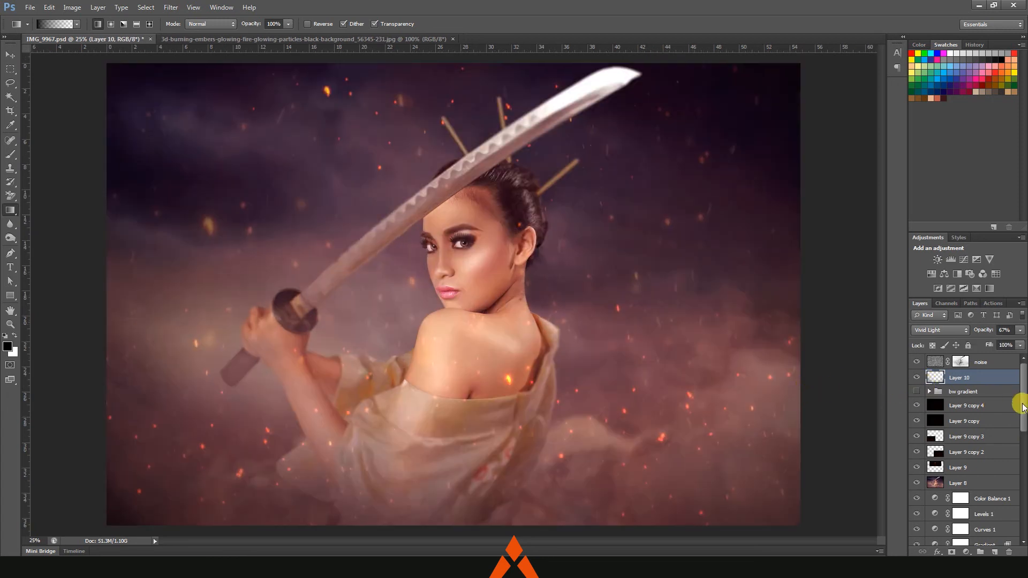
{"action": "scroll", "coordinate": [1022, 407], "scroll_direction": "down", "scroll_amount": 1}
{"action": "left_click", "coordinate": [914, 381]}
{"action": "scroll", "coordinate": [1012, 481], "scroll_direction": "down", "scroll_amount": 10}
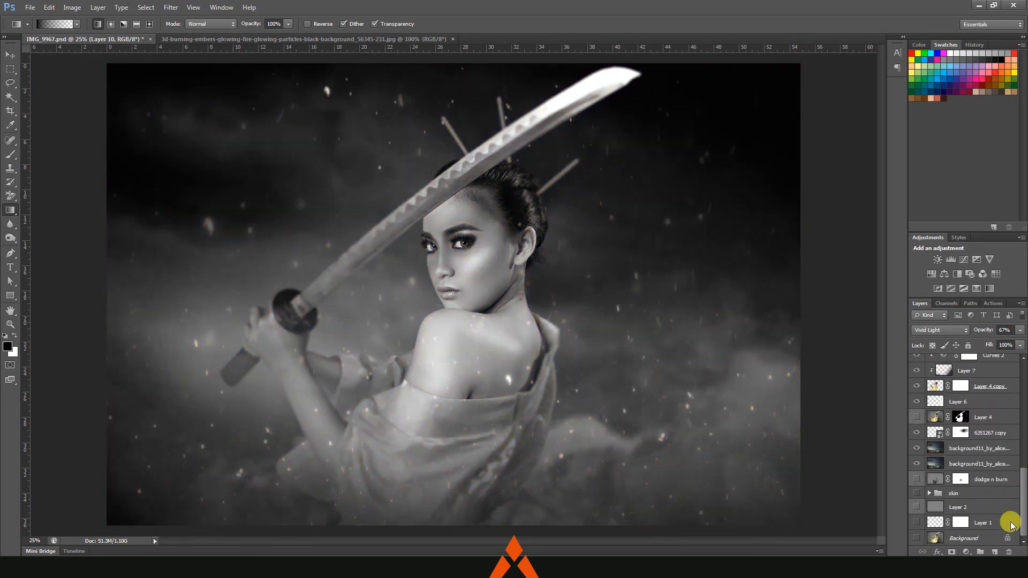
{"action": "left_click_drag", "start_coordinate": [1022, 483], "coordinate": [1021, 400]}
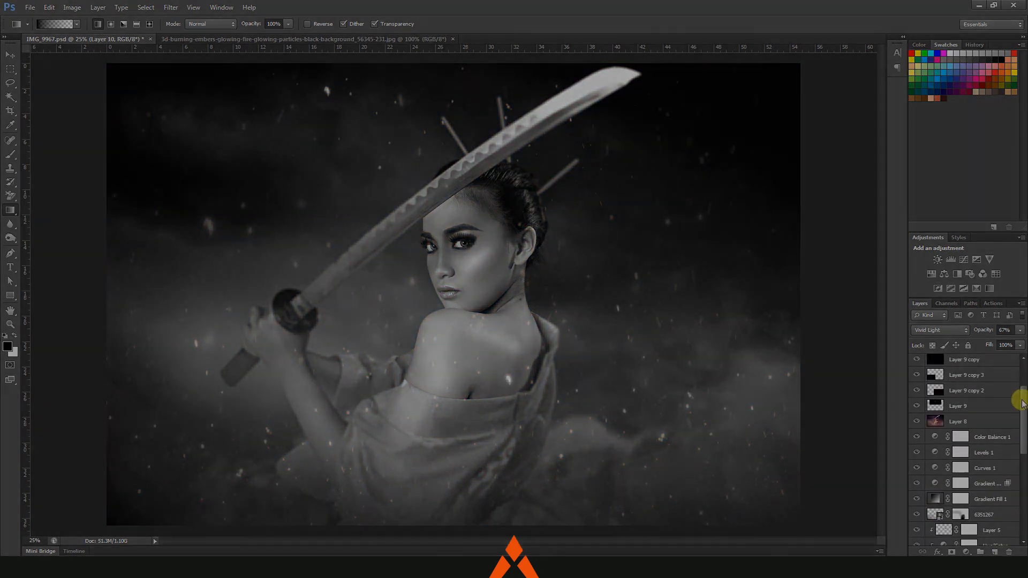